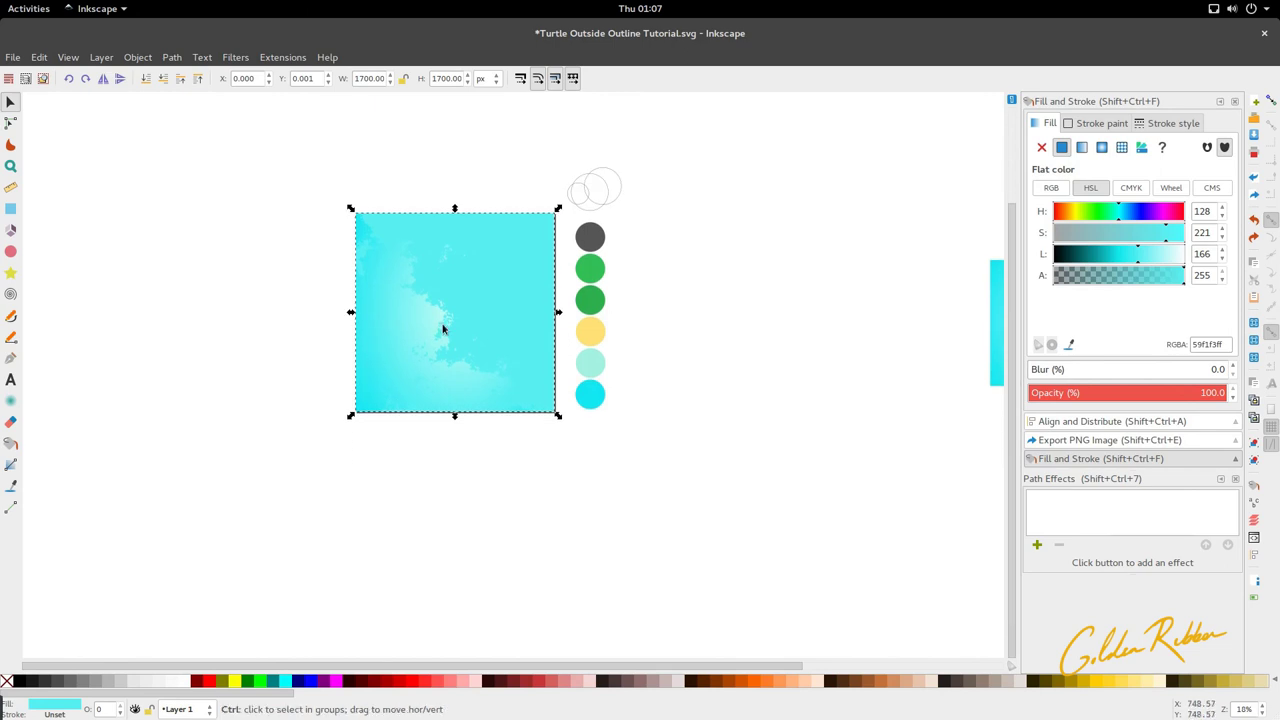
scroll(443, 329, up, 1)
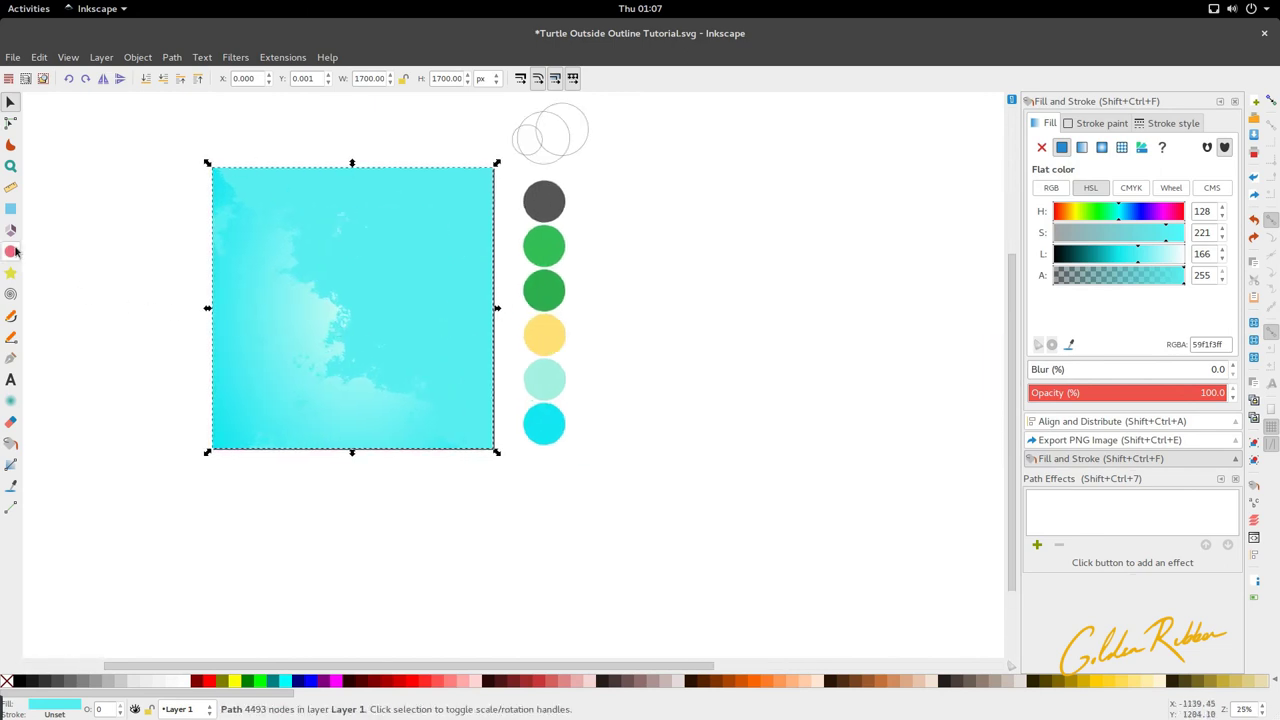
click(9, 211)
scroll(383, 338, up, 1)
scroll(359, 338, up, 1)
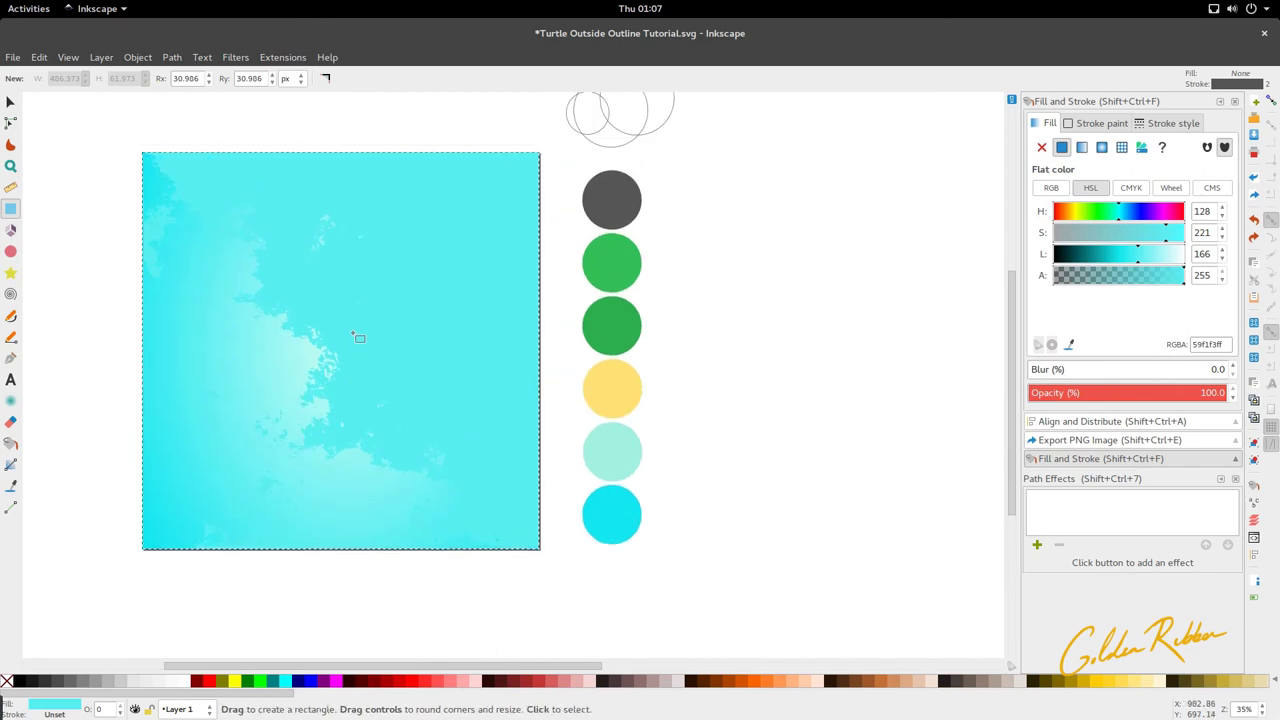
drag(252, 358, 295, 412)
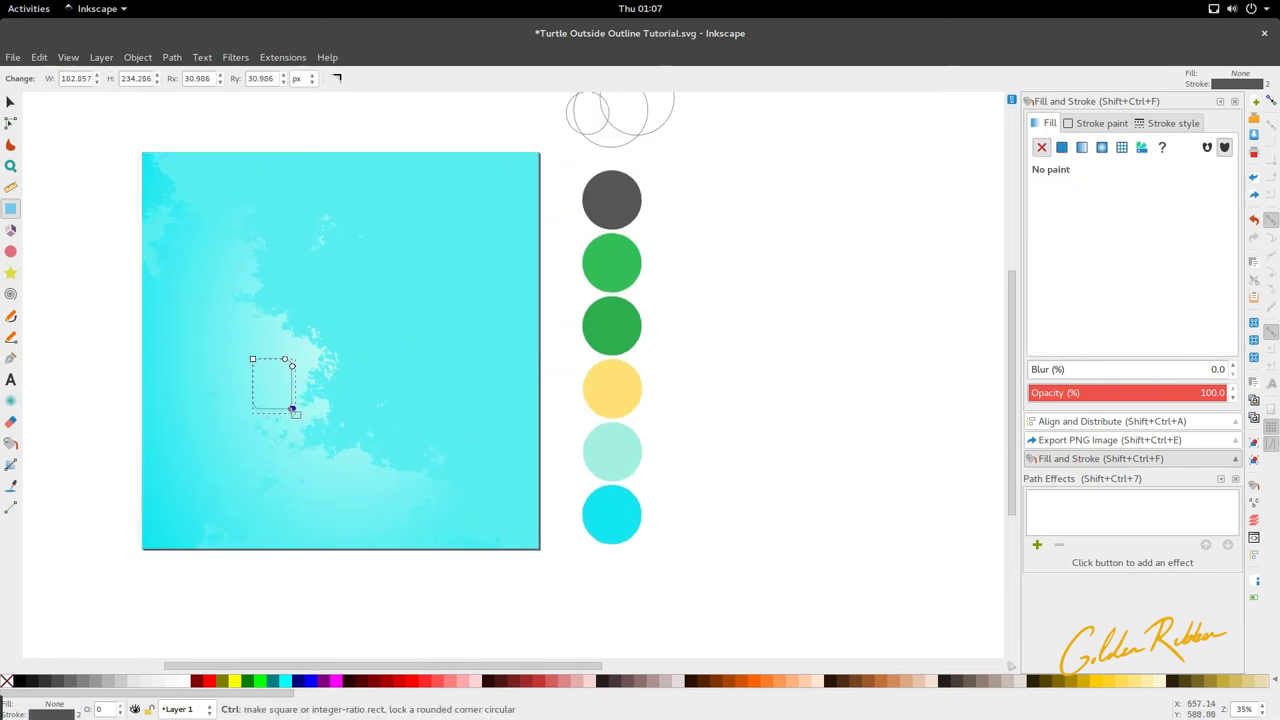
key(s)
key(Delete)
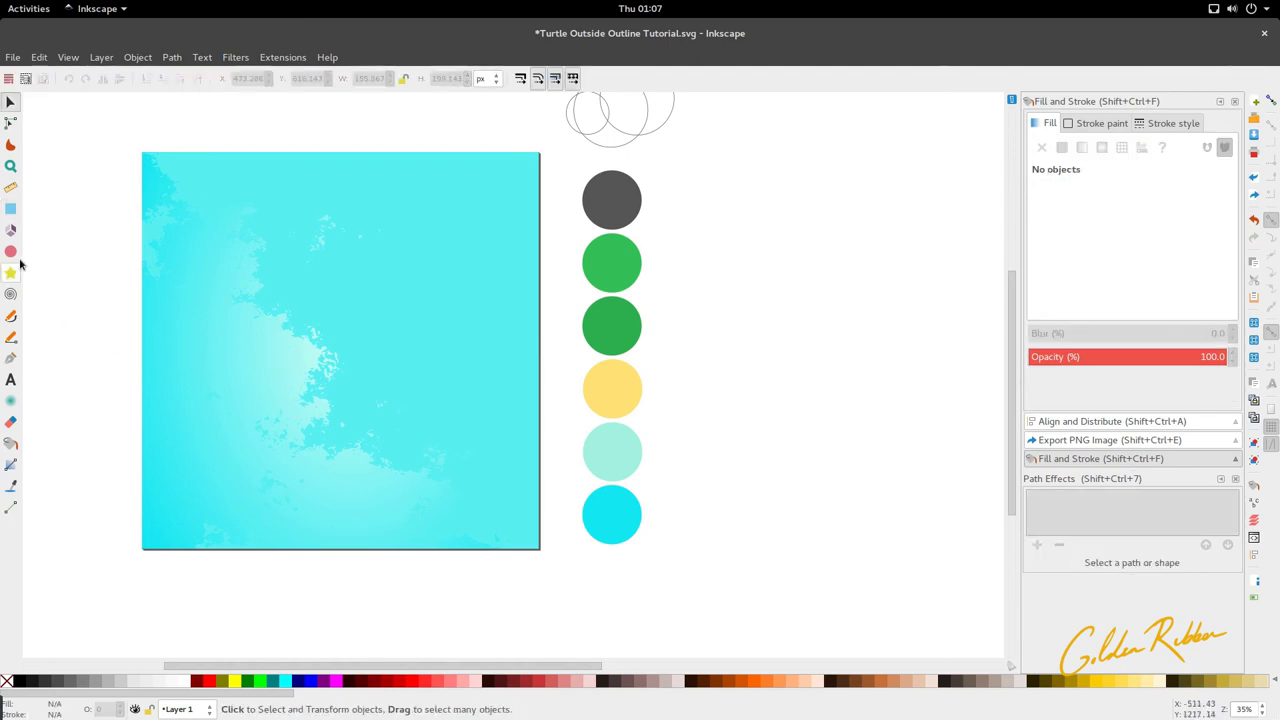
Draw a rounded square about 171 px wide in the lower-left part of the cyan background
click(10, 208)
drag(267, 379, 302, 418)
scroll(302, 418, up, 2)
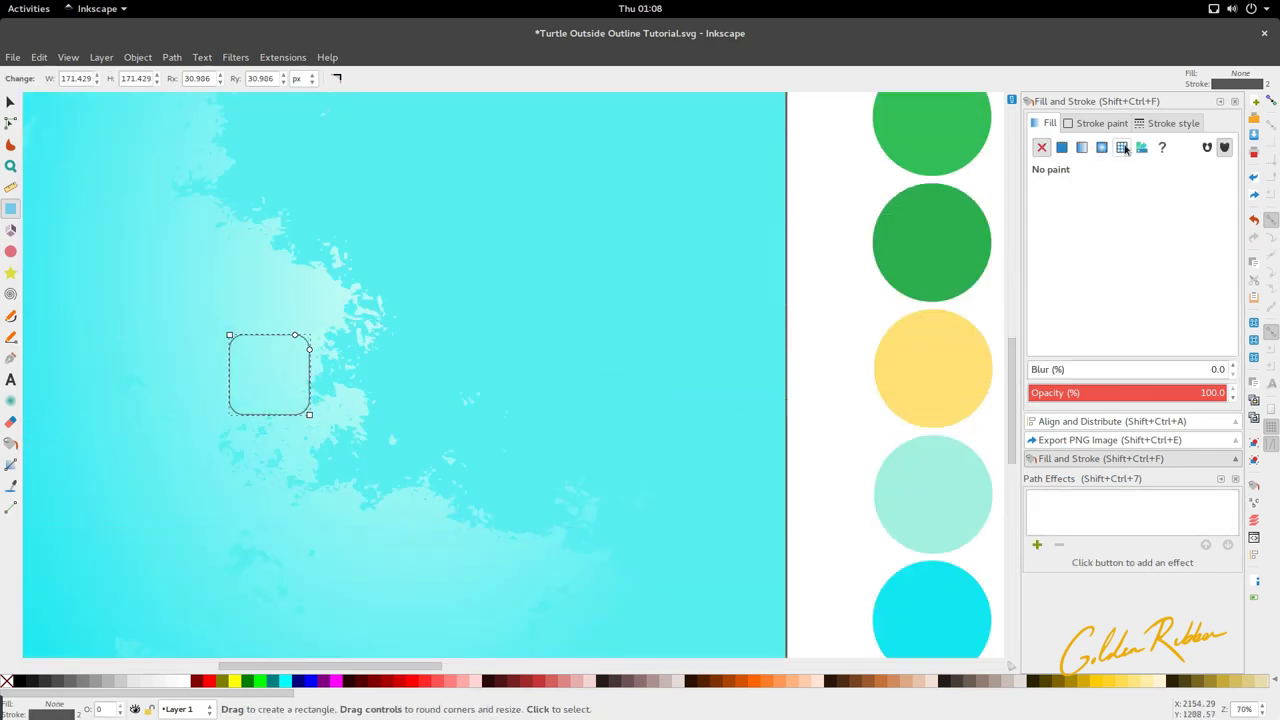
Reduce the docked dialogs to Fill and Stroke alone and set the rounded square's stroke width to 30 px
click(1150, 128)
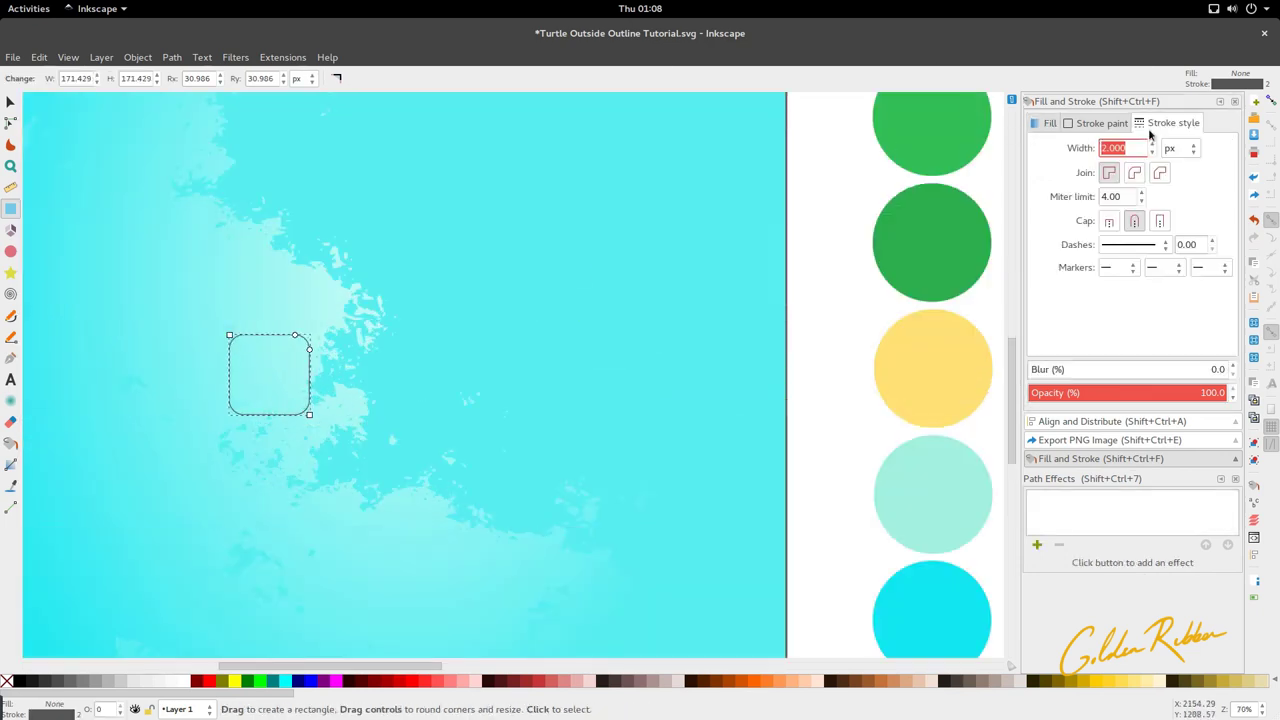
click(1235, 101)
click(1235, 101)
click(1235, 101)
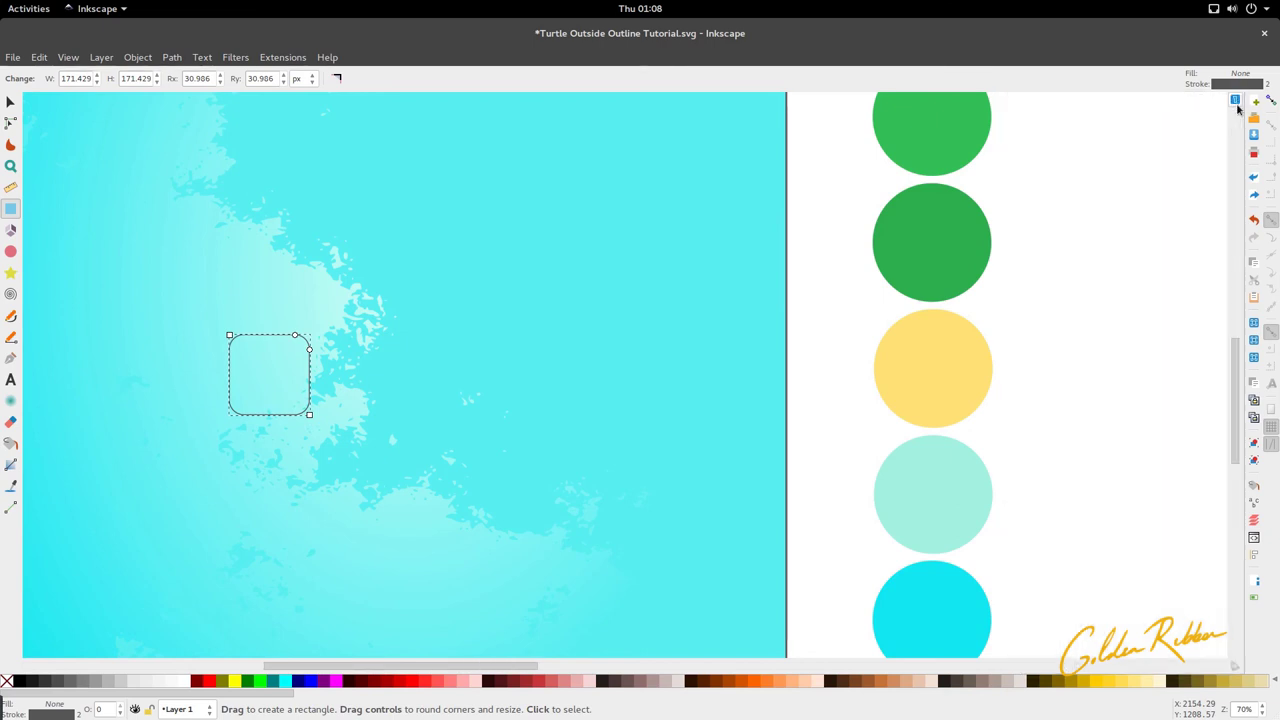
click(138, 57)
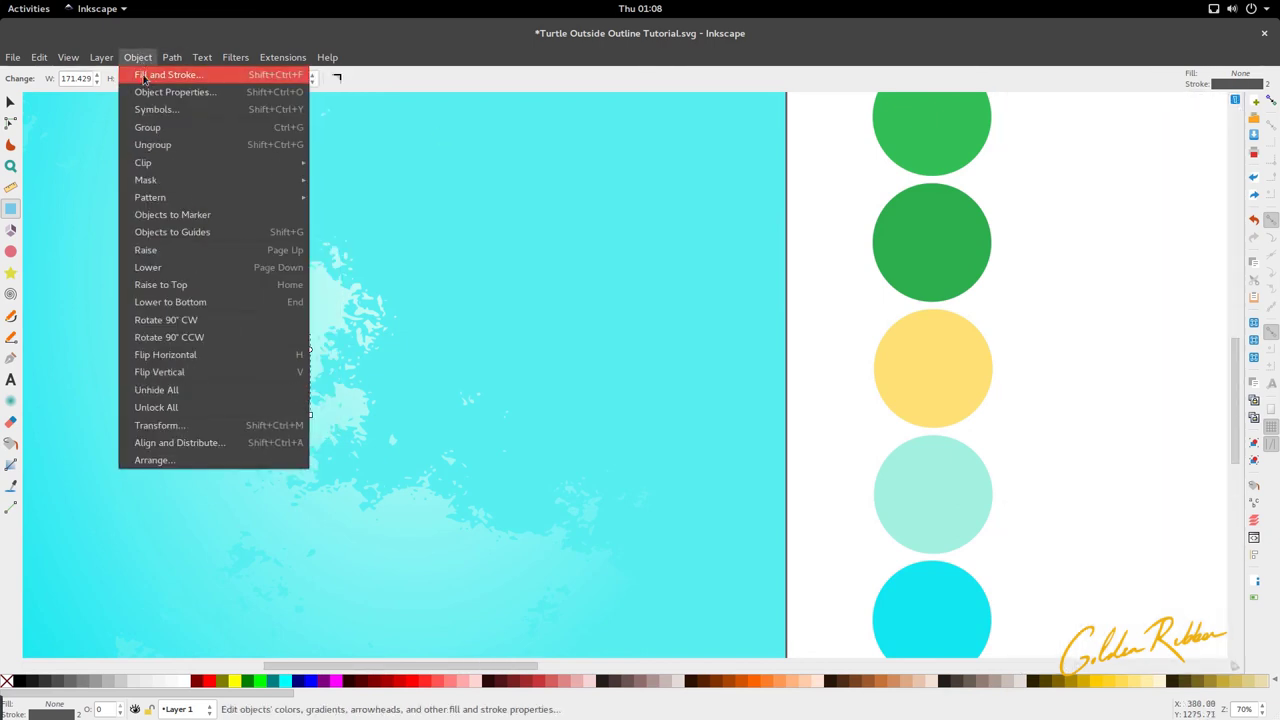
click(165, 75)
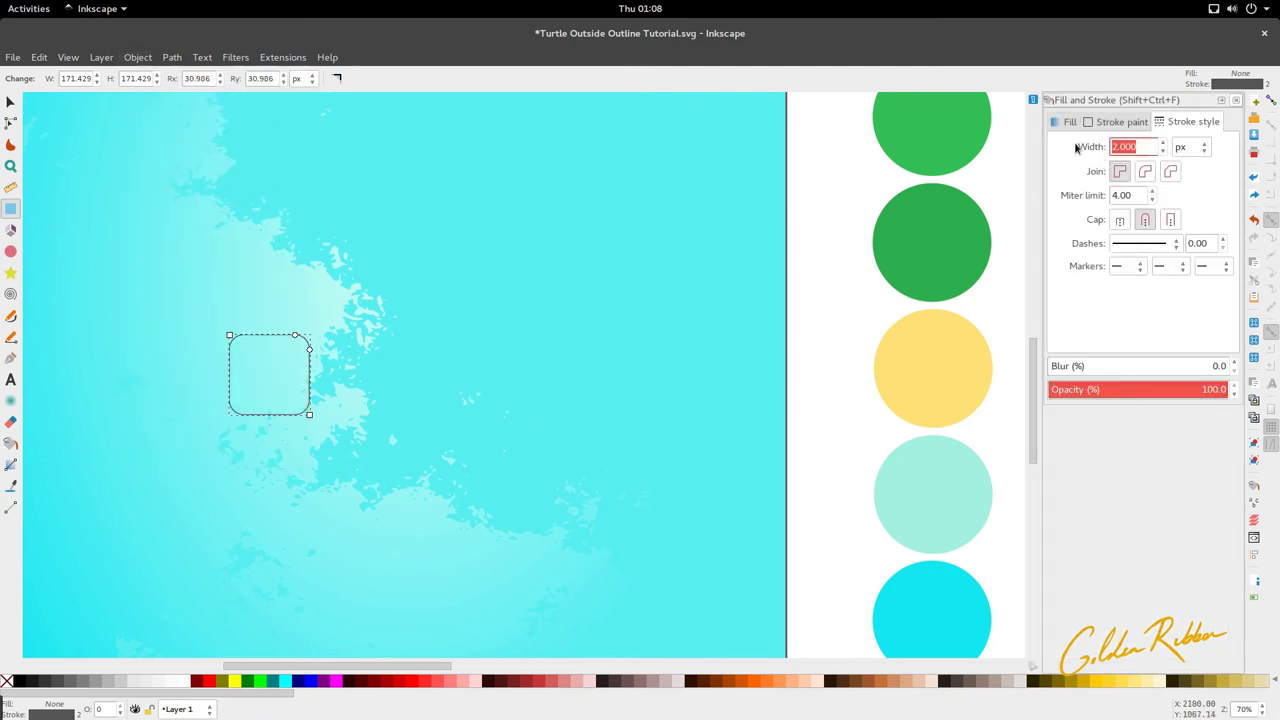
text(30)
key(Return)
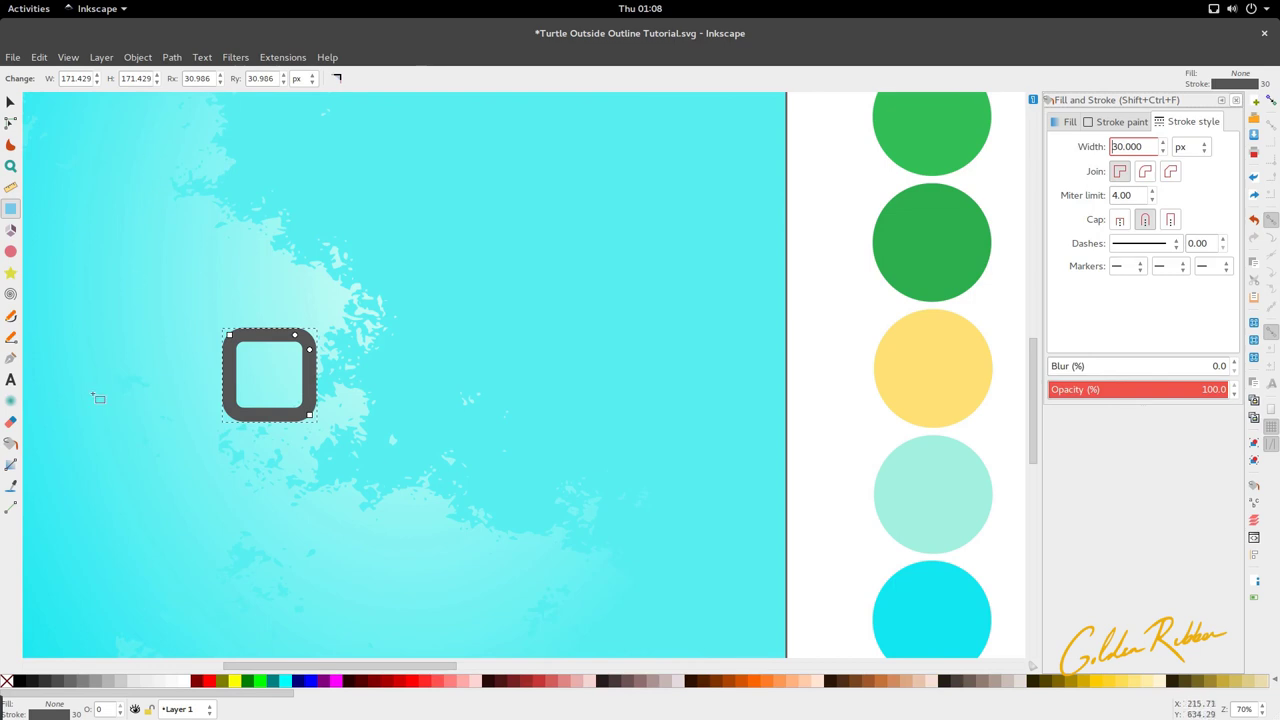
Increase the corner radius of the thick-stroked square so it looks almost circular
scroll(96, 395, down, 3)
scroll(204, 412, left, 4)
scroll(303, 402, up, 3)
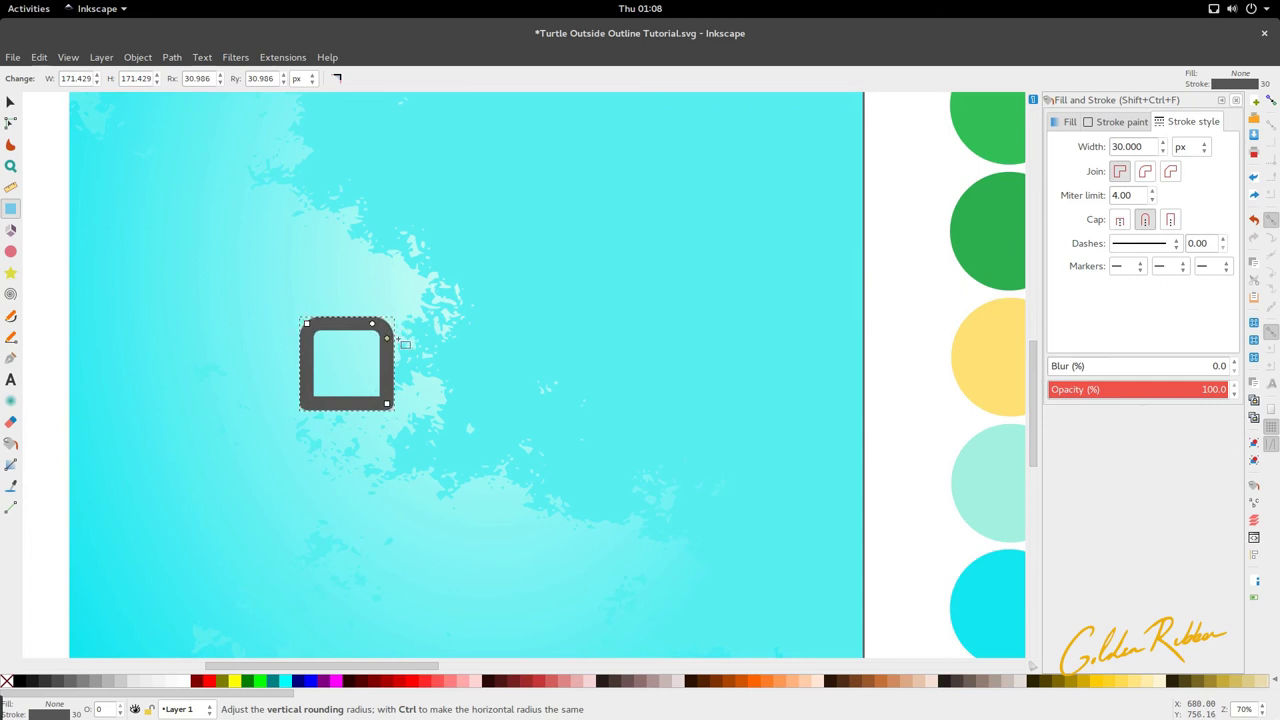
drag(397, 339, 399, 356)
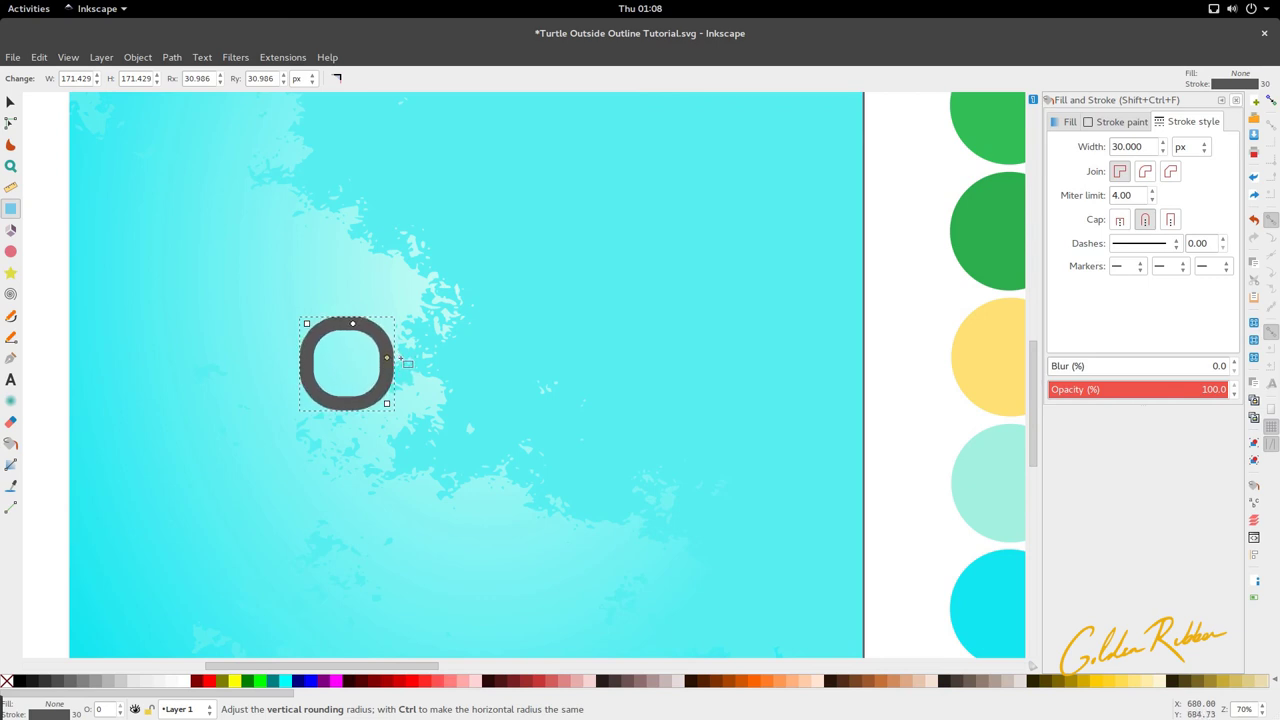
Scale the rounded square down to about 126 px wide and stretch its height to about 137 px
key(s)
scroll(396, 397, down, 2)
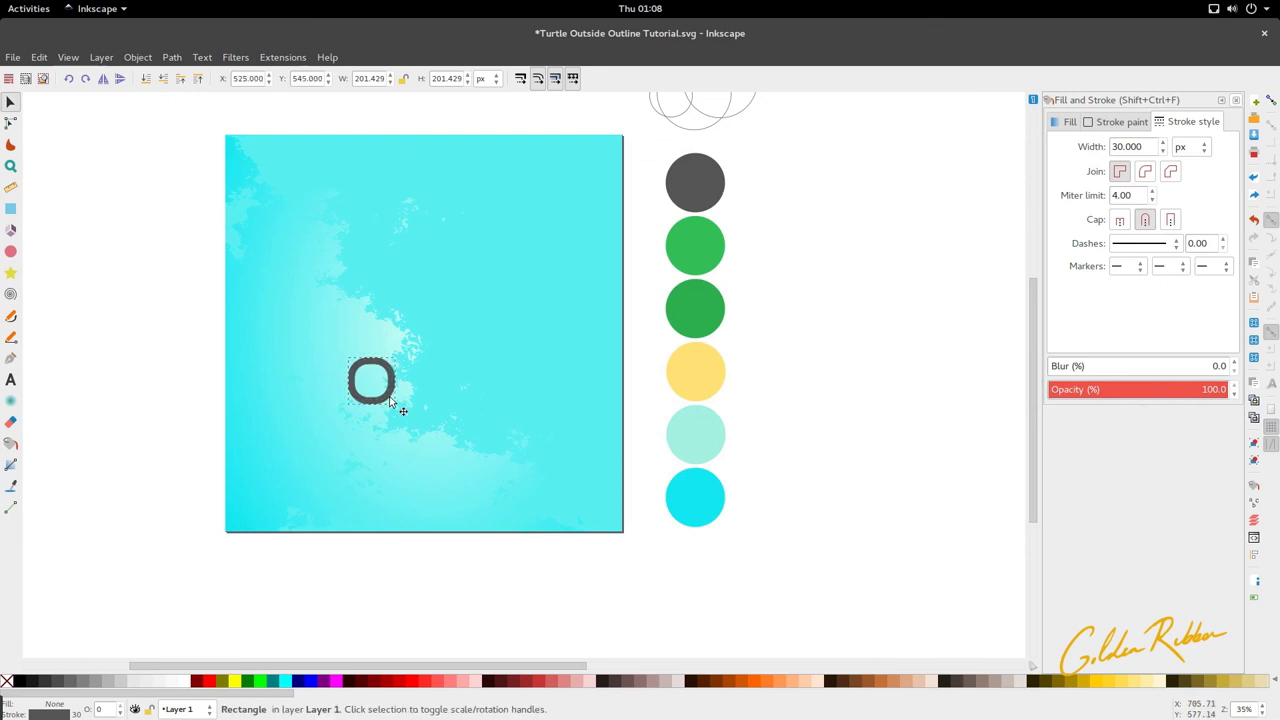
scroll(391, 397, up, 2)
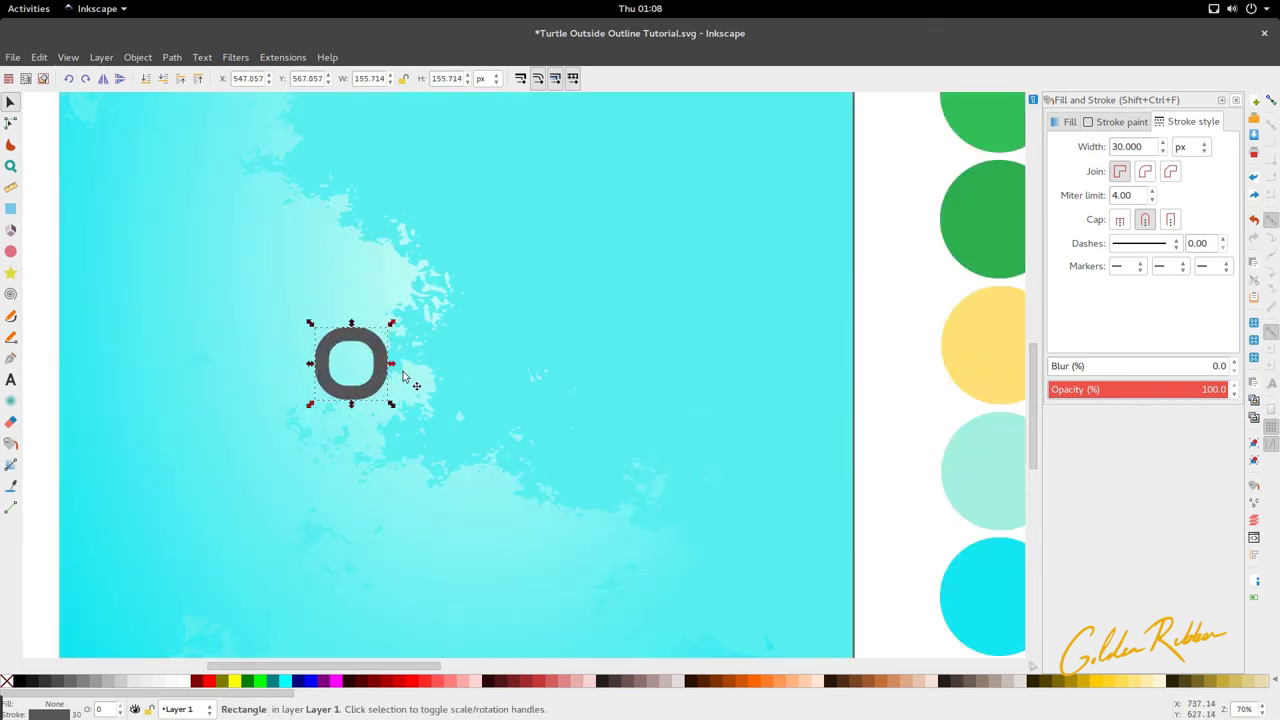
scroll(404, 376, down, 2)
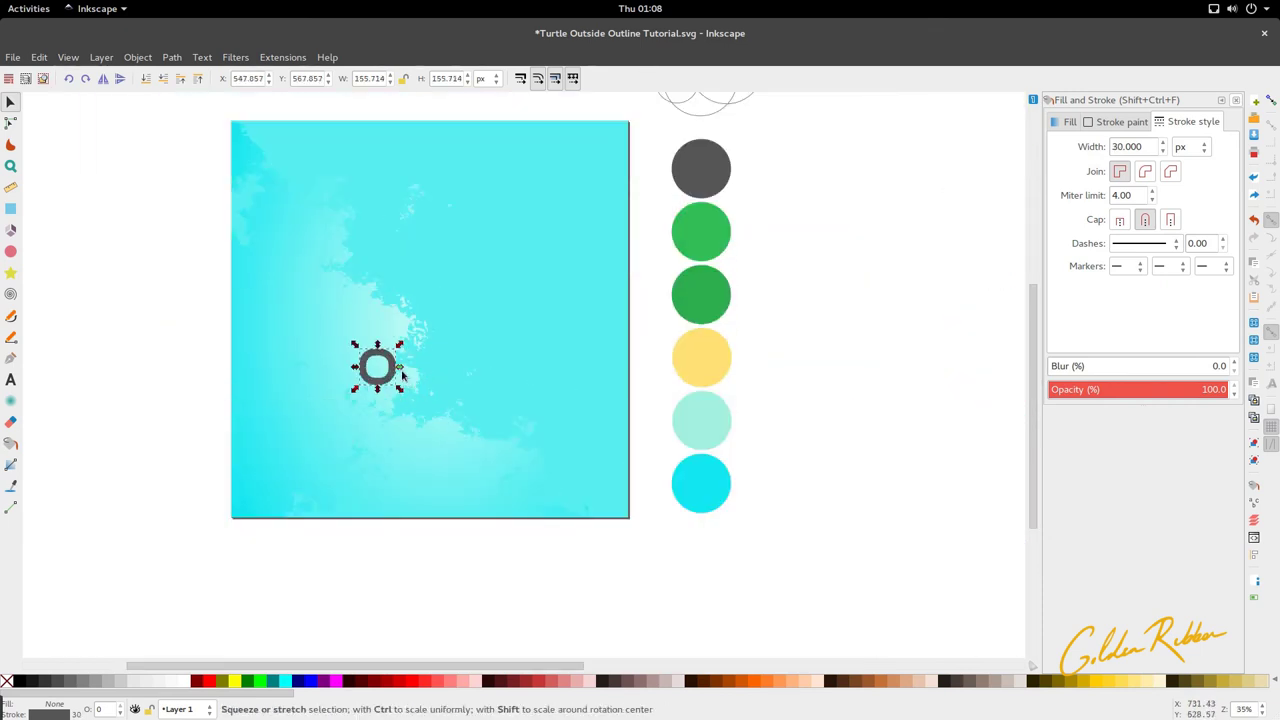
scroll(395, 376, up, 3)
key(r)
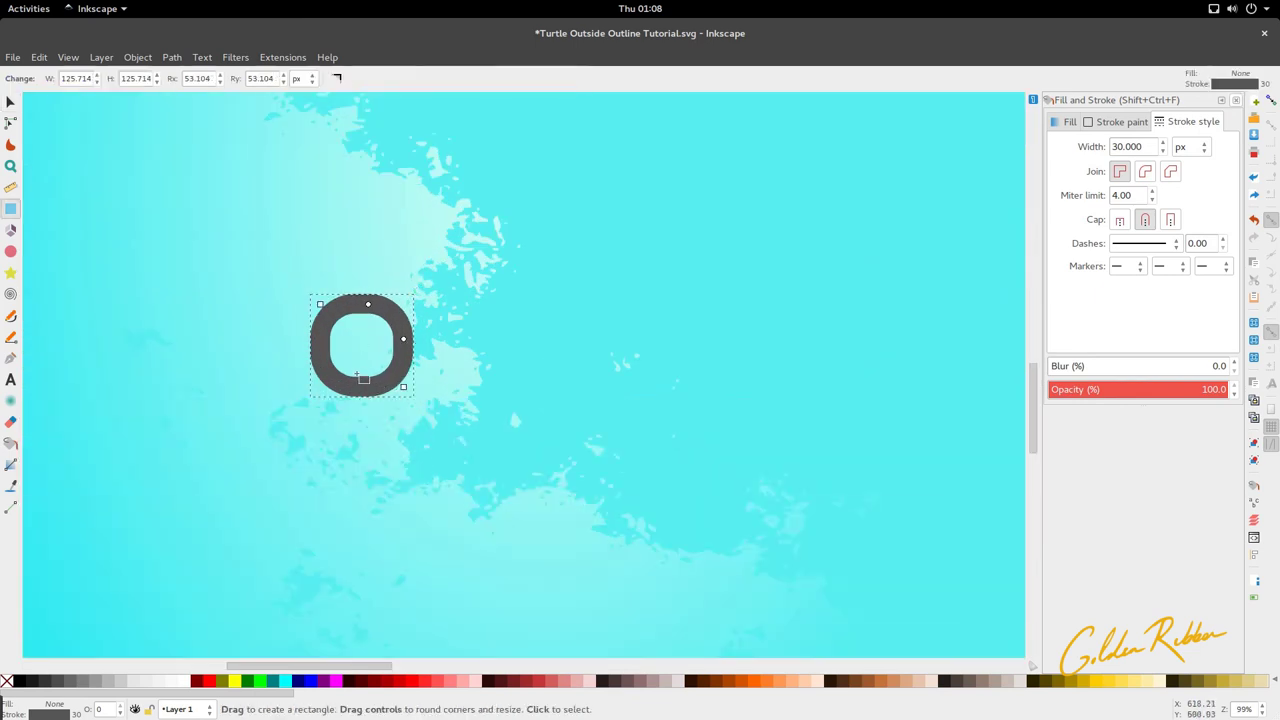
drag(403, 386, 403, 394)
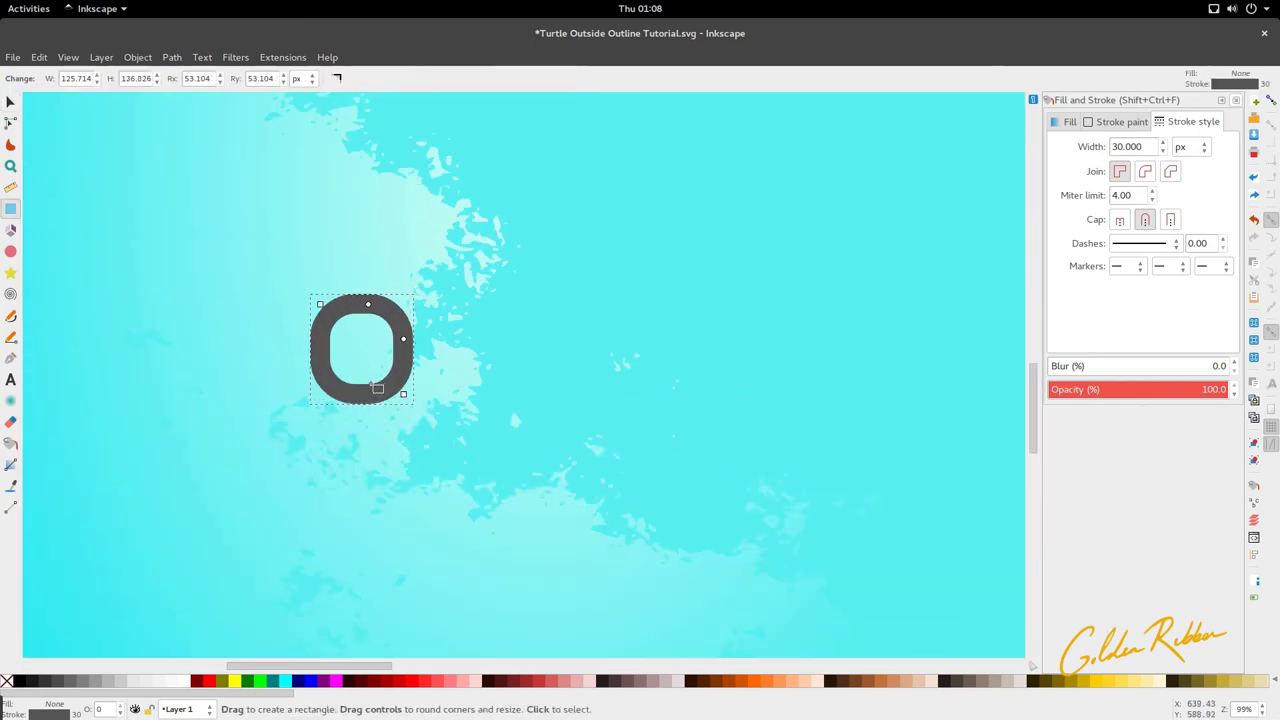
Draw a horizontal line about 227 px long across the rounded shape and move it slightly up
key(p)
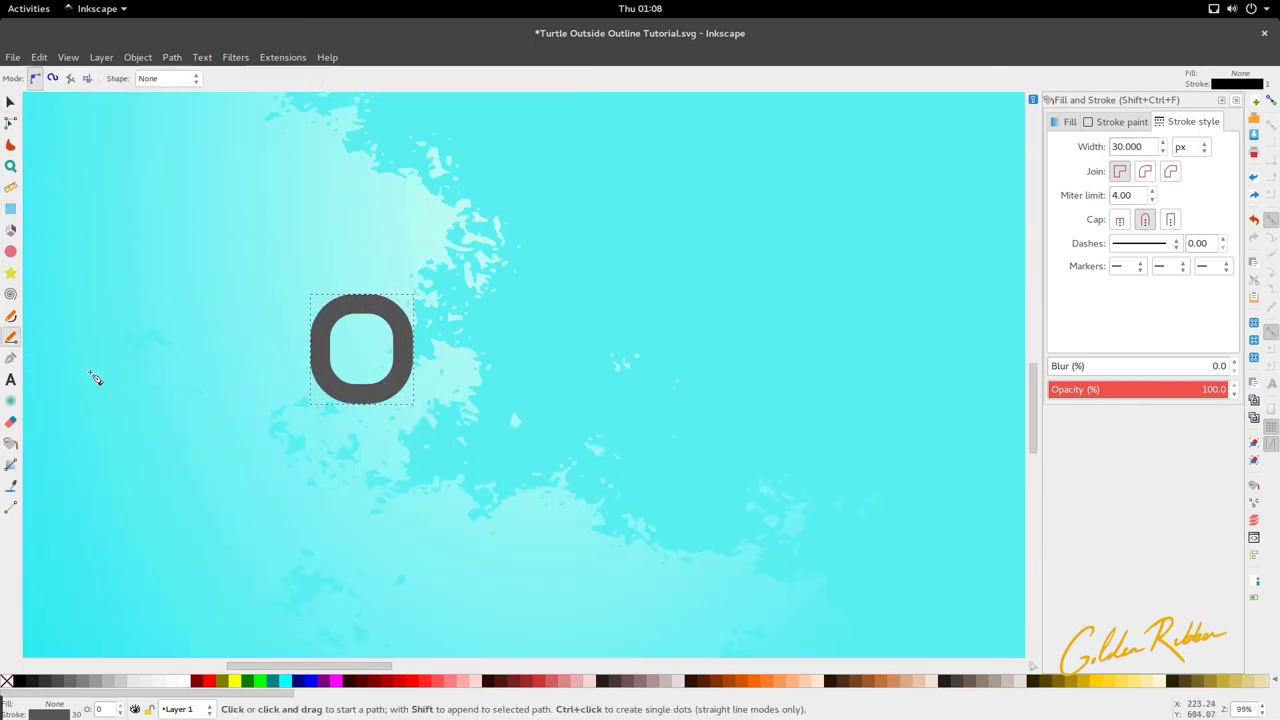
click(287, 351)
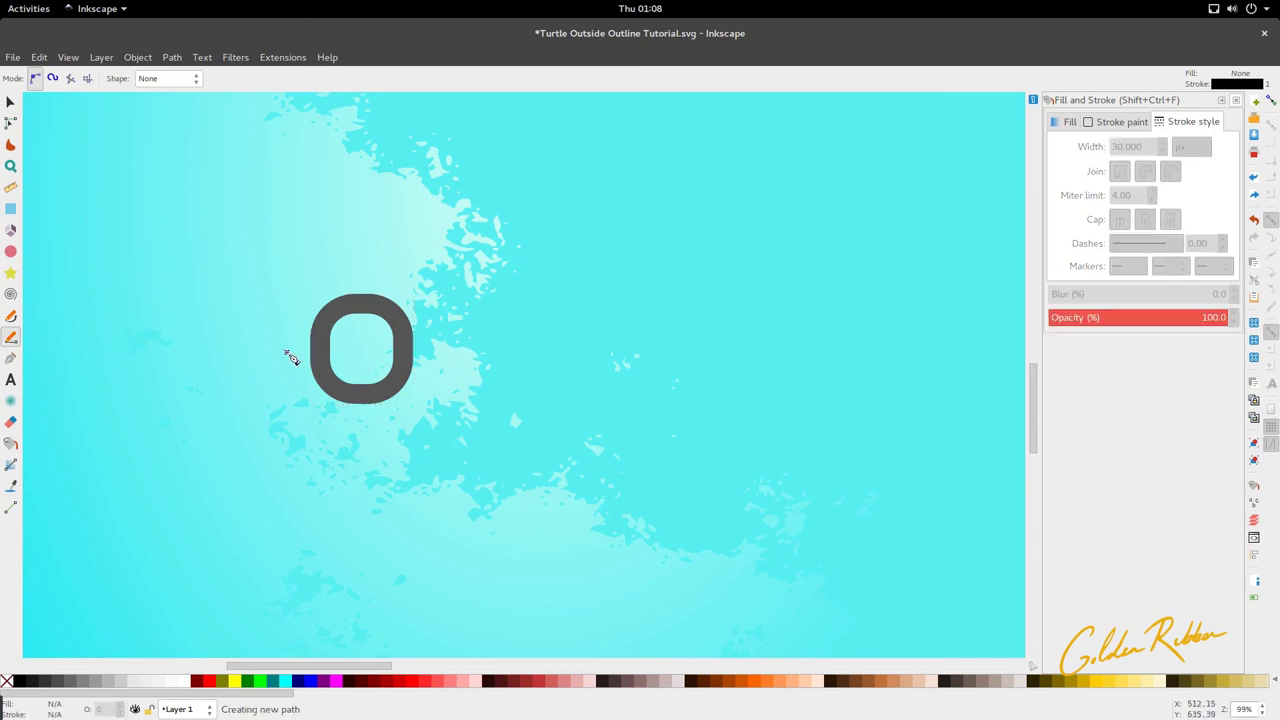
ctrl+click(436, 352)
key(Return)
key(s)
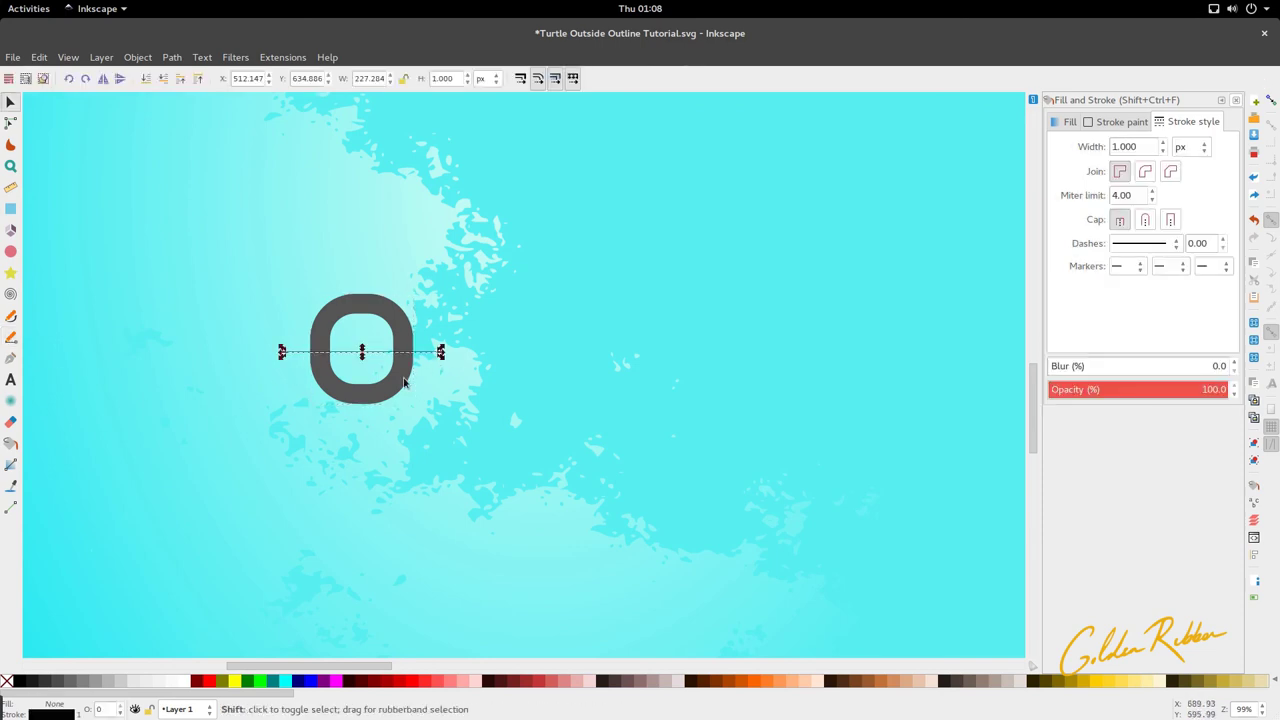
shift+click(404, 383)
click(362, 364)
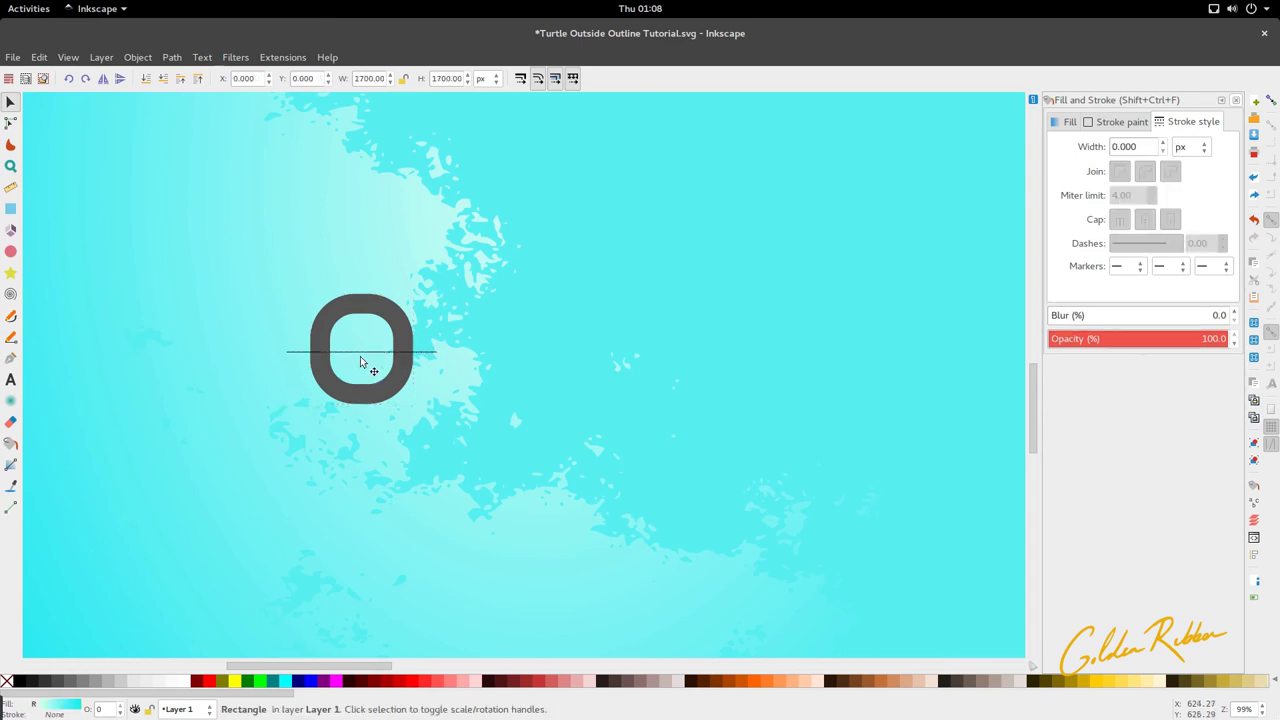
drag(362, 353, 360, 340)
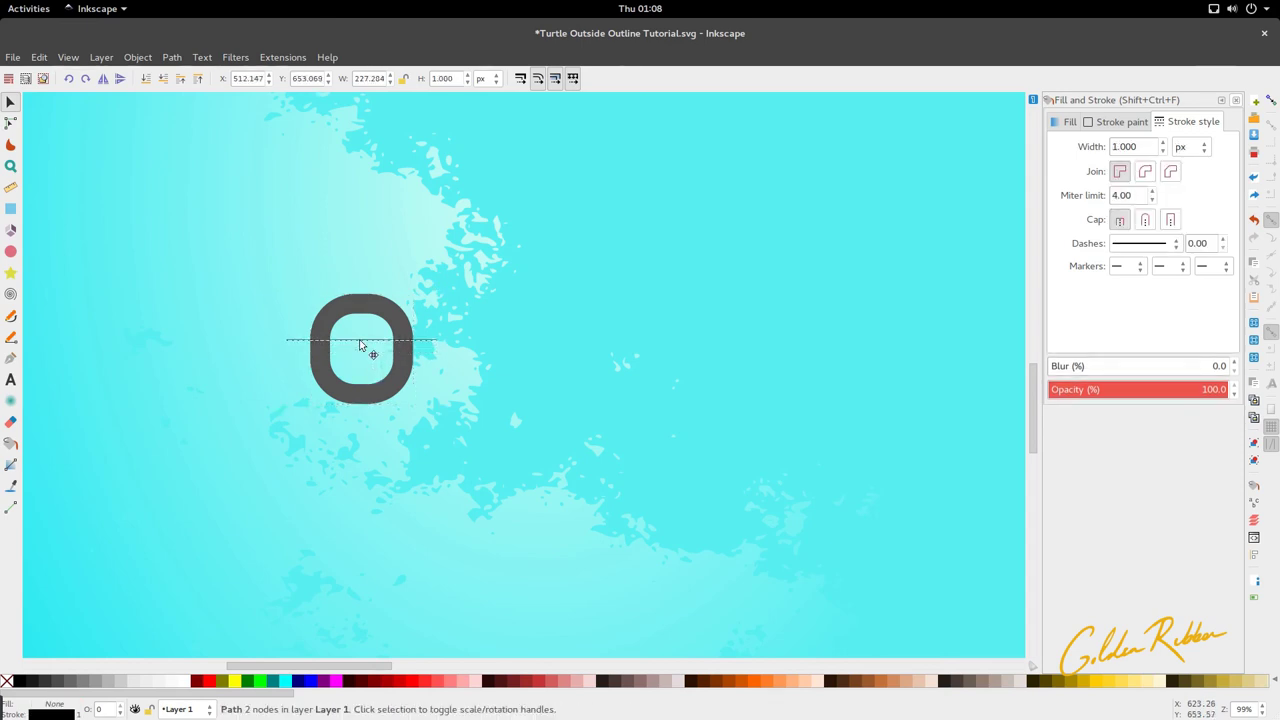
Split the rounded shape along the horizontal line with Cut Path
shift+click(404, 389)
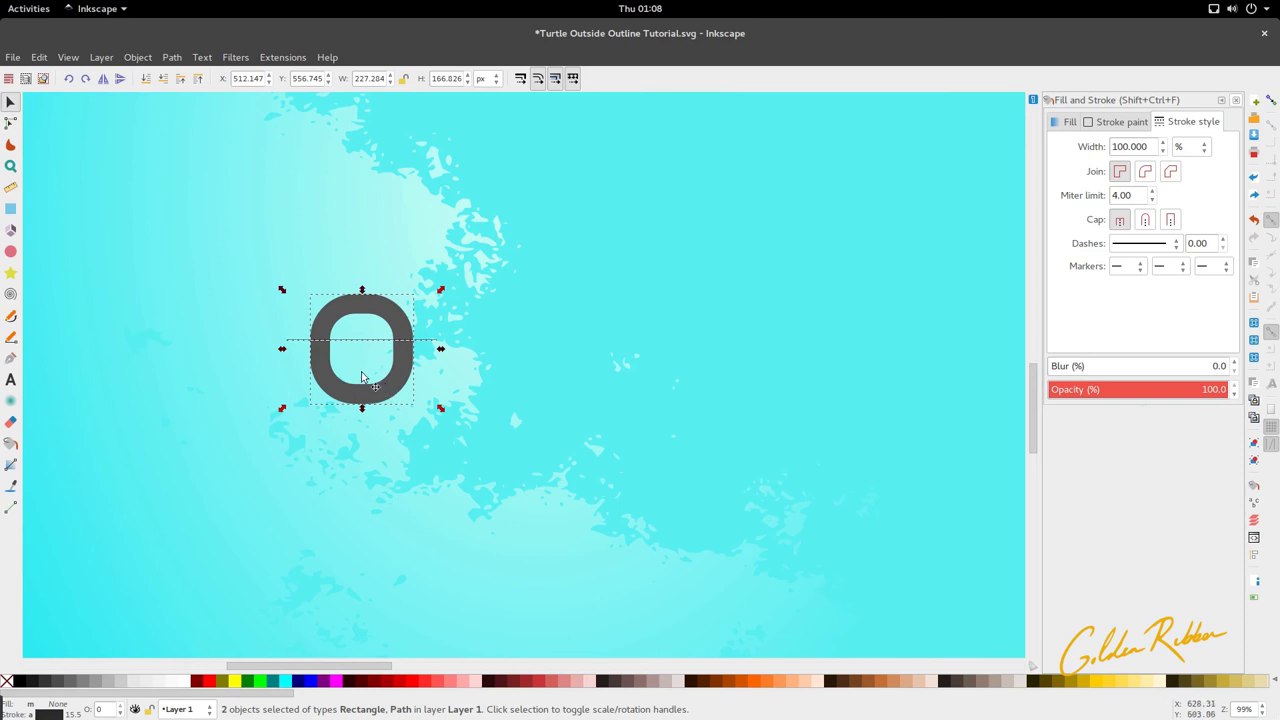
click(139, 58)
mouse_move(172, 57)
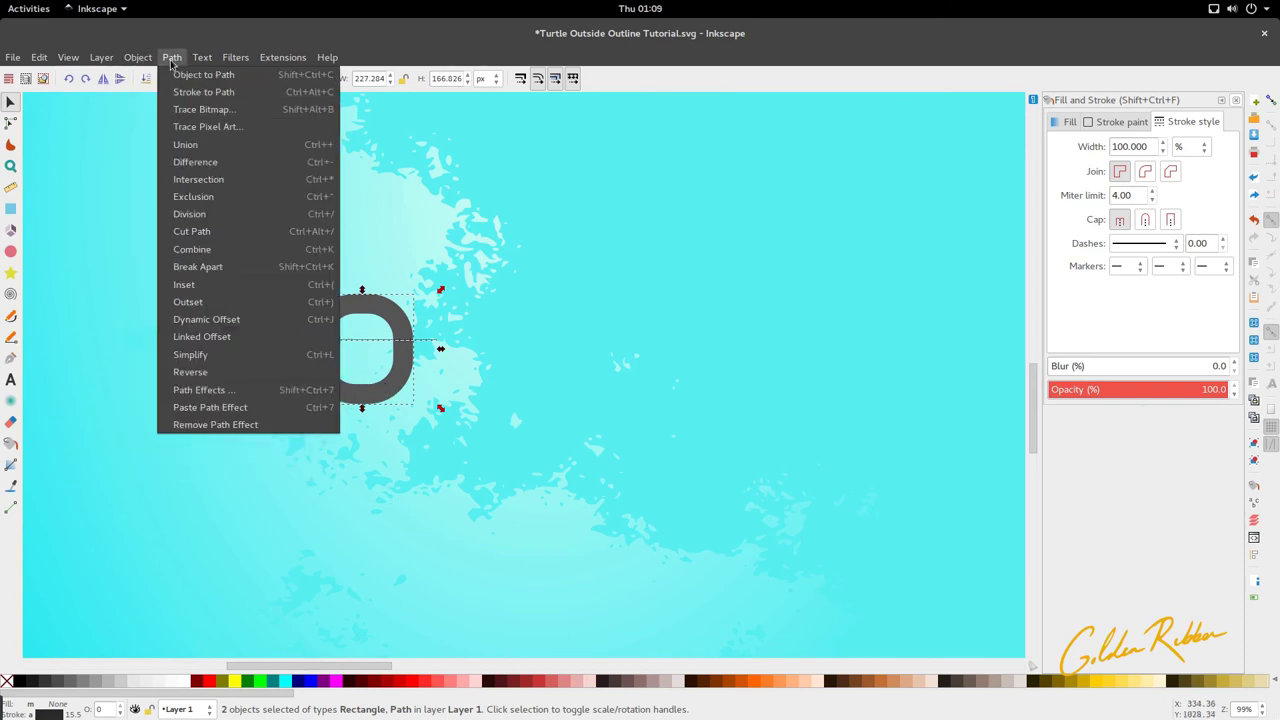
click(257, 231)
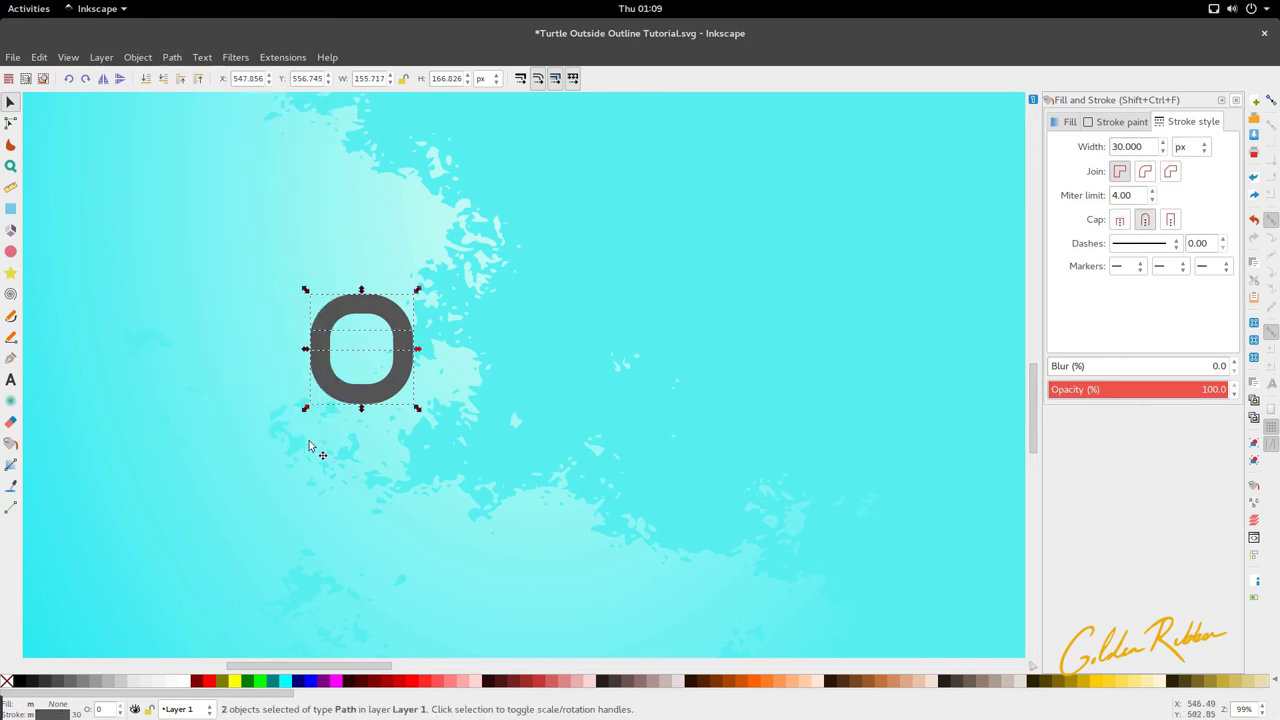
Delete the upper piece of the cut shape and select the remaining U-shaped path
click(353, 333)
click(358, 316)
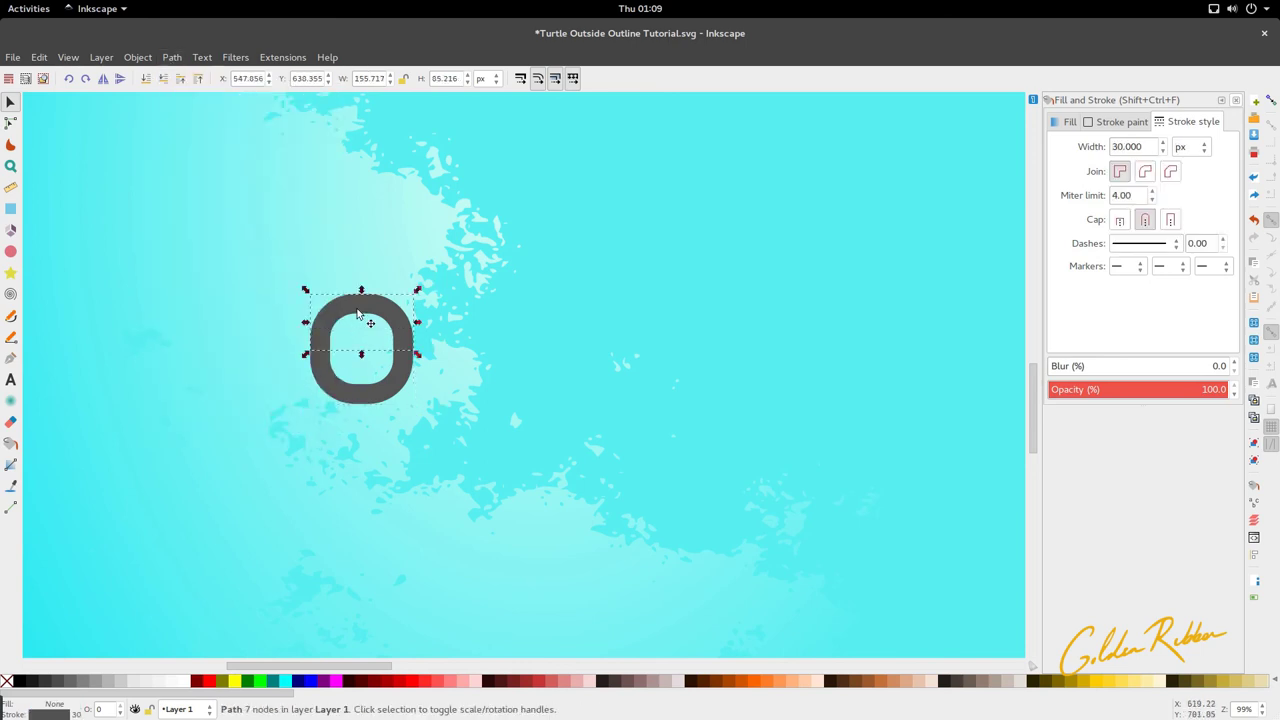
key(Delete)
scroll(355, 335, up, 1)
click(312, 357)
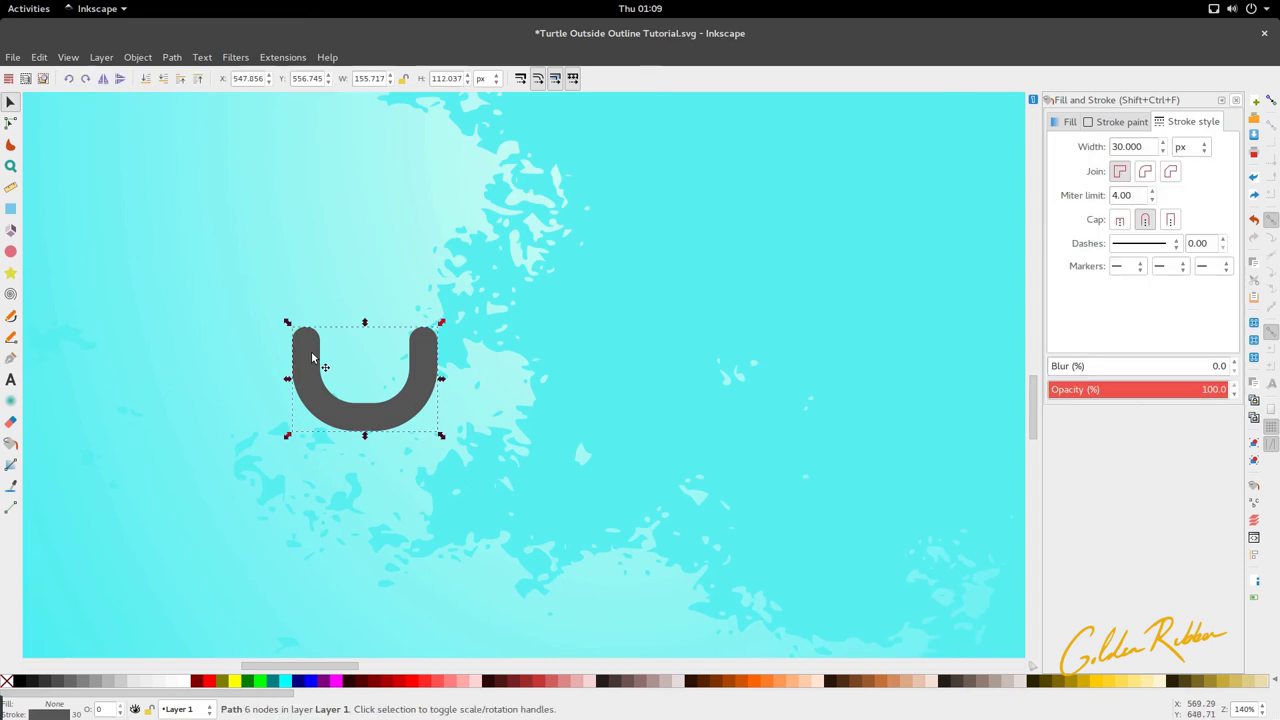
Raise the two end nodes of the U straight up until the shape is about 132 px high
key(n)
drag(283, 307, 440, 363)
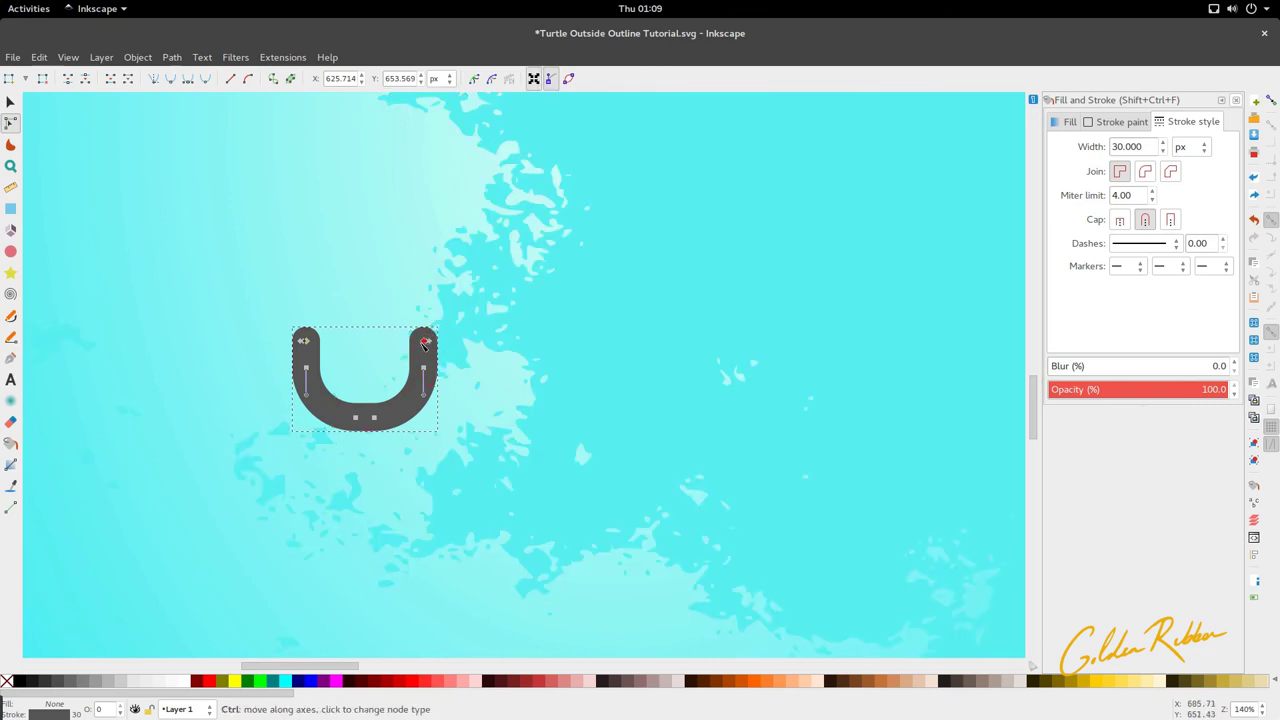
drag(424, 343, 426, 326)
key(s)
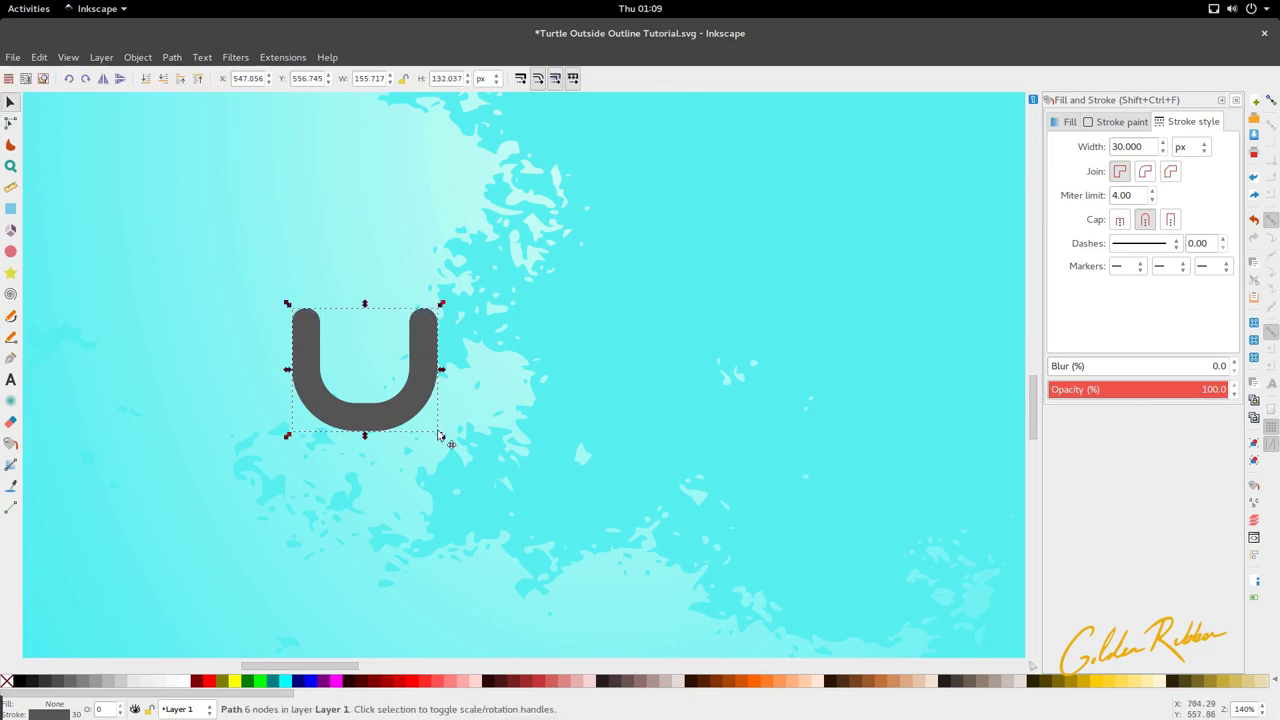
Shift the U's lower-left node and its two bottom nodes to the left so the left arm slants
scroll(425, 385, down, 2)
key(n)
scroll(400, 385, up, 2)
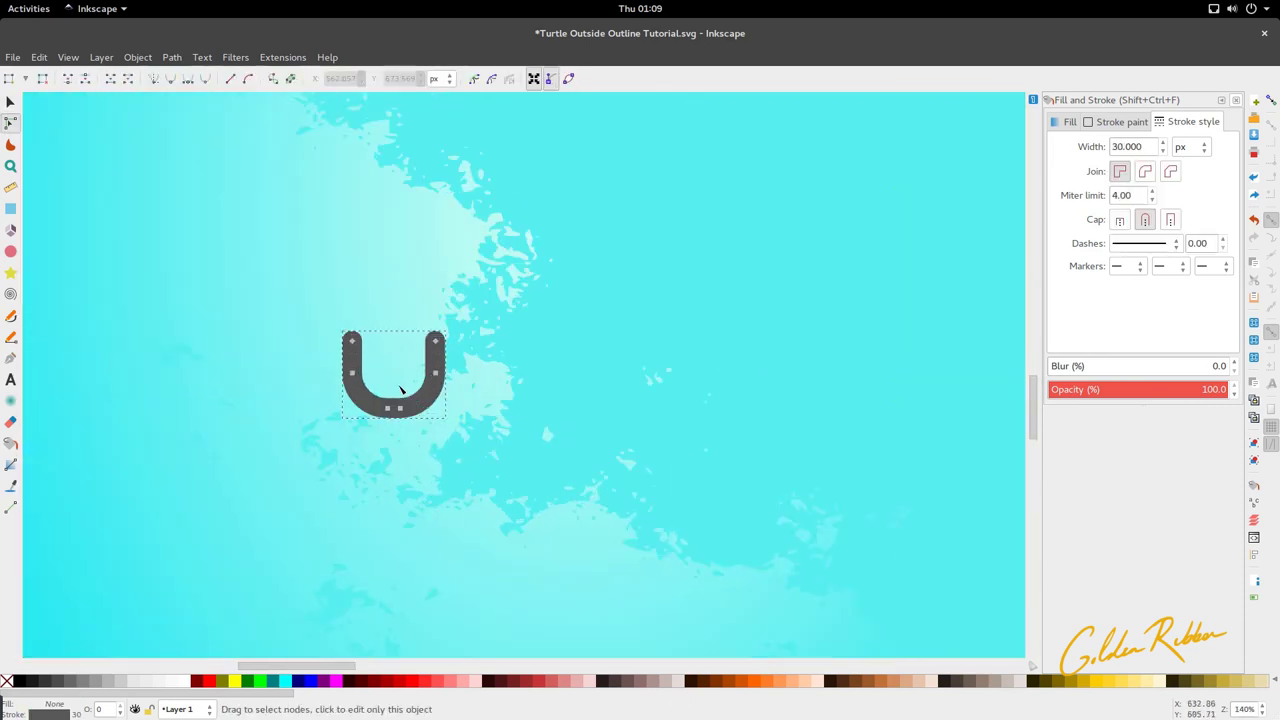
drag(304, 357, 401, 438)
key(s)
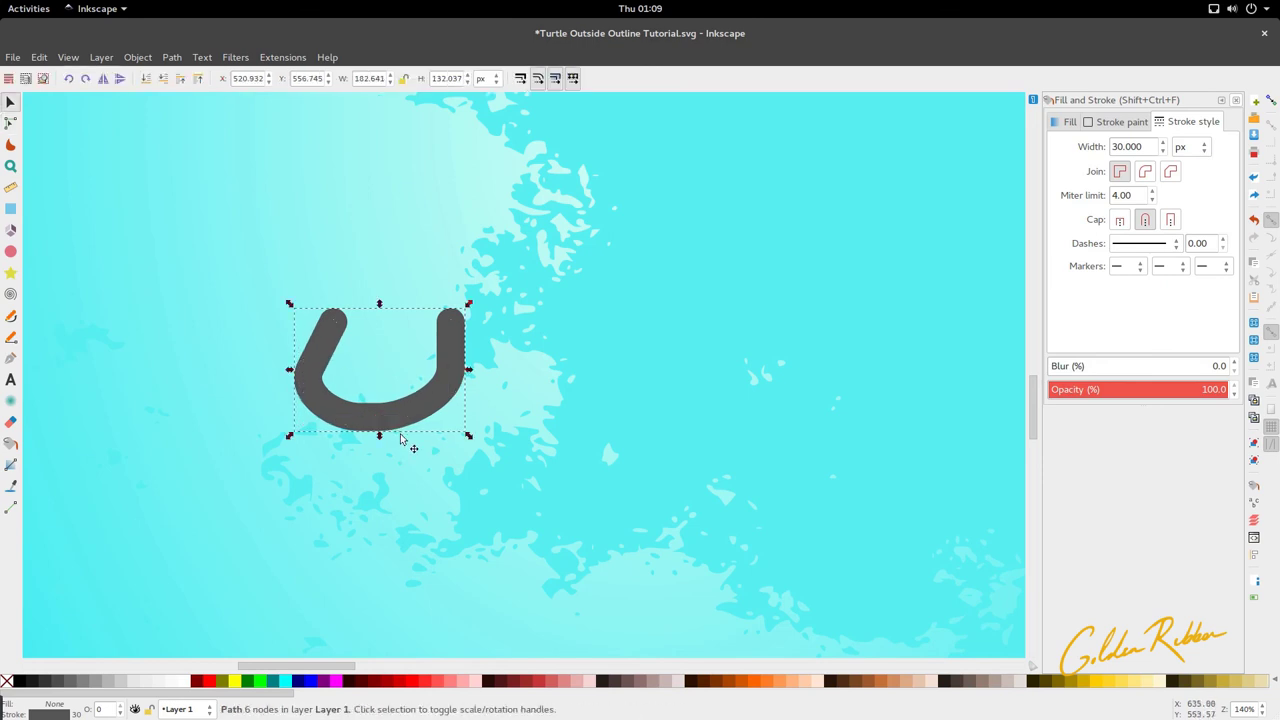
Lengthen both arms of the slanted U by moving its two upper end nodes further up
scroll(401, 438, down, 4)
scroll(394, 425, up, 3)
key(n)
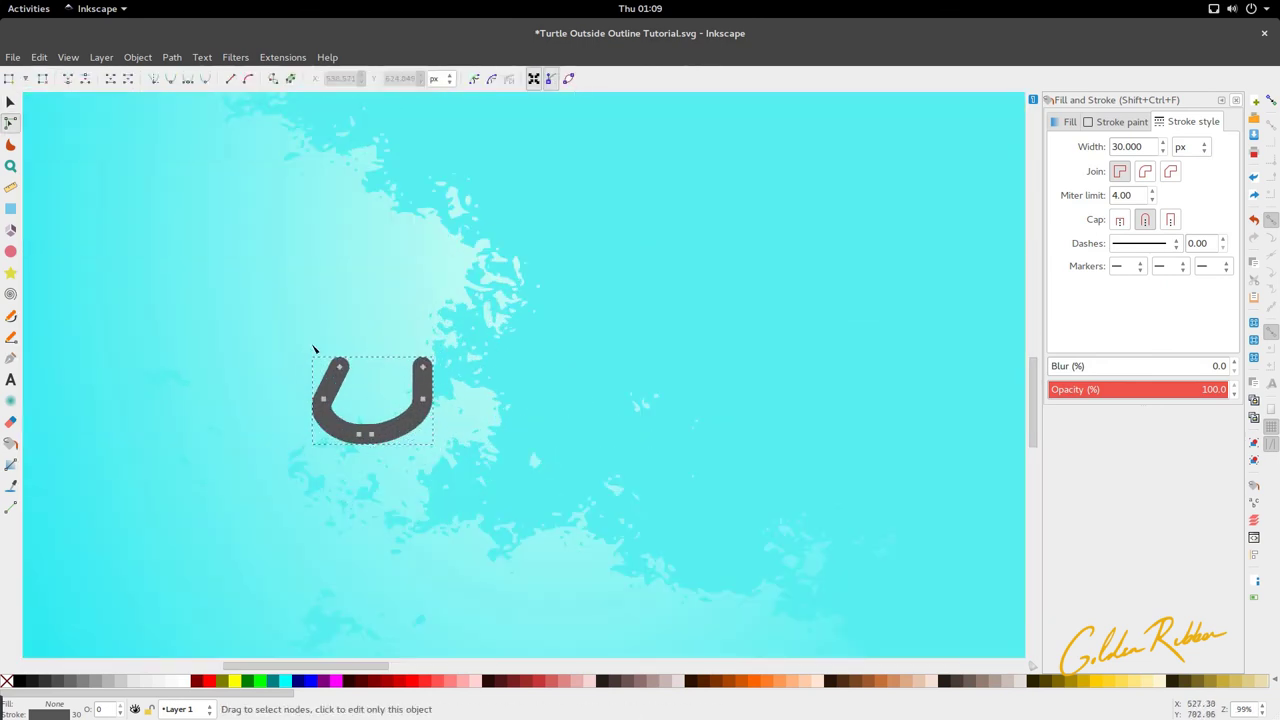
drag(314, 349, 460, 405)
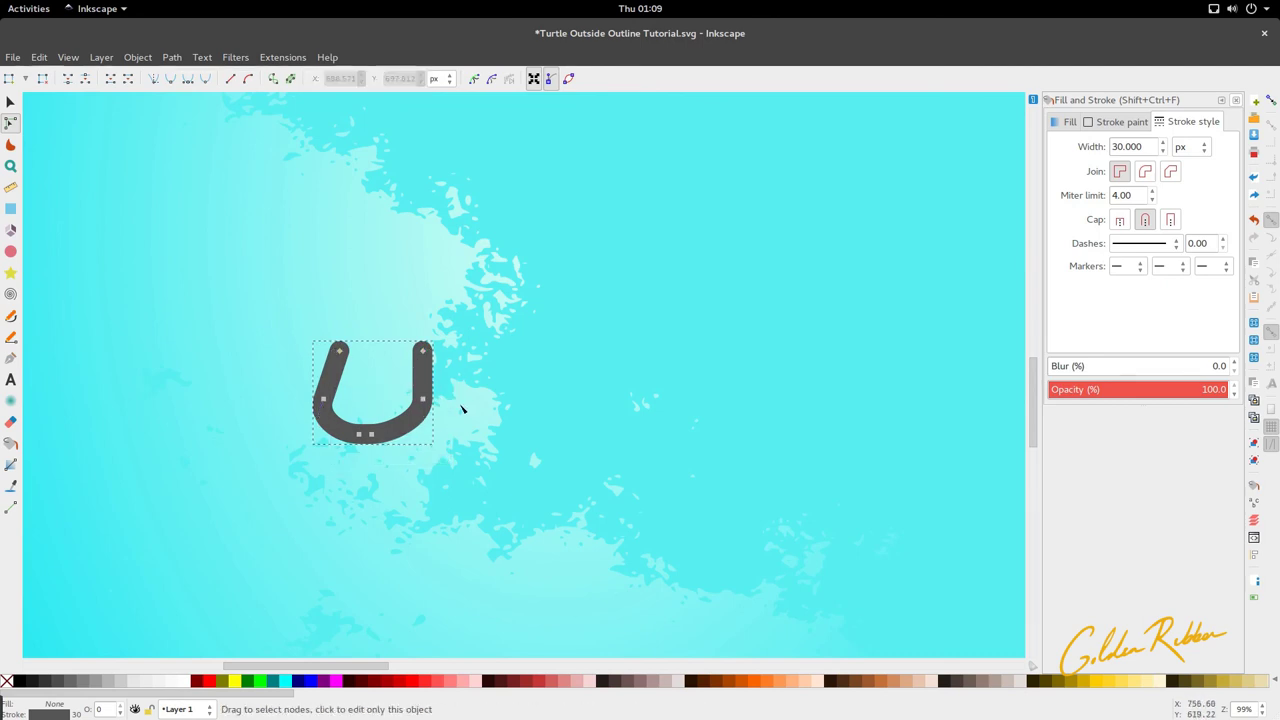
Adjust the U's lower-left node and scale the whole shape down proportionally, keeping the 30 px stroke
mouse_move(293, 378)
mouse_down()
mouse_move(400, 464)
mouse_move(362, 436)
mouse_move(408, 404)
mouse_up()
key(s)
scroll(390, 352, down, 2)
scroll(399, 365, up, 2)
Raise the two end nodes of the scaled-down U slightly and deselect the shape
key(n)
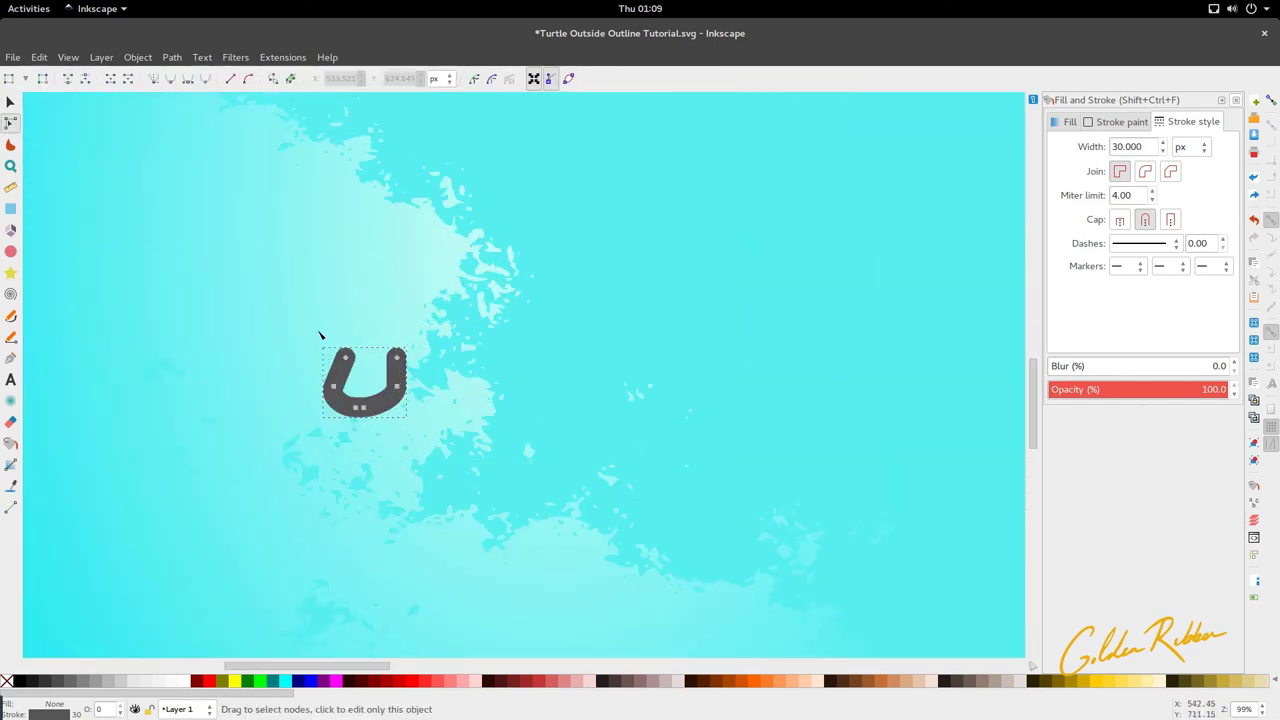
drag(320, 335, 397, 351)
key(s)
scroll(400, 480, down, 5)
click(397, 494)
scroll(396, 468, up, 3)
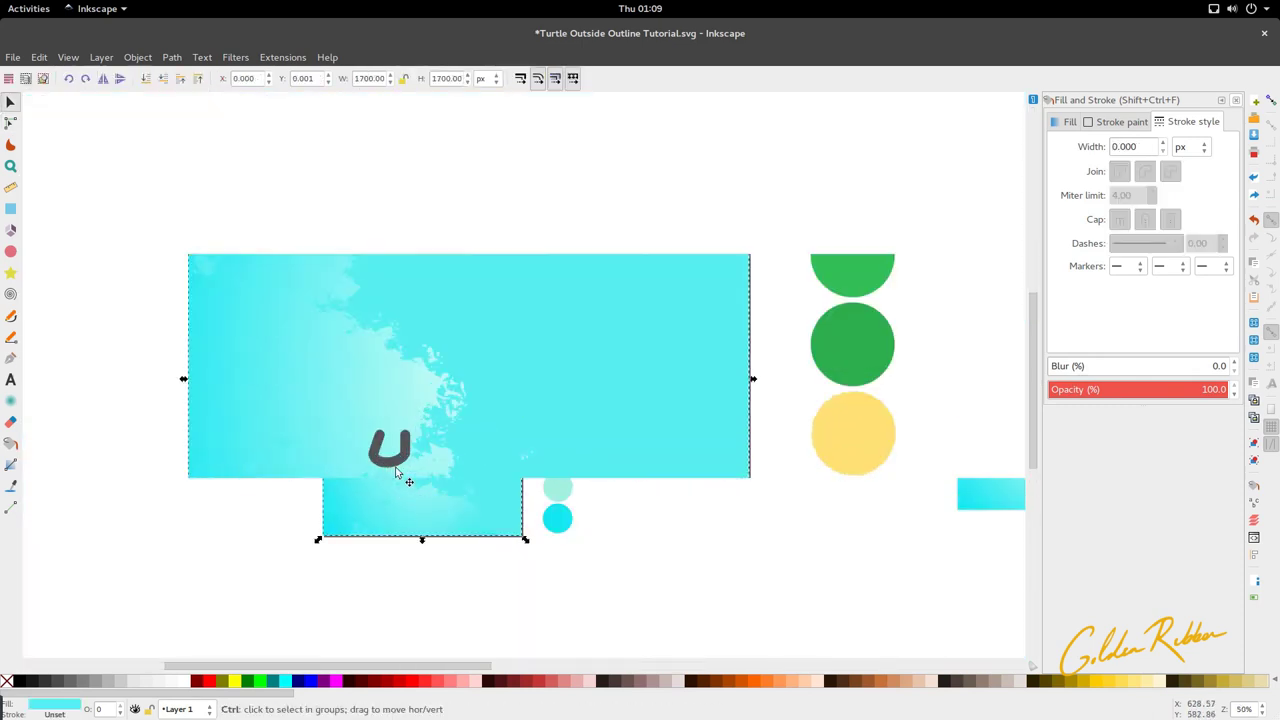
Draw a rounded rectangle about 457 px wide and 114 px high above the U, with a 30 px stroke
click(396, 468)
scroll(403, 458, down, 2)
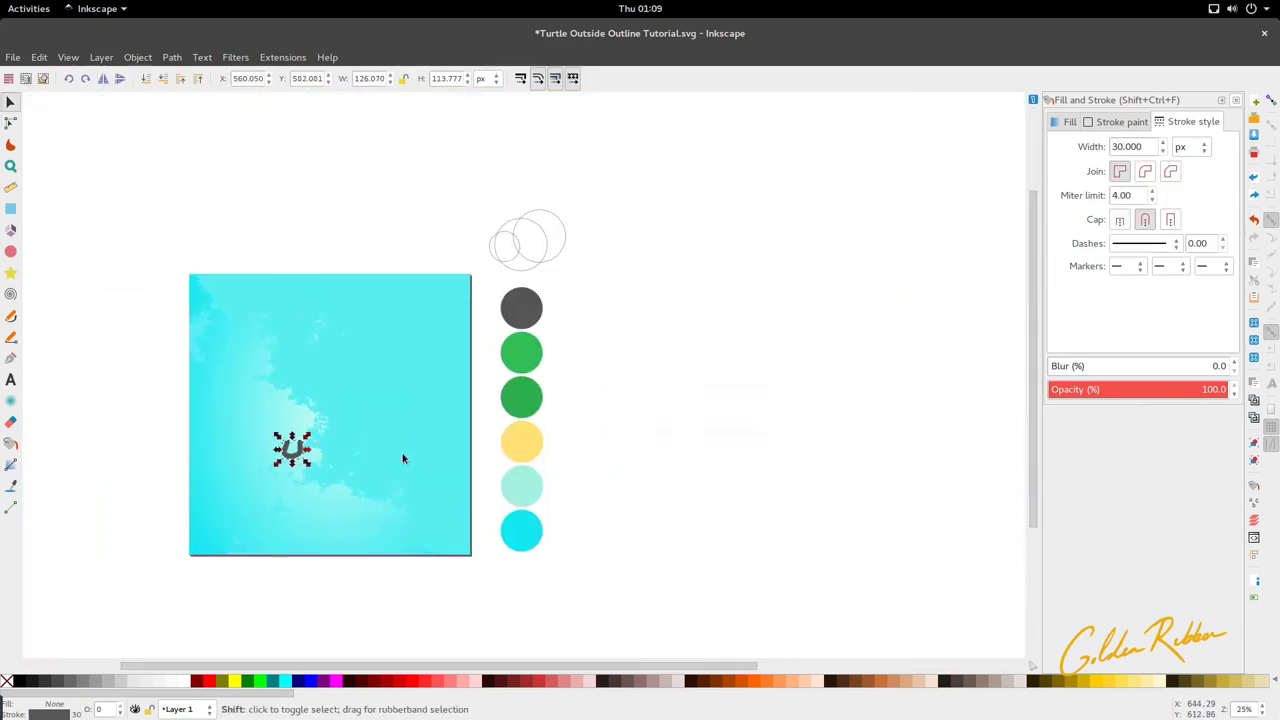
scroll(314, 454, up, 3)
click(11, 208)
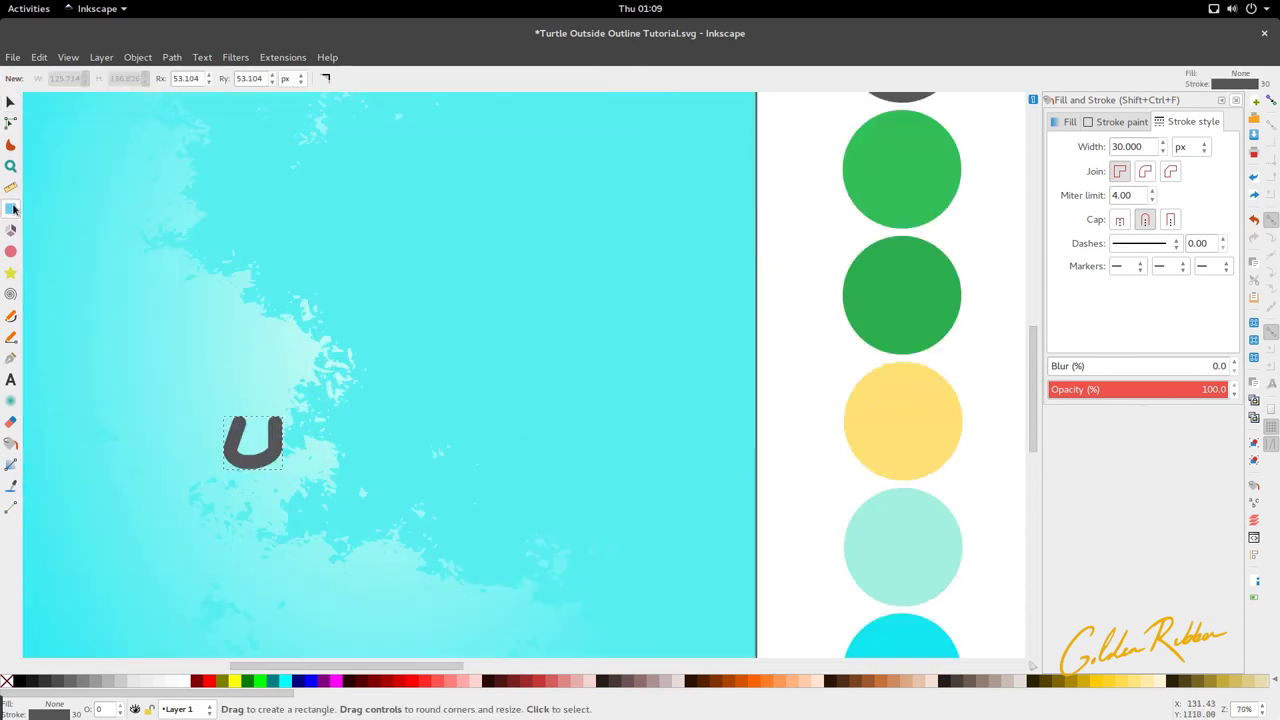
scroll(251, 349, left, 4)
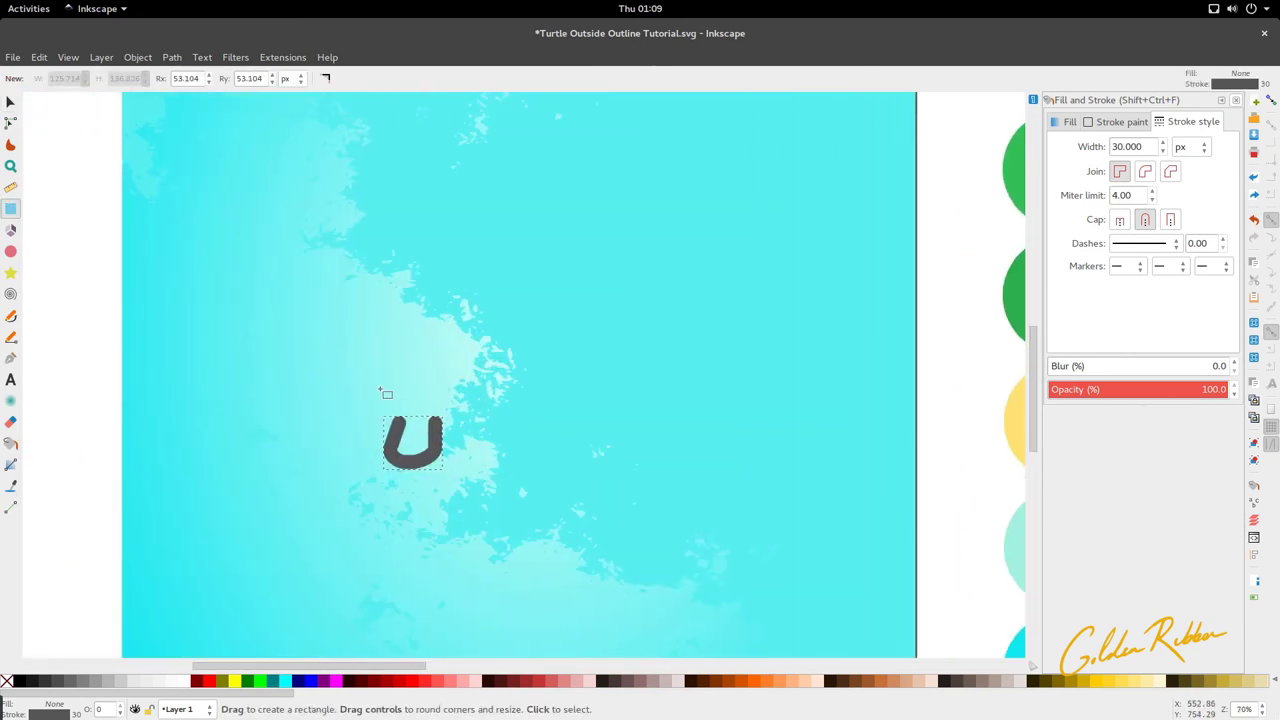
mouse_move(374, 383)
mouse_down()
mouse_move(471, 418)
mouse_move(594, 421)
mouse_move(443, 420)
mouse_move(582, 418)
mouse_up()
key(space)
key(space)
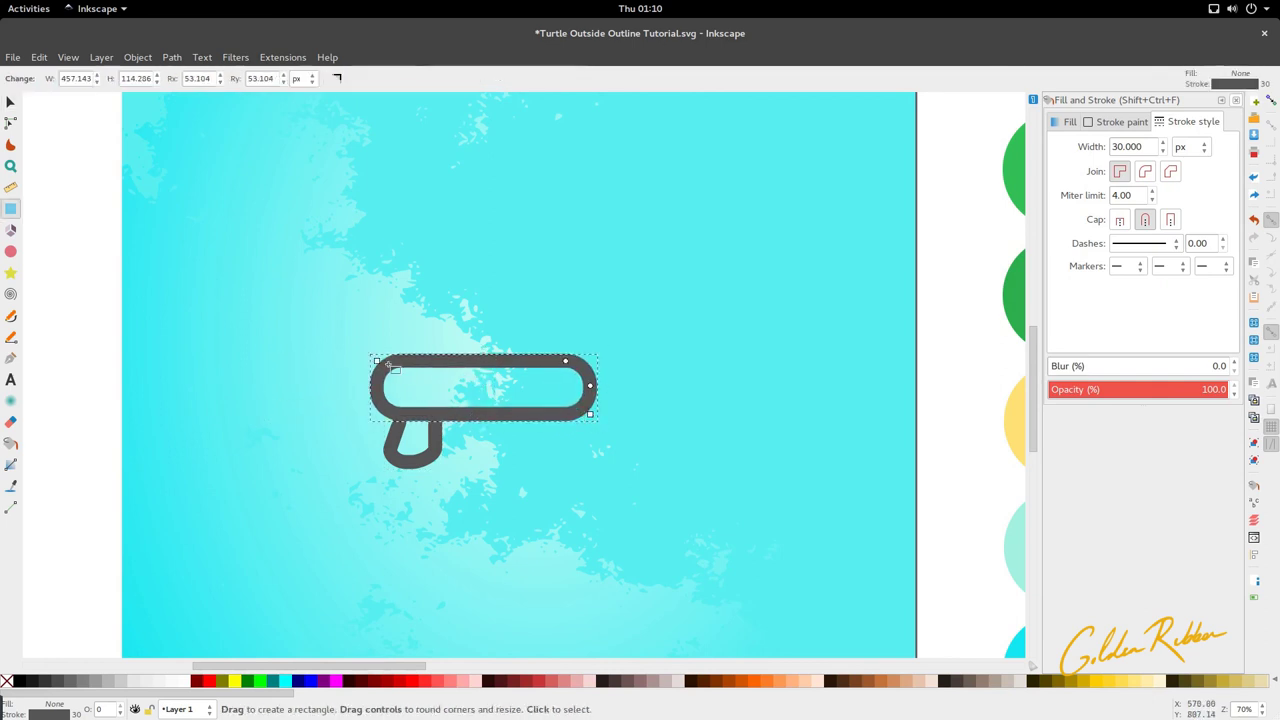
Flatten the rounded rectangle into a bar about 51 px high and equalize its corner radii for evenly rounded ends
drag(380, 361, 386, 393)
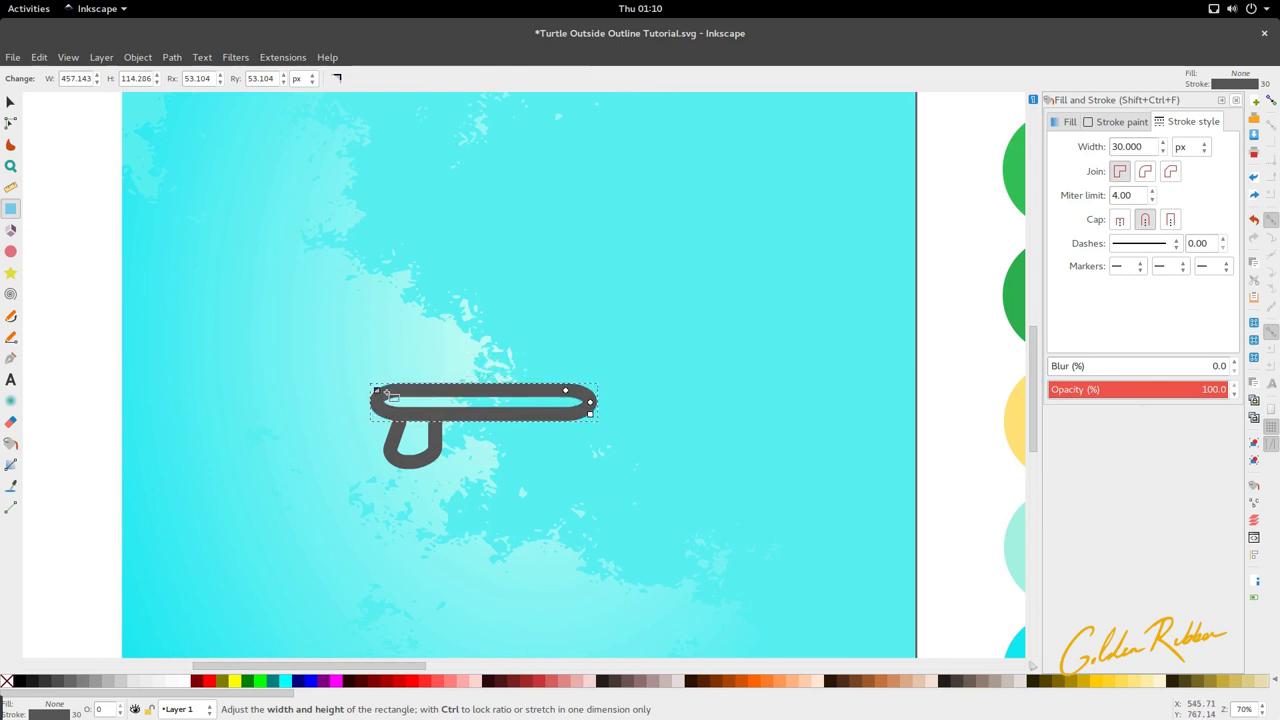
ctrl+click(592, 403)
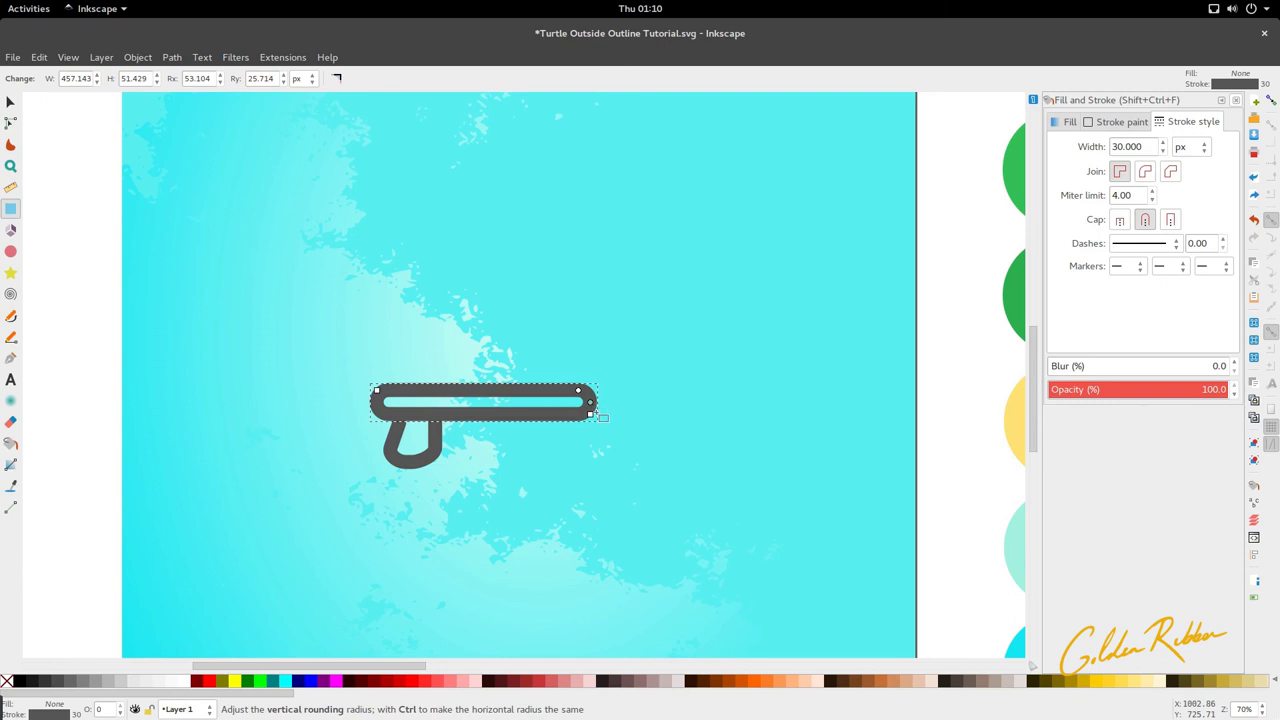
key(space)
scroll(555, 409, down, 2)
key(space)
key(space)
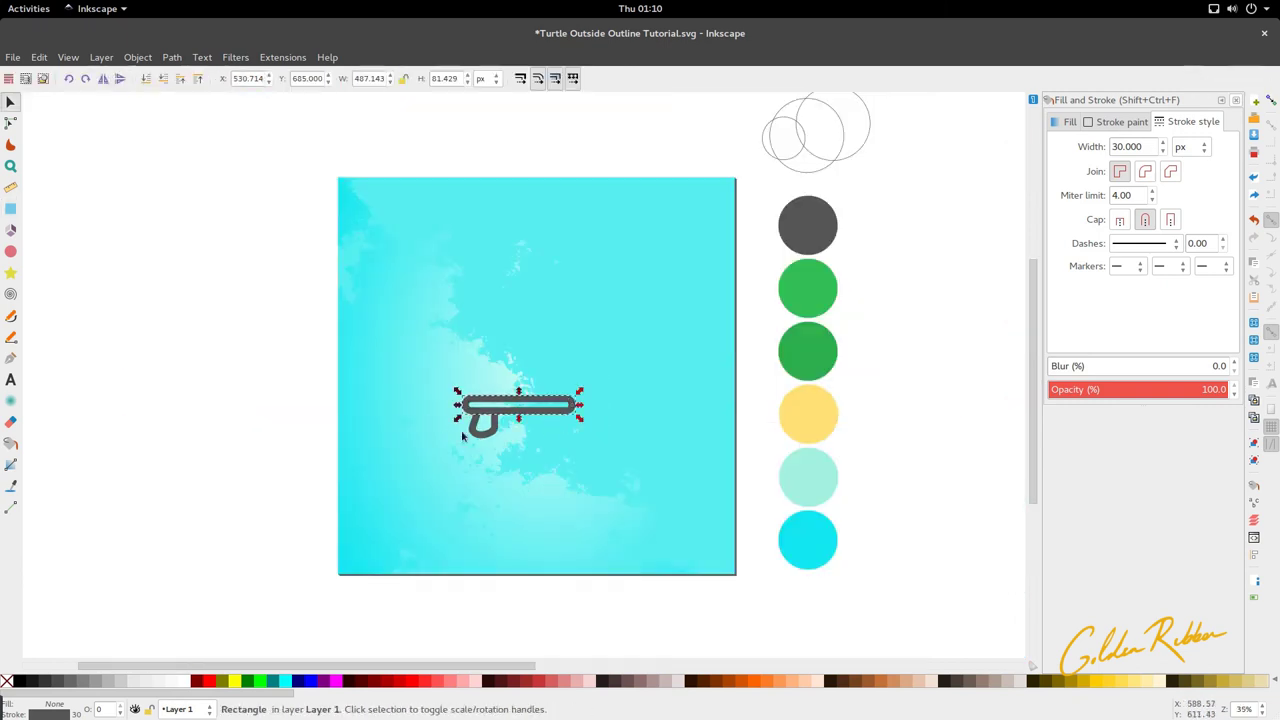
Scale the bar and the U-shaped leg down together slightly and move them right, with a 30 px stroke
shift+drag(429, 400, 516, 438)
drag(605, 443, 602, 446)
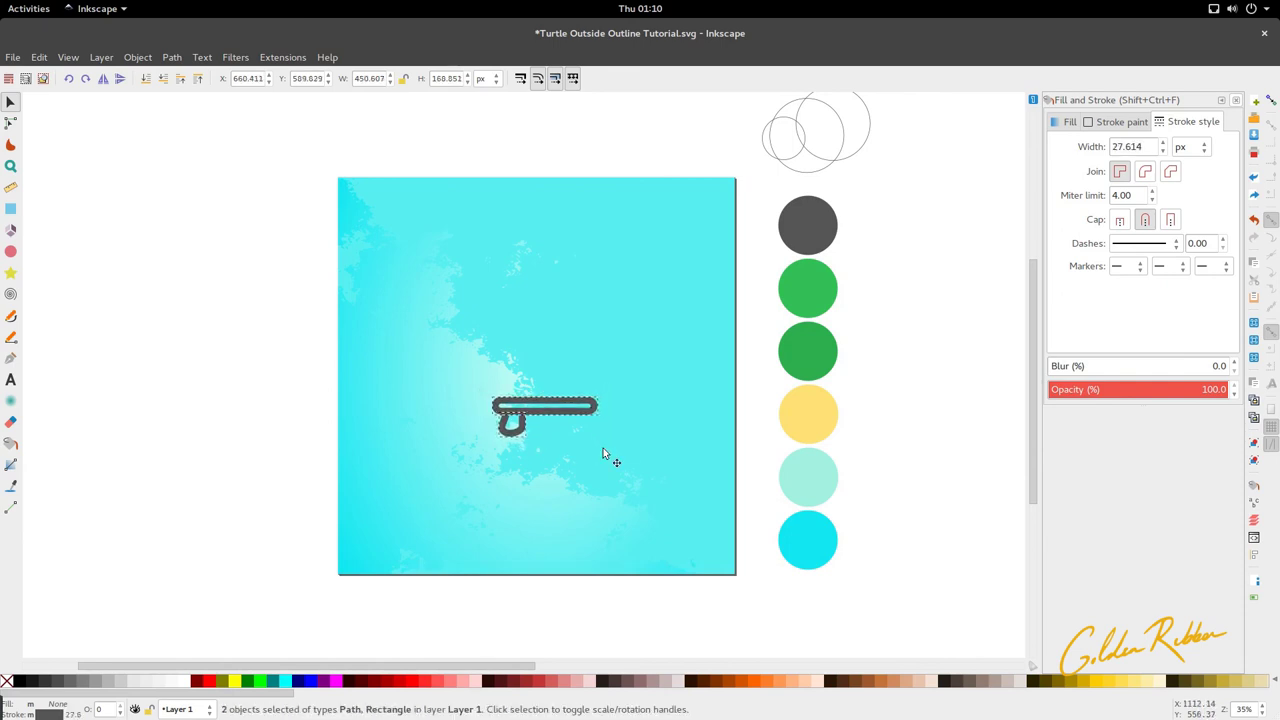
click(949, 456)
Duplicate the leg, place the copy under the bar's right end and flip it horizontally
scroll(525, 425, up, 2)
click(517, 438)
key(ctrl+d)
drag(520, 442, 654, 453)
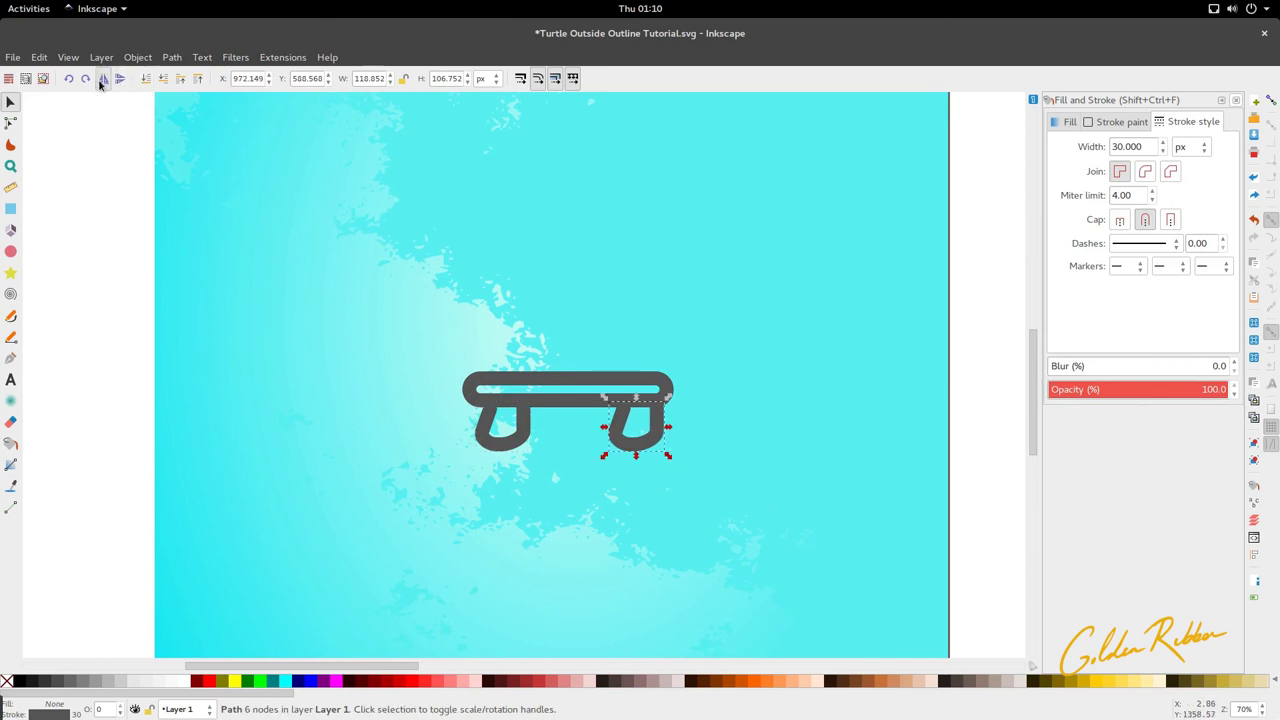
click(103, 78)
scroll(240, 390, down, 3)
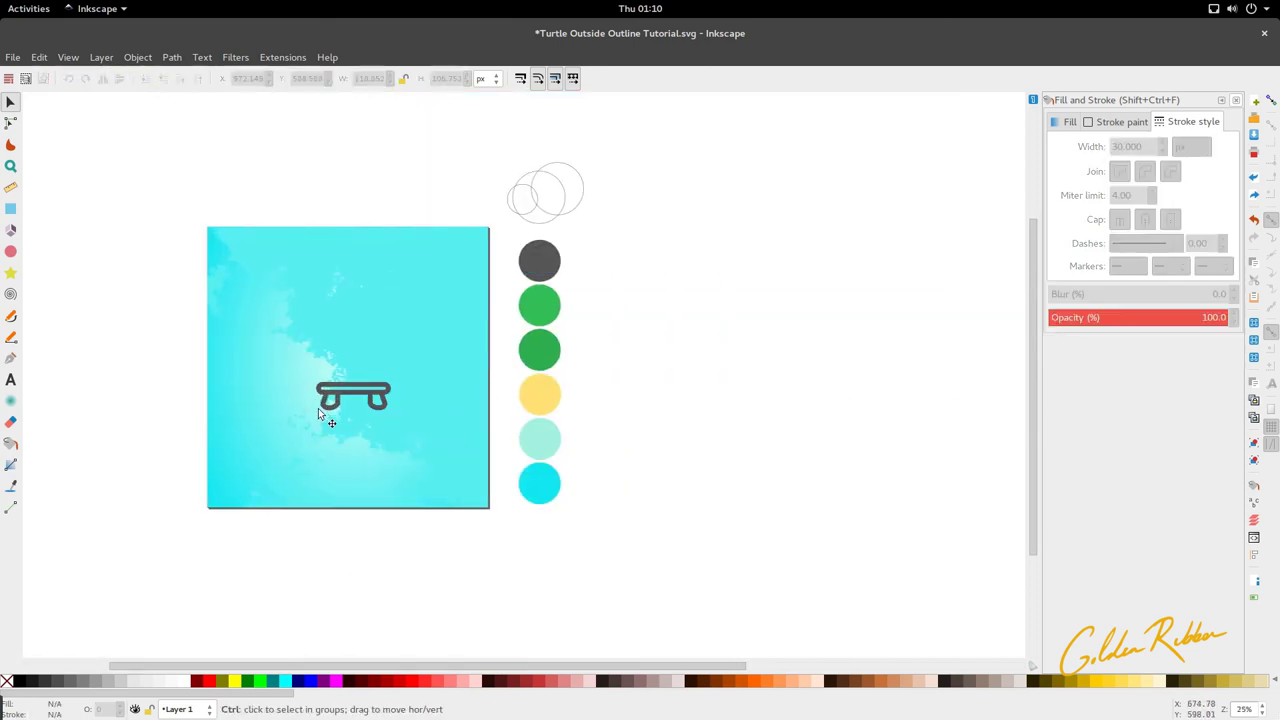
Select the bar and both legs without the background and shift them slightly left
scroll(323, 408, up, 2)
drag(303, 420, 475, 388)
click(455, 528)
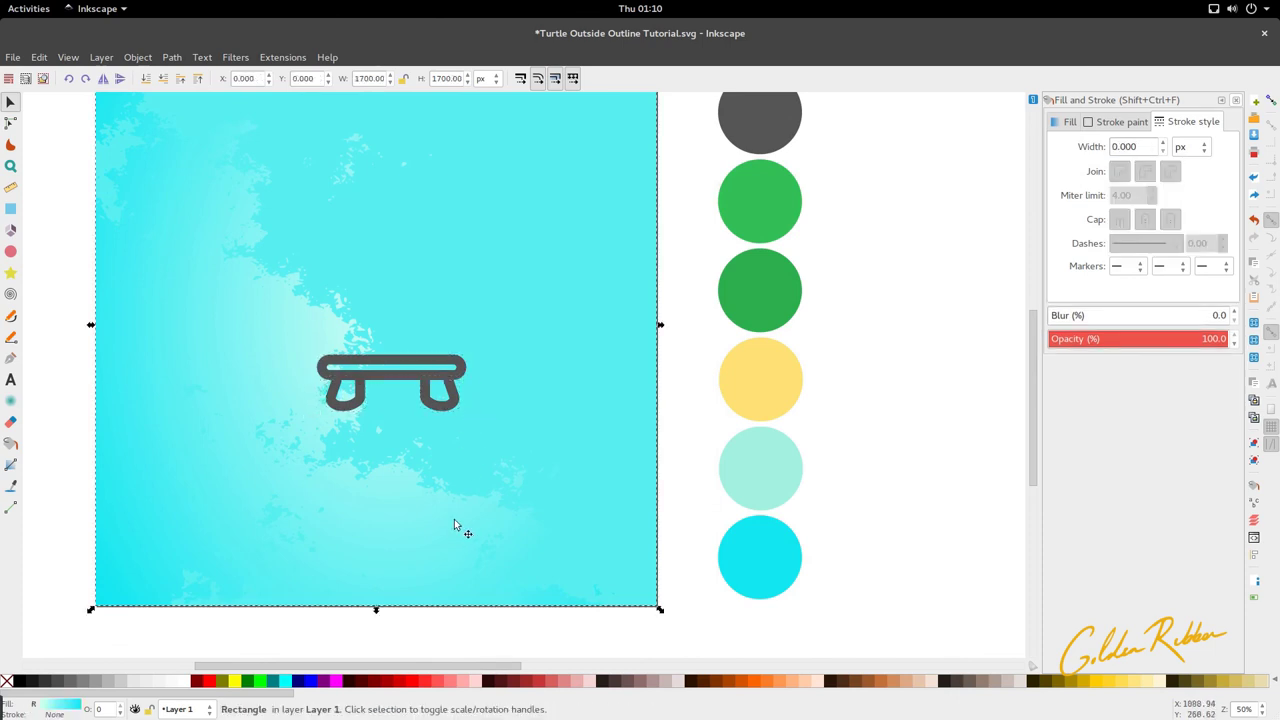
drag(294, 334, 451, 412)
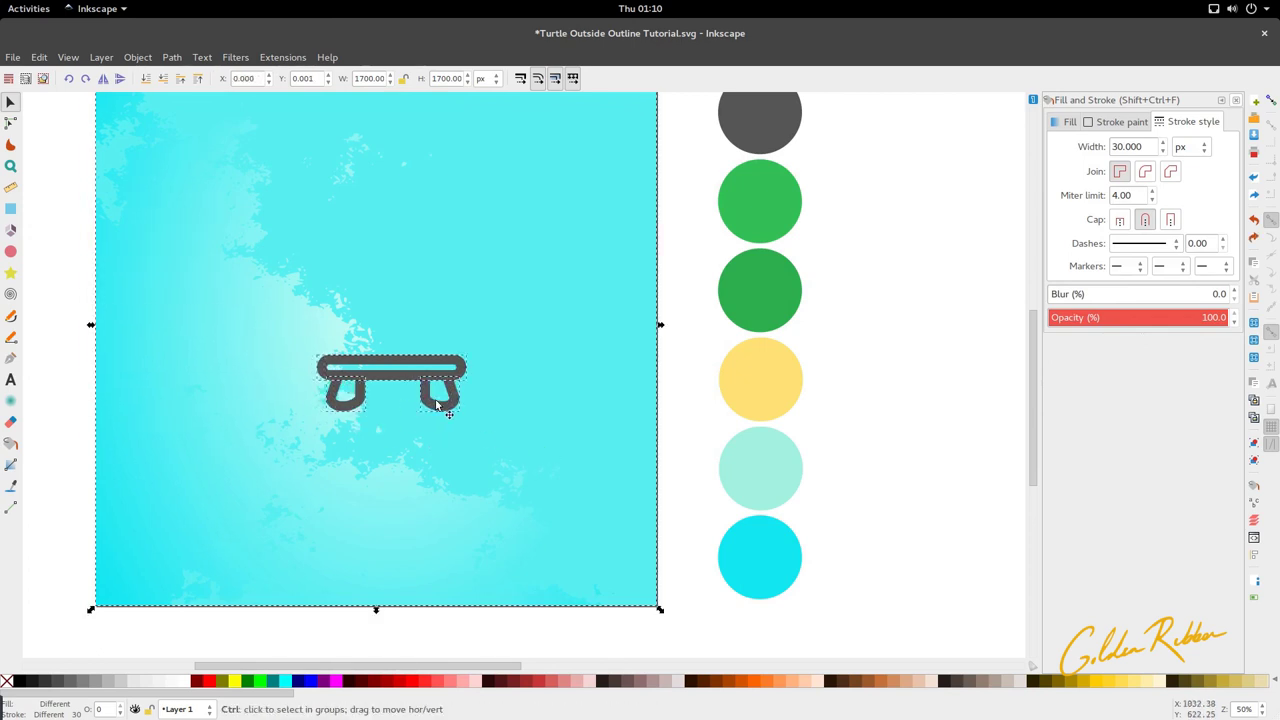
click(262, 628)
mouse_move(244, 435)
mouse_down()
mouse_move(468, 349)
mouse_move(422, 359)
mouse_up()
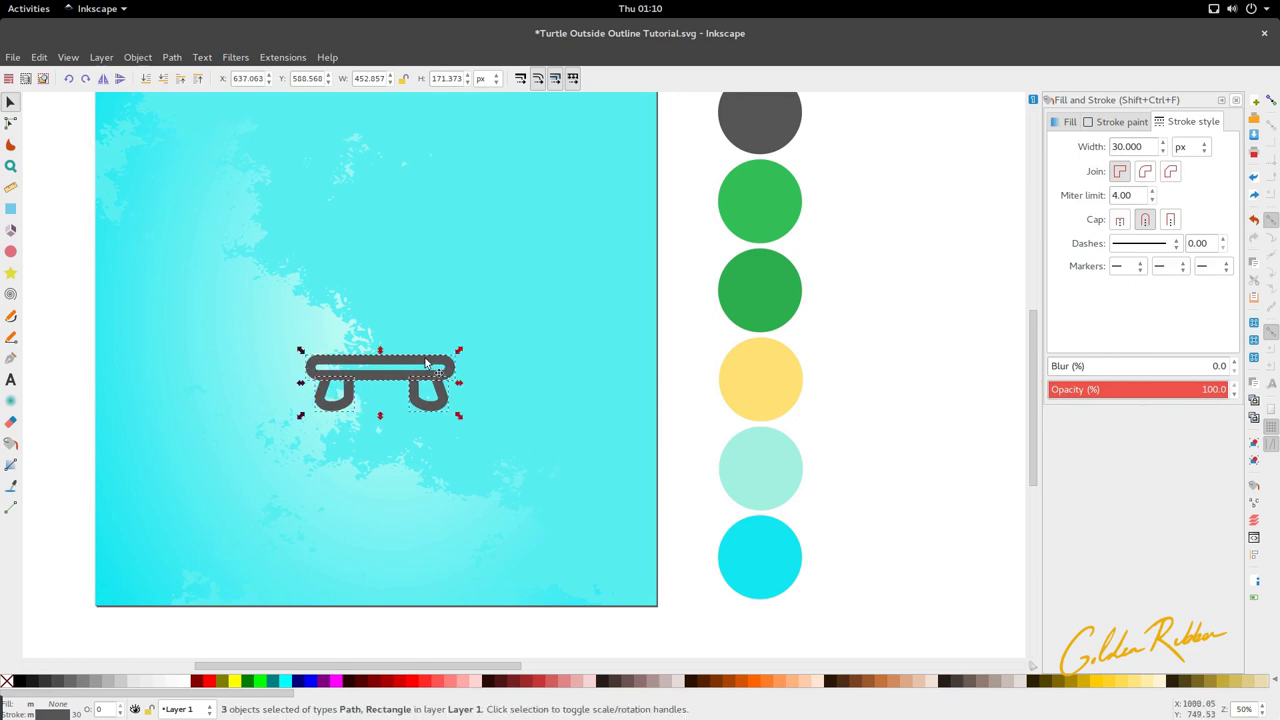
Draw a circle about 430 px across with a 30 px stroke, roughly centred over the bar
click(6, 250)
drag(366, 306, 440, 385)
key(s)
key(Up)
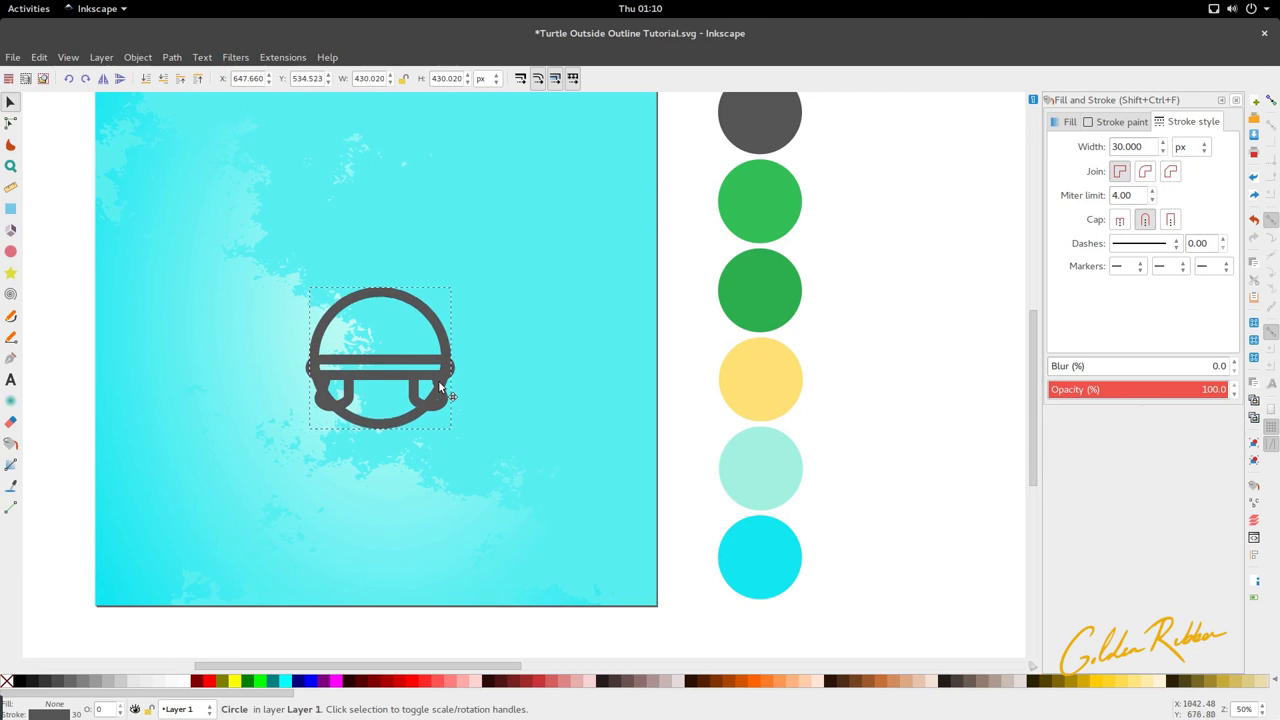
Draw a straight horizontal line across the circle along the bar's upper edge and cut the circle's path with it
ctrl+scroll(426, 375, up, 2)
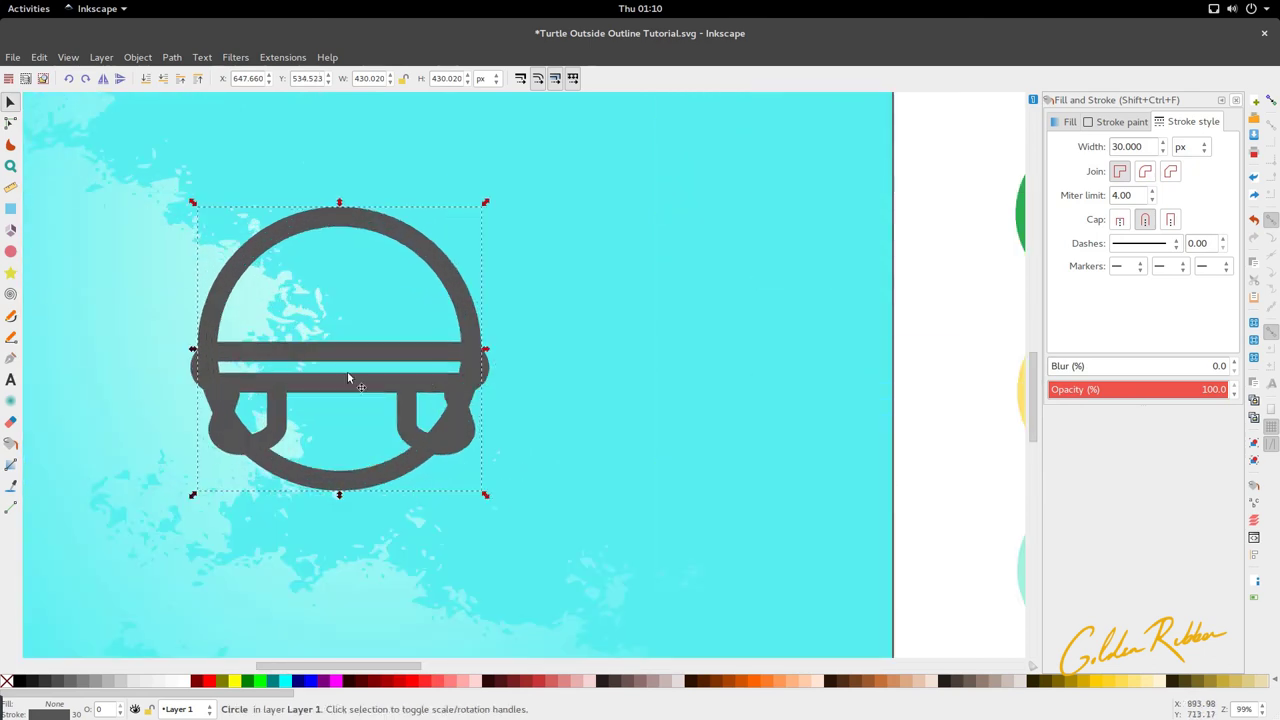
key(b)
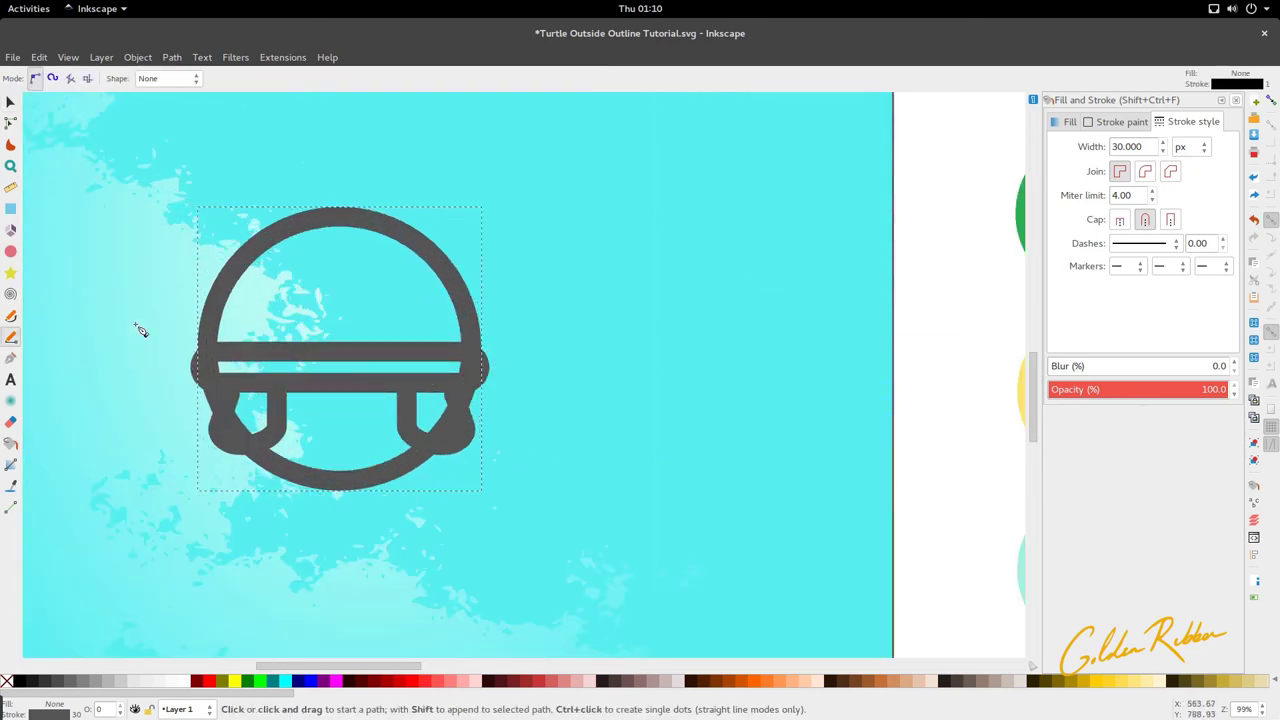
click(182, 342)
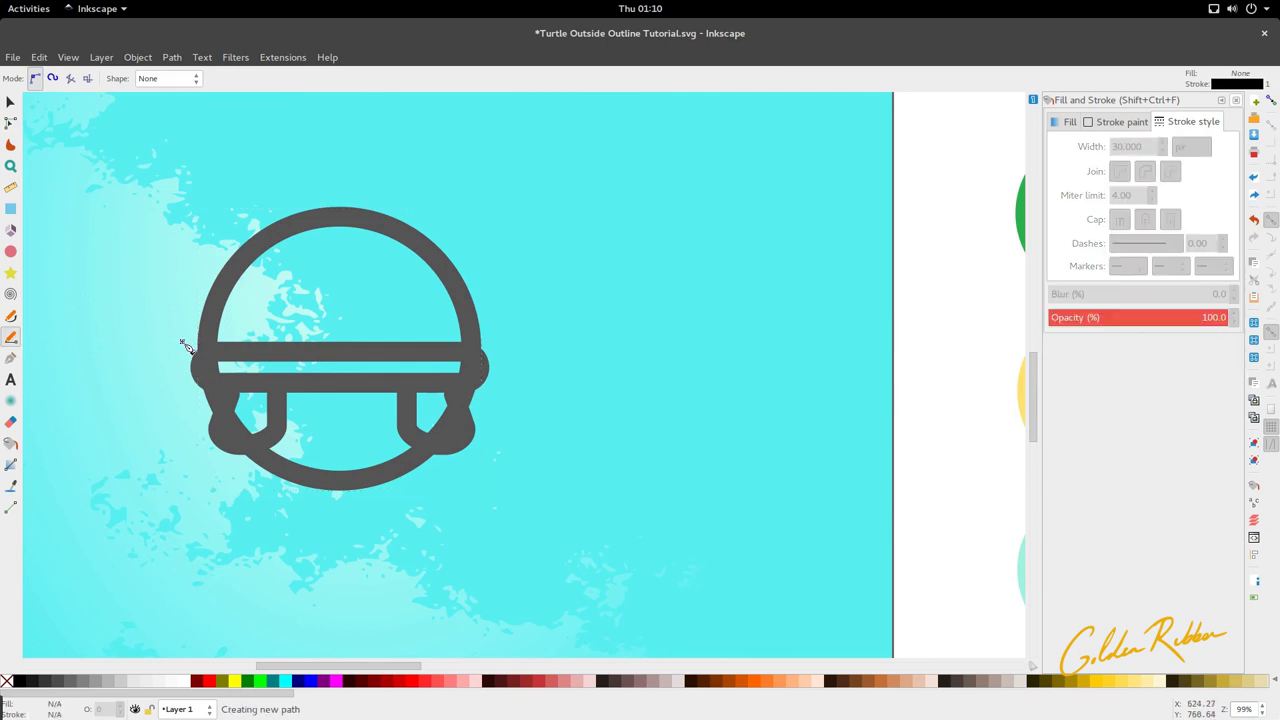
double_click(500, 344)
key(s)
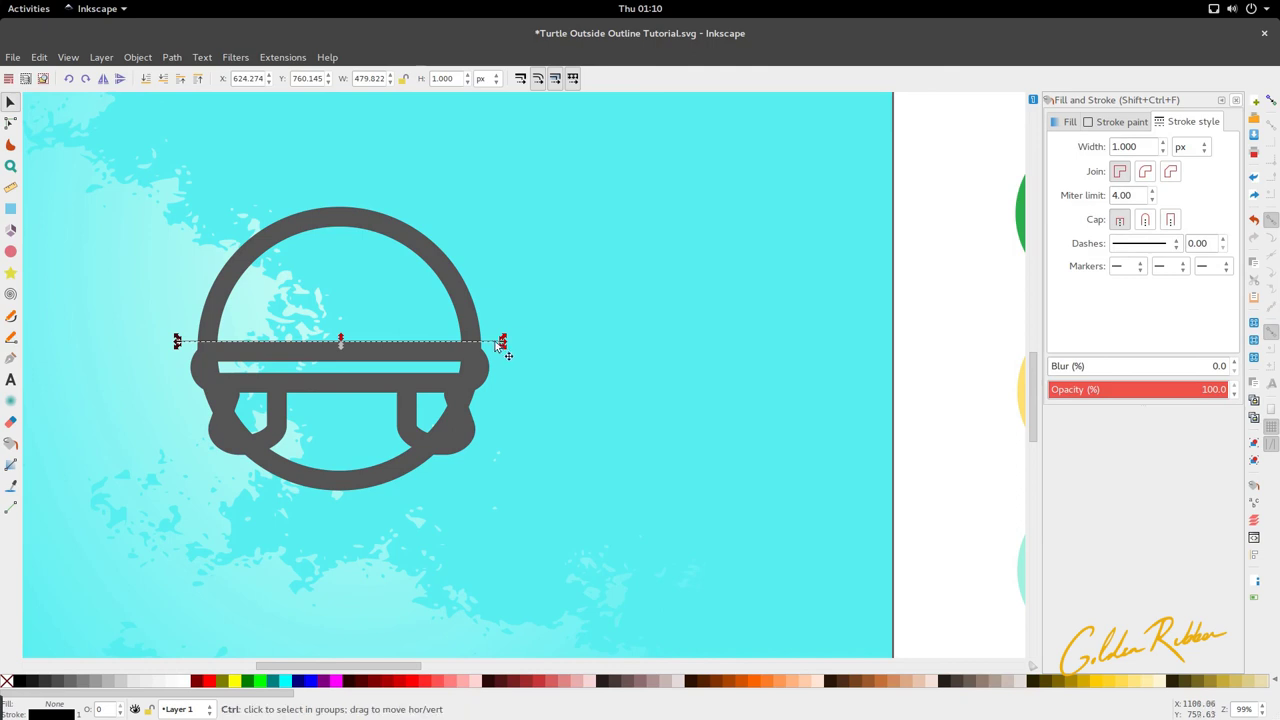
shift+click(461, 310)
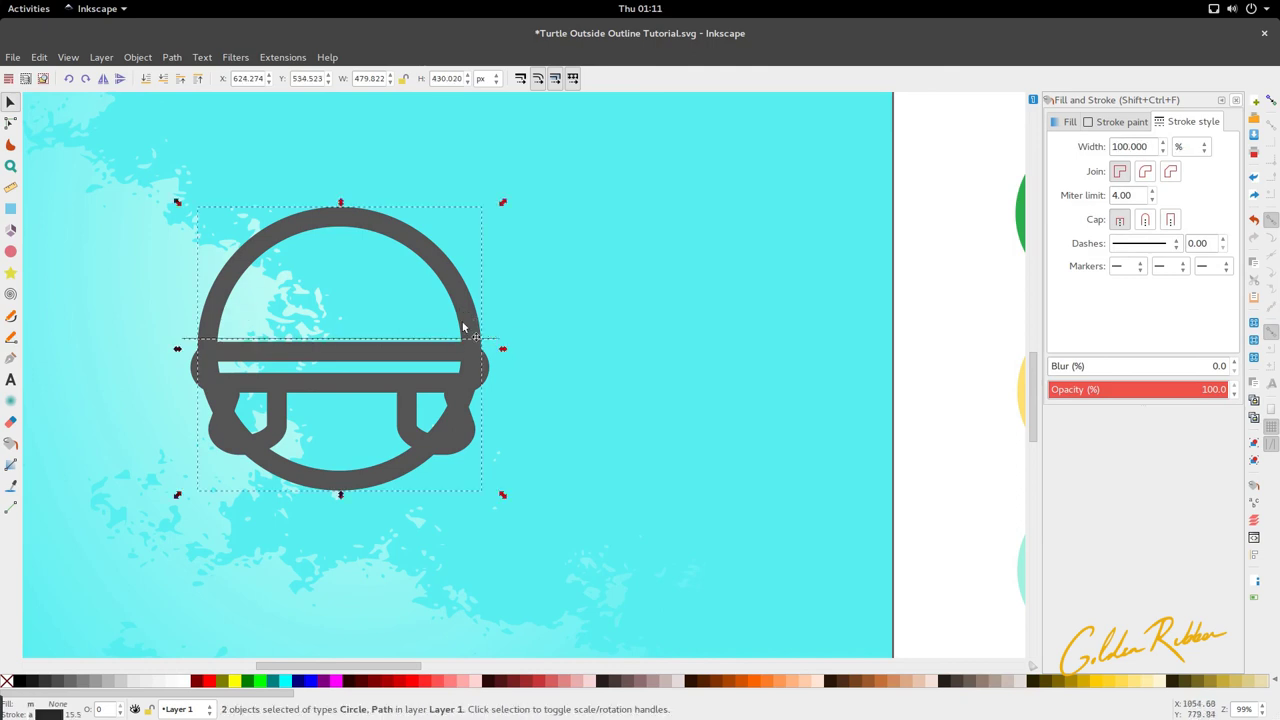
click(173, 58)
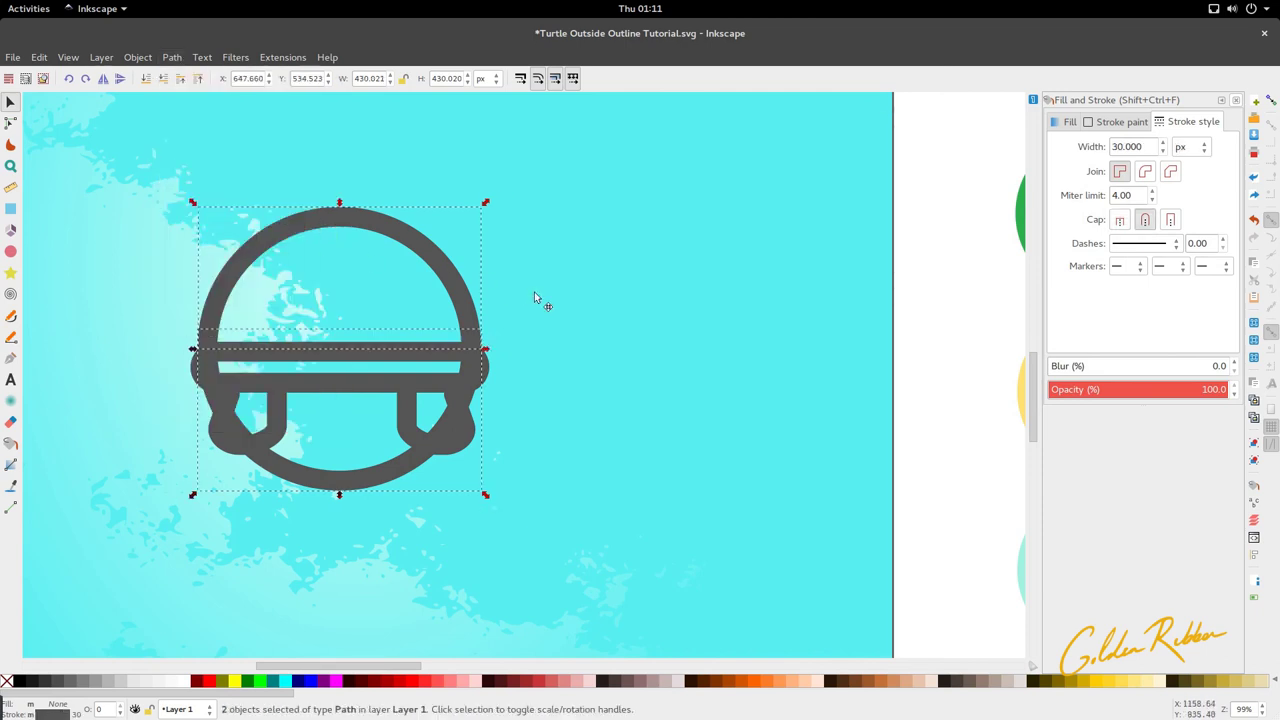
Delete the circle's lower arc and nudge the remaining dome slightly down onto the bar
click(374, 480)
key(Delete)
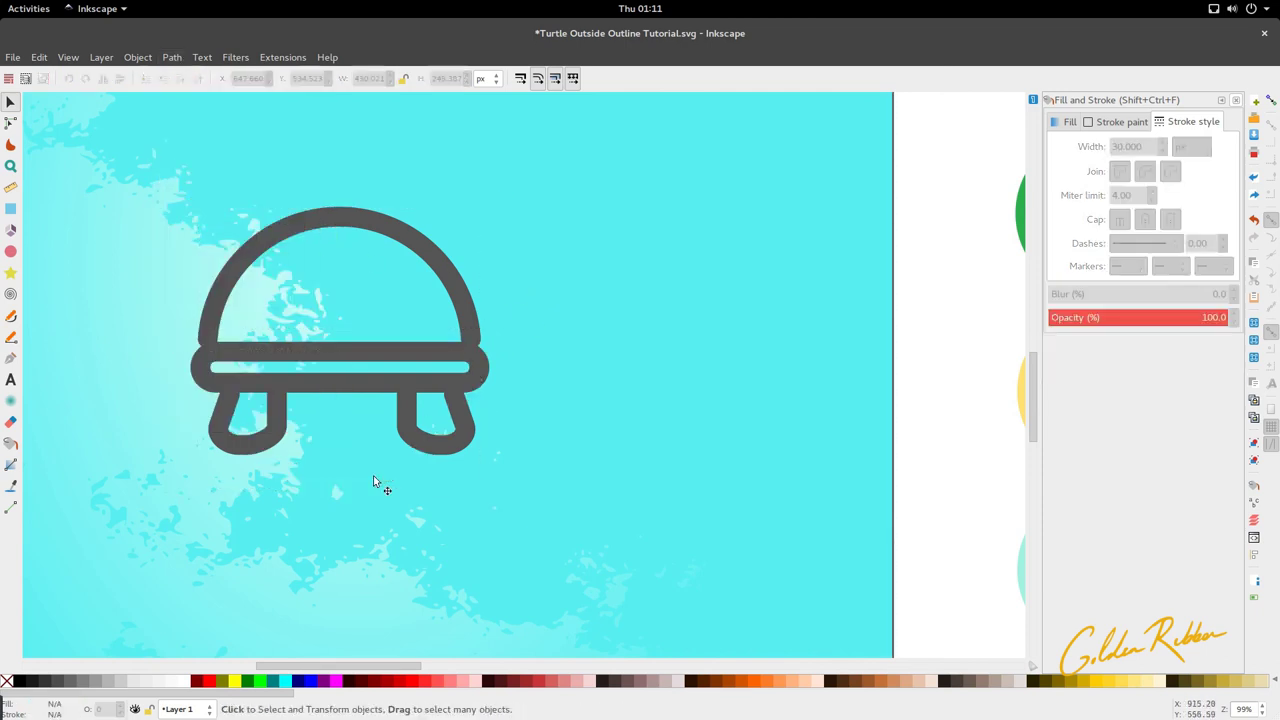
ctrl+click(408, 243)
scroll(410, 284, down, 4)
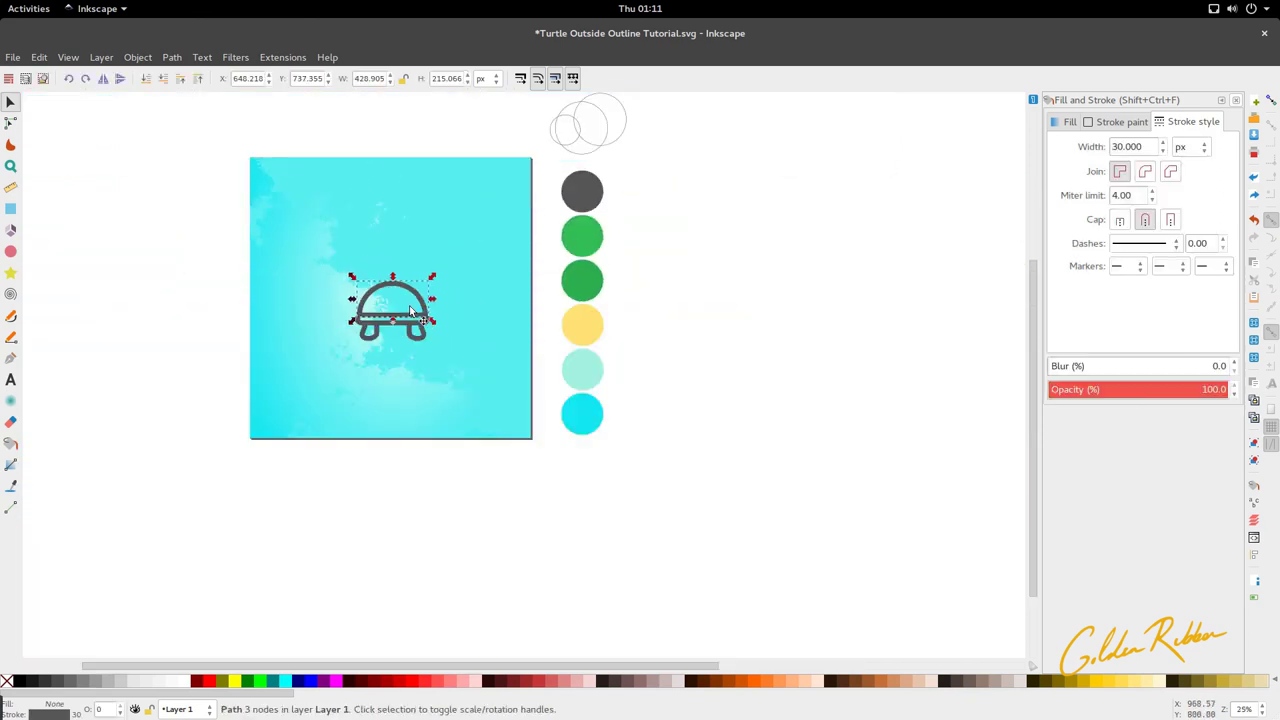
Draw a rectangle about 96 px wide and 89 px high at the dome's top centre and remove its corner rounding
scroll(343, 308, up, 3)
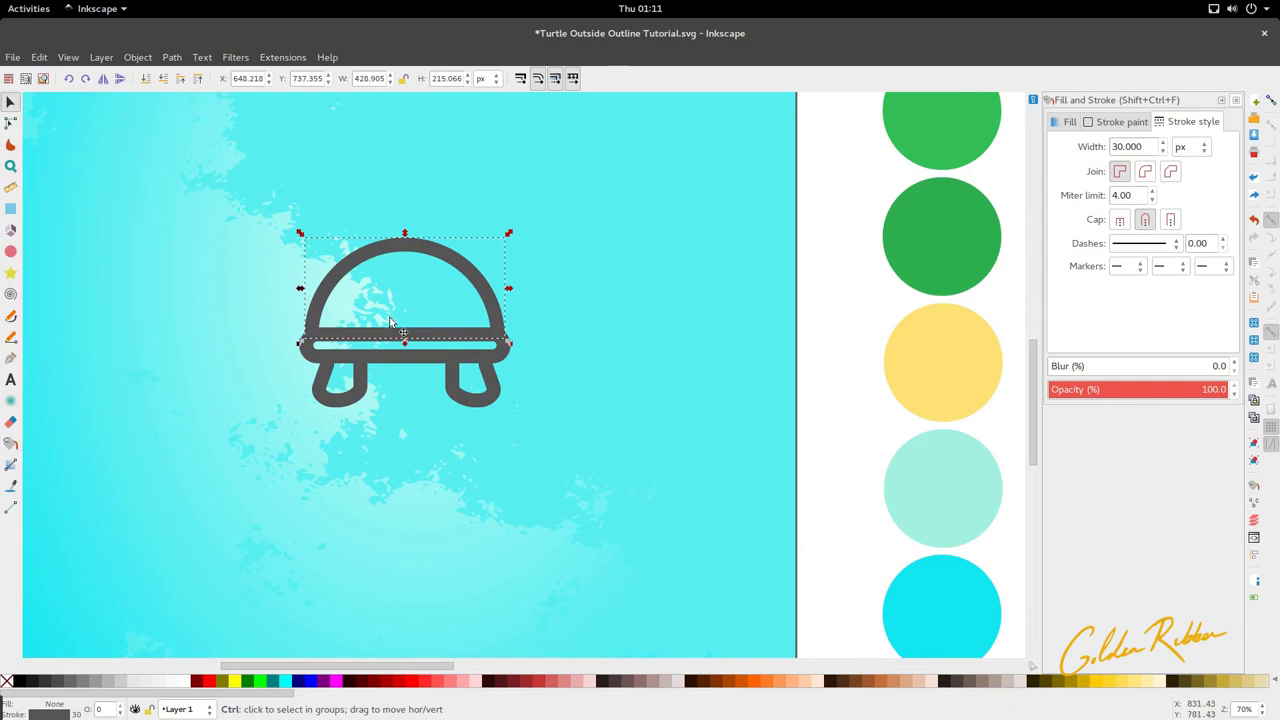
scroll(390, 322, up, 1)
click(10, 208)
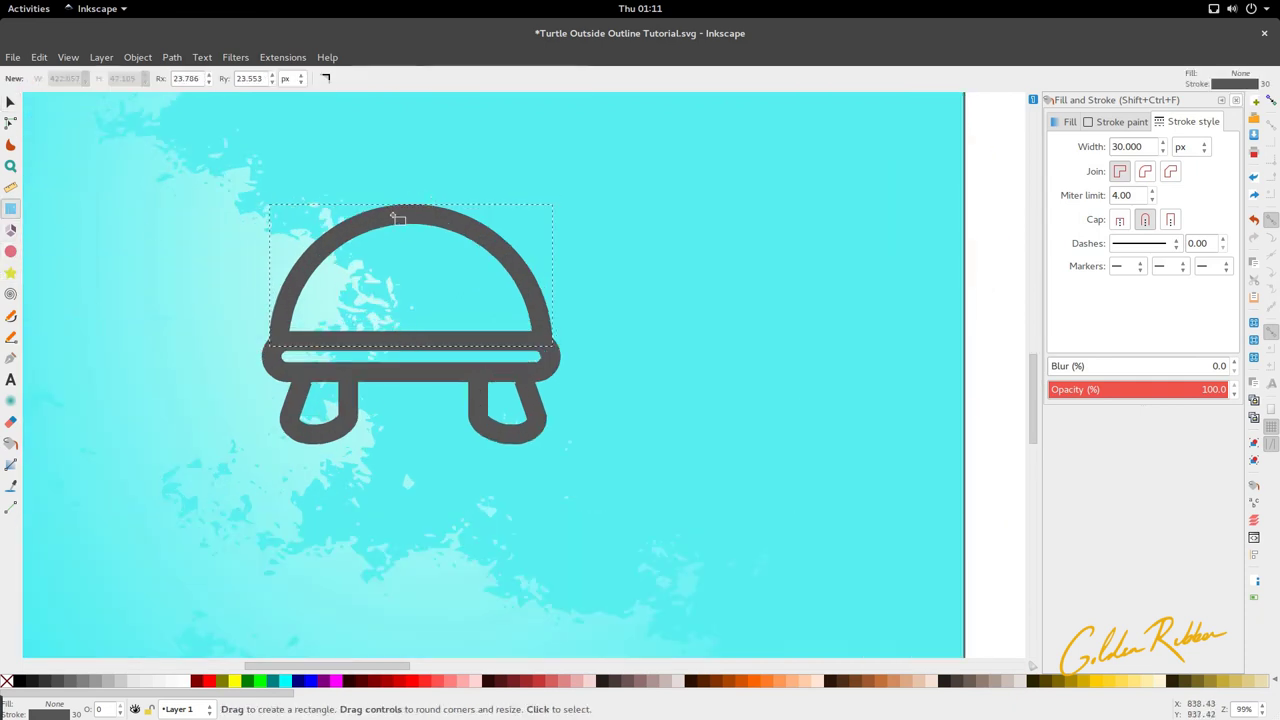
drag(379, 216, 441, 273)
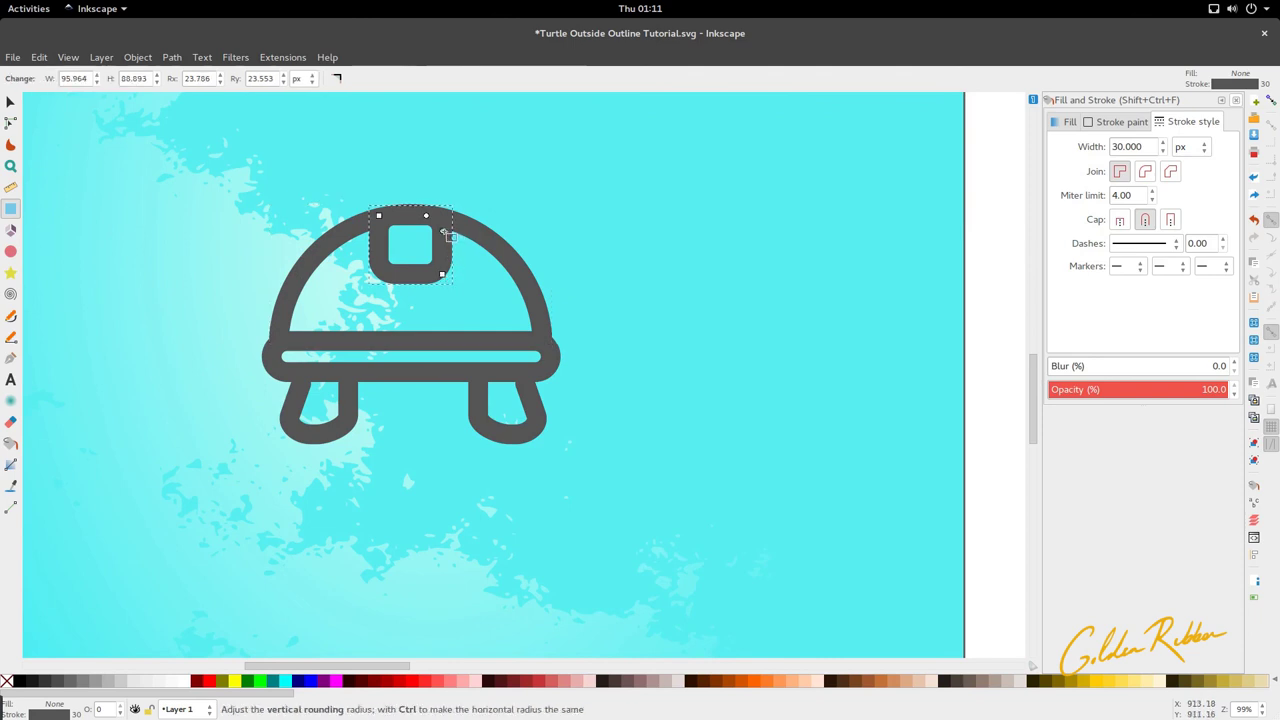
drag(453, 226, 446, 199)
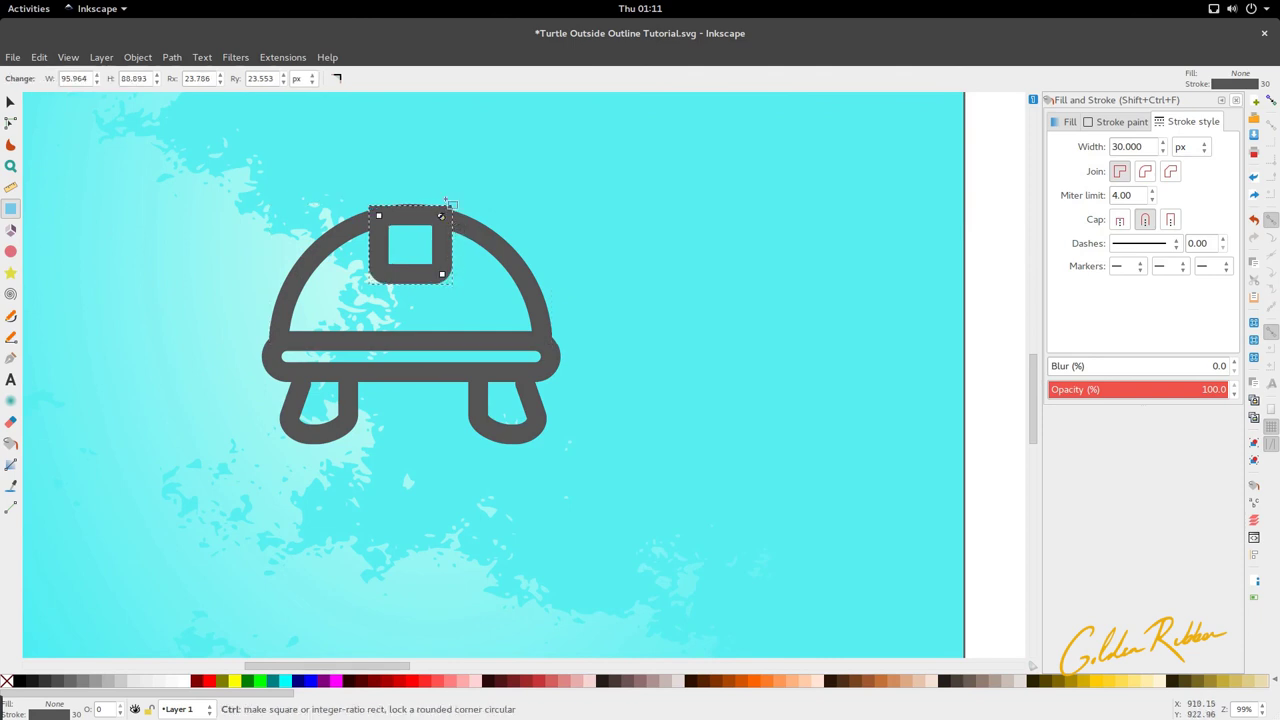
key(s)
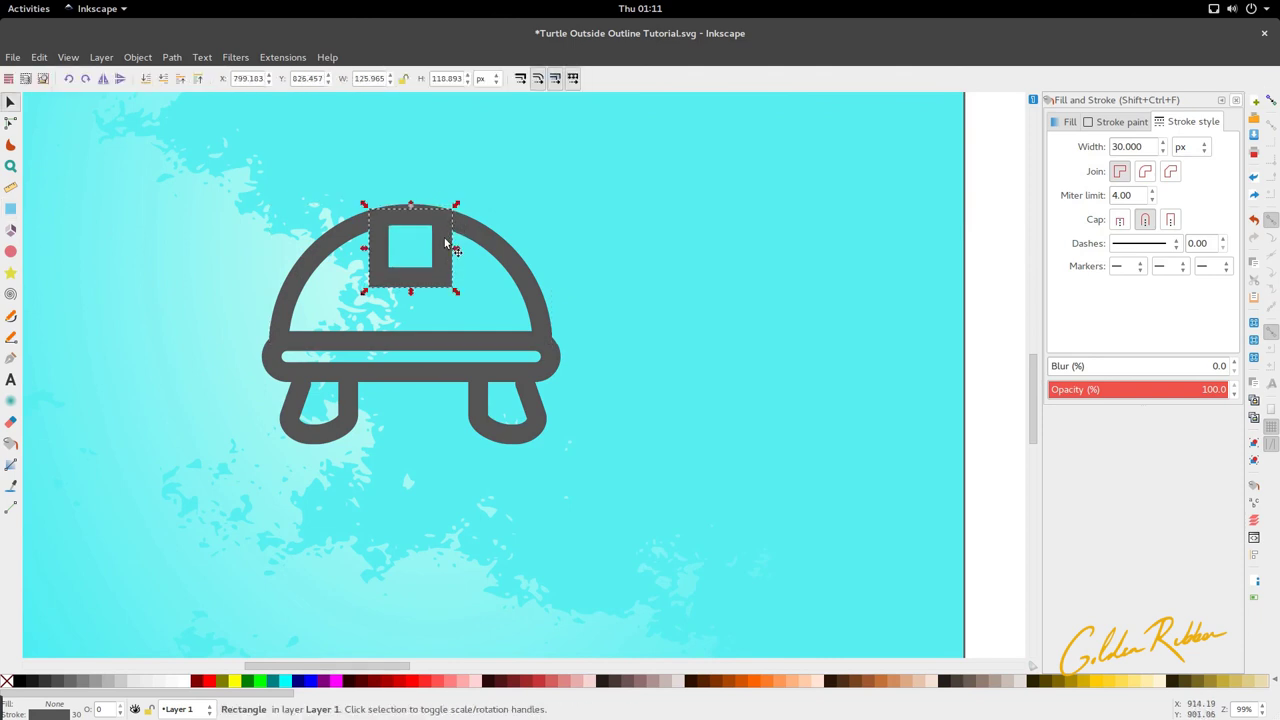
Duplicate the small rectangle and place the copy directly below, between the original and the bar
key(ctrl+d)
drag(447, 245, 441, 307)
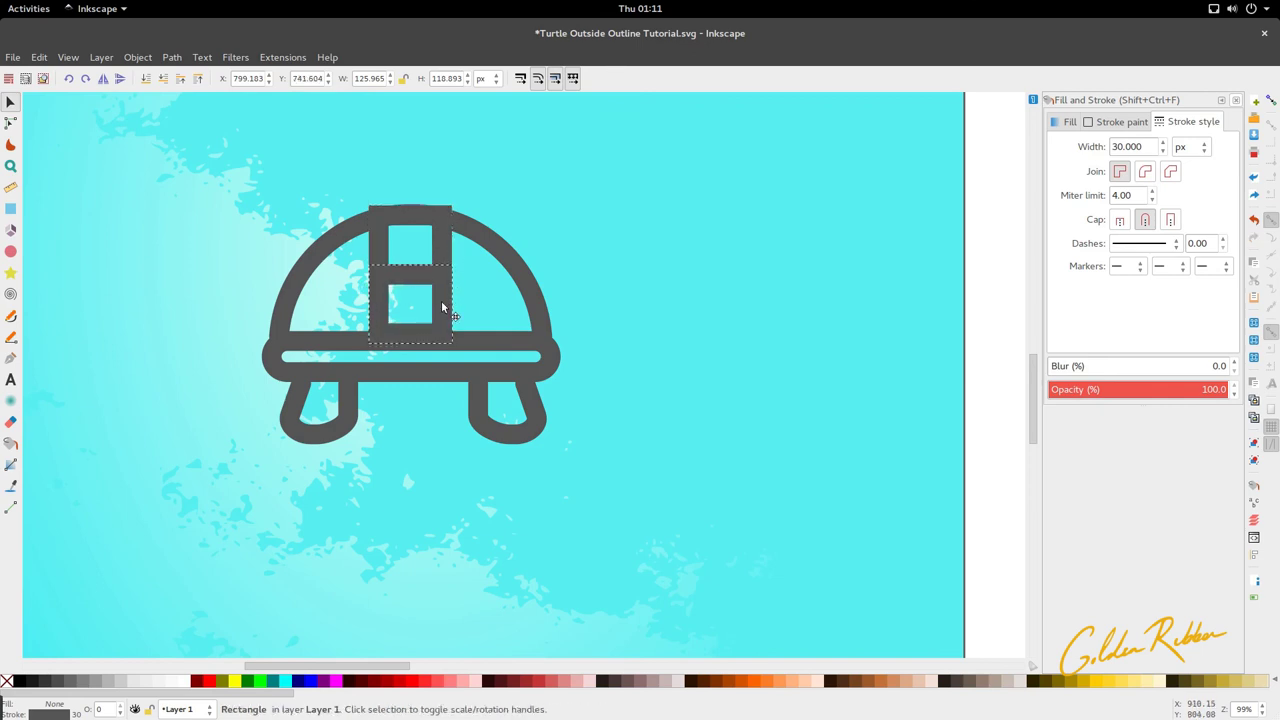
click(486, 301)
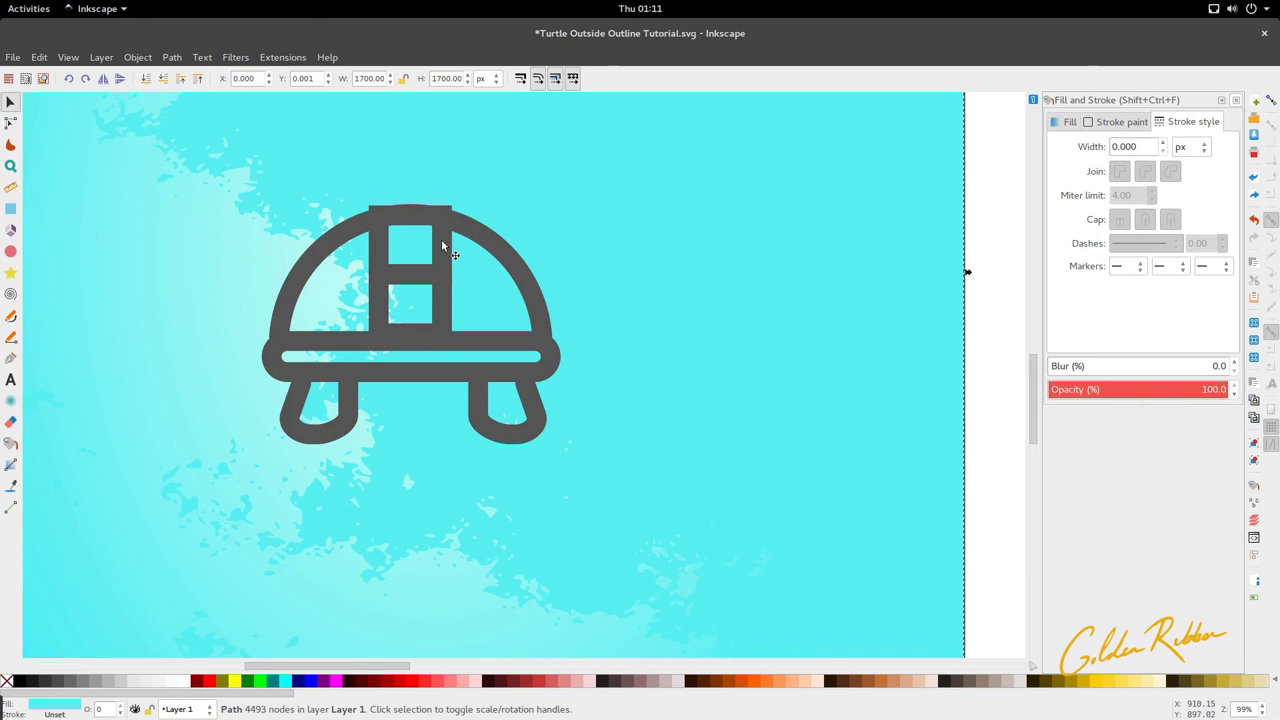
click(441, 239)
click(447, 303)
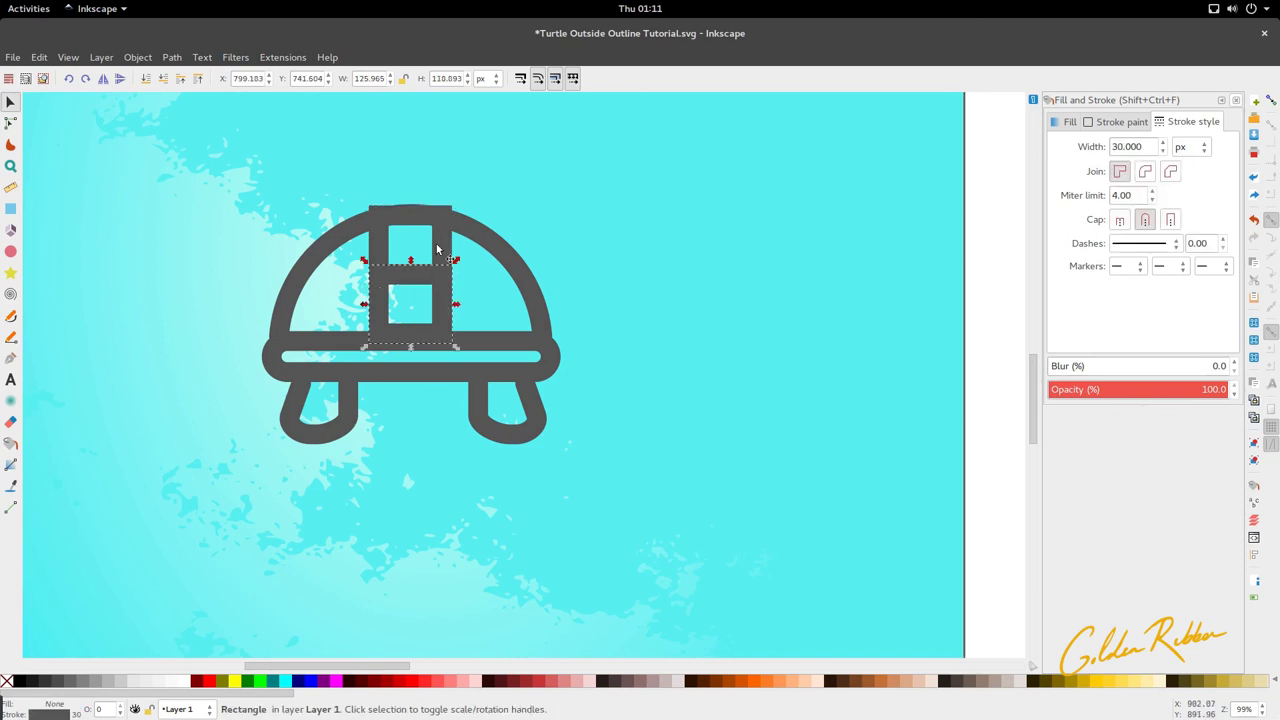
Convert the upper and lower small rectangles inside the dome to paths
click(437, 248)
key(r)
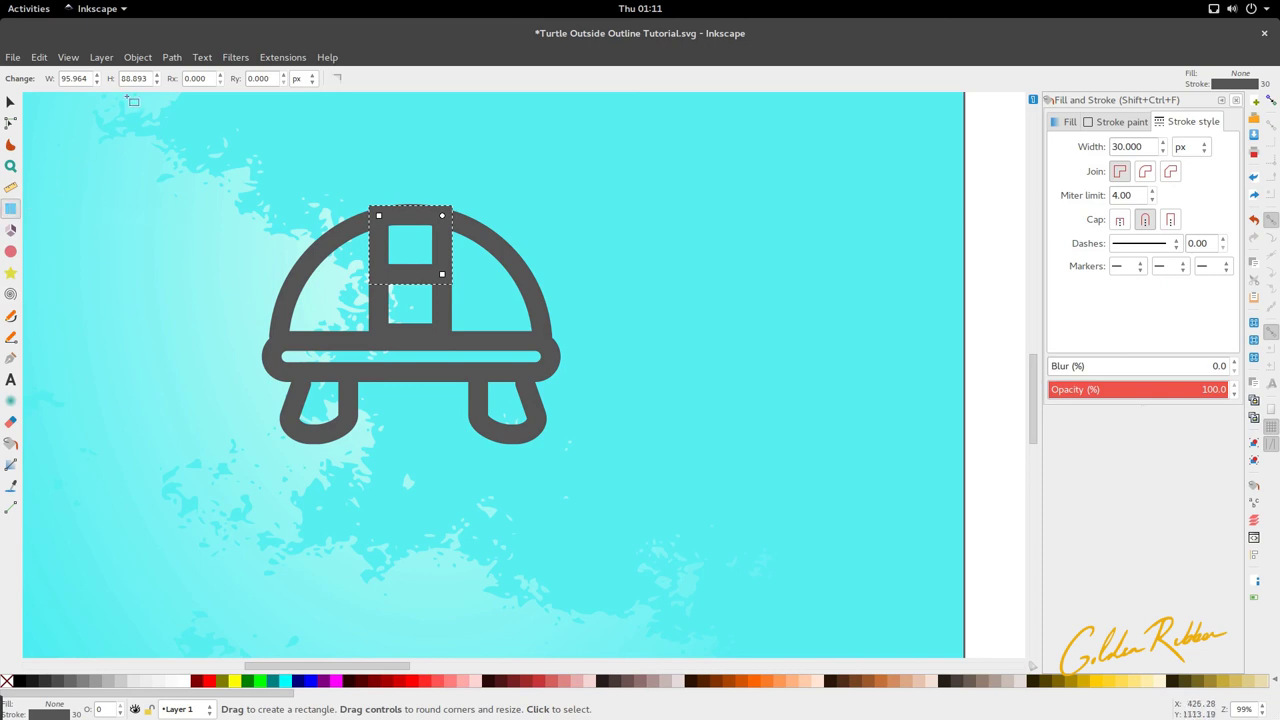
click(171, 58)
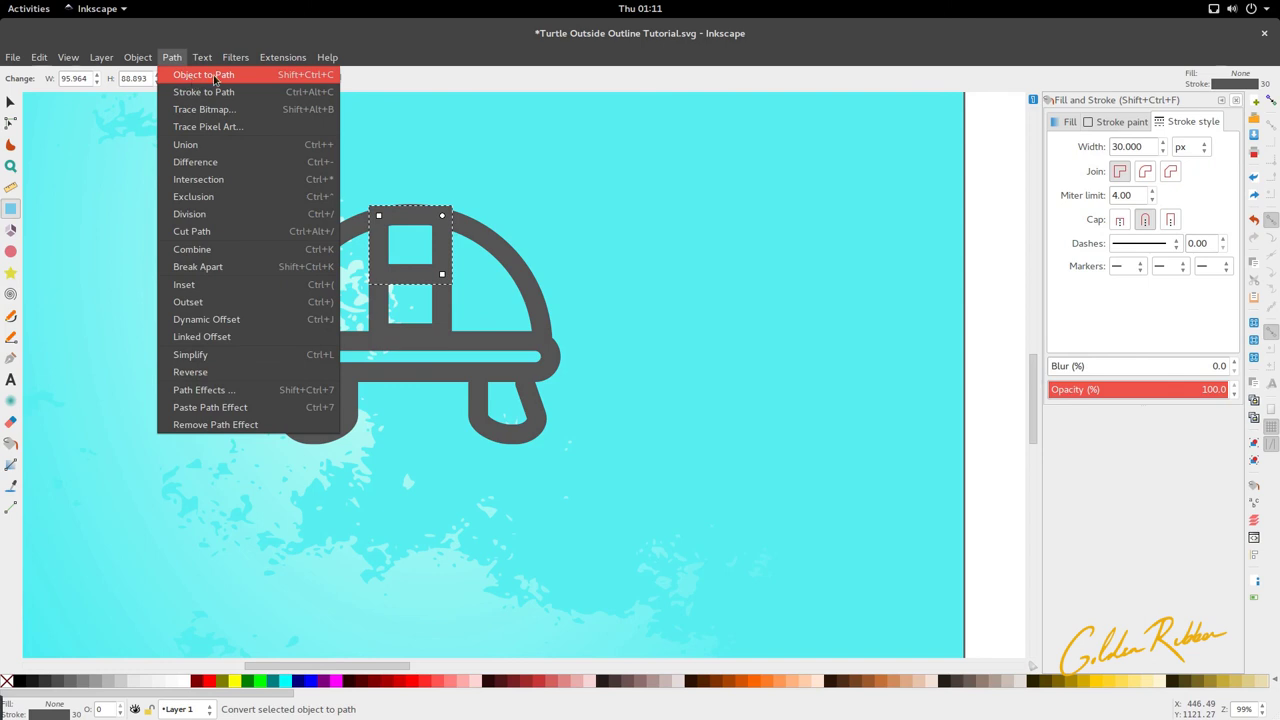
click(215, 76)
key(s)
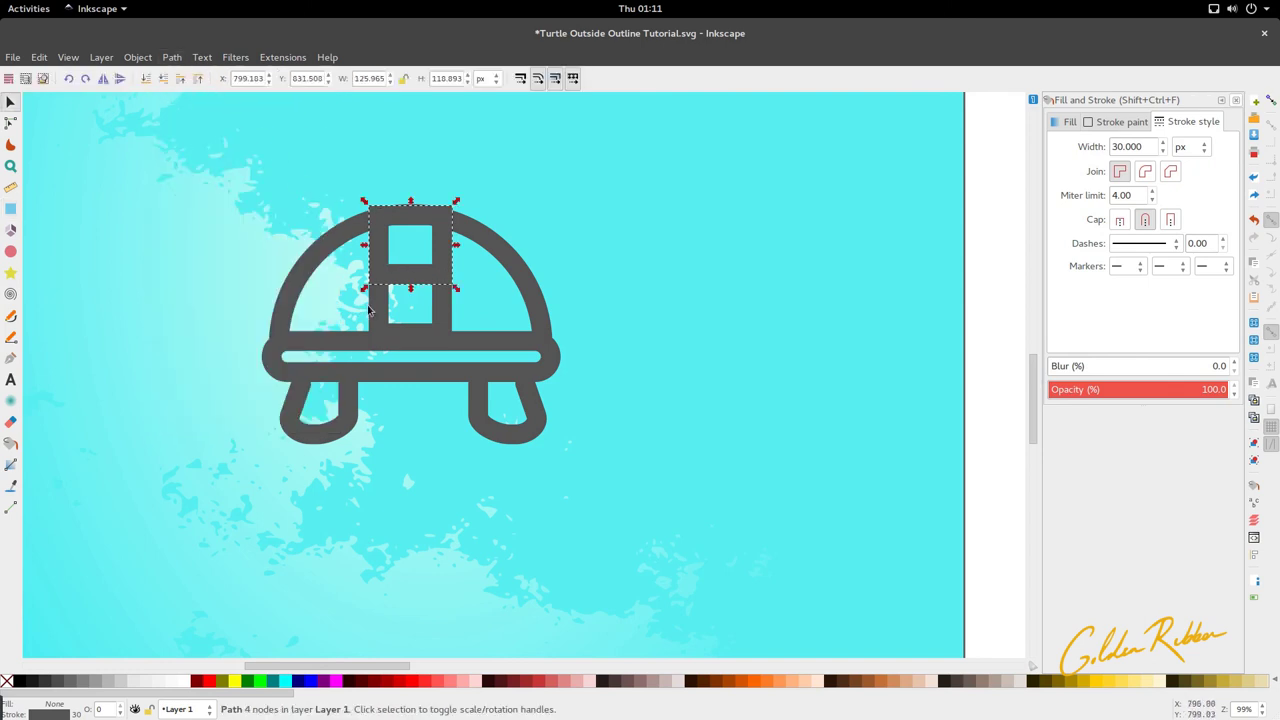
click(378, 310)
key(r)
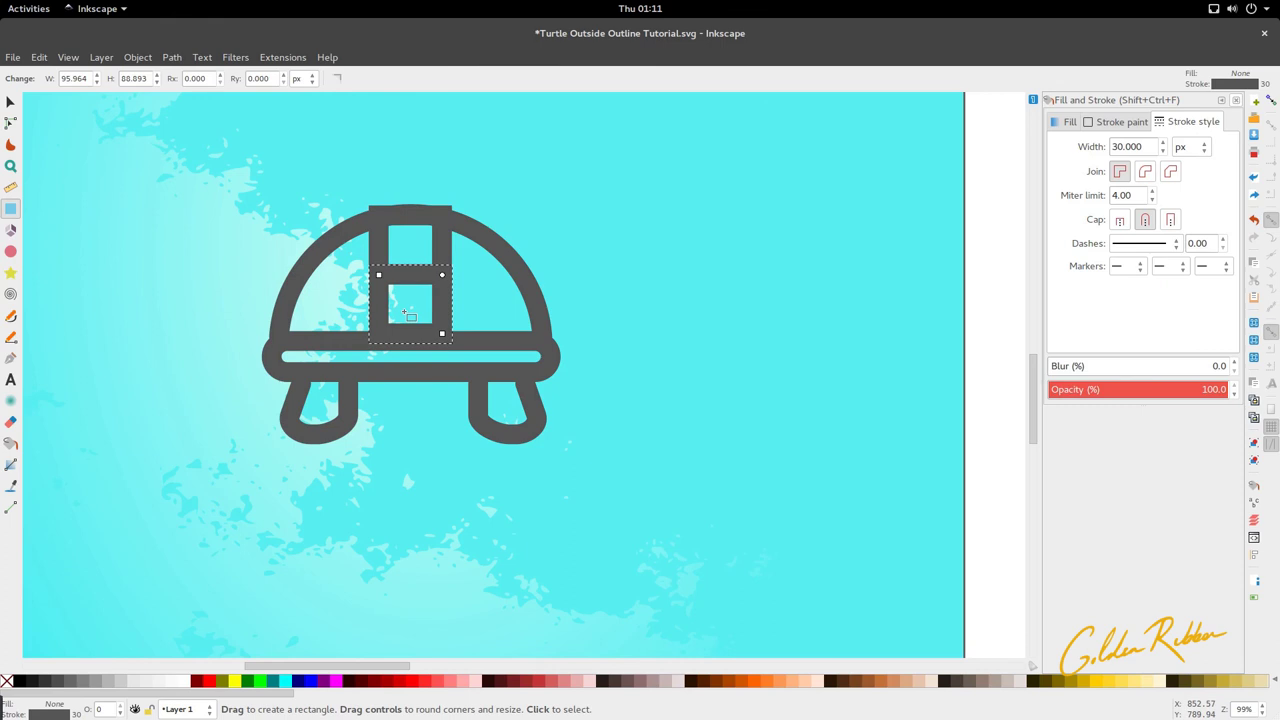
key(ctrl+shift+c)
key(s)
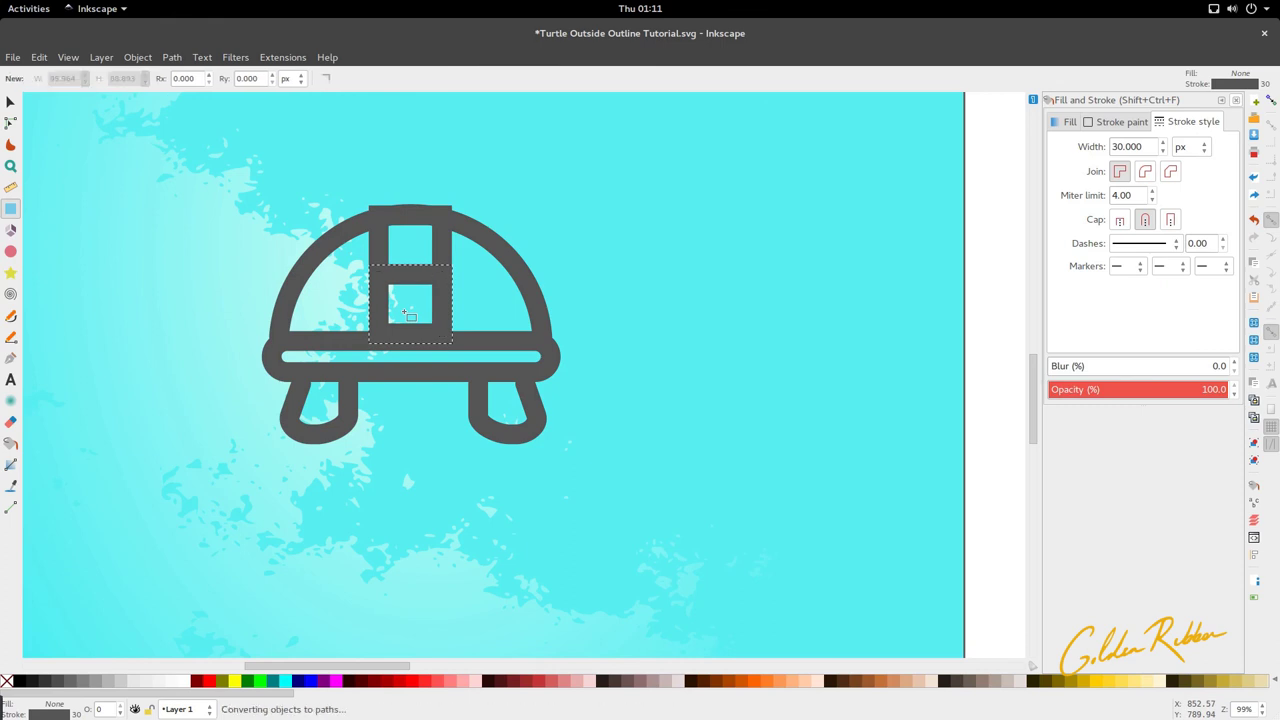
Delete the bottom segment of the lower square inside the dome and colour the remaining open path's stroke red
key(n)
click(381, 240)
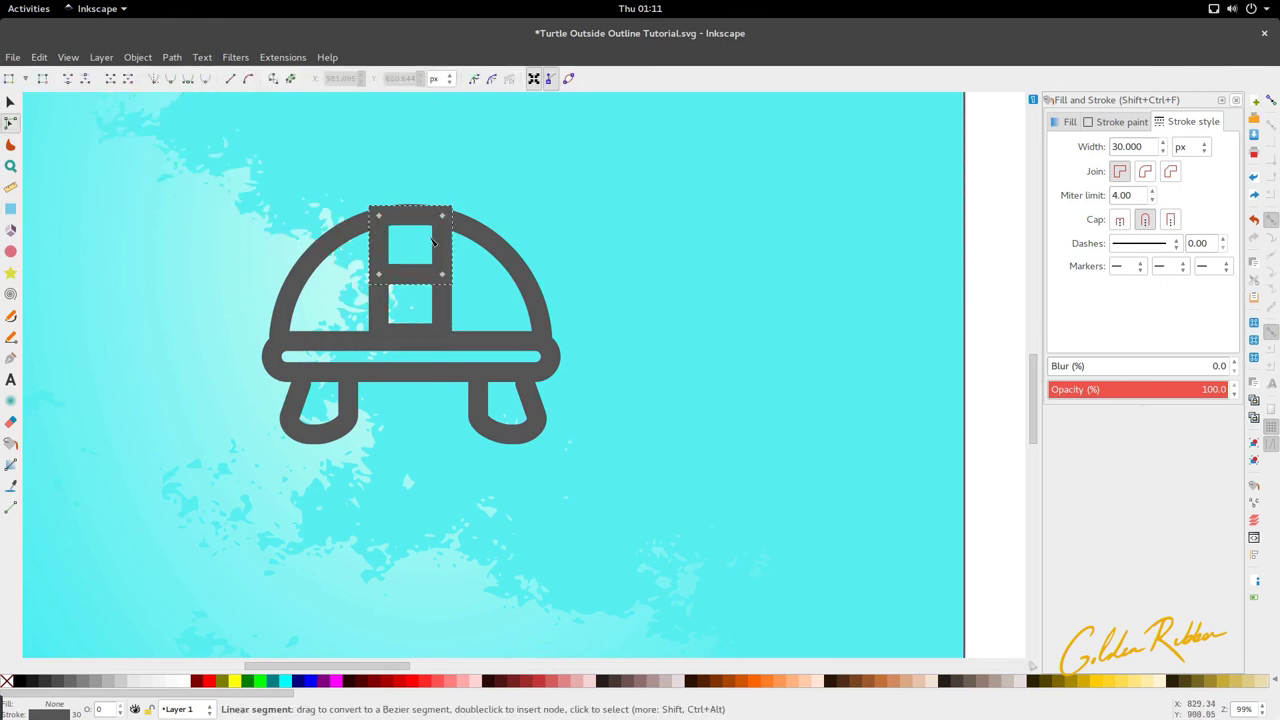
shift+click(441, 300)
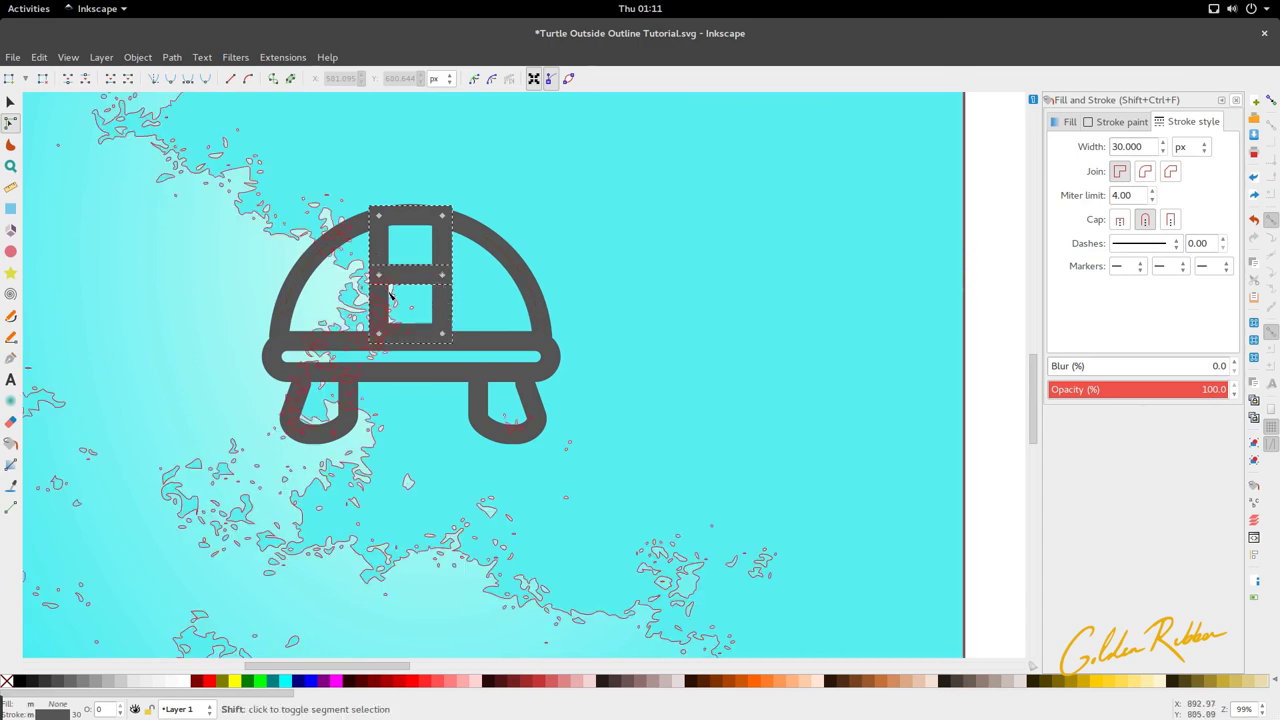
click(414, 307)
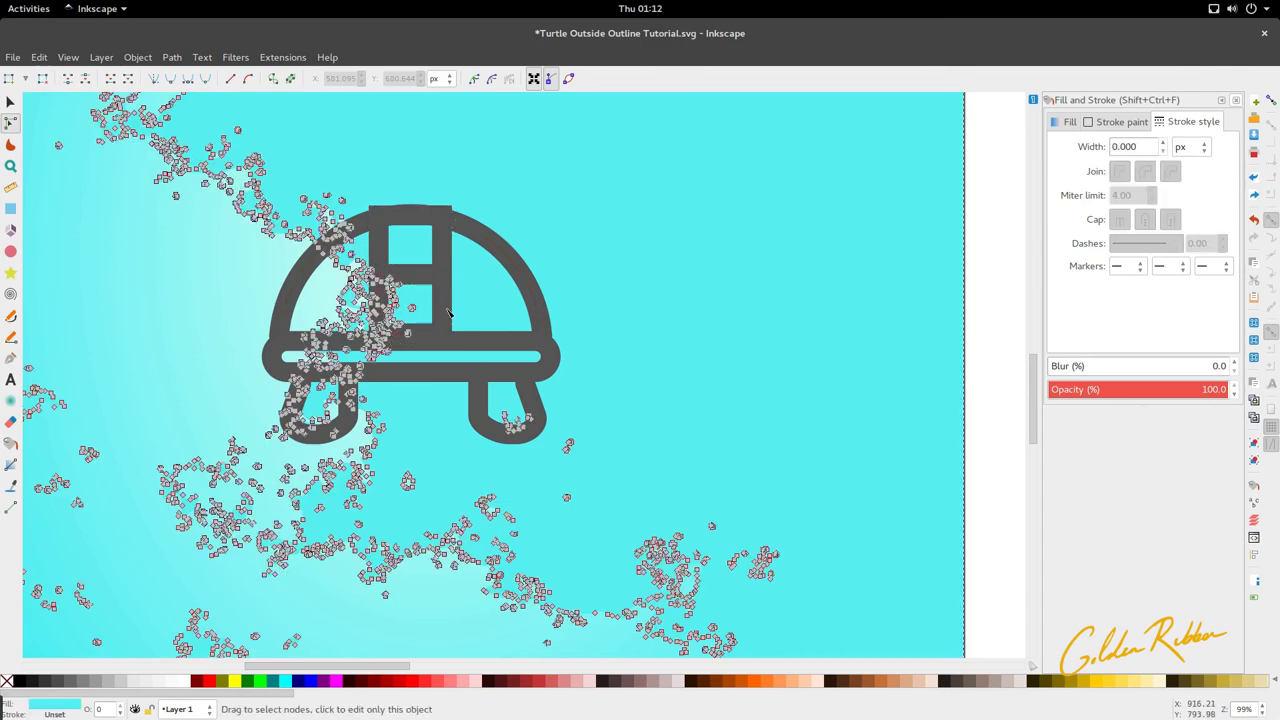
click(449, 313)
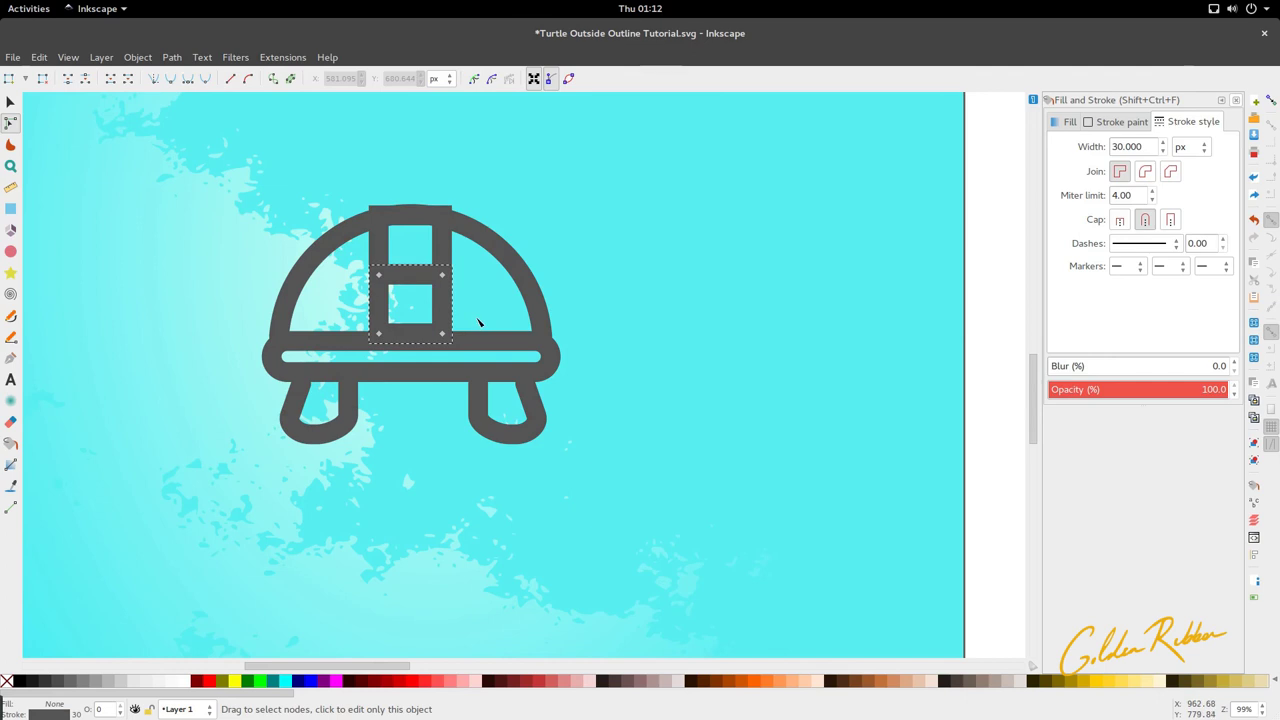
drag(479, 322, 340, 359)
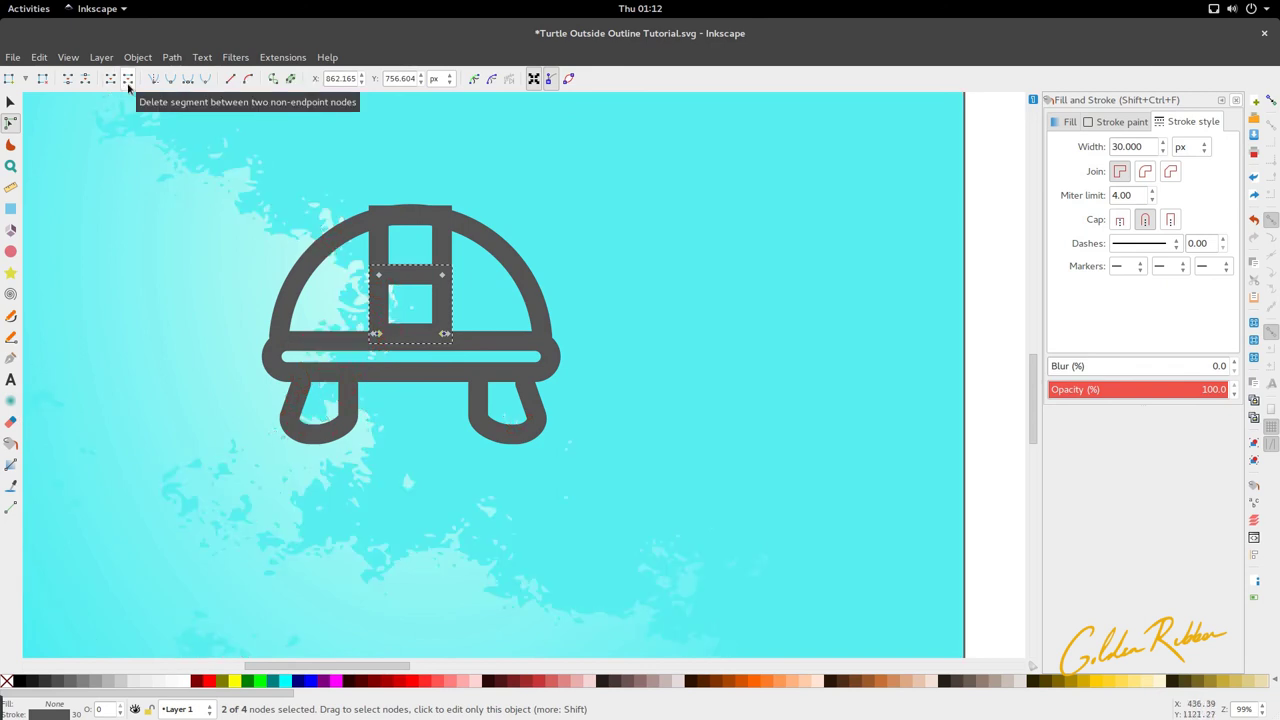
key(s)
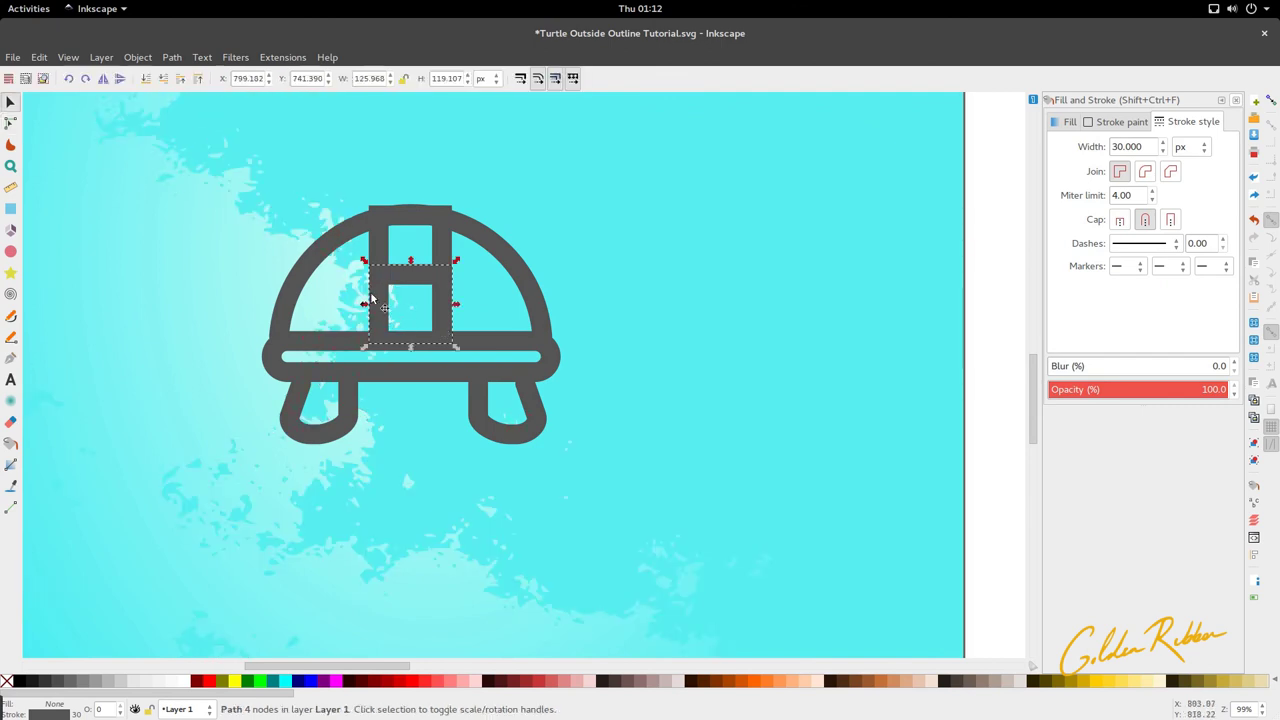
shift+click(441, 684)
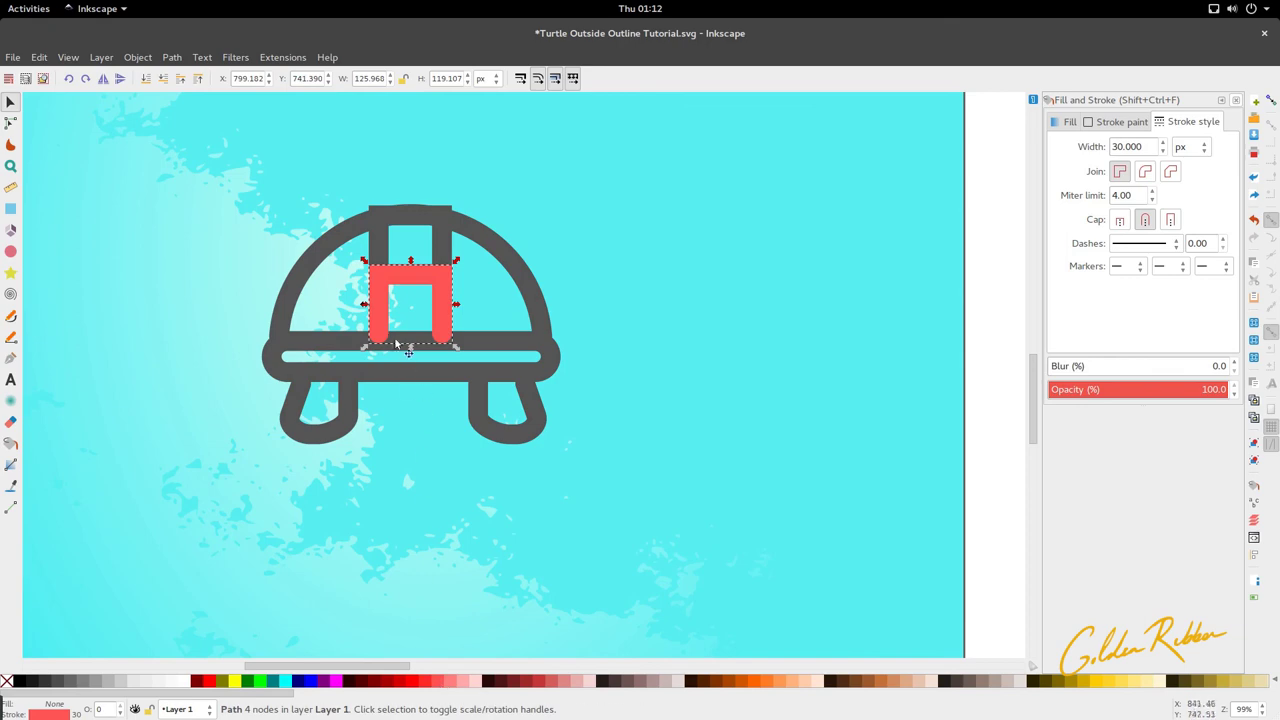
Delete the top segment of the upper square inside the dome
double_click(440, 232)
drag(362, 197, 466, 236)
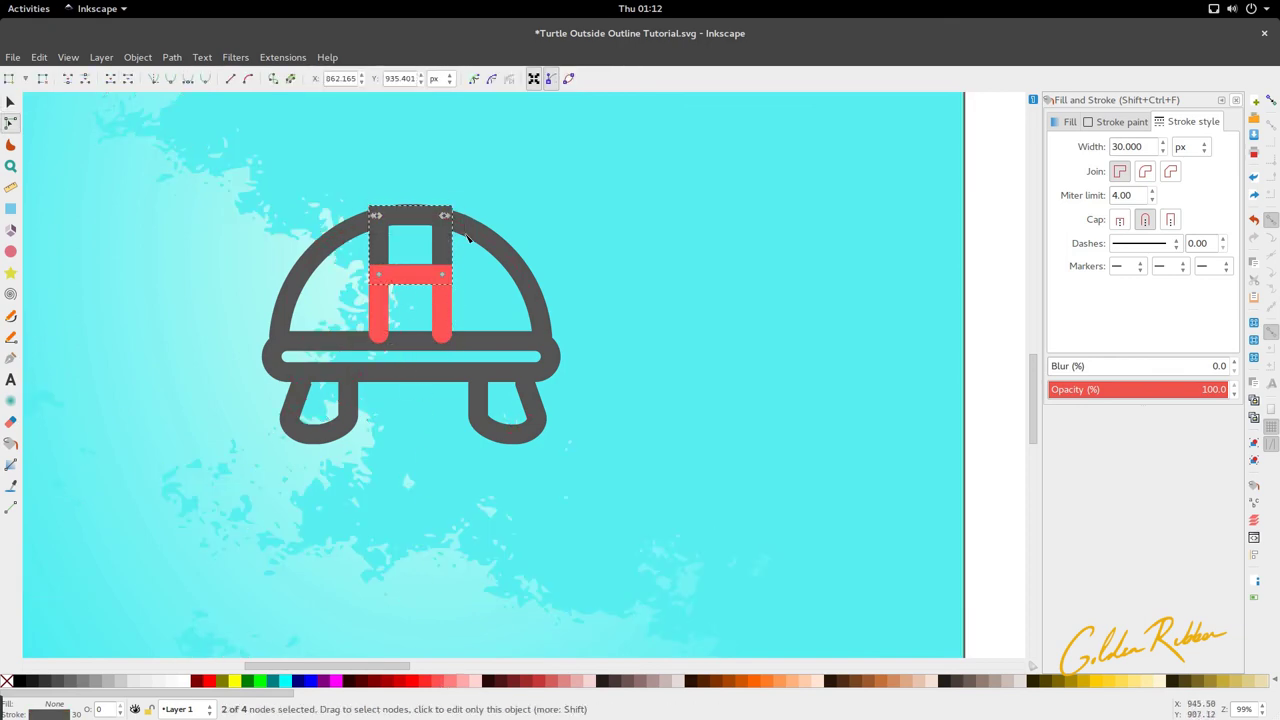
click(127, 82)
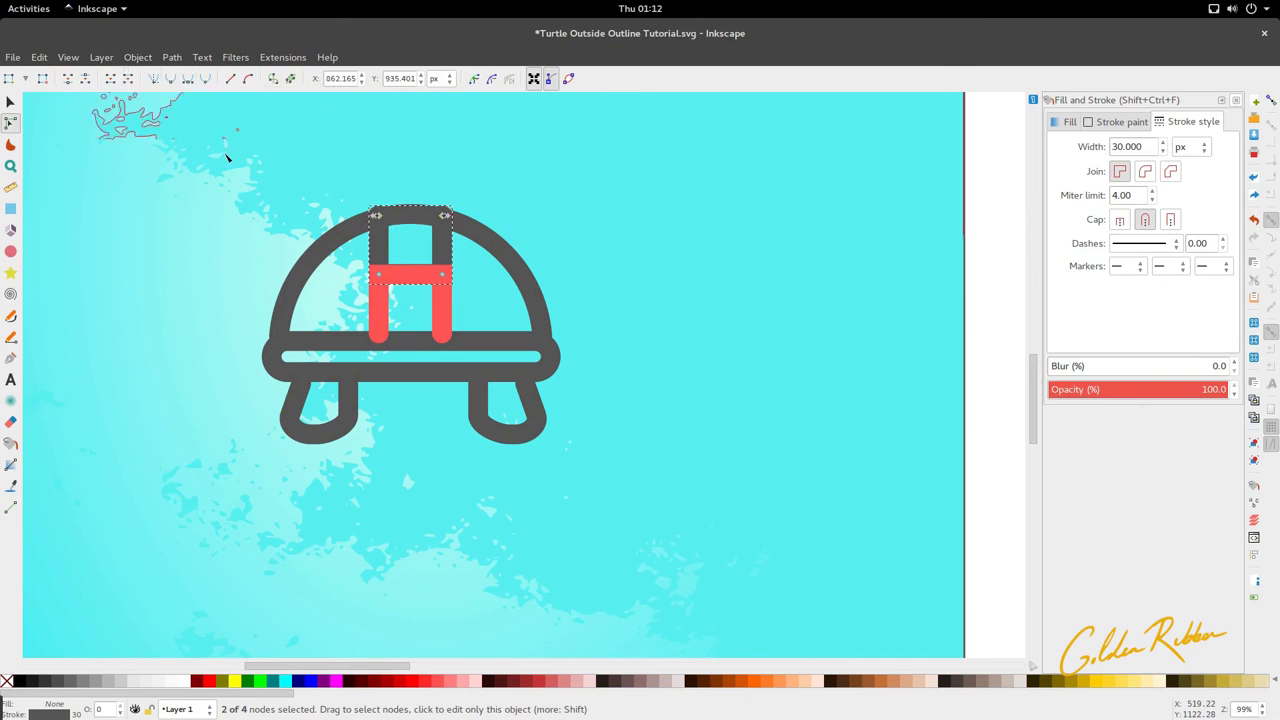
click(236, 170)
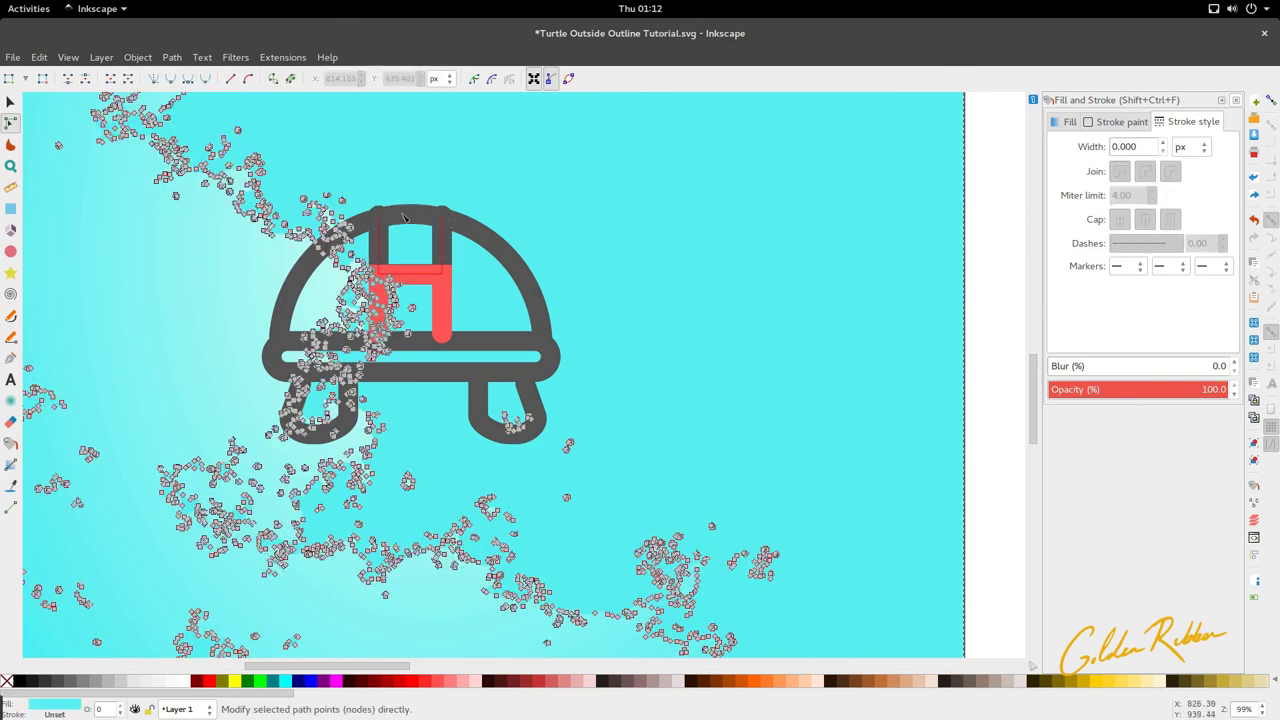
Recolour the lower open path's stroke with the dark grey sampled from the upper path
click(446, 300)
key(d)
shift+click(448, 253)
key(s)
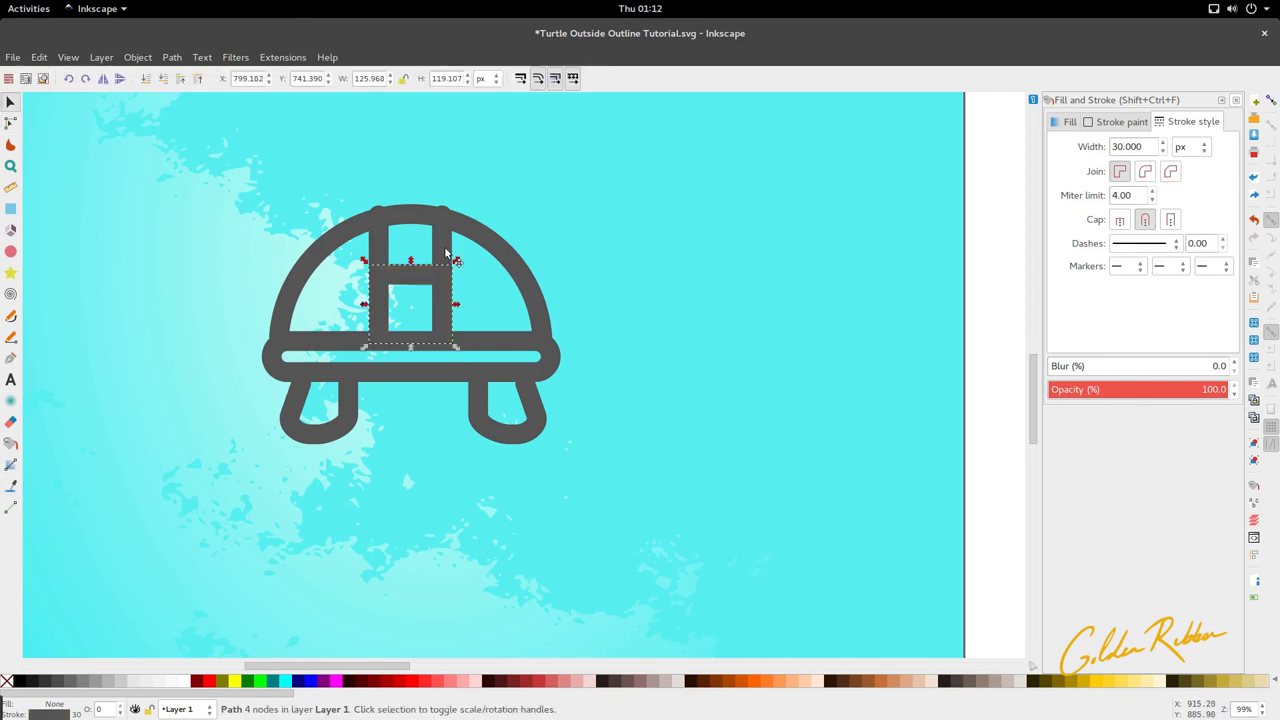
Give both open paths inside the dome square stroke caps and a red stroke
key(F2)
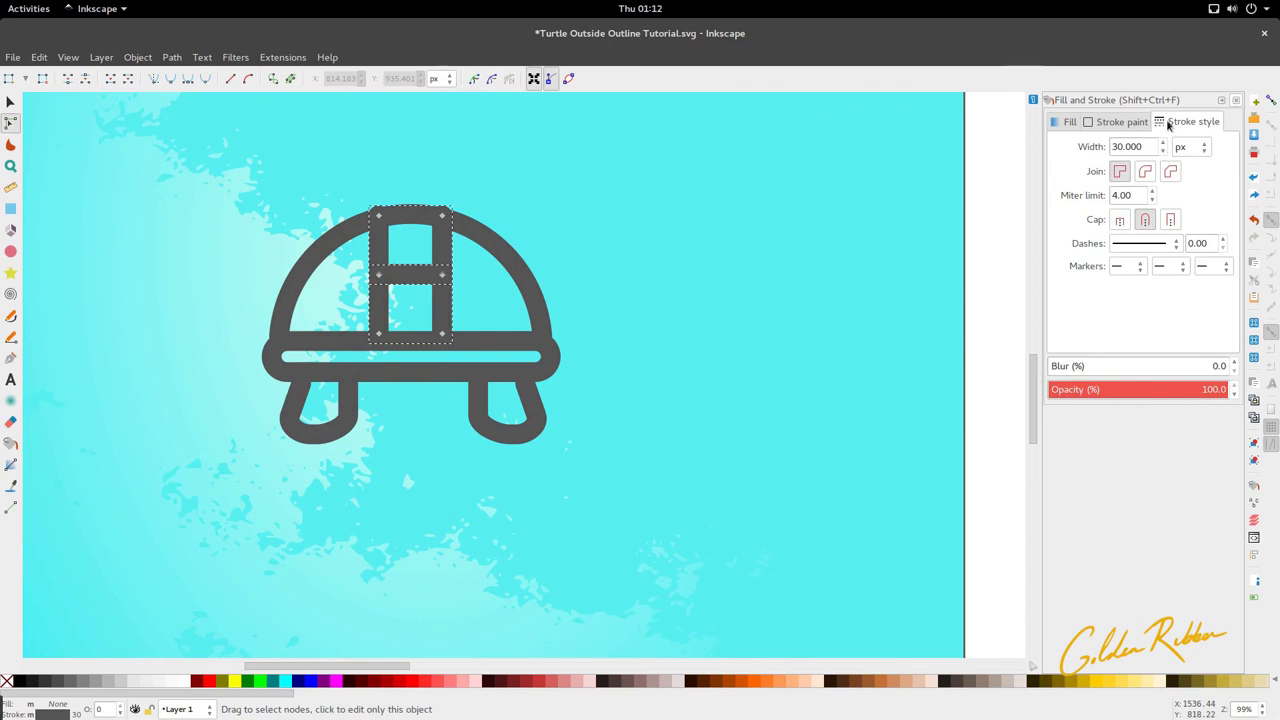
click(1172, 221)
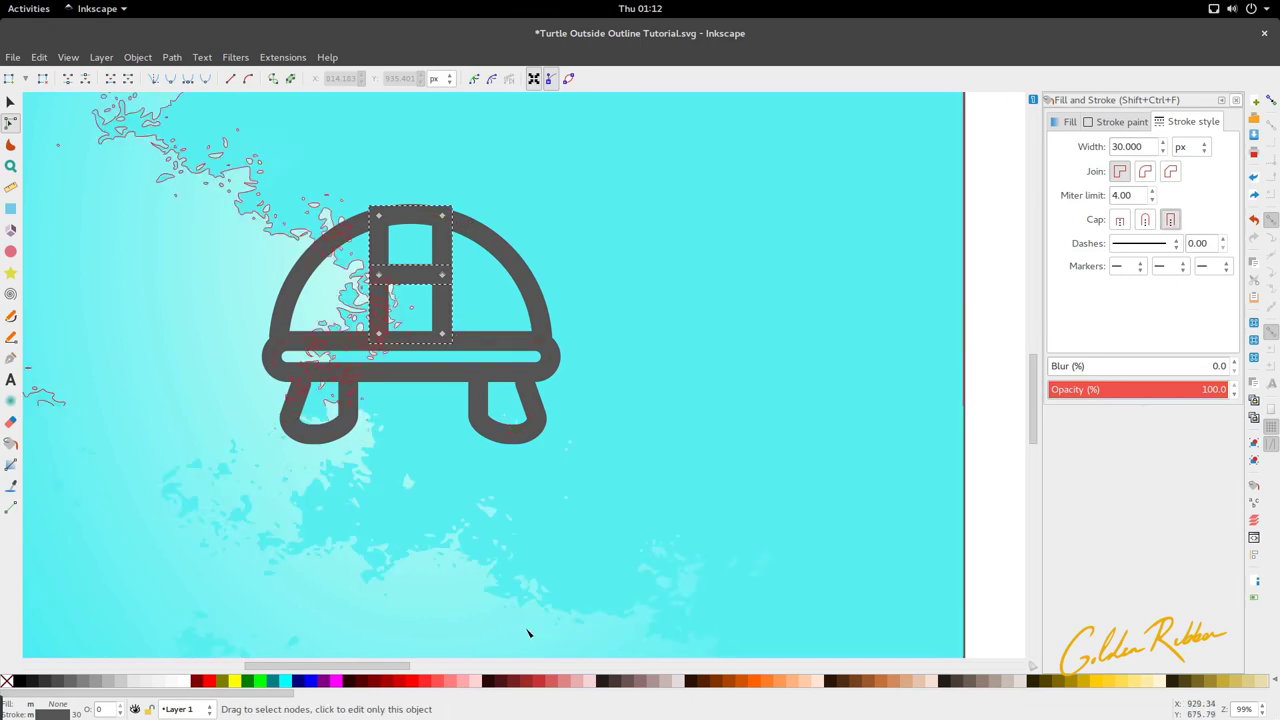
click(550, 686)
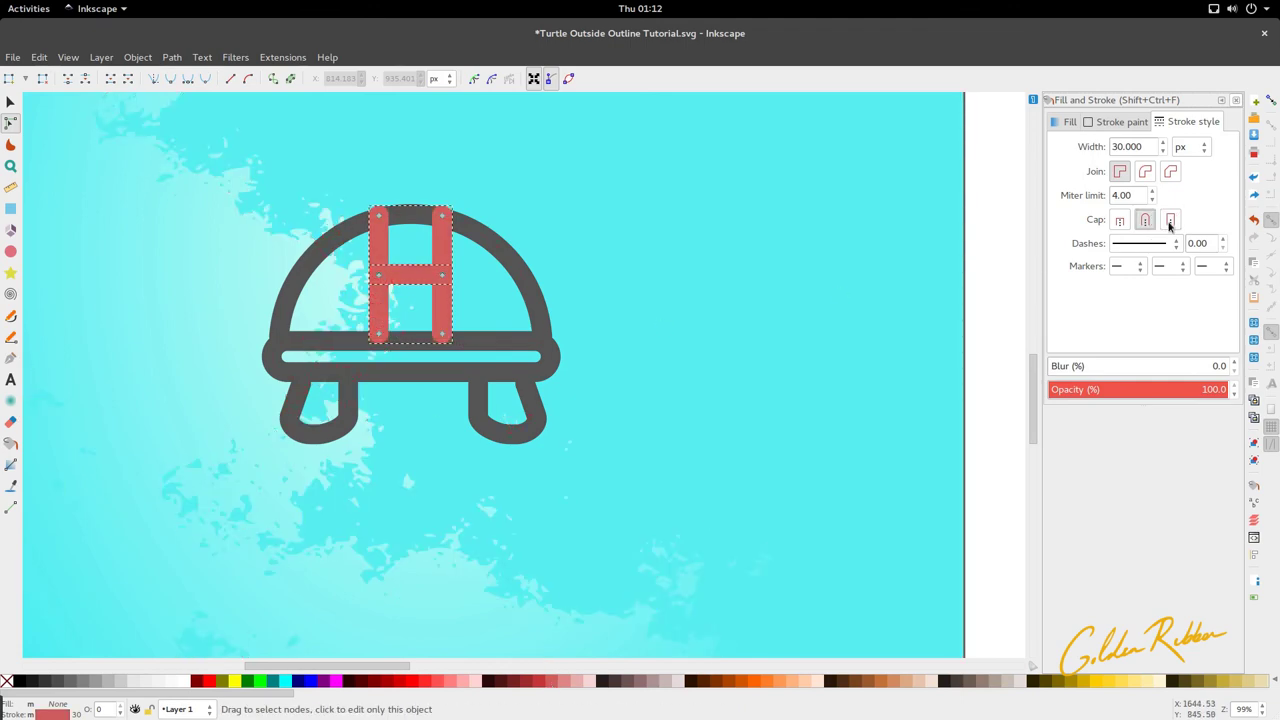
key(s)
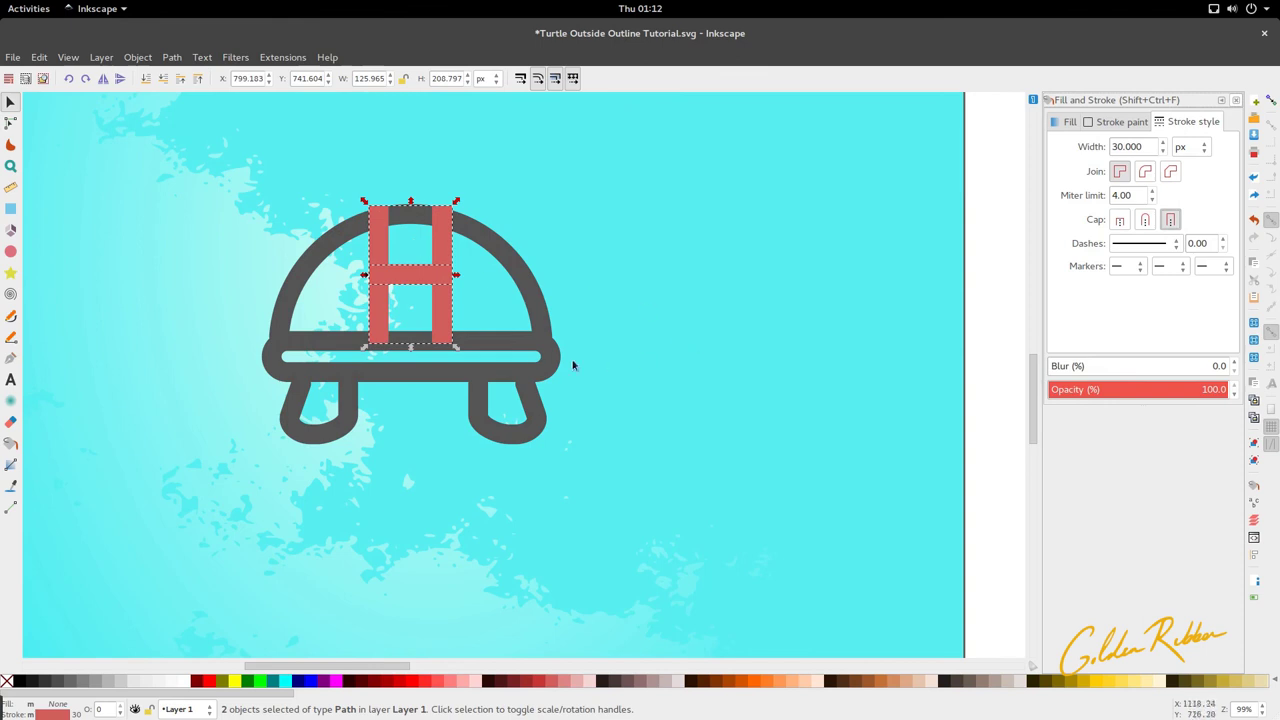
Restore the two open paths' stroke to the dark grey sampled from the turtle's outline
key(d)
click(531, 338)
key(s)
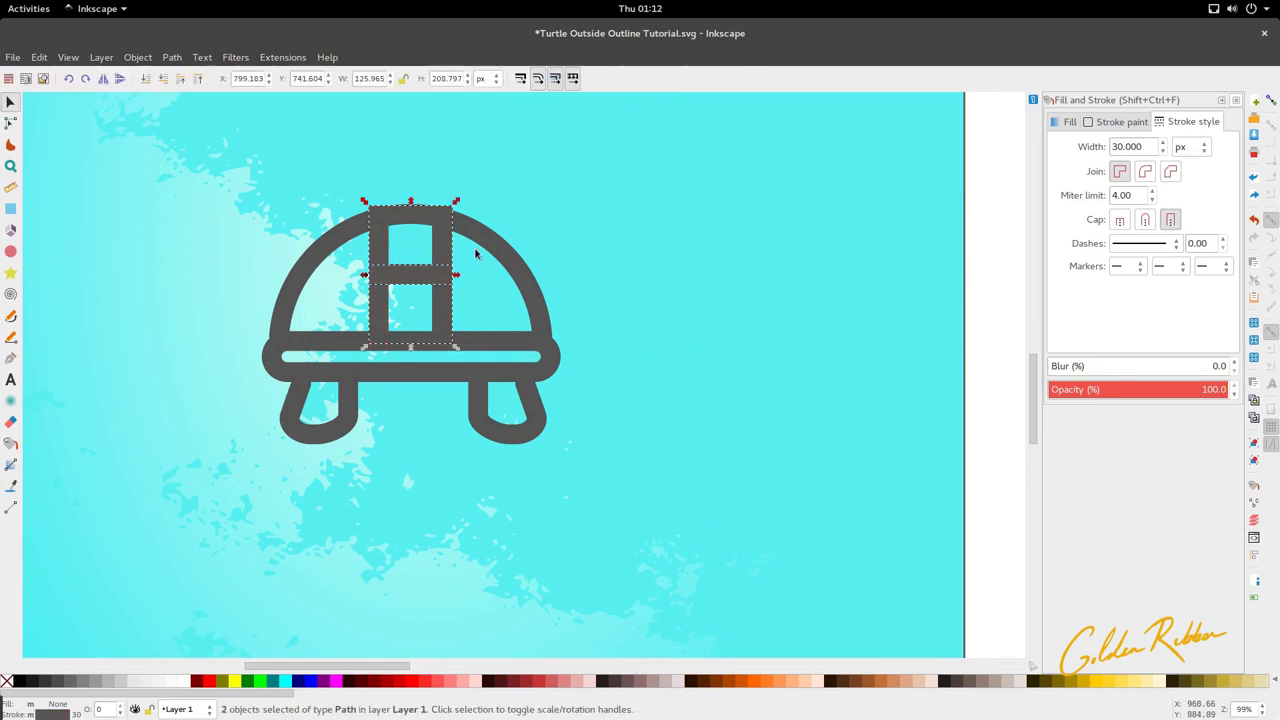
Spread the upper path's two top end nodes symmetrically outward so its sides slant across the dome outline
click(475, 249)
double_click(442, 230)
drag(352, 202, 490, 238)
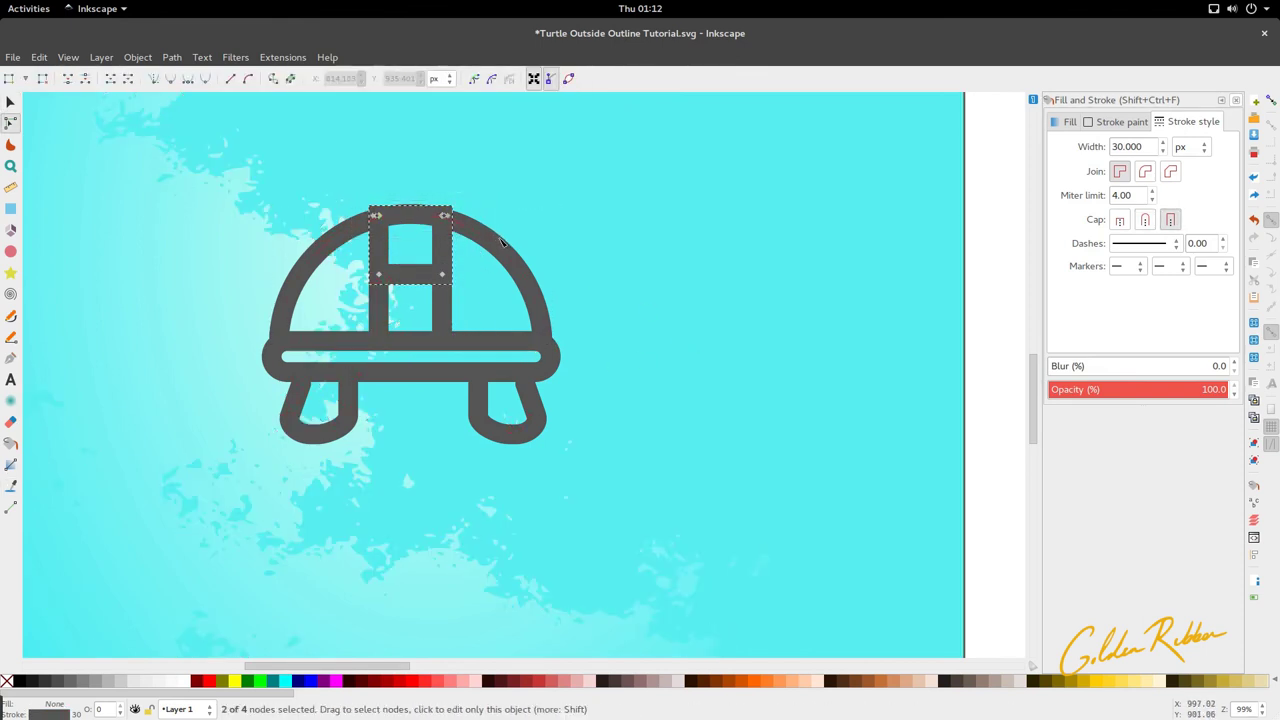
key(shift)
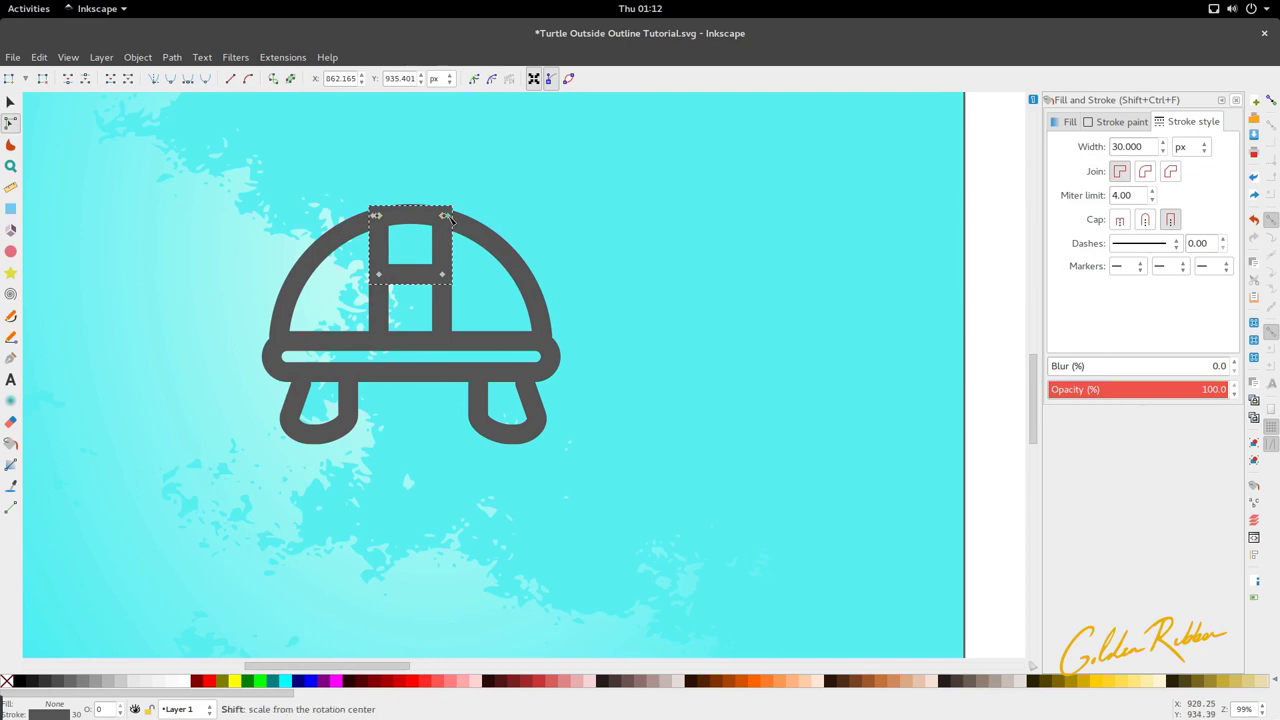
key(ctrl)
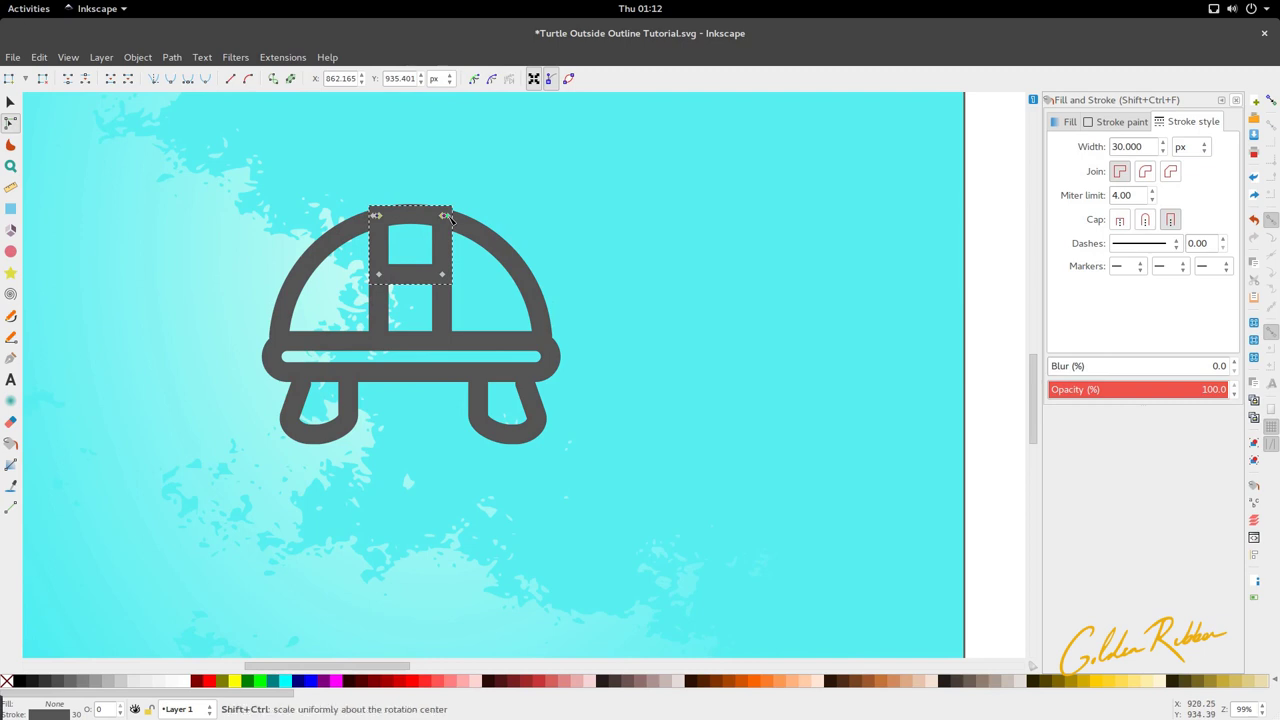
drag(448, 216, 386, 296)
key(s)
Lower the top edge of the lower path and move the upper path down onto it
double_click(449, 305)
key(s)
click(374, 282)
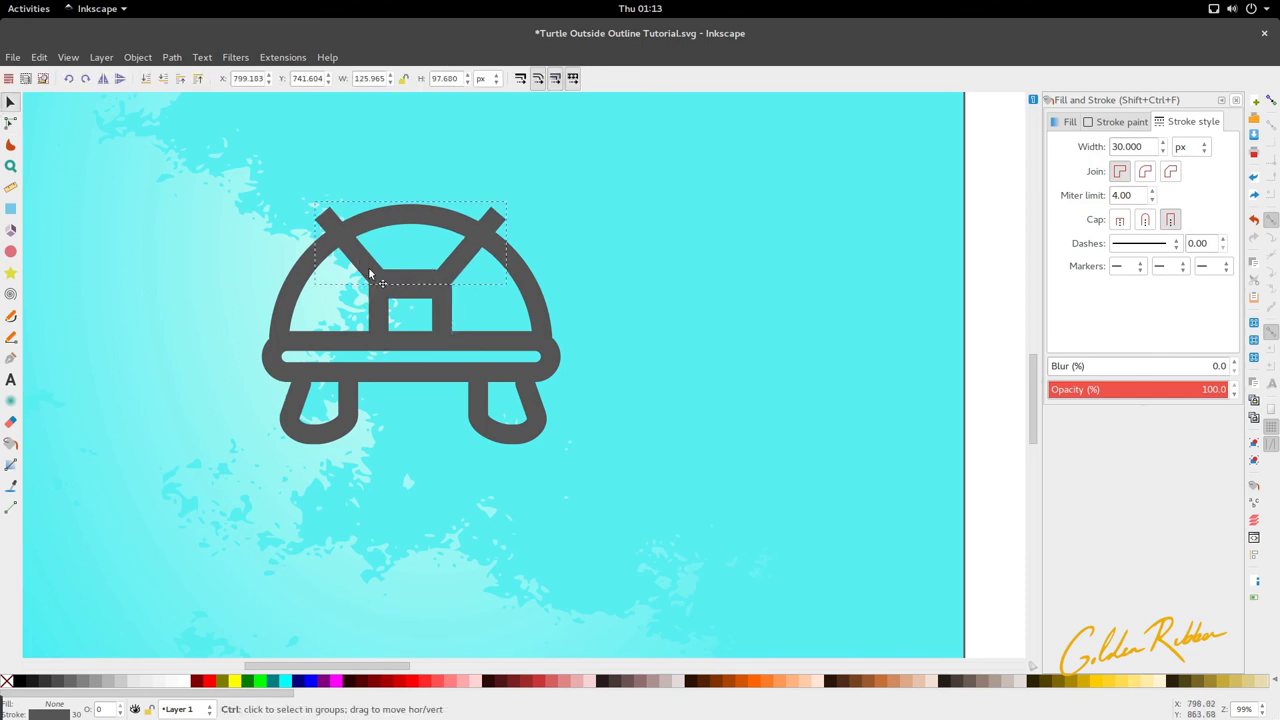
drag(374, 278, 482, 347)
Spread the lower path's bottom end nodes symmetrically outward, making the path about 226 px wide
double_click(375, 312)
key(s)
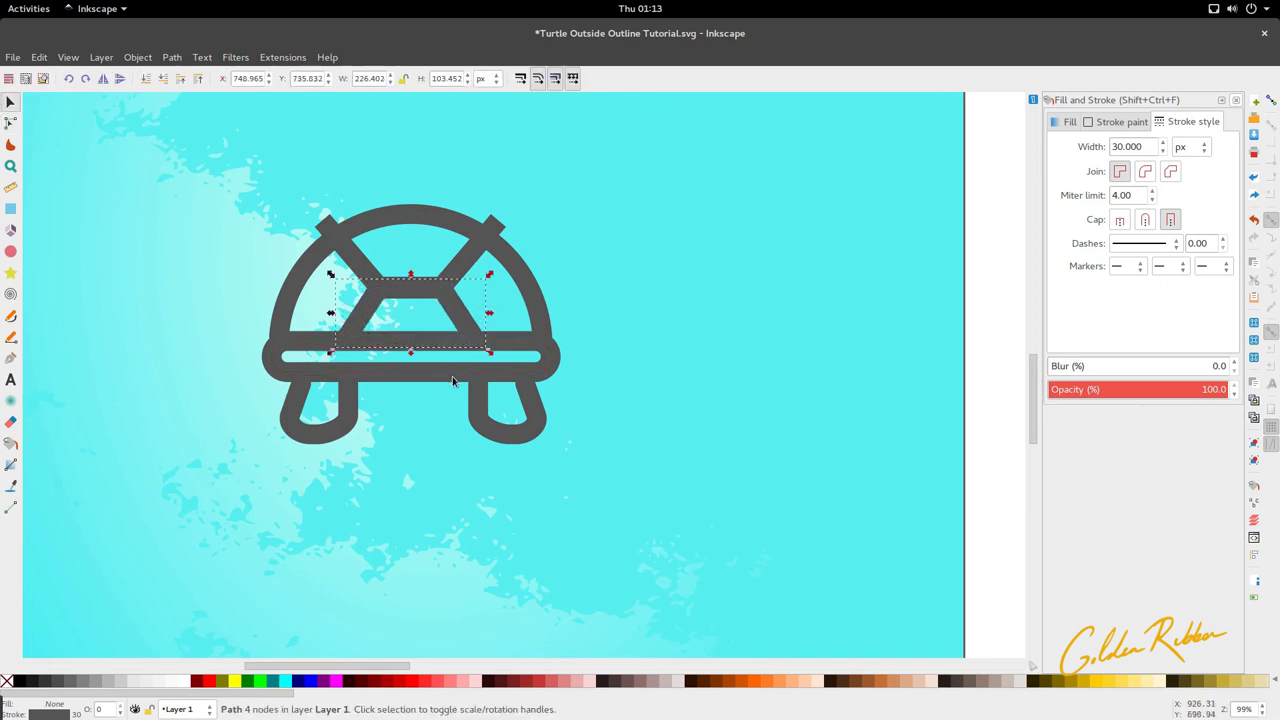
Pull the upper path's two outer end nodes inward so its slanted lines end within the dome outline
click(454, 376)
key(n)
drag(525, 182, 328, 251)
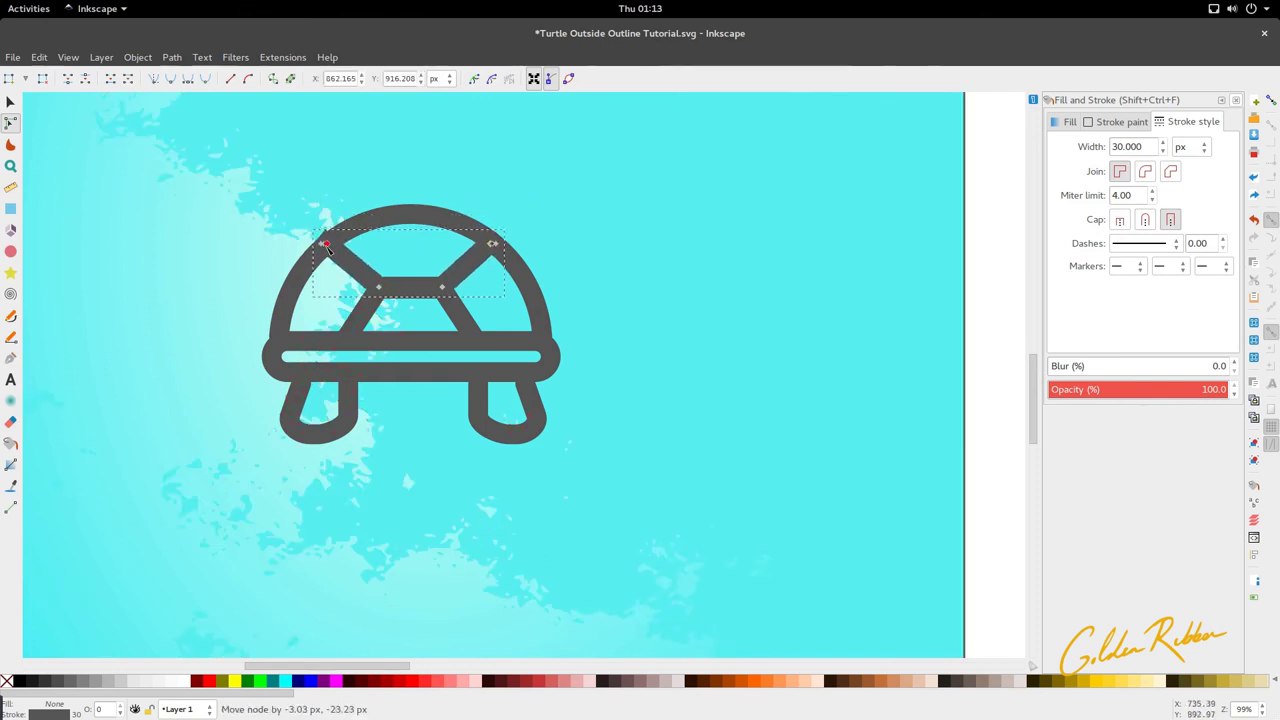
click(354, 198)
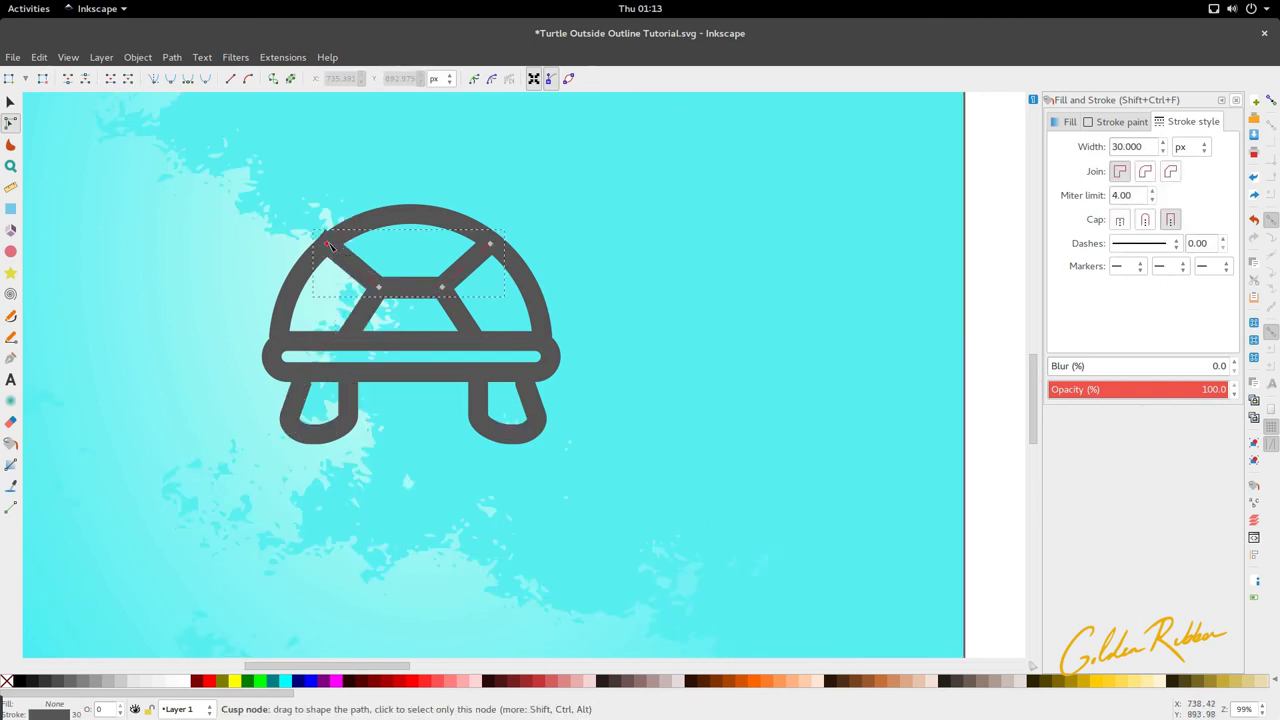
drag(332, 247, 336, 250)
key(s)
scroll(398, 203, down, 4)
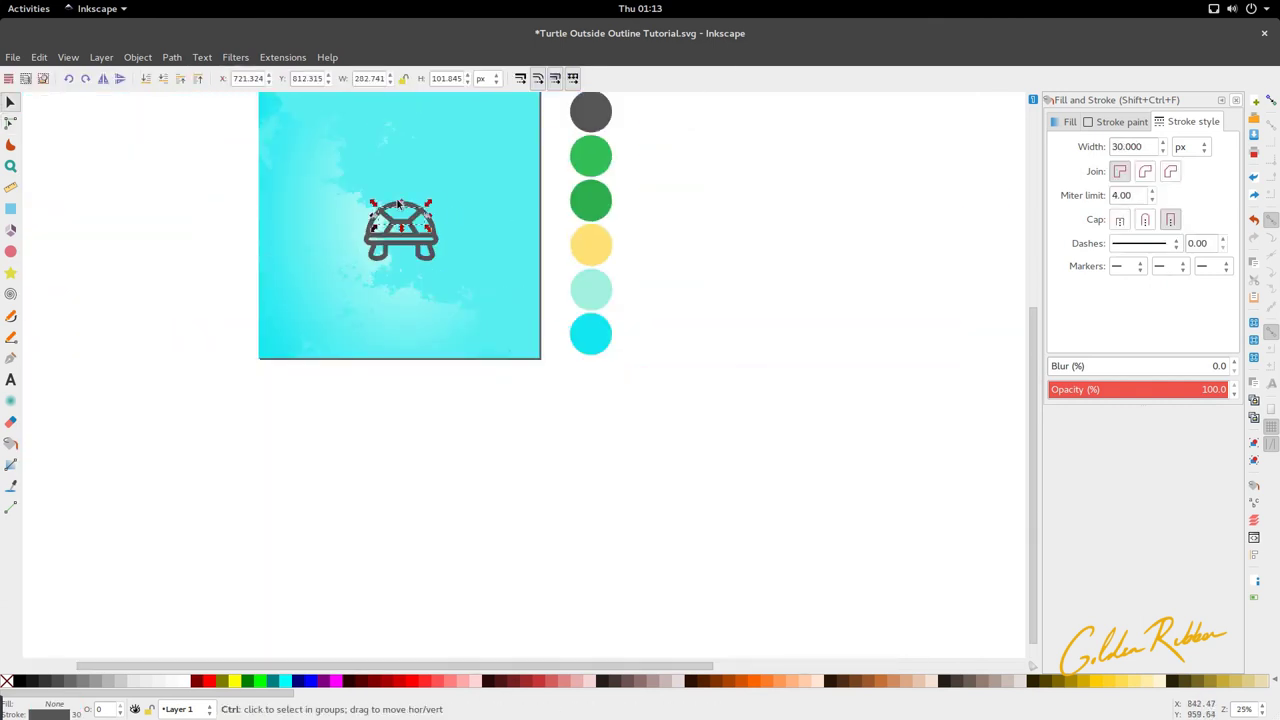
click(389, 390)
Move the turtle's left leg slightly left and its right leg slightly right
scroll(392, 380, up, 1)
ctrl+scroll(400, 287, up, 3)
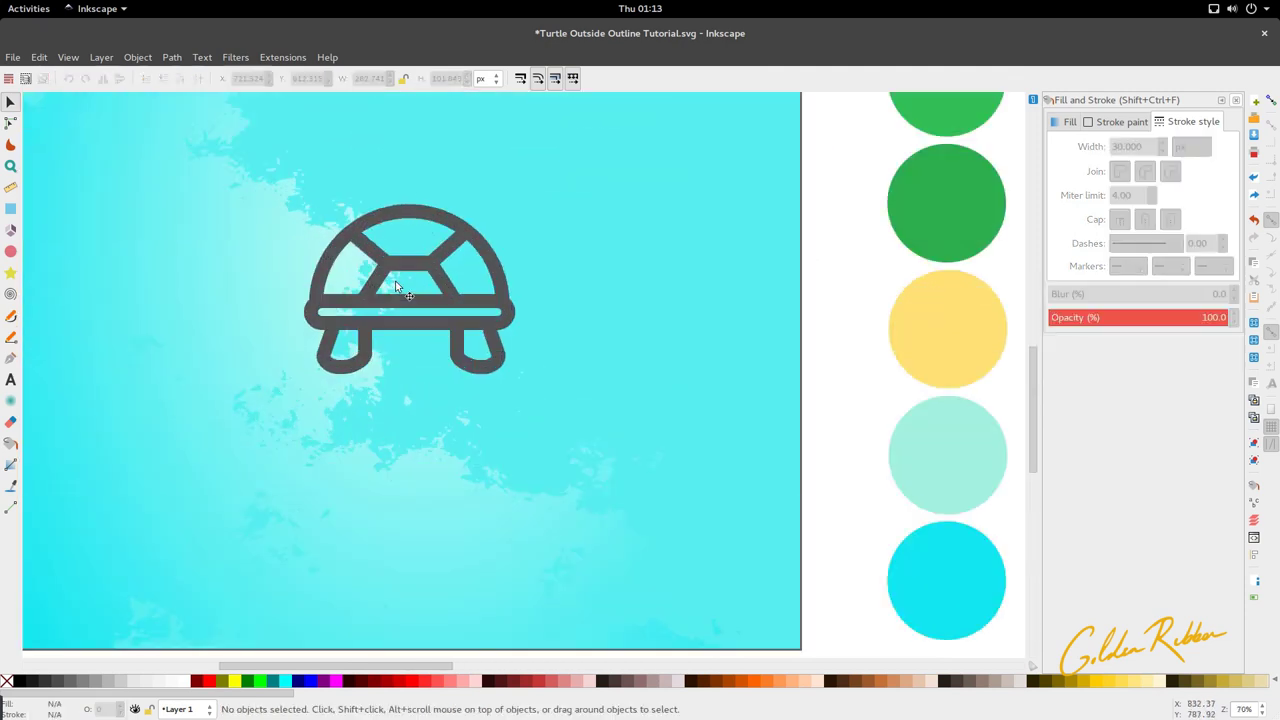
scroll(390, 310, up, 1)
ctrl+scroll(403, 362, down, 3)
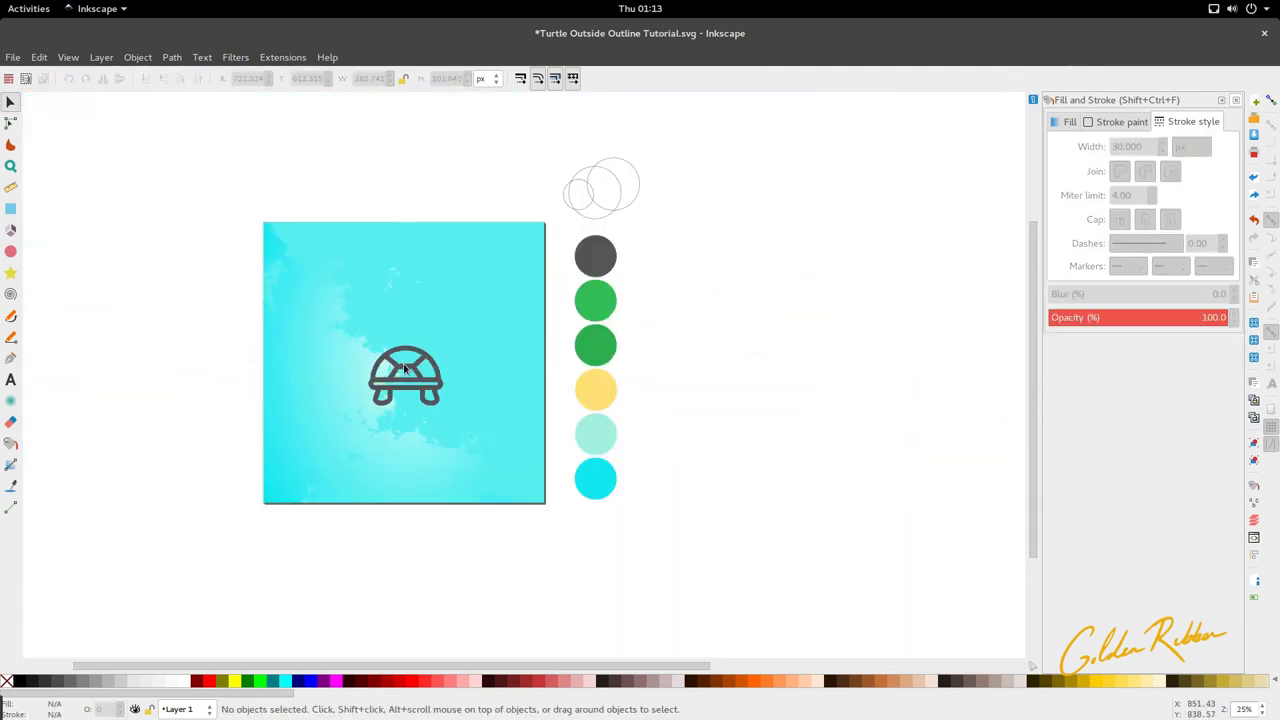
ctrl+scroll(389, 406, up, 2)
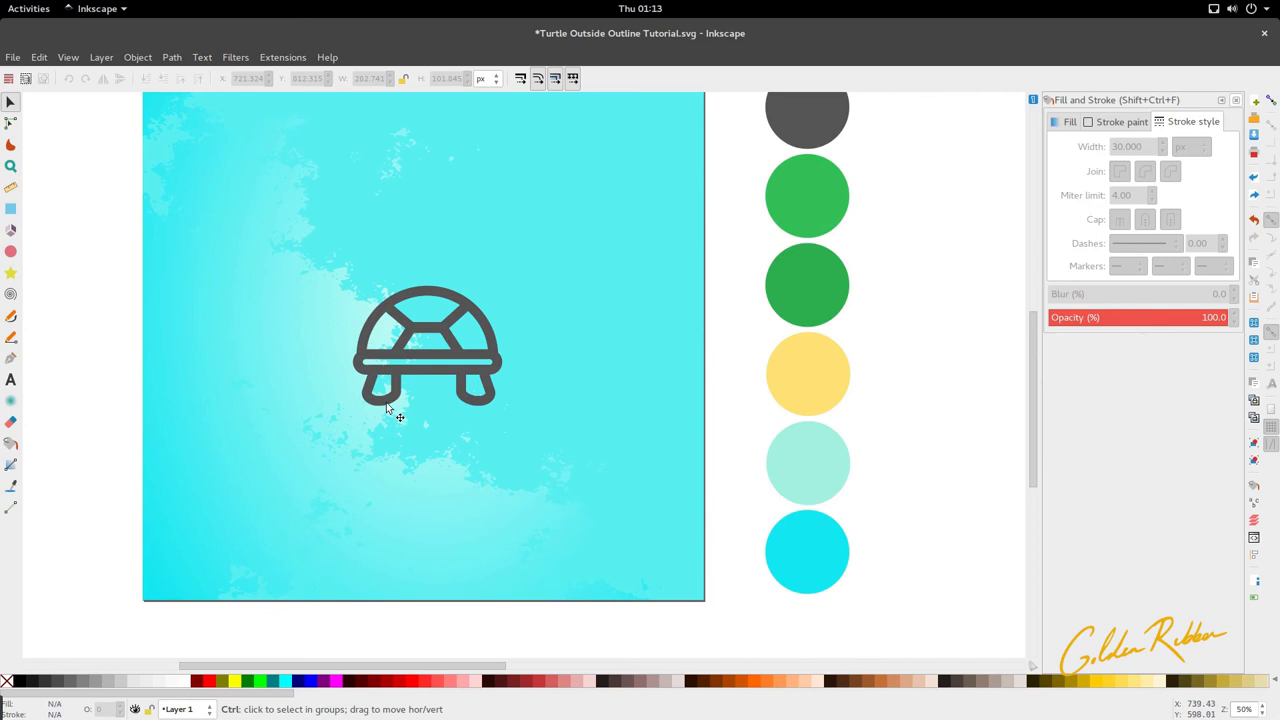
ctrl+click(384, 406)
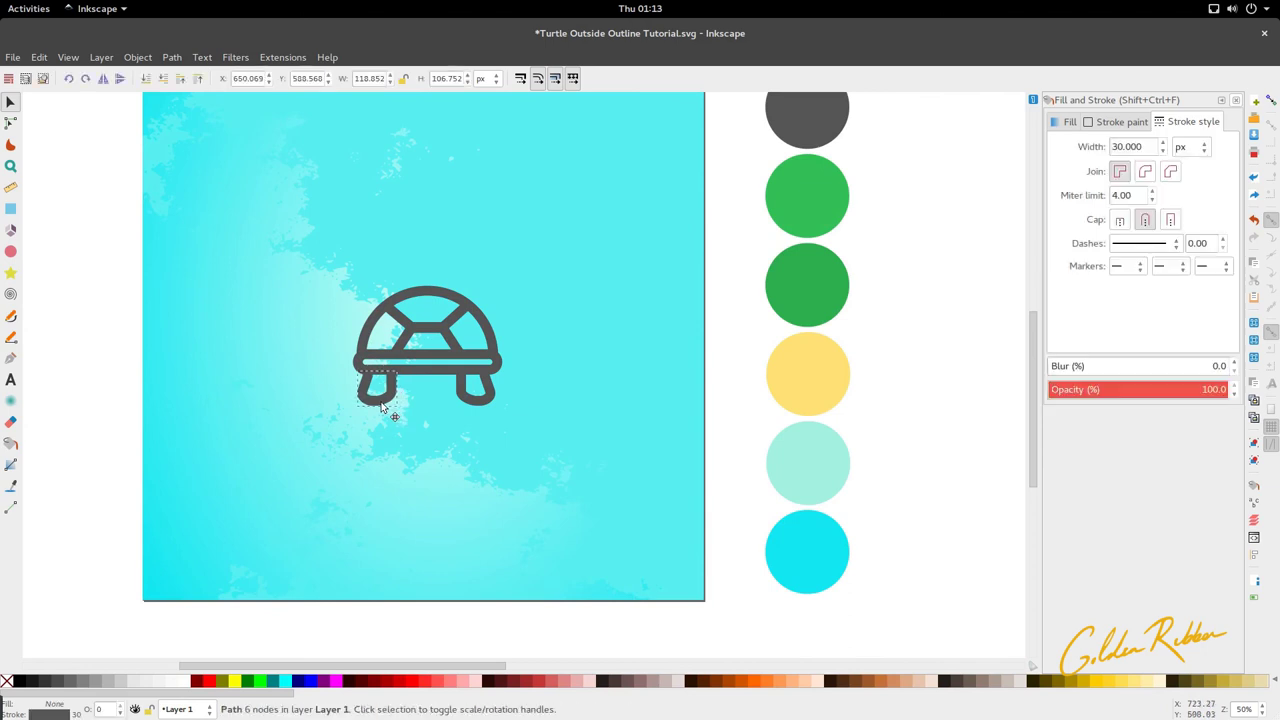
ctrl+click(477, 403)
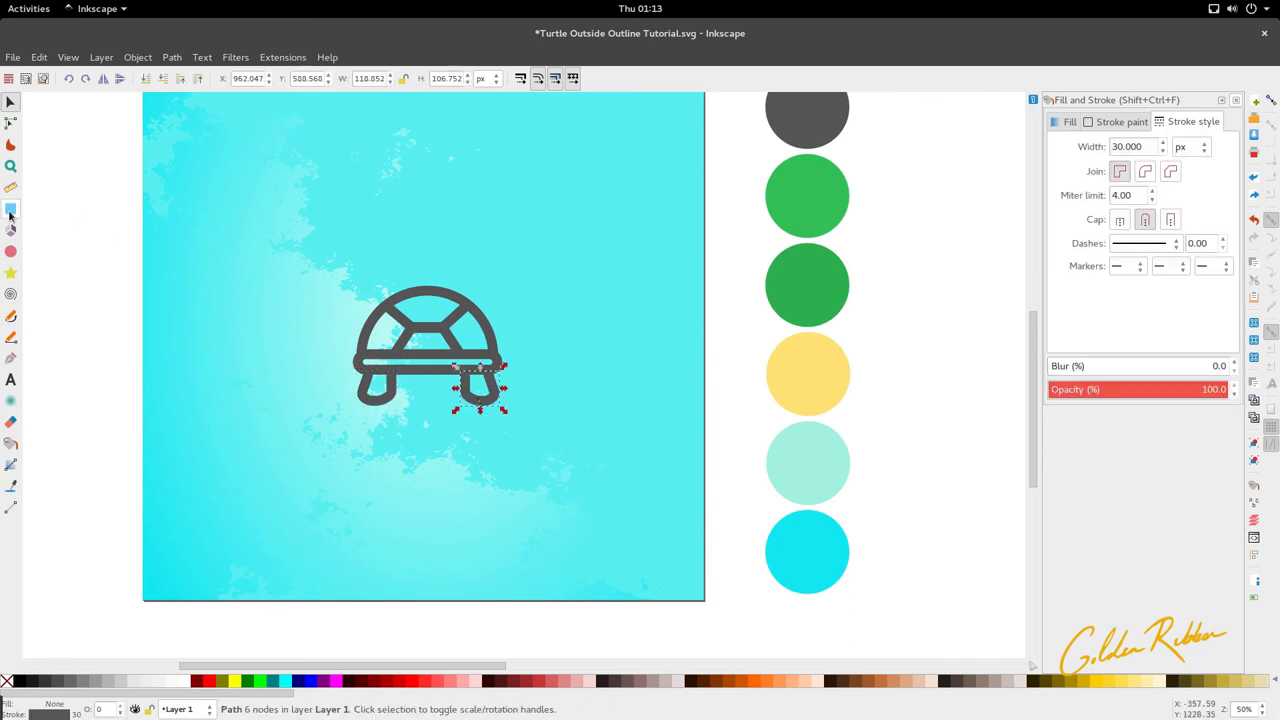
Draw a circle about 279 px in diameter at the shell's upper right and set its stroke width to 3 px
click(10, 251)
drag(511, 275, 566, 335)
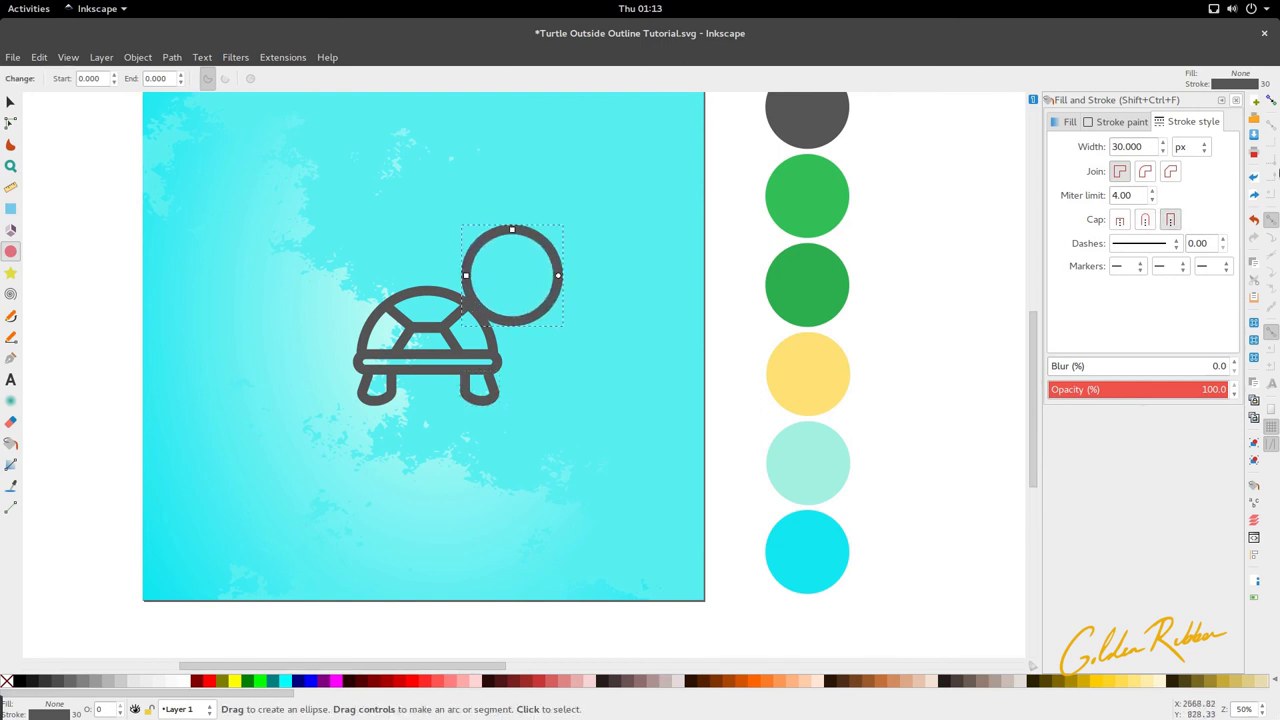
drag(1138, 148, 1104, 146)
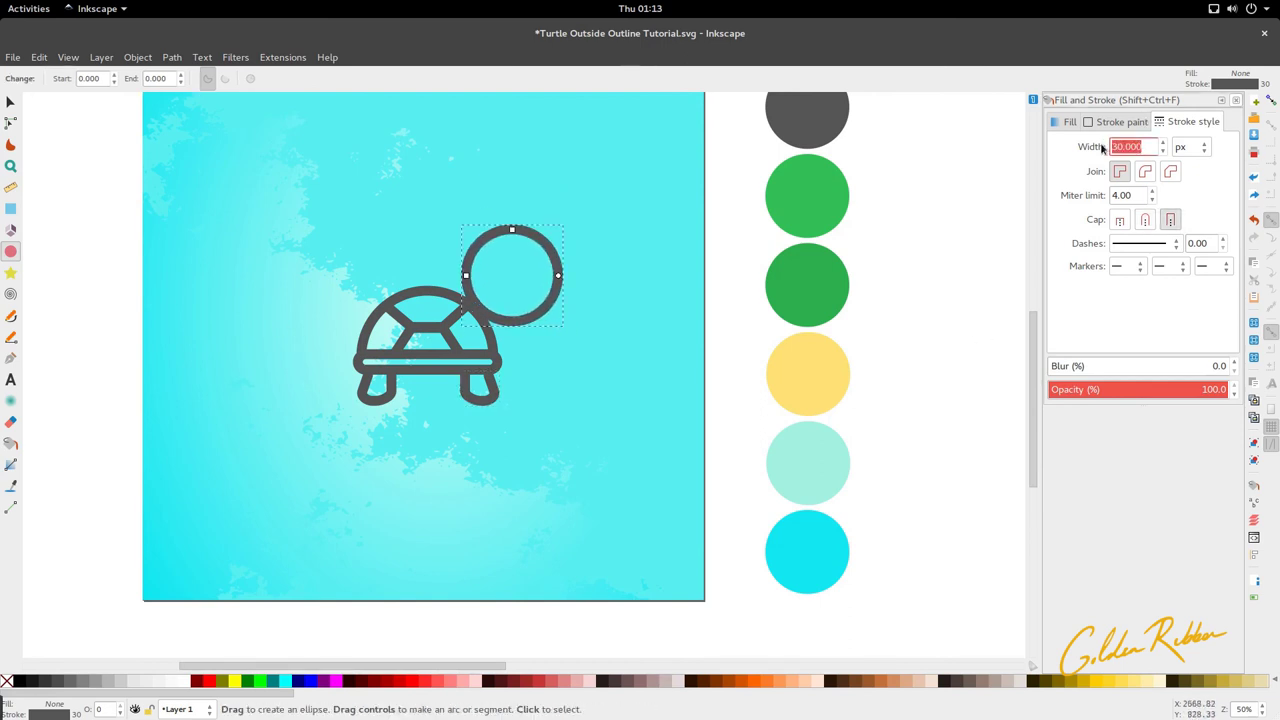
key(Return)
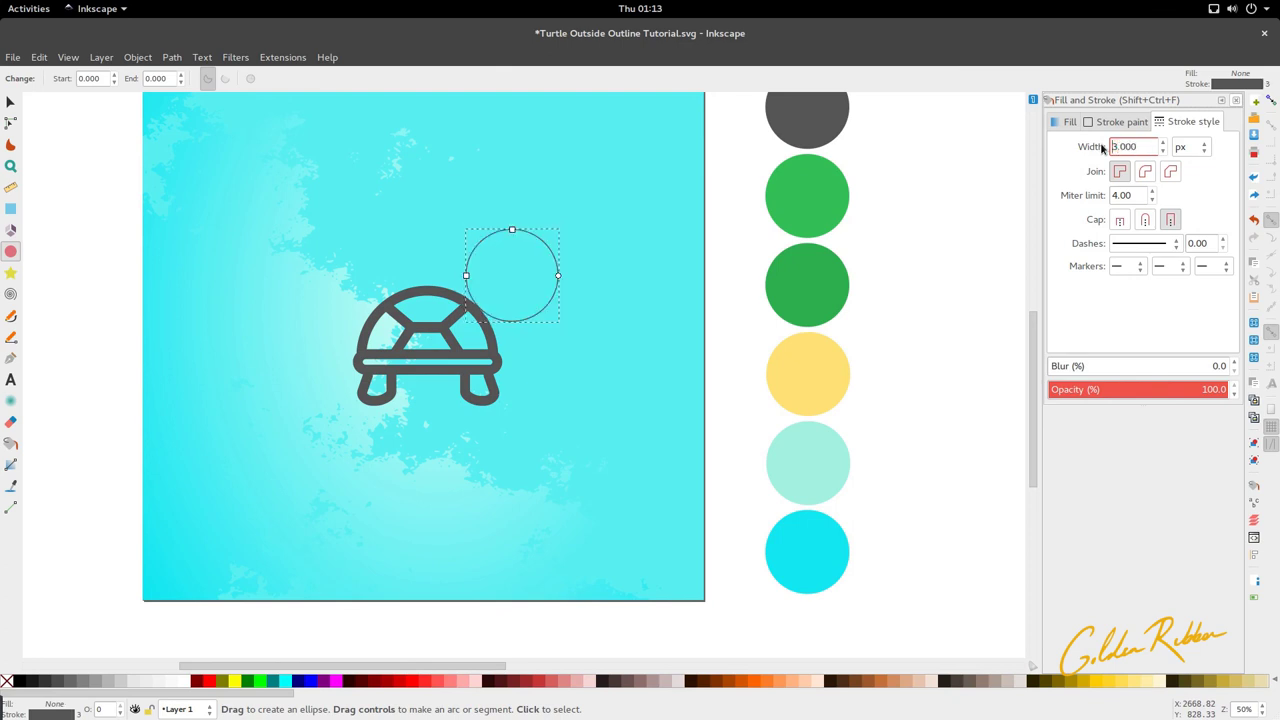
Duplicate the thin circle, offset the copy down and left over the shell's right edge, and select both circles
click(8, 103)
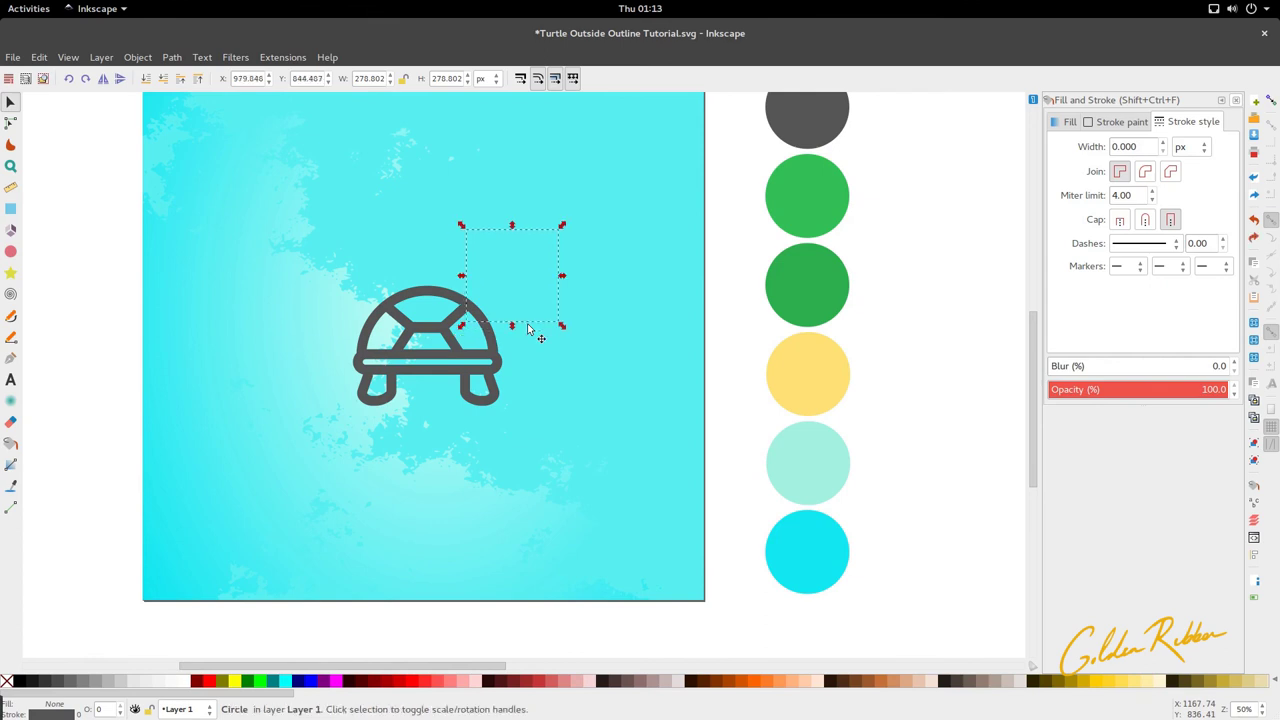
click(527, 328)
mouse_move(530, 322)
mouse_down()
mouse_move(532, 354)
mouse_move(512, 357)
mouse_up()
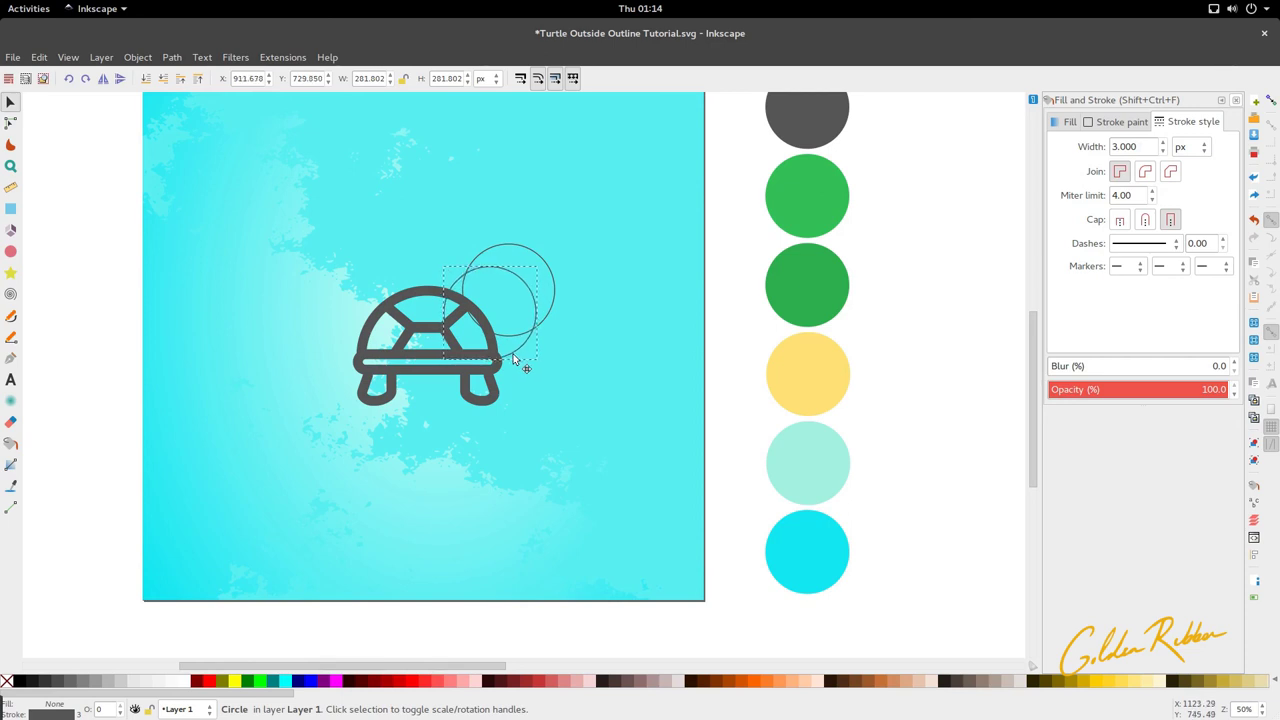
scroll(515, 360, up, 2)
shift+click(516, 339)
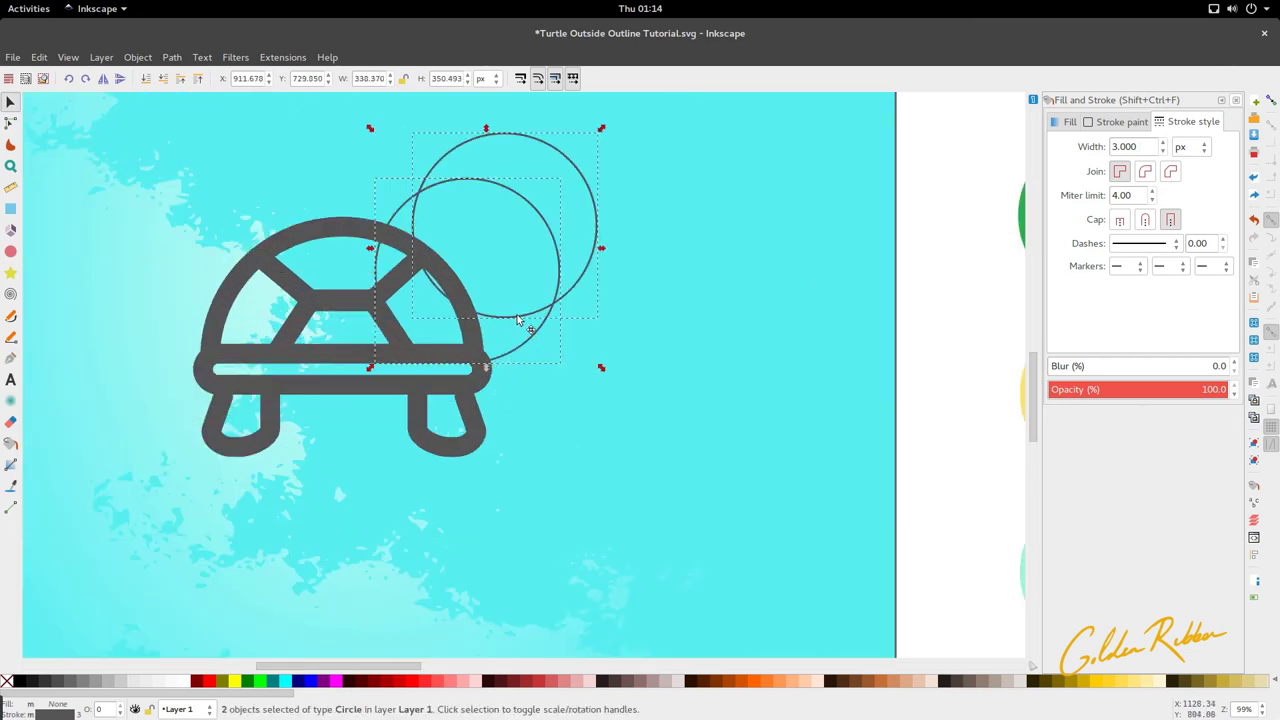
Move the two thin circles slightly left and closer together so they cross diagonally just beyond the shell's right edge
mouse_move(517, 316)
mouse_down()
mouse_move(503, 356)
mouse_move(491, 322)
mouse_move(507, 342)
mouse_up()
click(513, 416)
scroll(525, 345, up, 2)
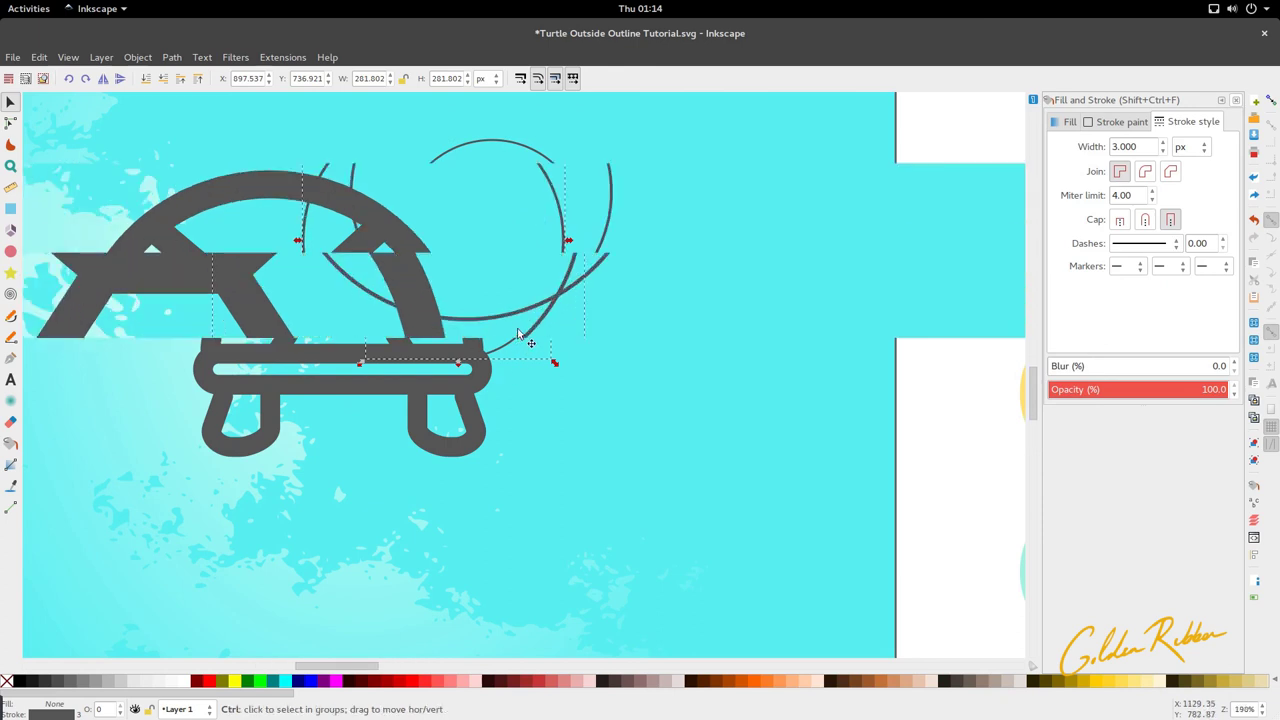
Trace the tail area between the two circles and the shell's right edge as a path, and fill it with the palette's darker green
click(10, 336)
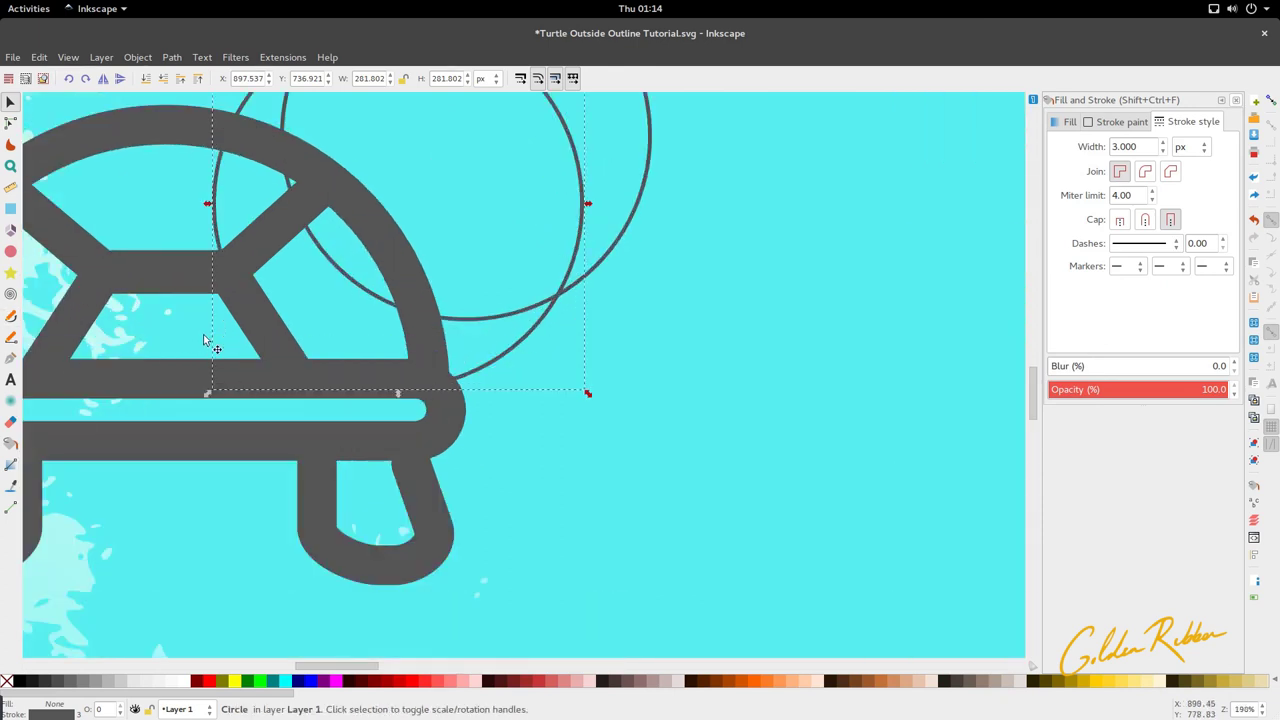
click(432, 316)
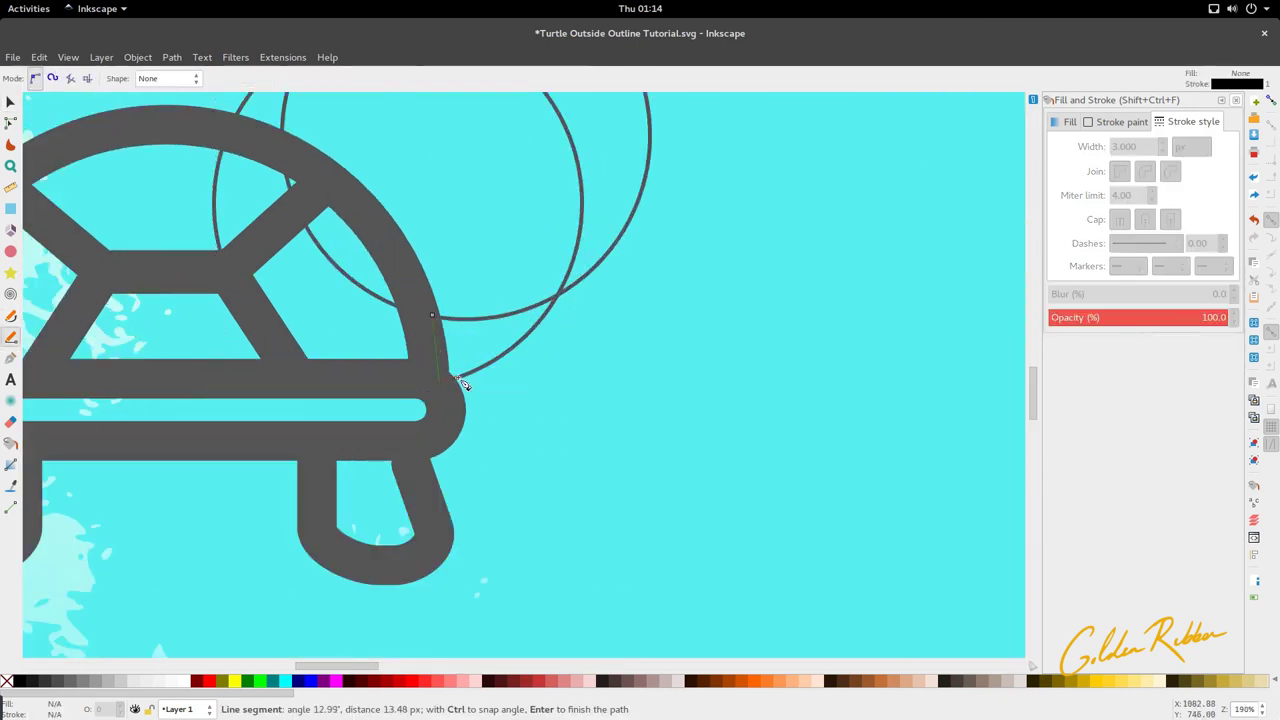
drag(514, 357, 455, 323)
click(435, 318)
key(d)
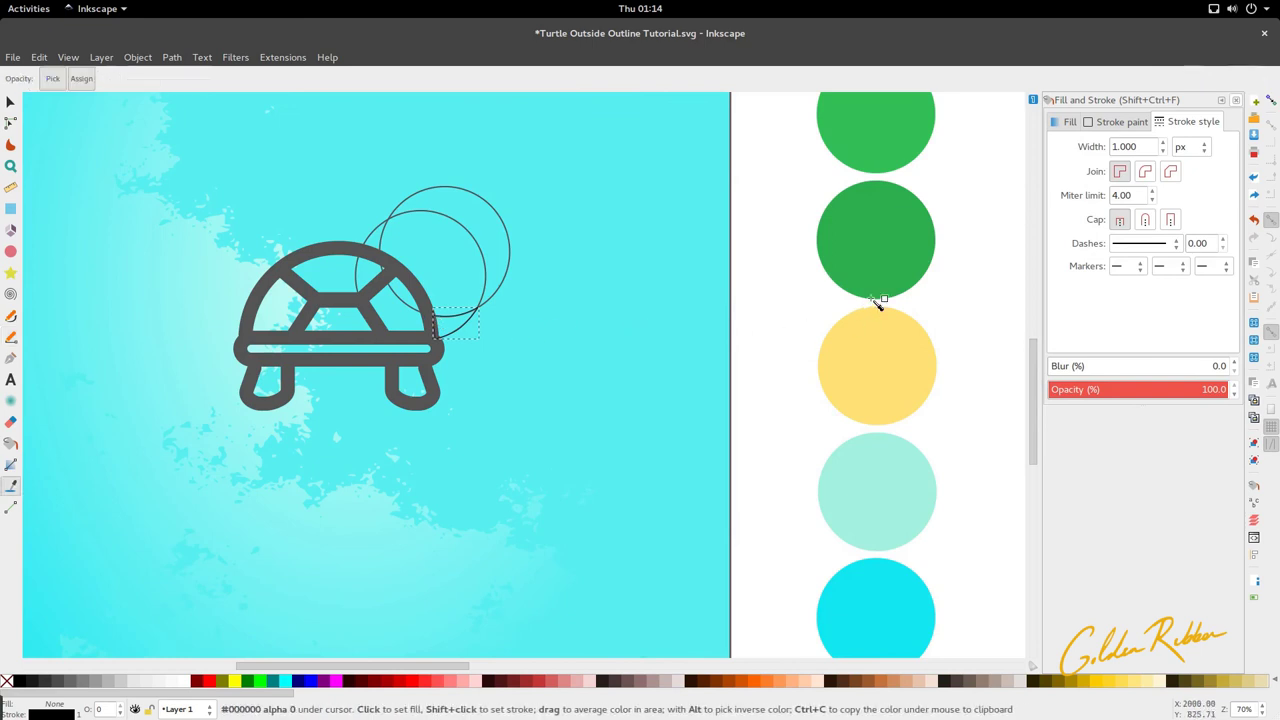
click(877, 298)
key(s)
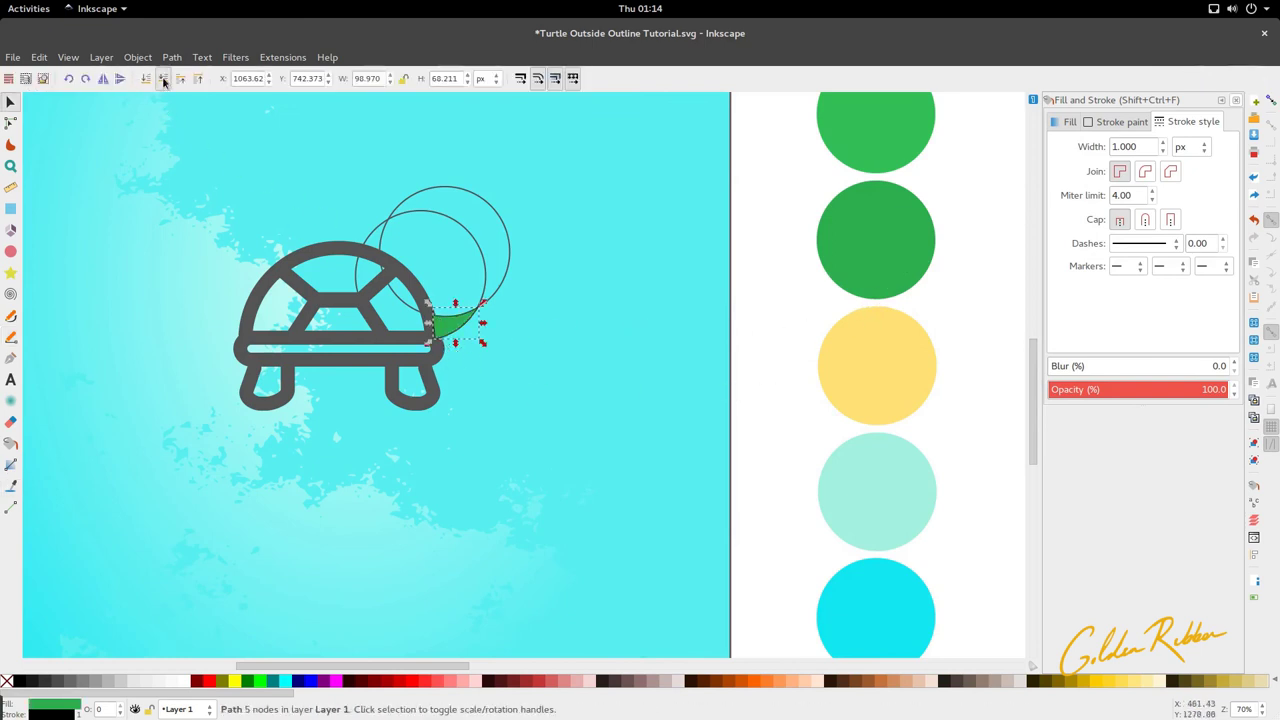
Recolor the upper-right circle's stroke with the yellow #ffe274 sampled from the palette
scroll(458, 345, up, 3)
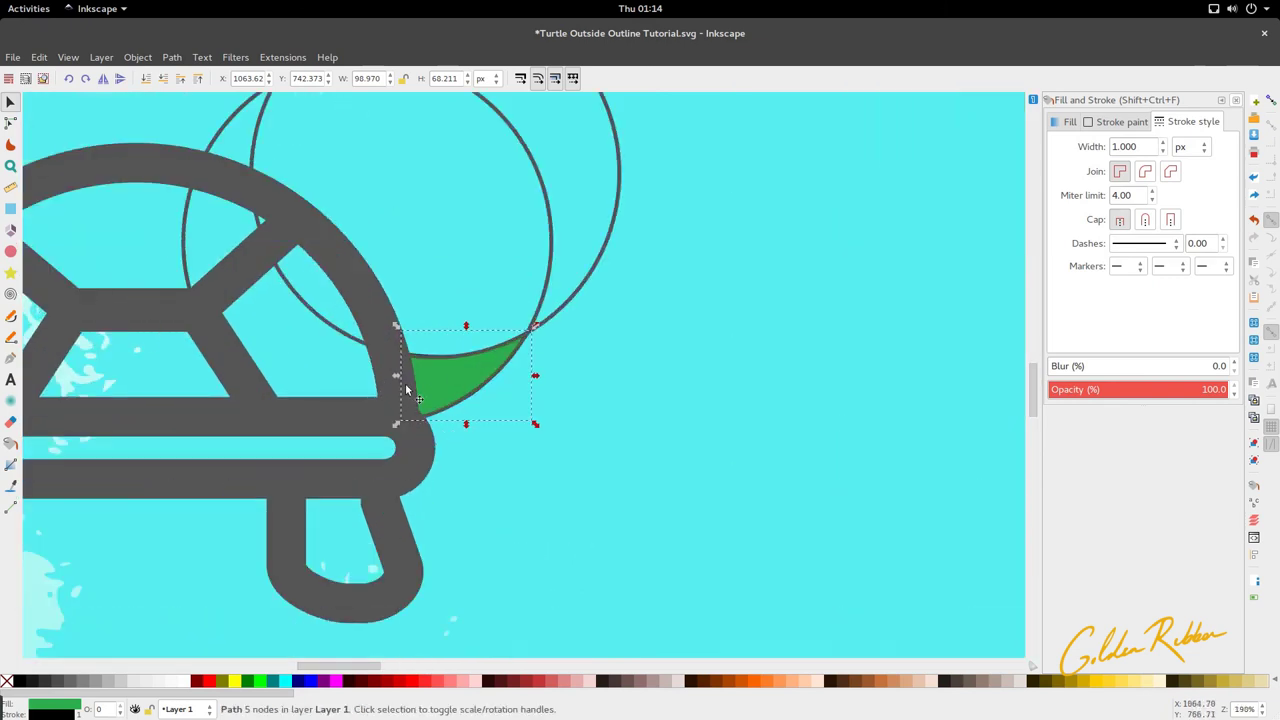
scroll(450, 343, down, 3)
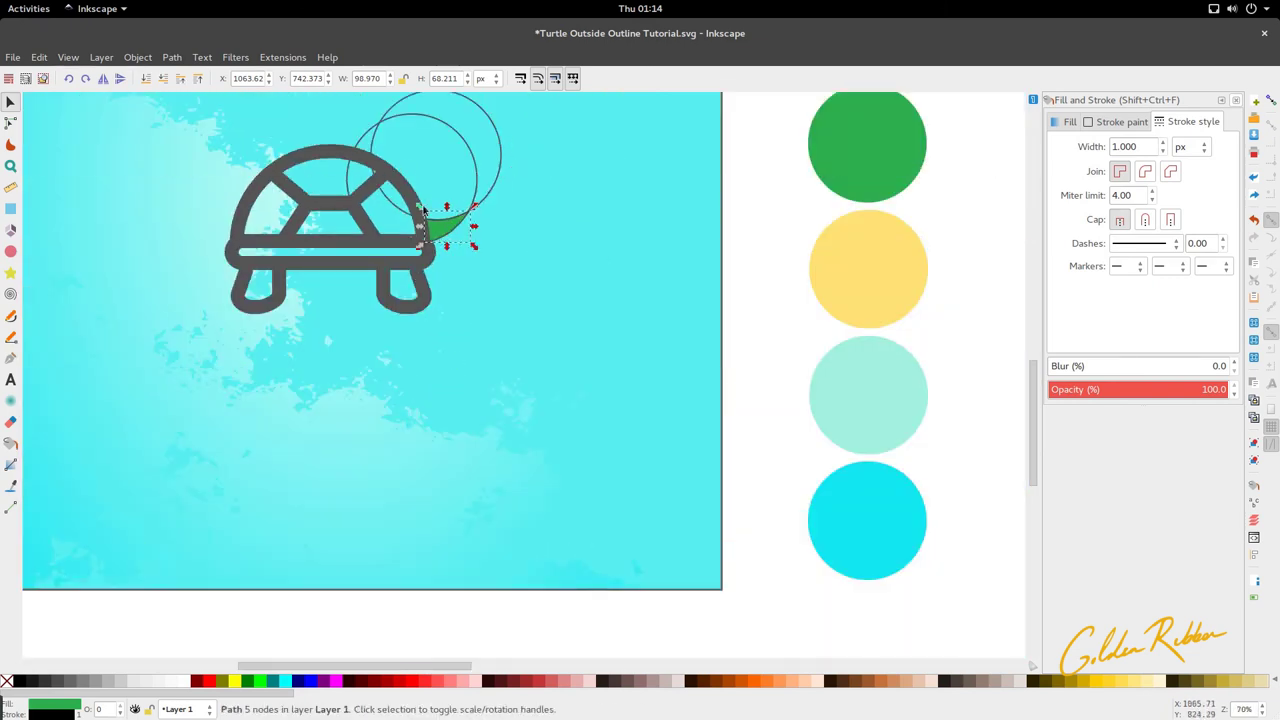
scroll(476, 216, up, 1)
click(495, 222)
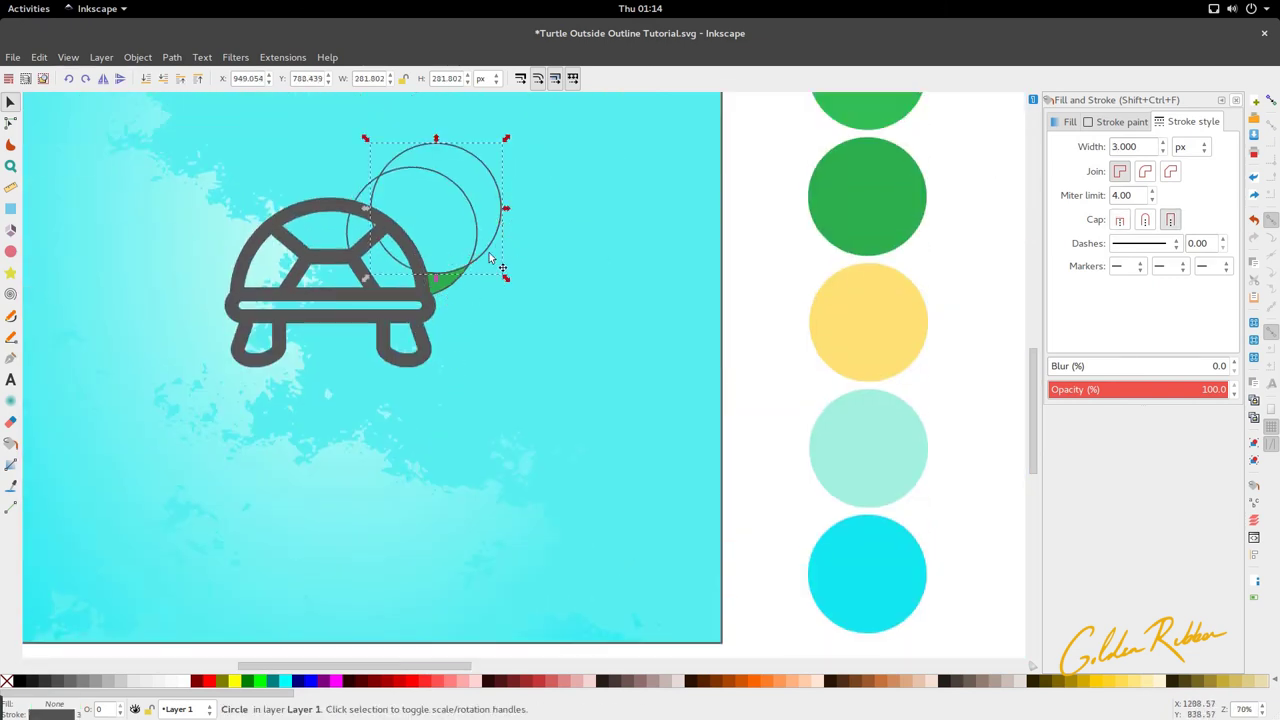
key(d)
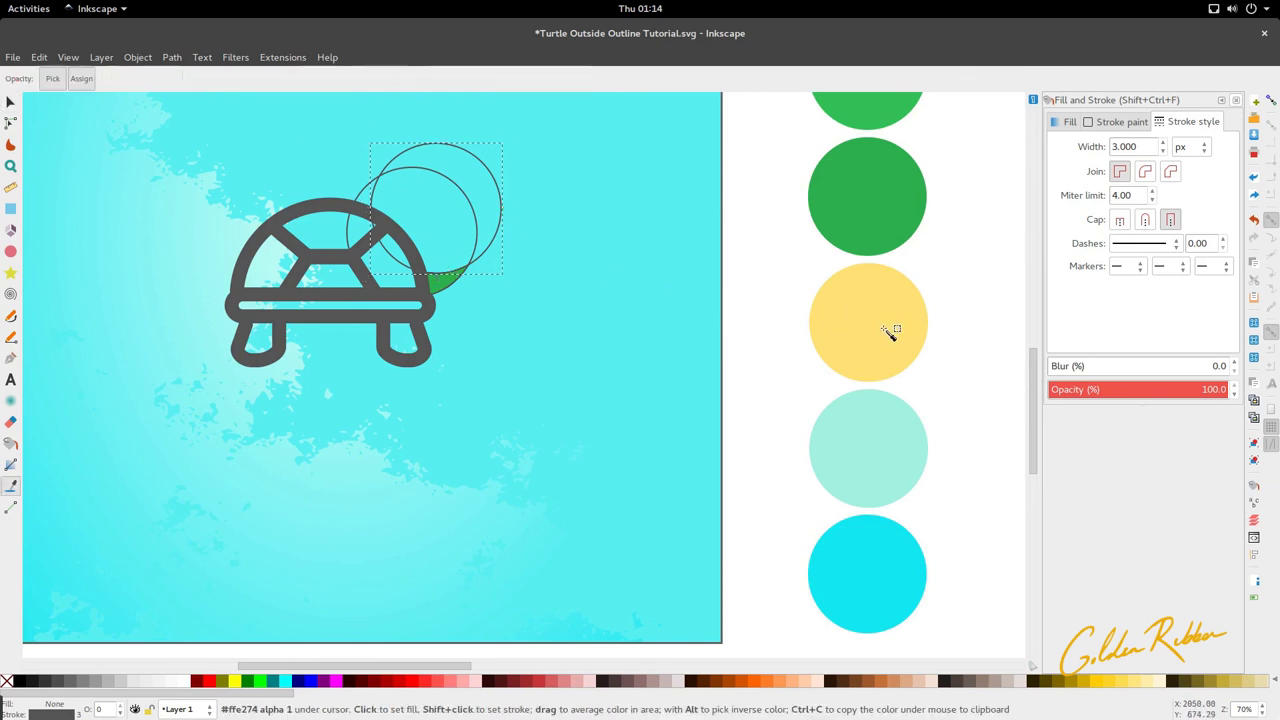
shift+click(880, 335)
key(s)
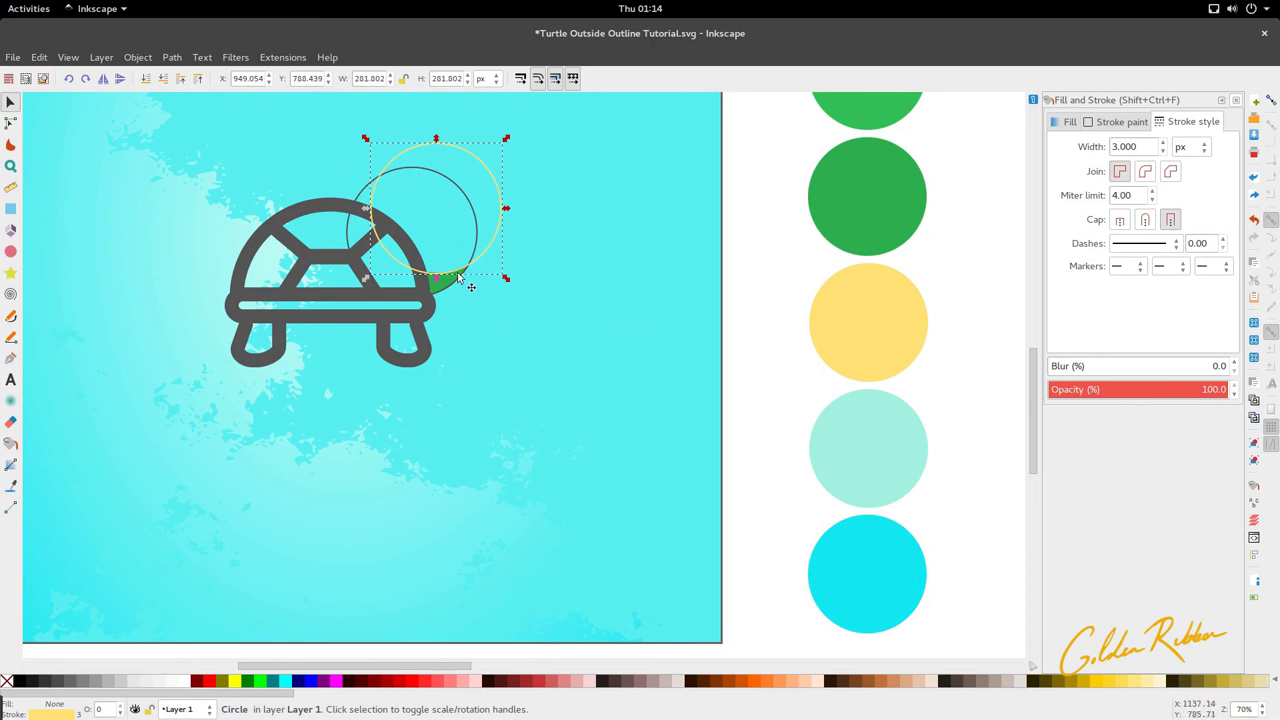
Subtract the yellow circle from the lower-left circle with a Difference operation
scroll(470, 229, up, 2)
shift+click(477, 223)
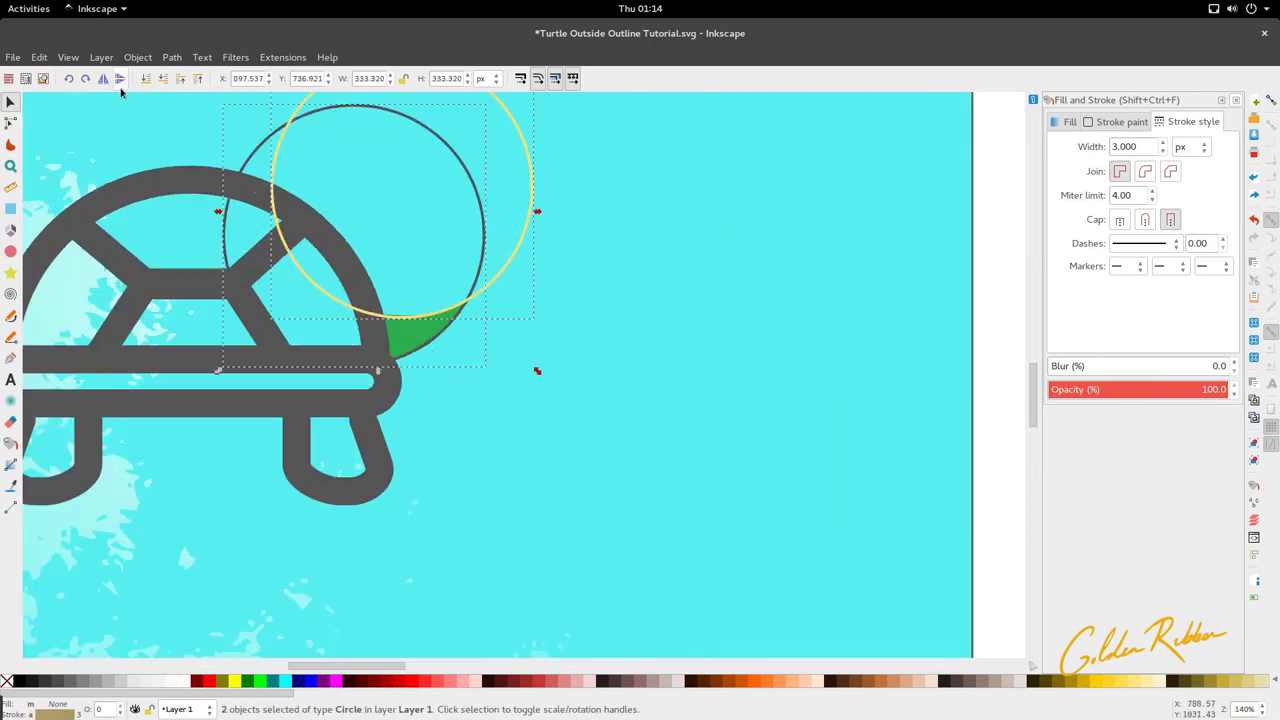
click(172, 57)
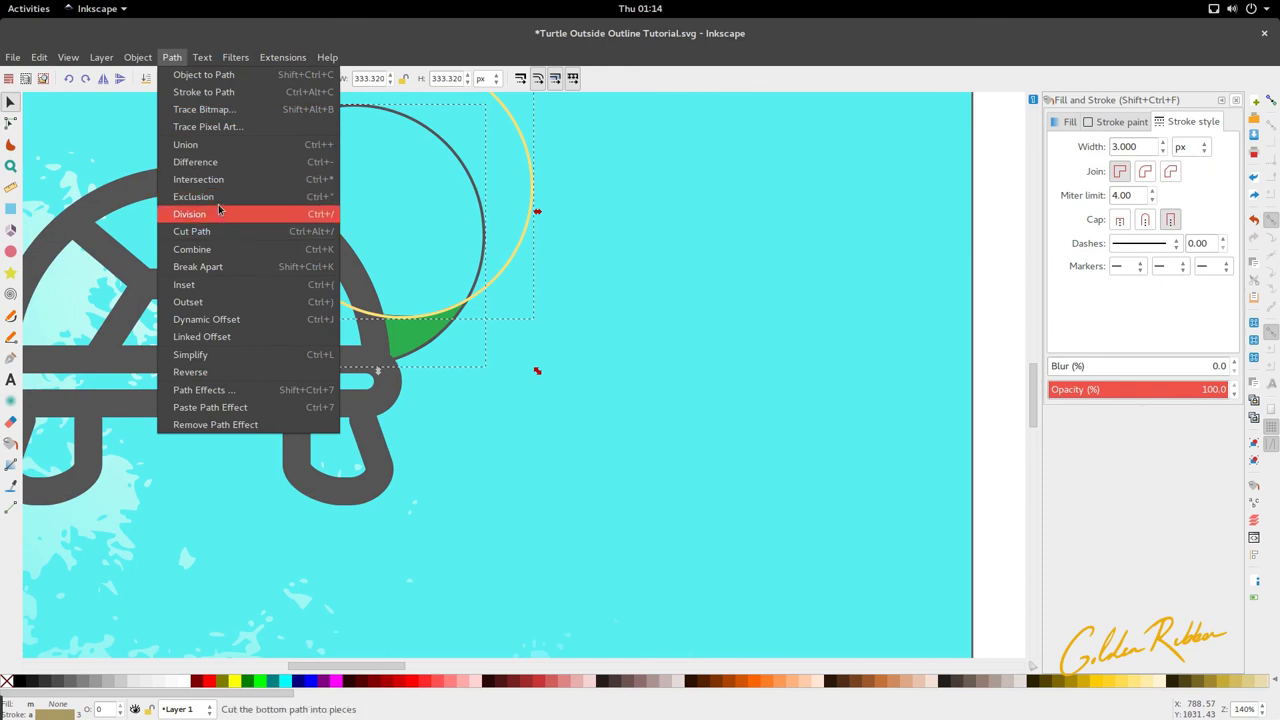
click(220, 162)
Examine the thin crescent for the parts that lie outside the green tail shape
scroll(517, 407, down, 1)
scroll(455, 305, down, 1)
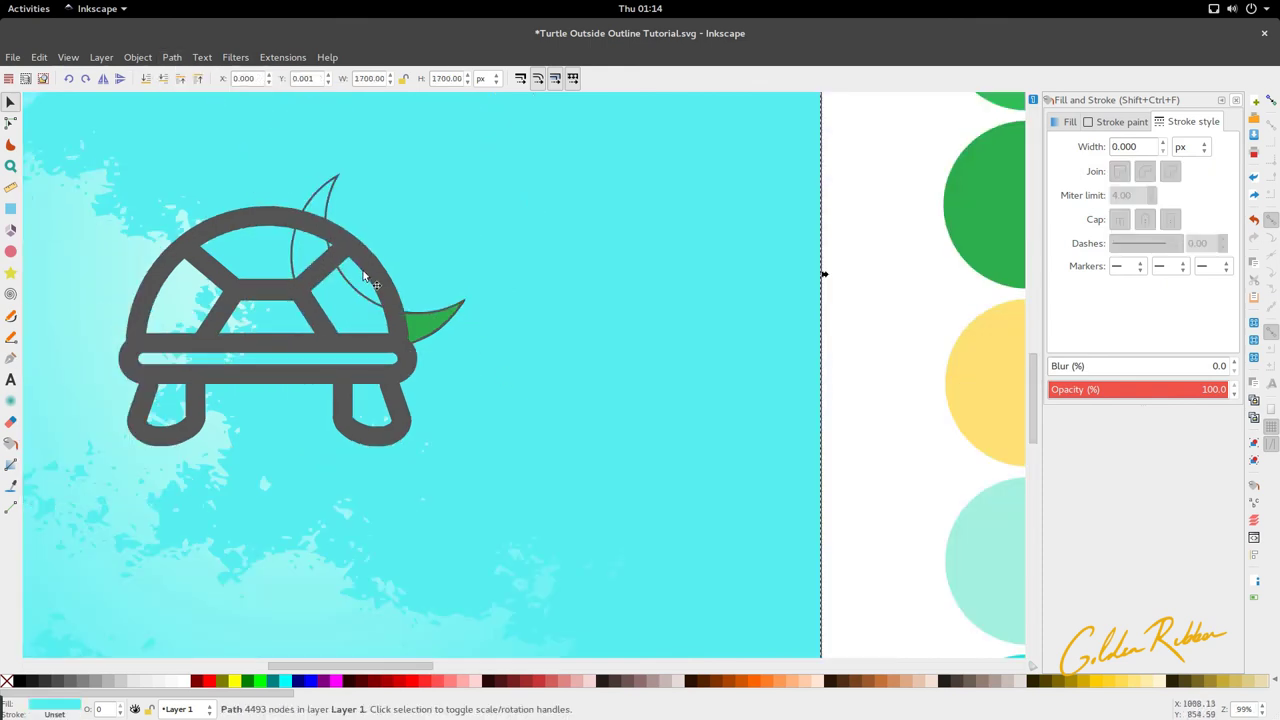
scroll(445, 287, down, 2)
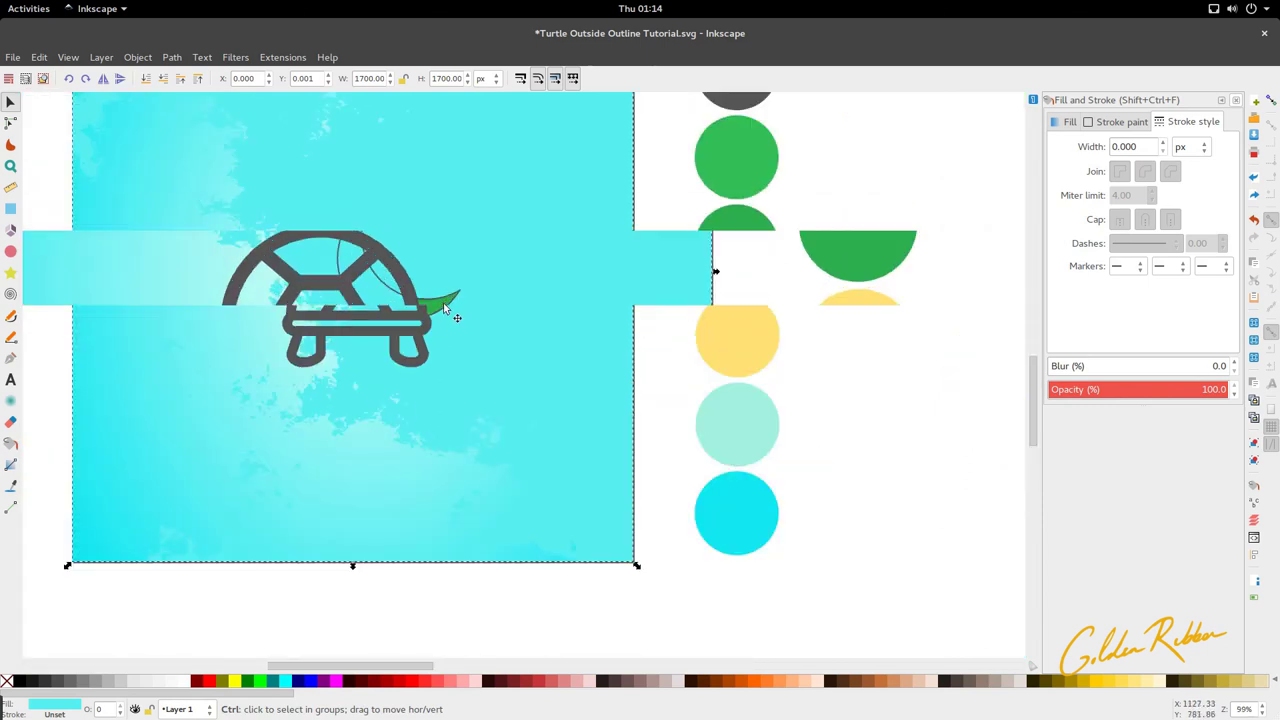
scroll(445, 308, up, 1)
scroll(338, 318, down, 2)
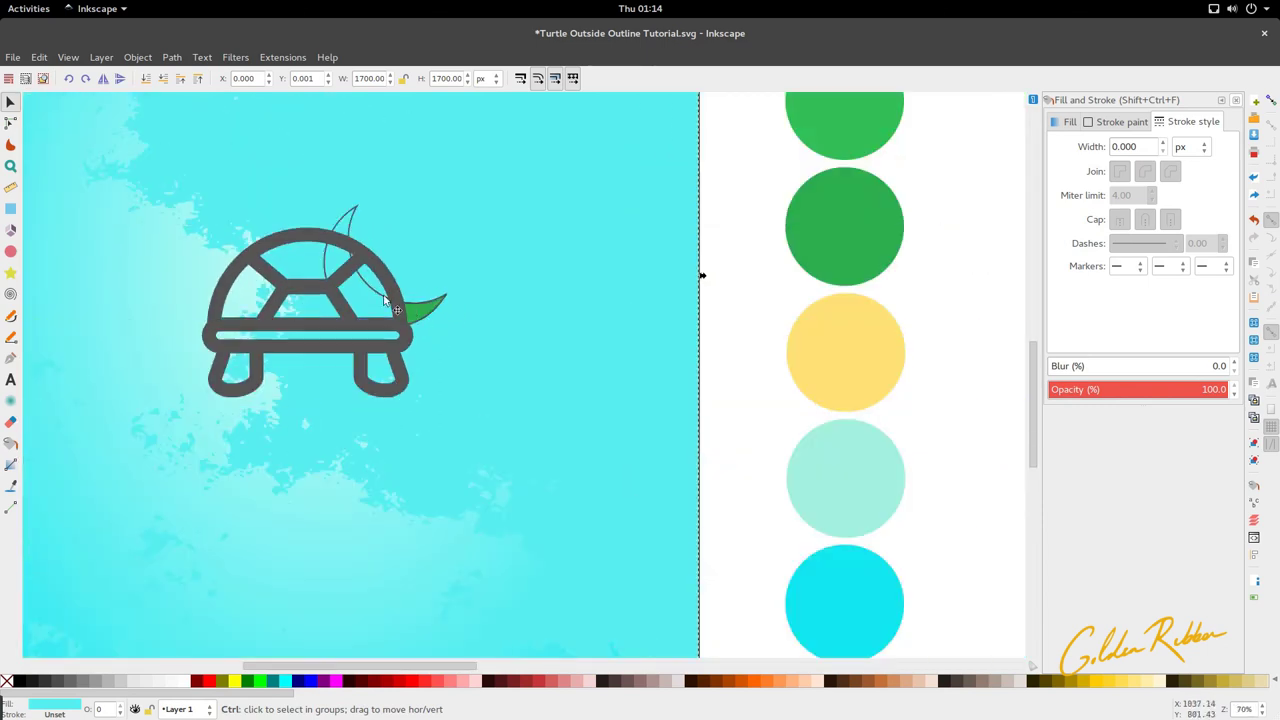
scroll(355, 305, up, 2)
ctrl+click(364, 296)
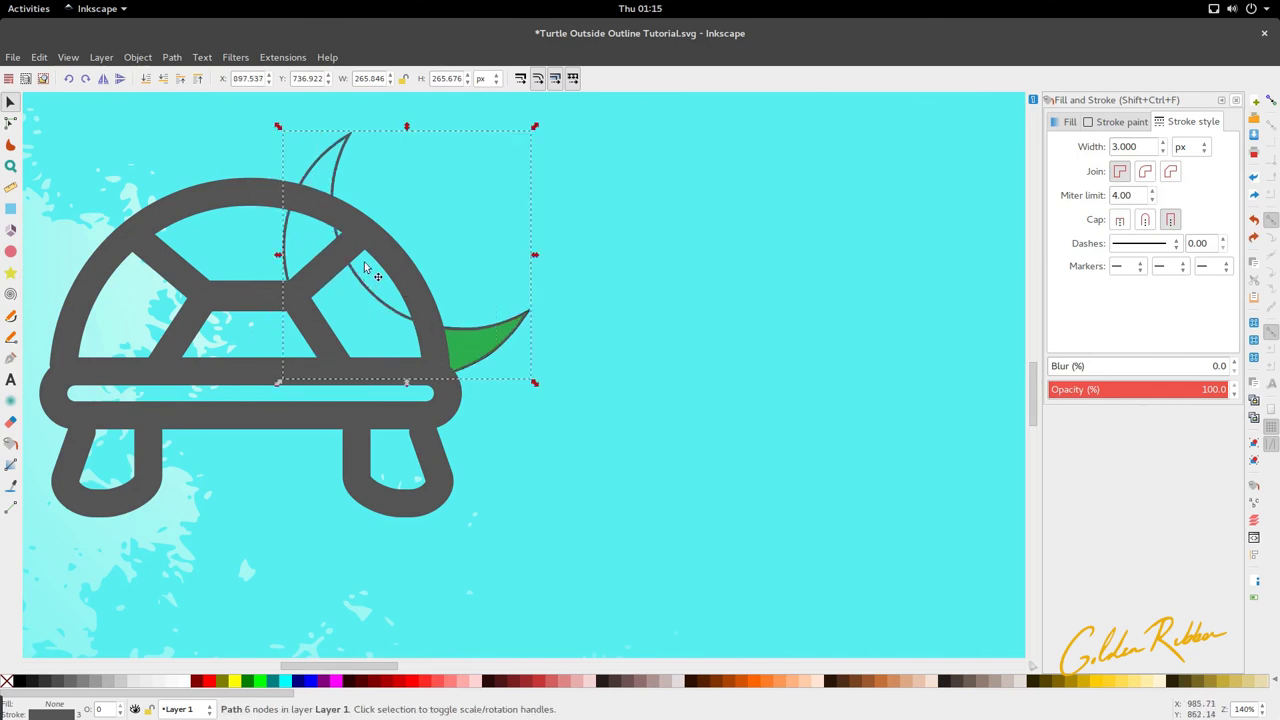
scroll(397, 225, down, 2)
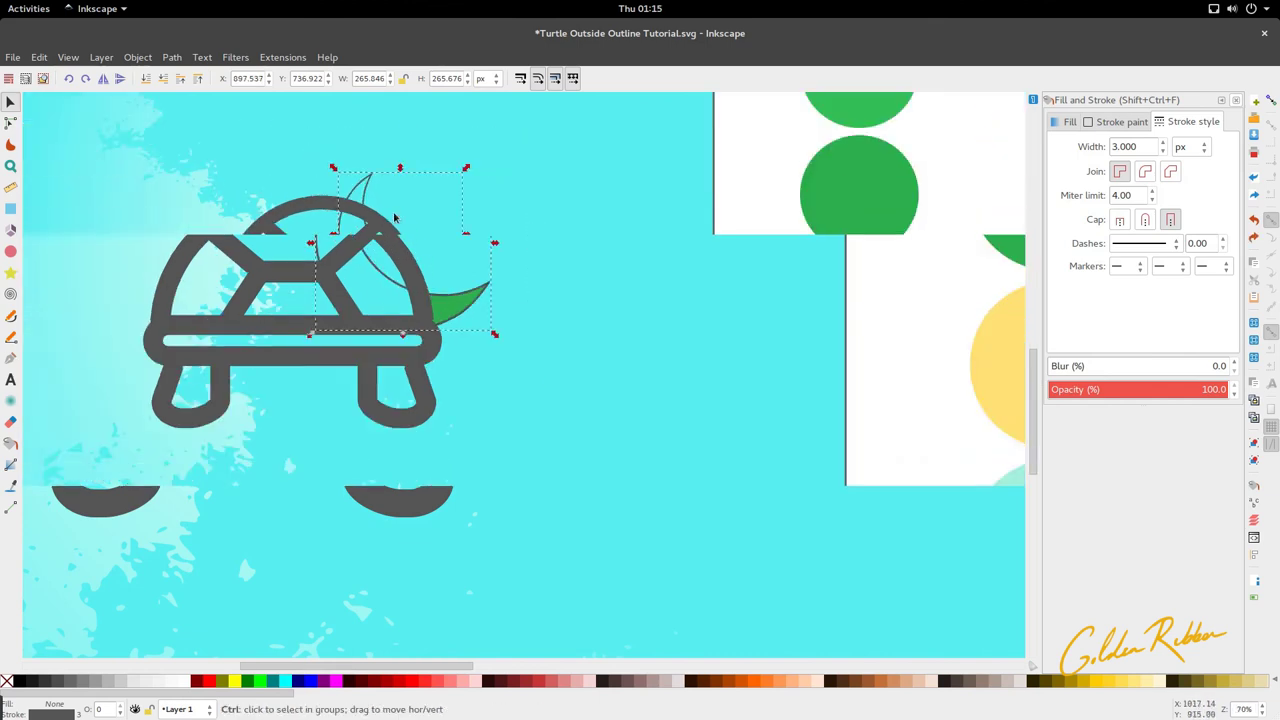
scroll(353, 213, up, 2)
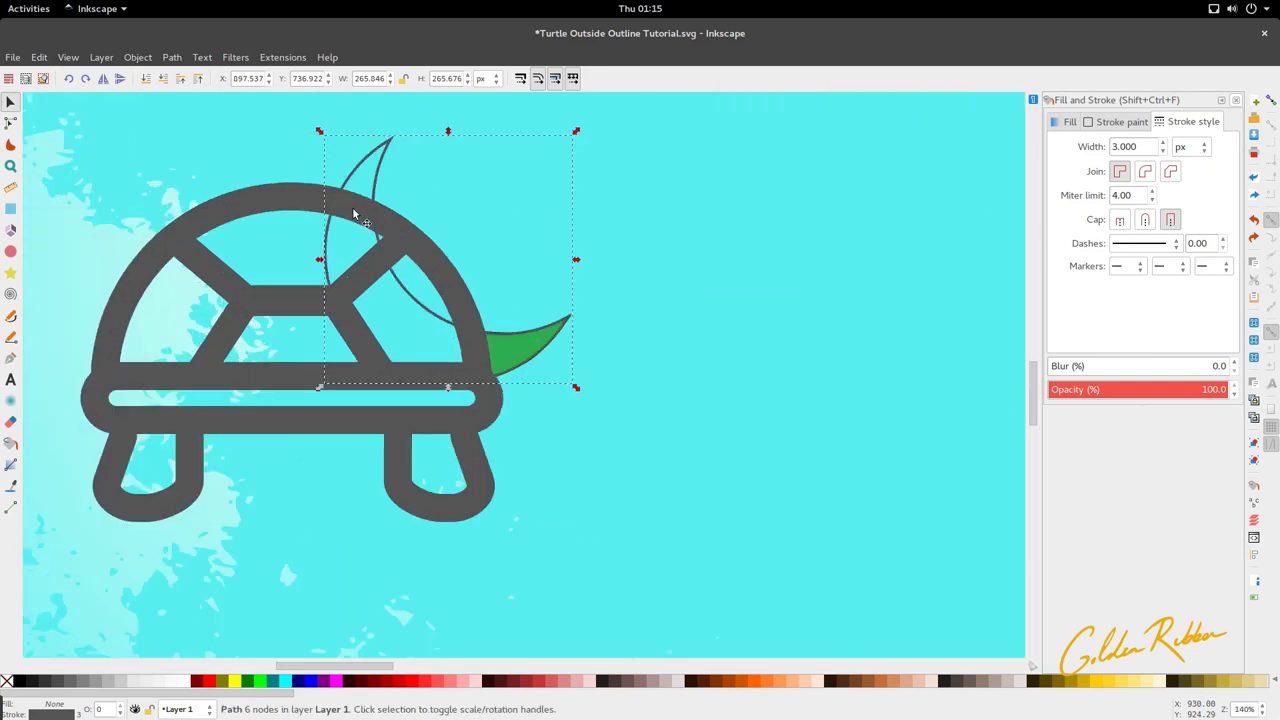
Draw a rounded rectangle about 147 by 99 px over the crescent's upper tip, above the shell
key(b)
click(10, 208)
key(s)
key(b)
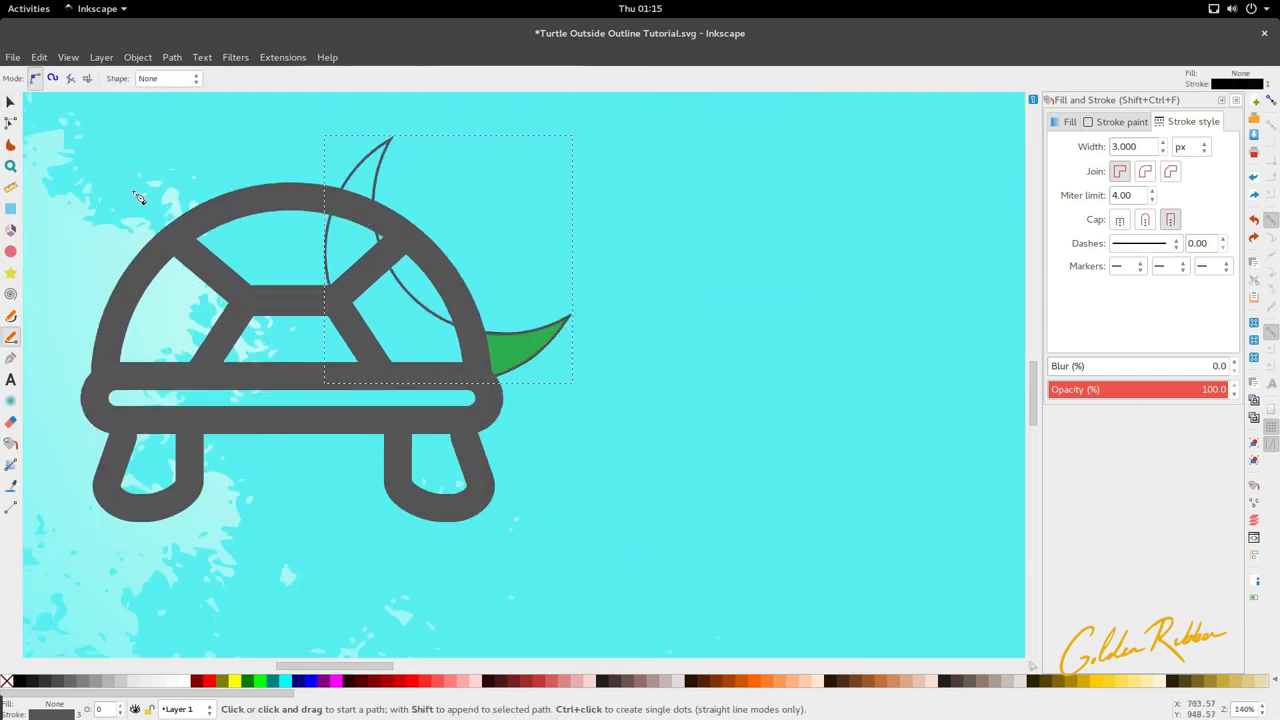
click(10, 208)
drag(300, 121, 443, 219)
key(s)
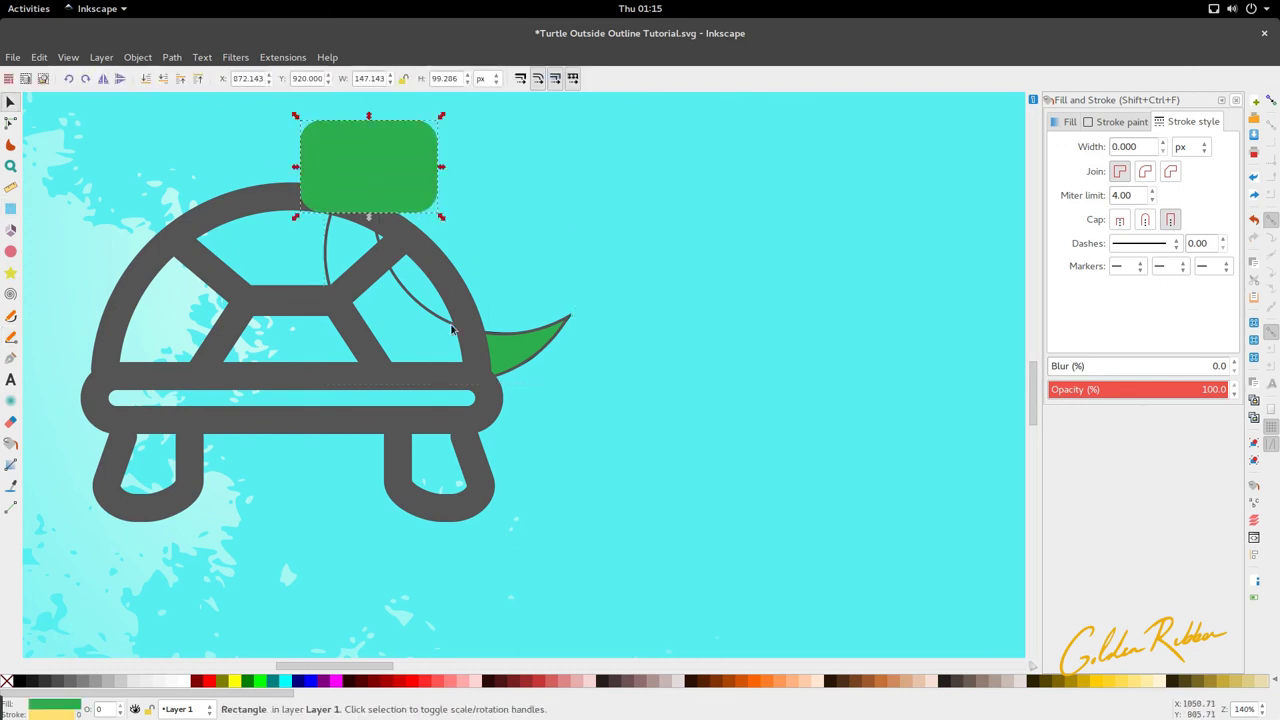
Subtract the green rectangle from the crescent with a Difference operation
shift+click(416, 303)
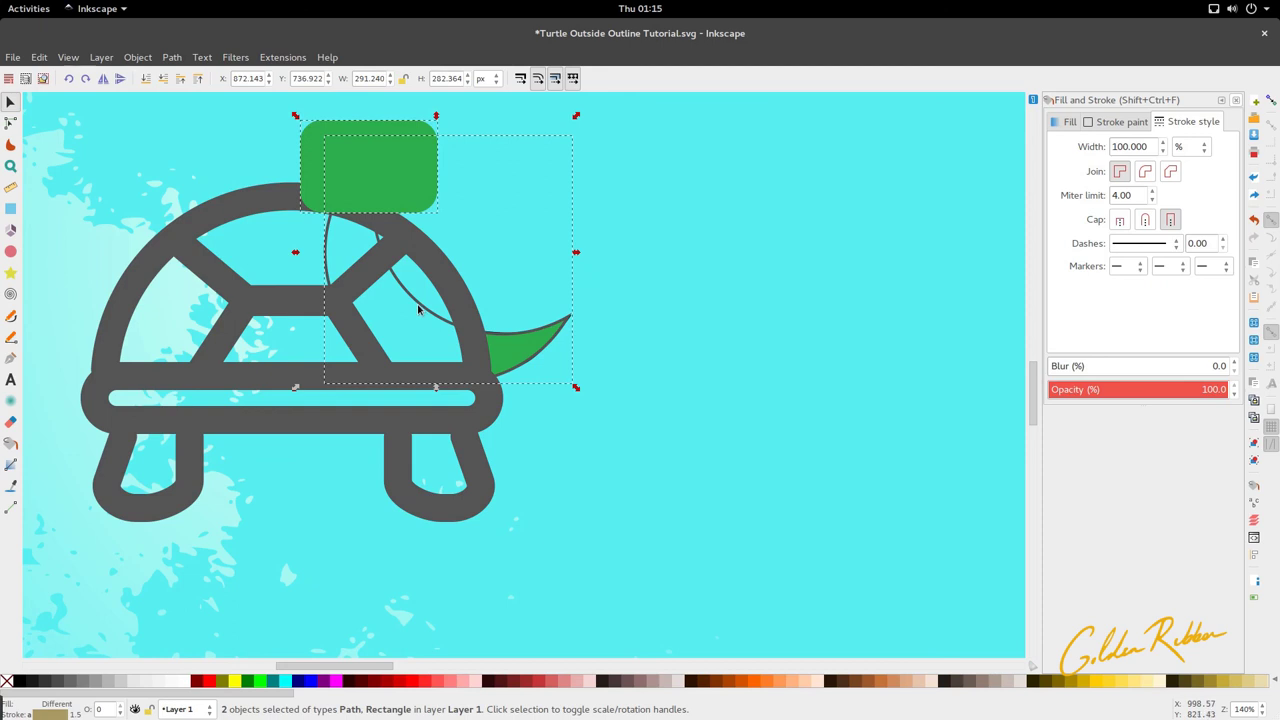
click(176, 59)
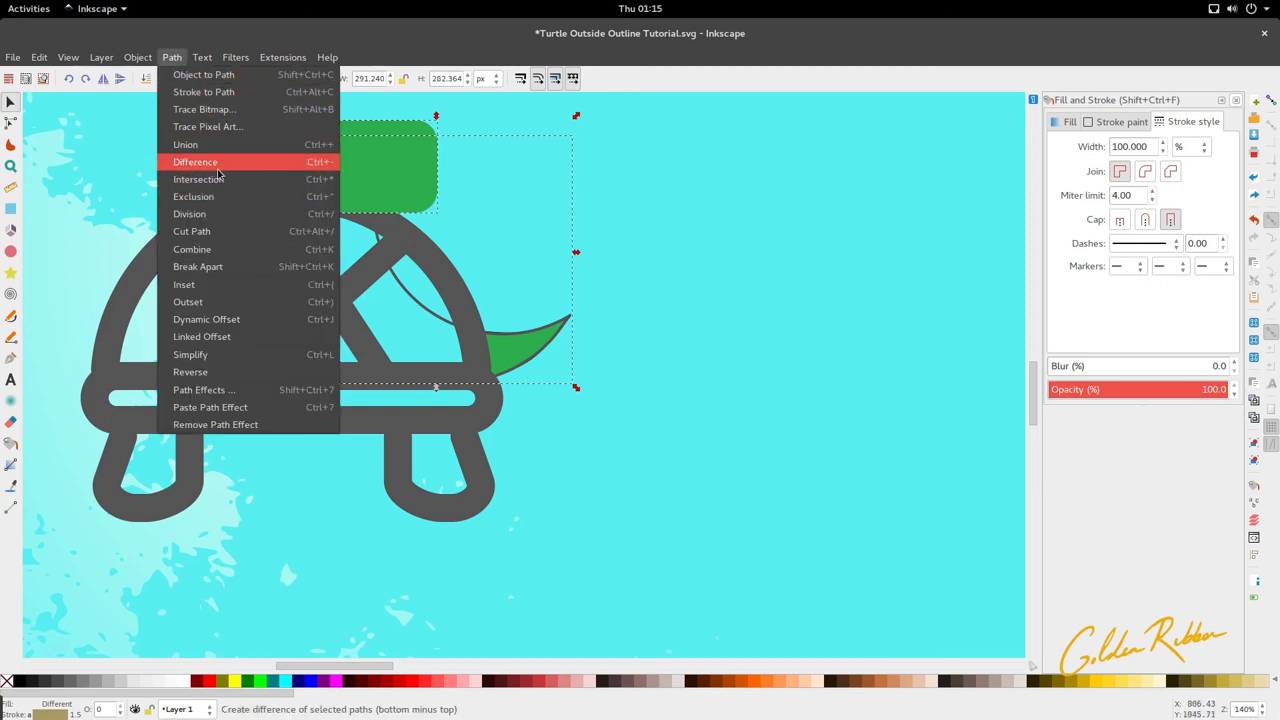
click(200, 160)
Duplicate the shell's dome outline and give the copy's stroke the green sampled from the tail shape
click(438, 268)
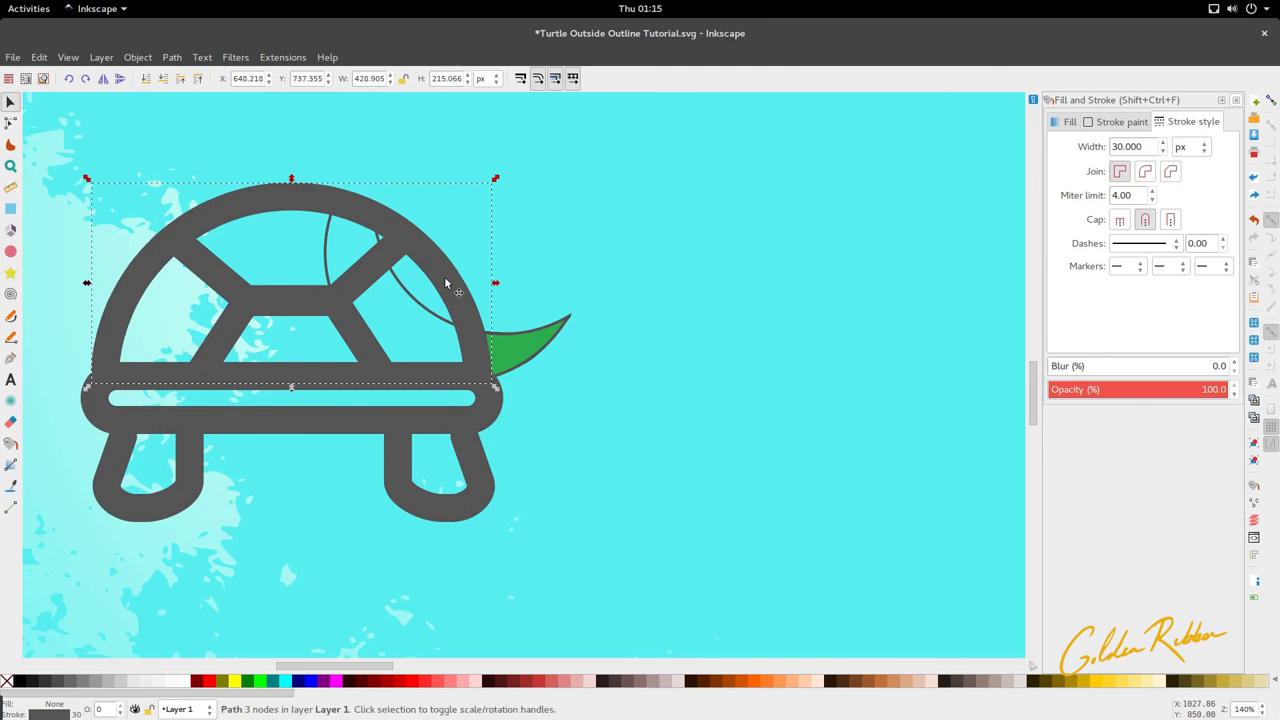
key(n)
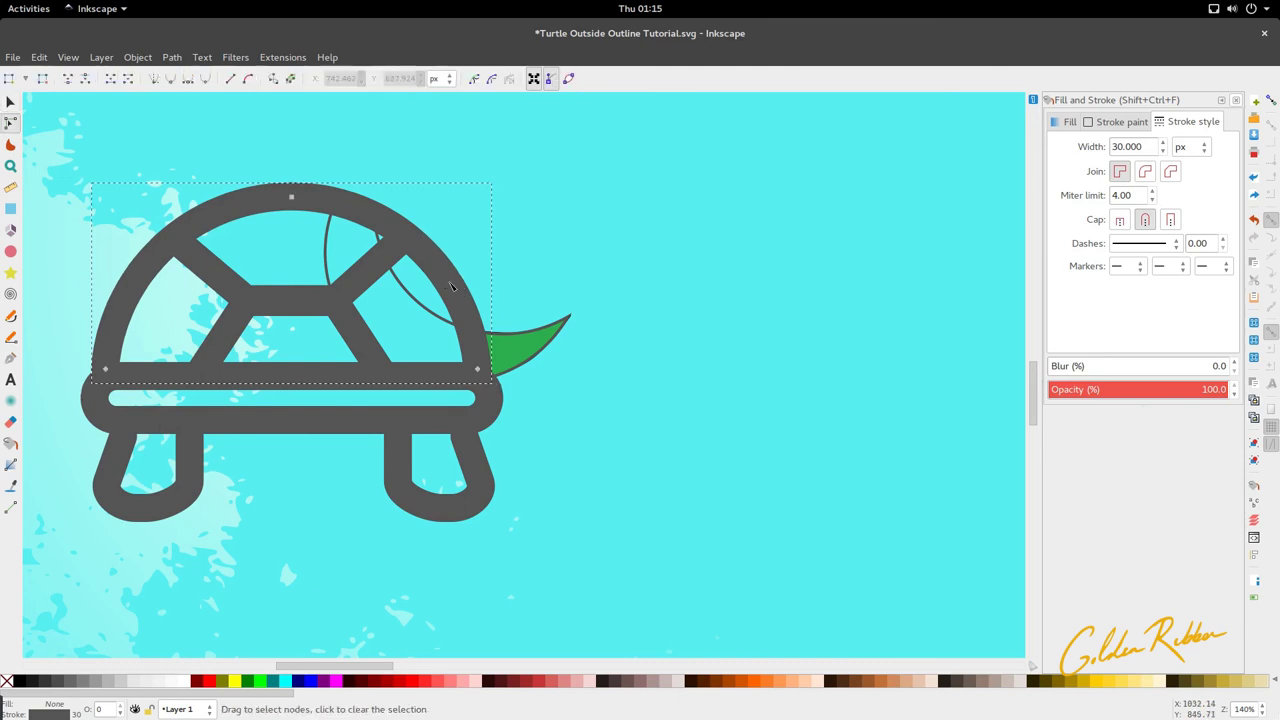
key(d)
shift+click(500, 348)
key(s)
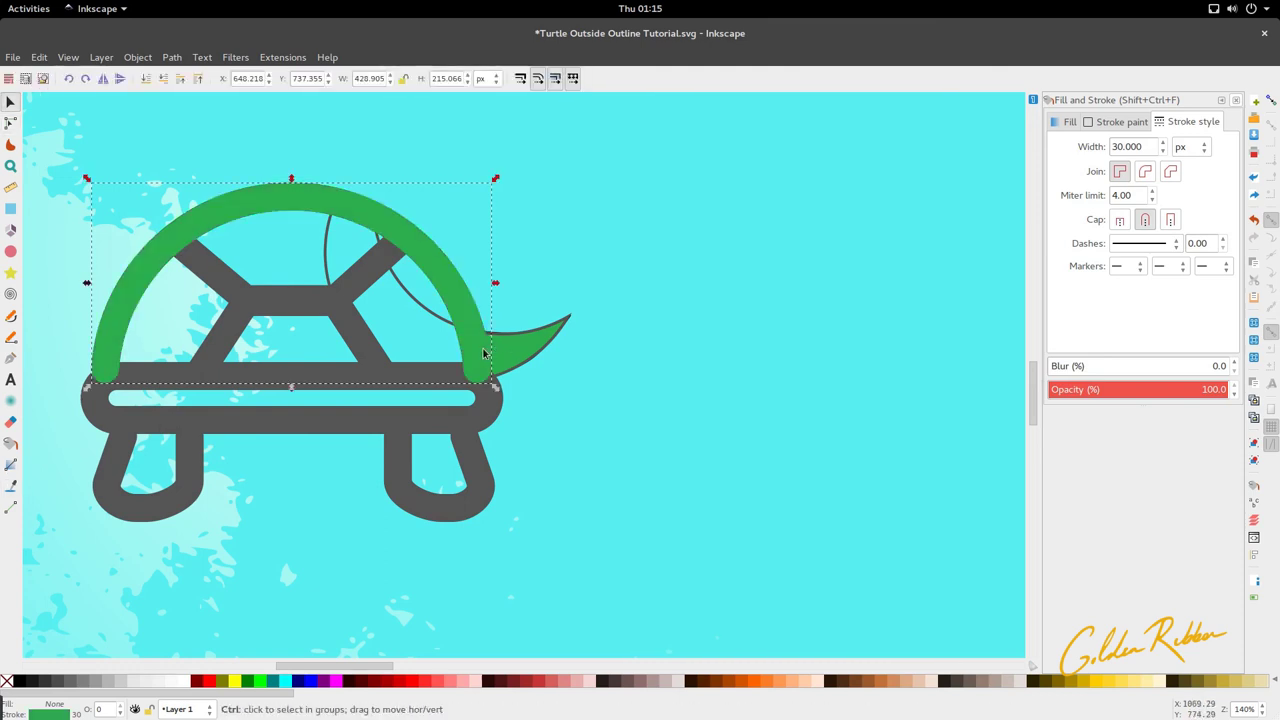
Close the green dome path by joining its two lower end nodes with a new segment
click(483, 354)
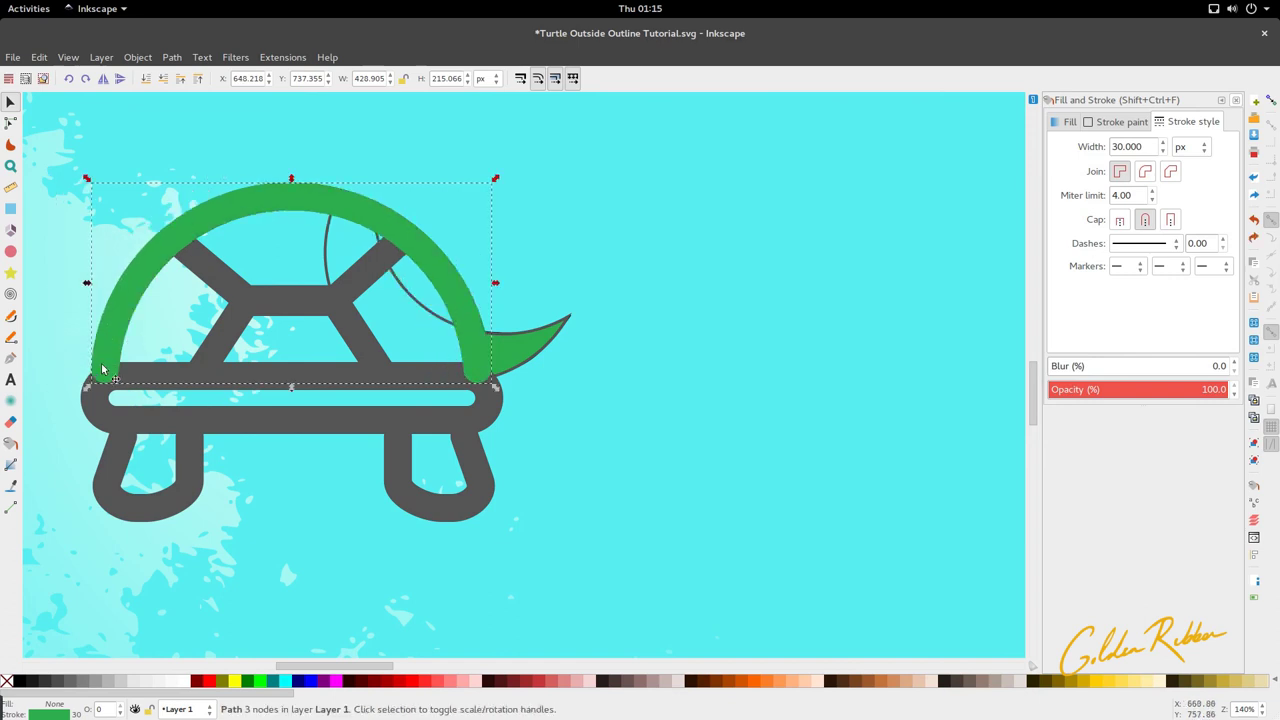
key(n)
drag(72, 356, 494, 388)
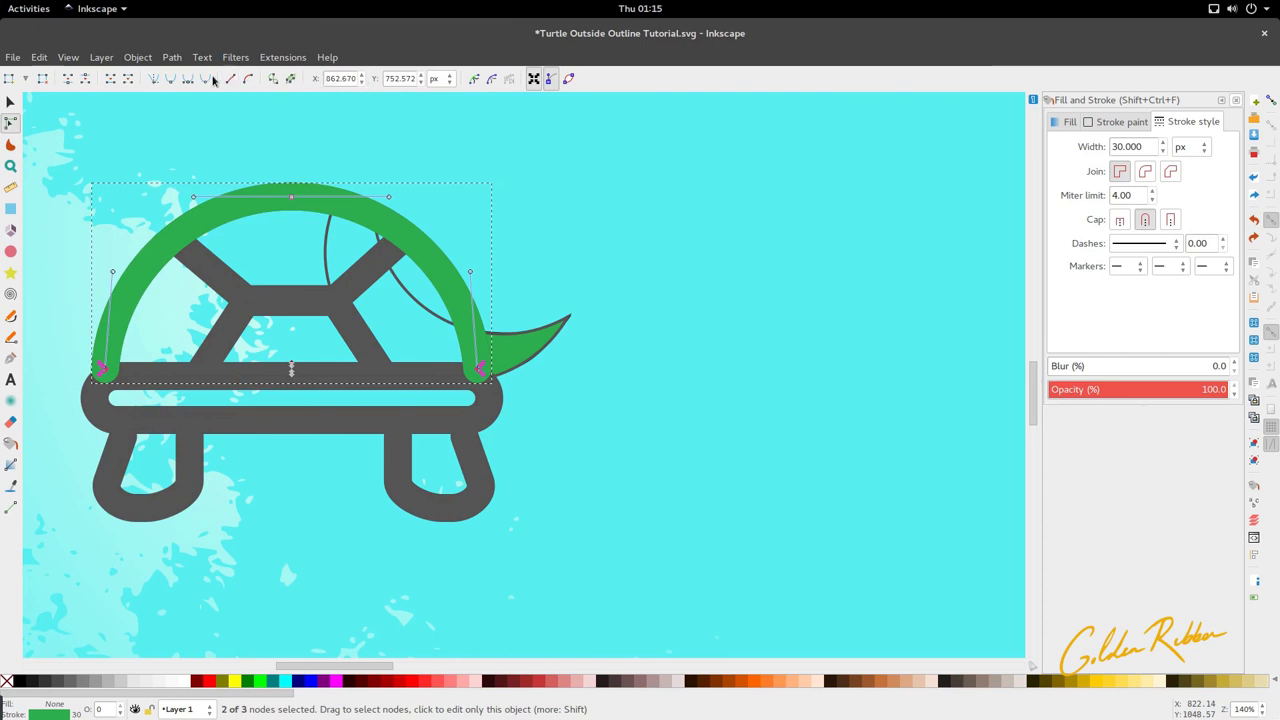
click(113, 82)
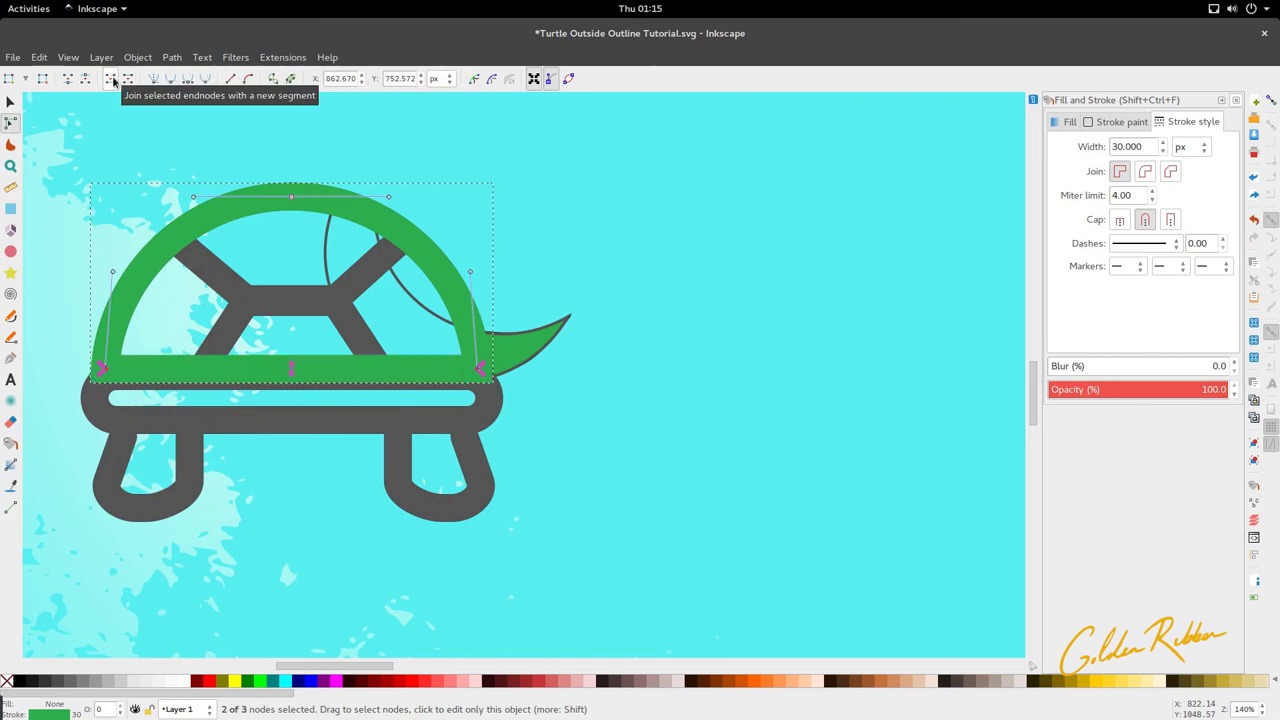
Subtract the closed green dome from the remaining crescent with a Difference operation
key(s)
shift+click(414, 307)
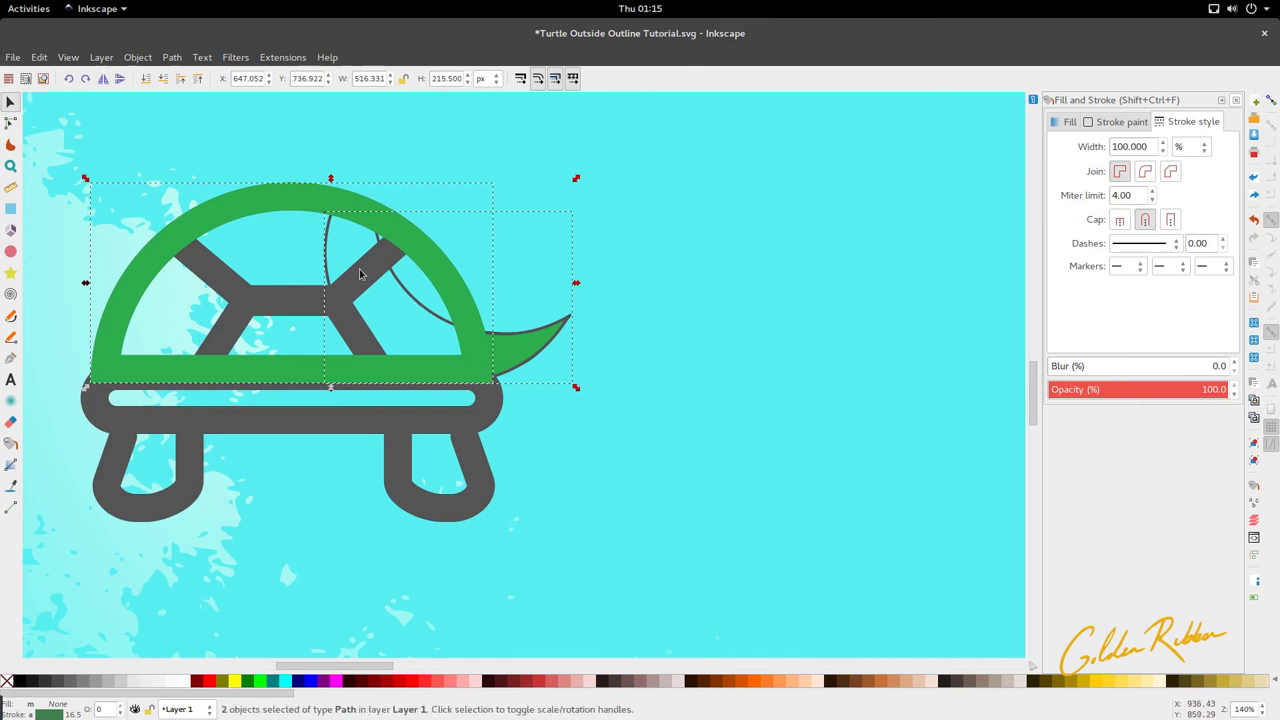
click(150, 57)
mouse_move(172, 57)
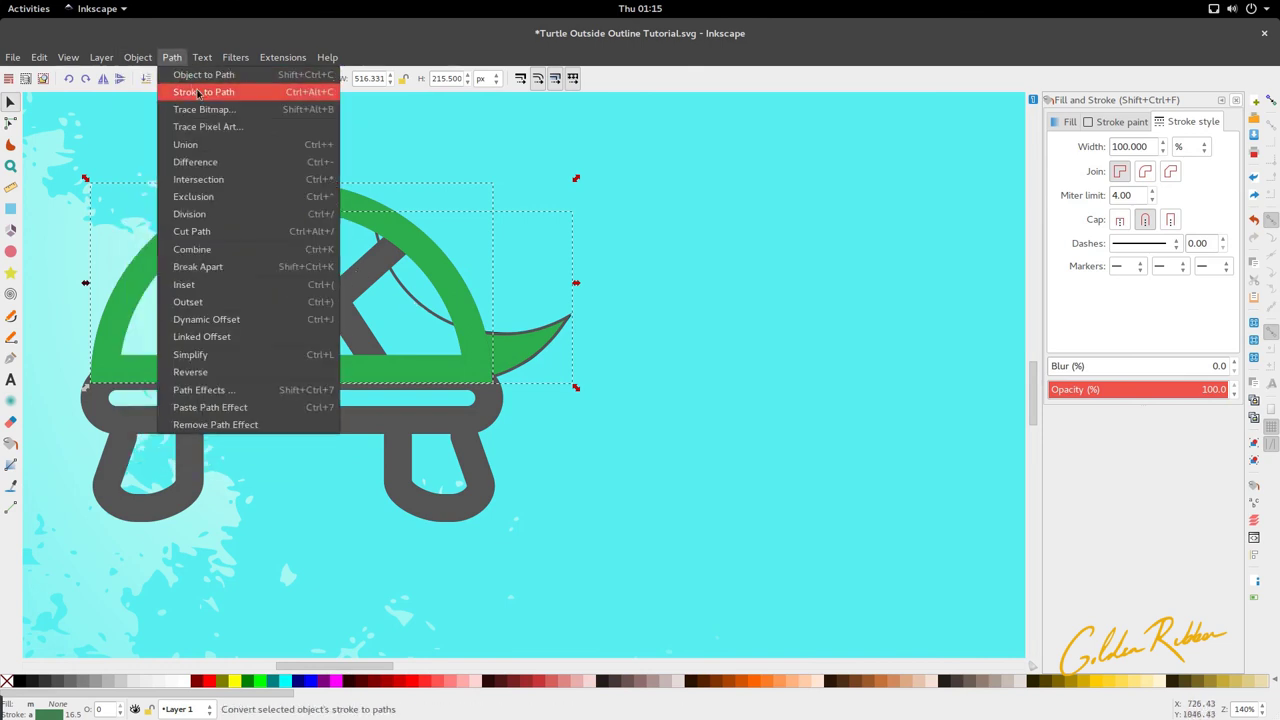
click(233, 172)
Pull the green guide shape out of the tail outline and delete it
click(514, 277)
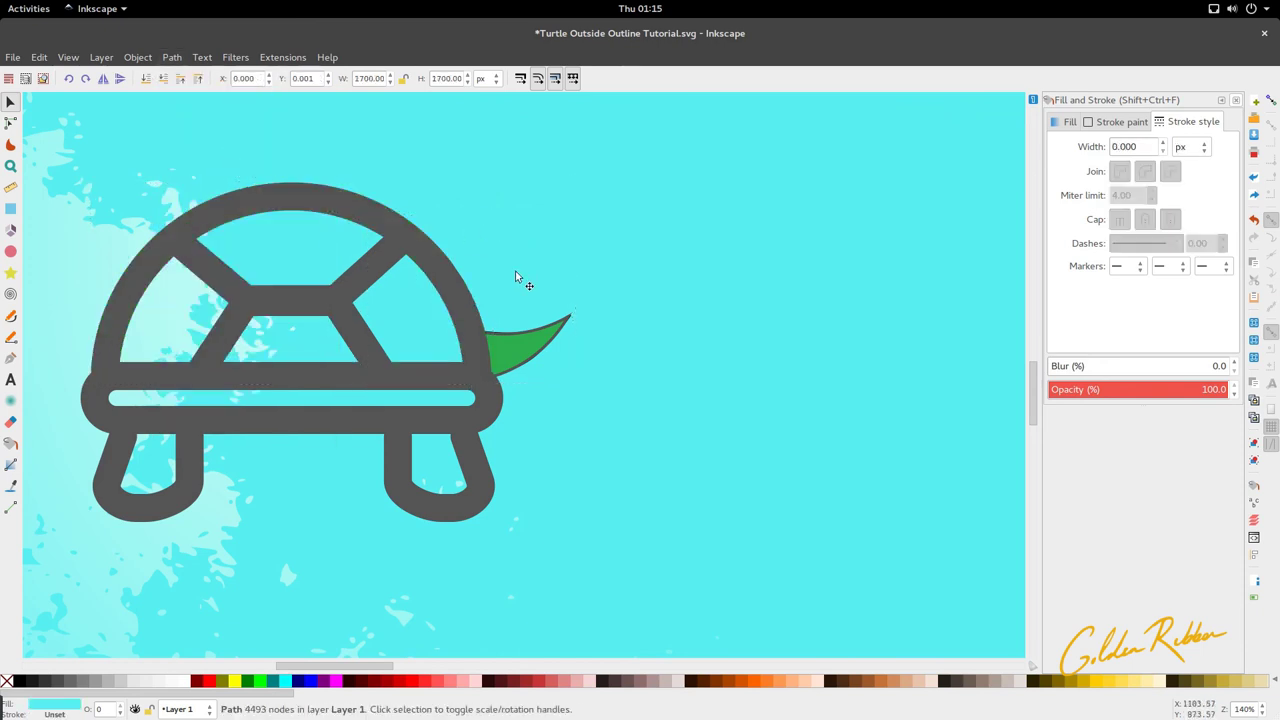
scroll(514, 370, down, 2)
scroll(530, 378, up, 2)
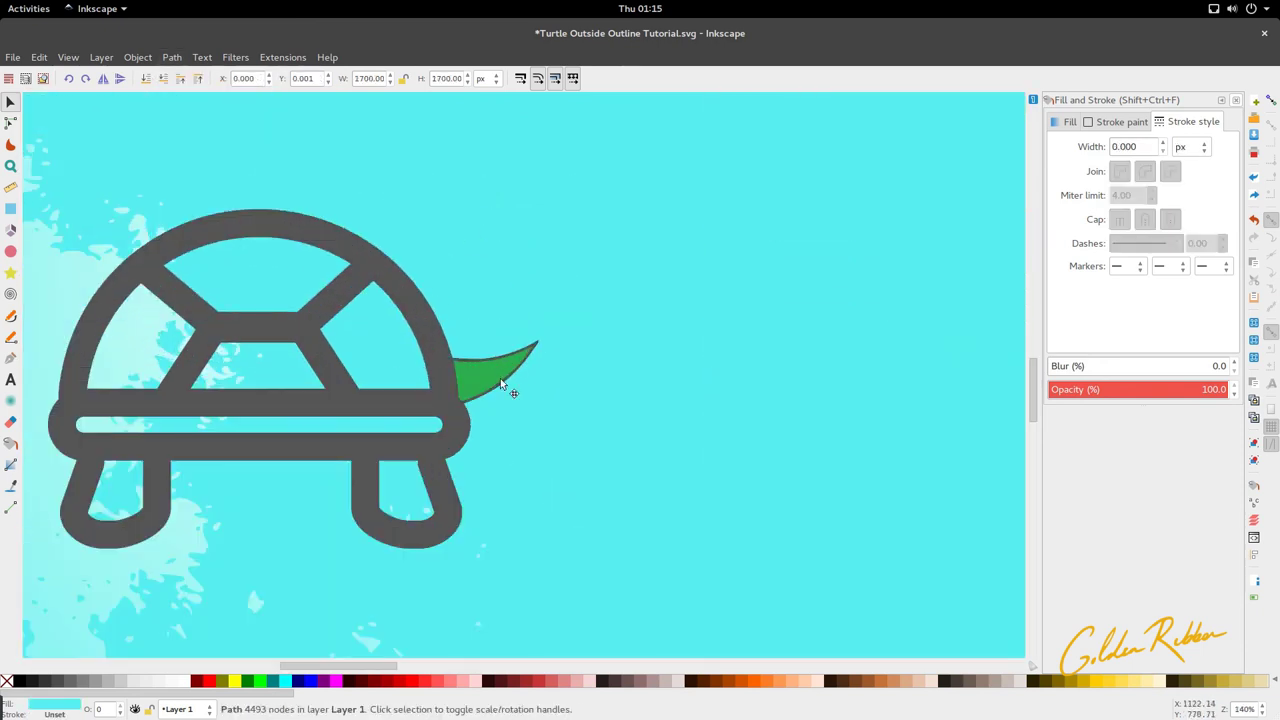
click(503, 383)
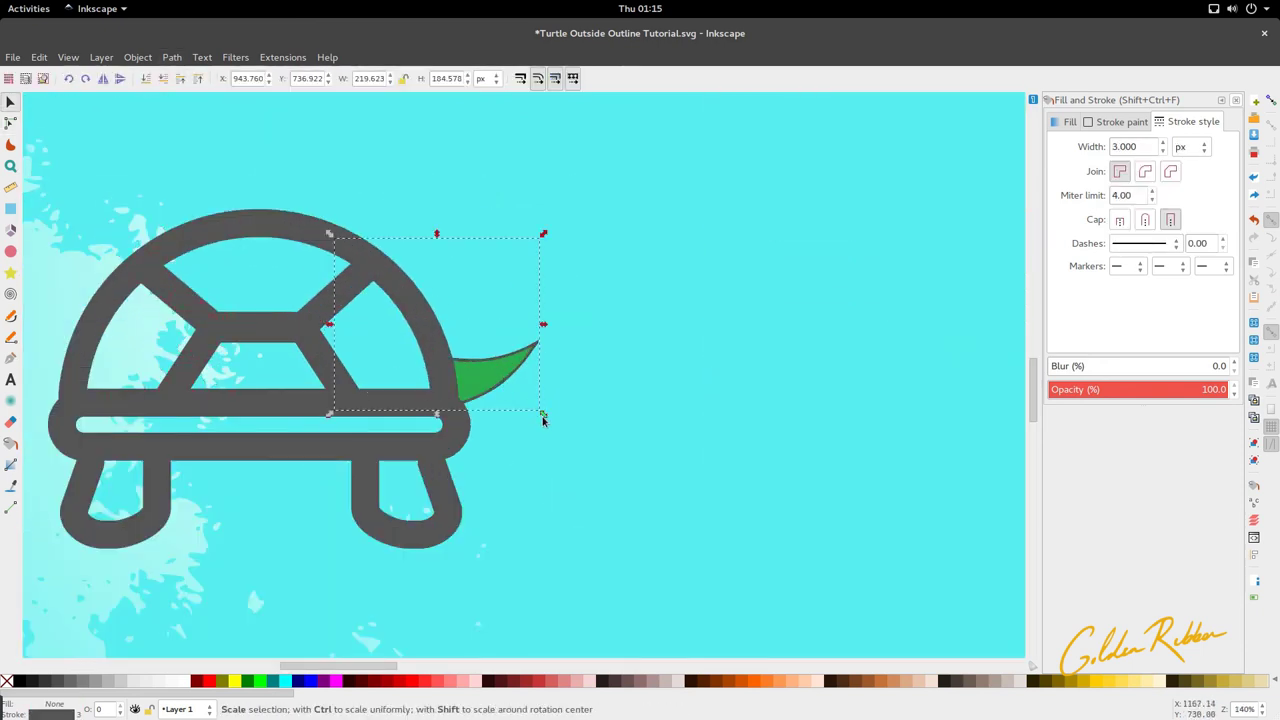
key(n)
key(s)
double_click(492, 373)
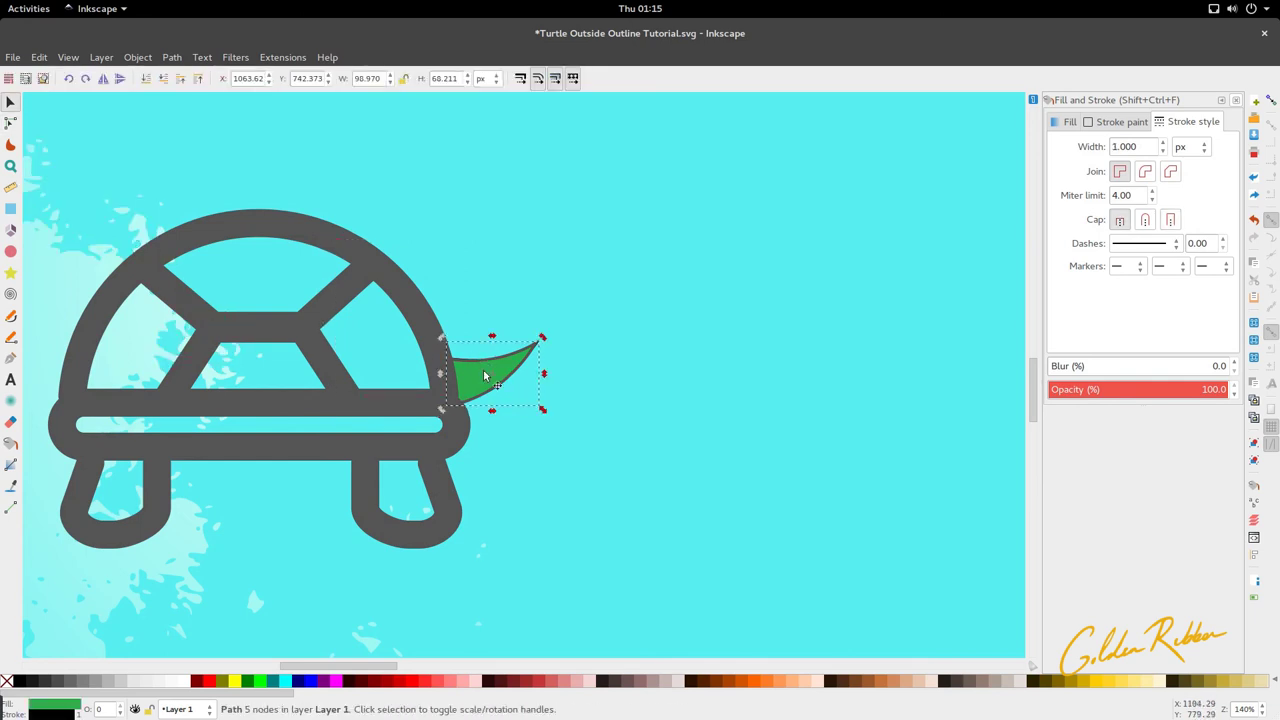
key(s)
drag(475, 379, 675, 387)
key(Delete)
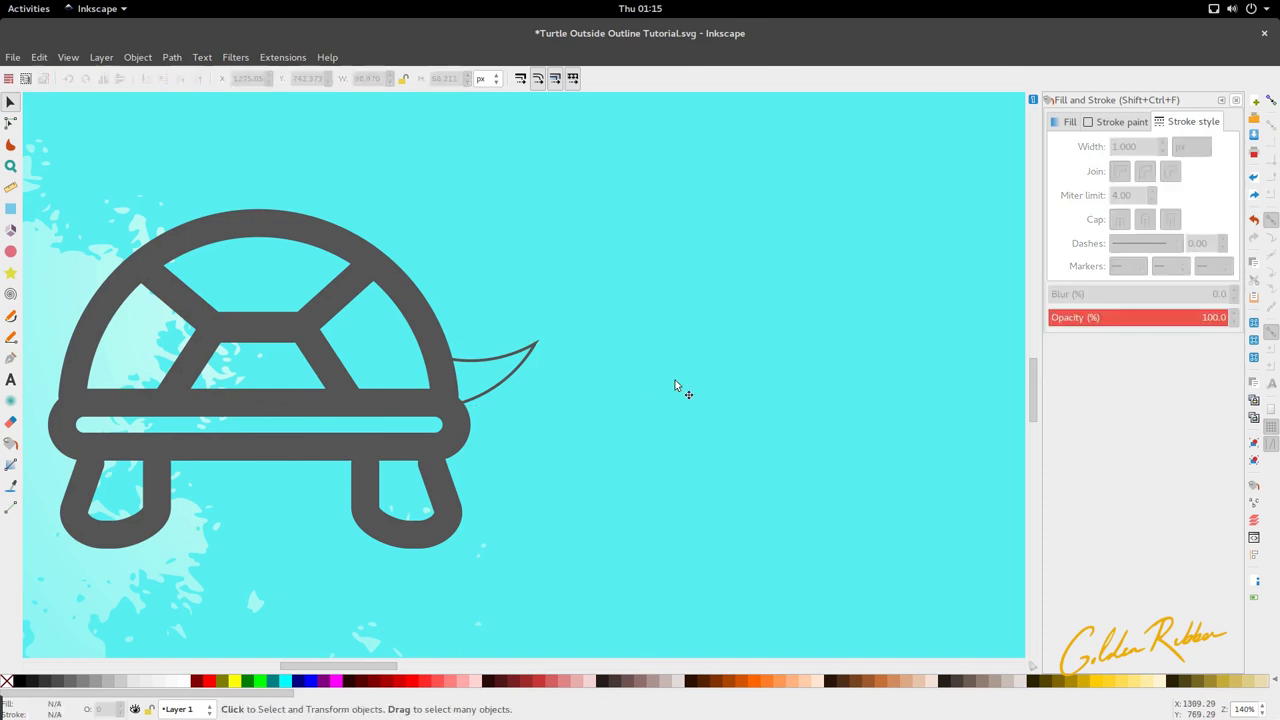
Scale the tail outline down to about 194 by 165 px and move it clear of the shell
click(508, 381)
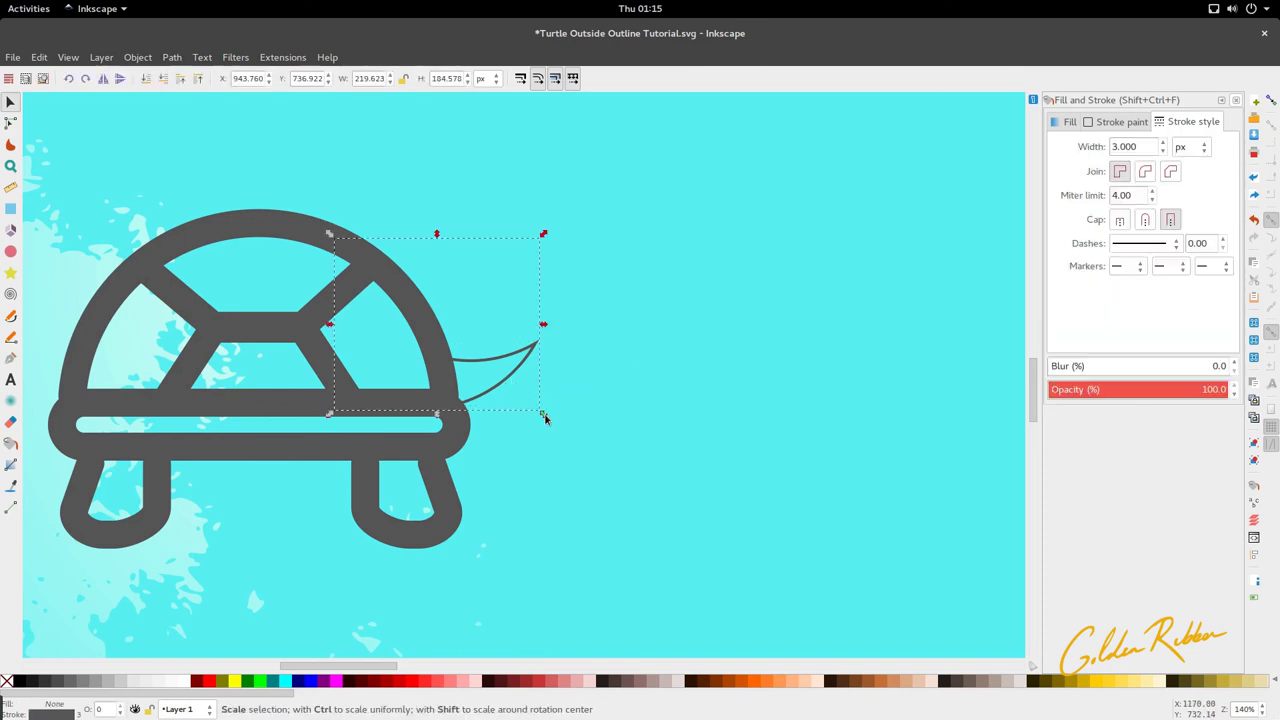
drag(543, 416, 535, 420)
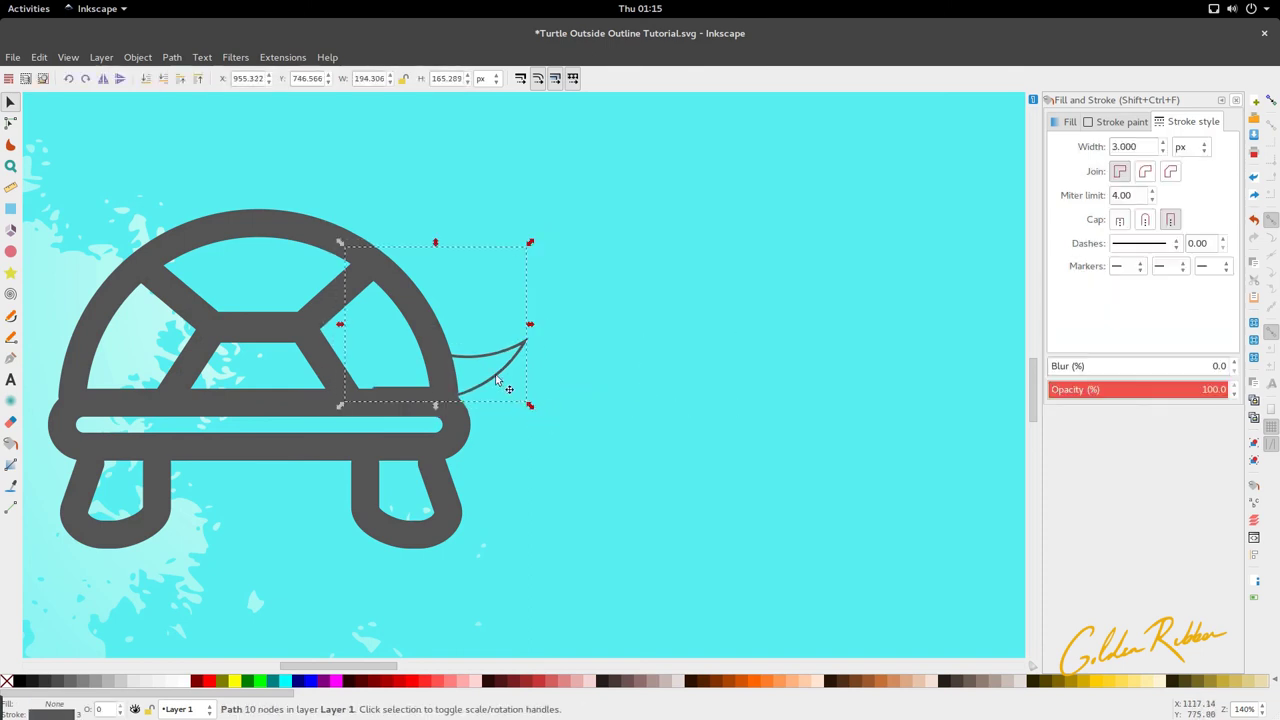
mouse_move(496, 376)
mouse_down()
mouse_move(528, 391)
mouse_move(643, 391)
mouse_up()
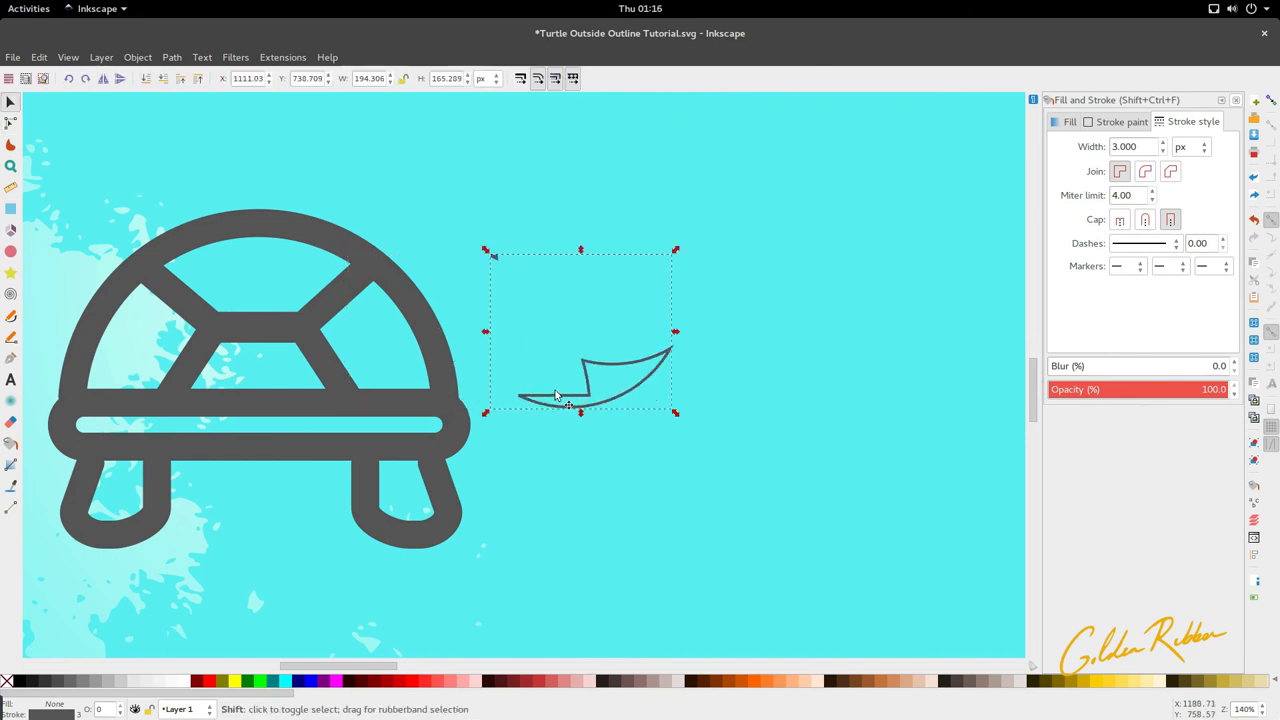
Draw a closed straight-sided polygon around the tail's unwanted long spike, following its inner edge down past the lower curve
scroll(429, 405, right, 4)
scroll(429, 405, up, 3)
key(p)
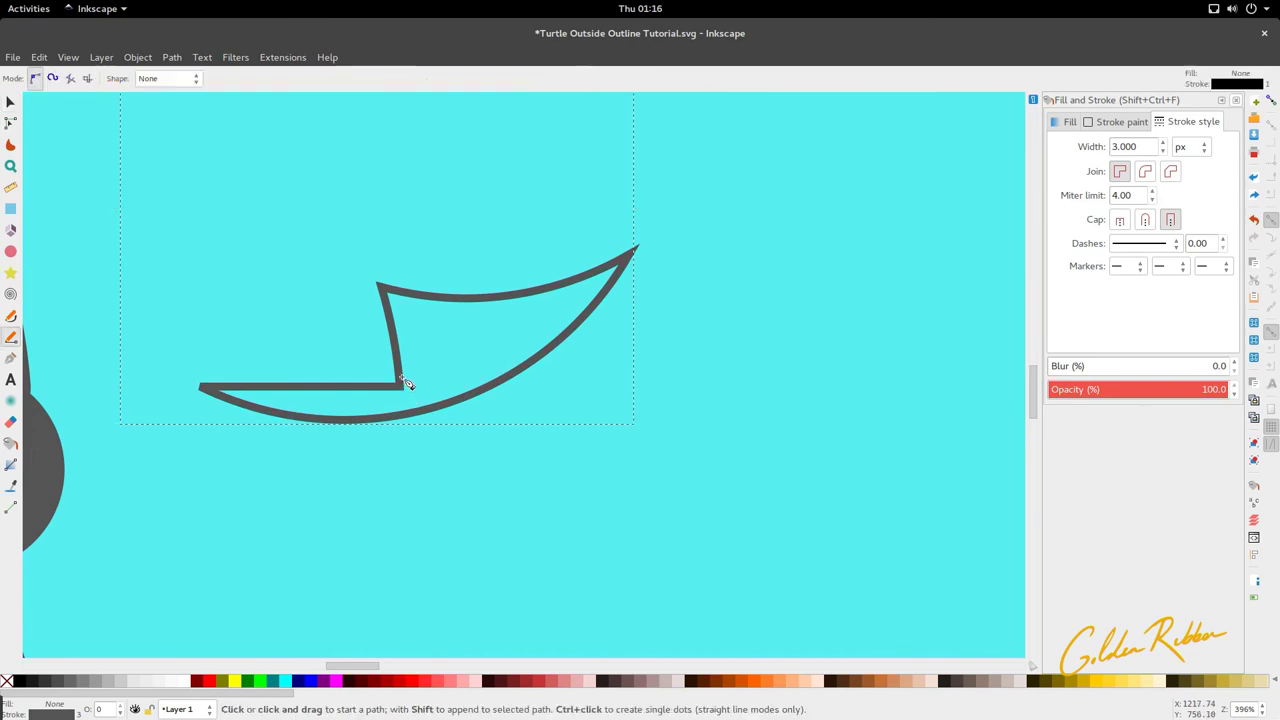
click(398, 350)
drag(409, 411, 407, 429)
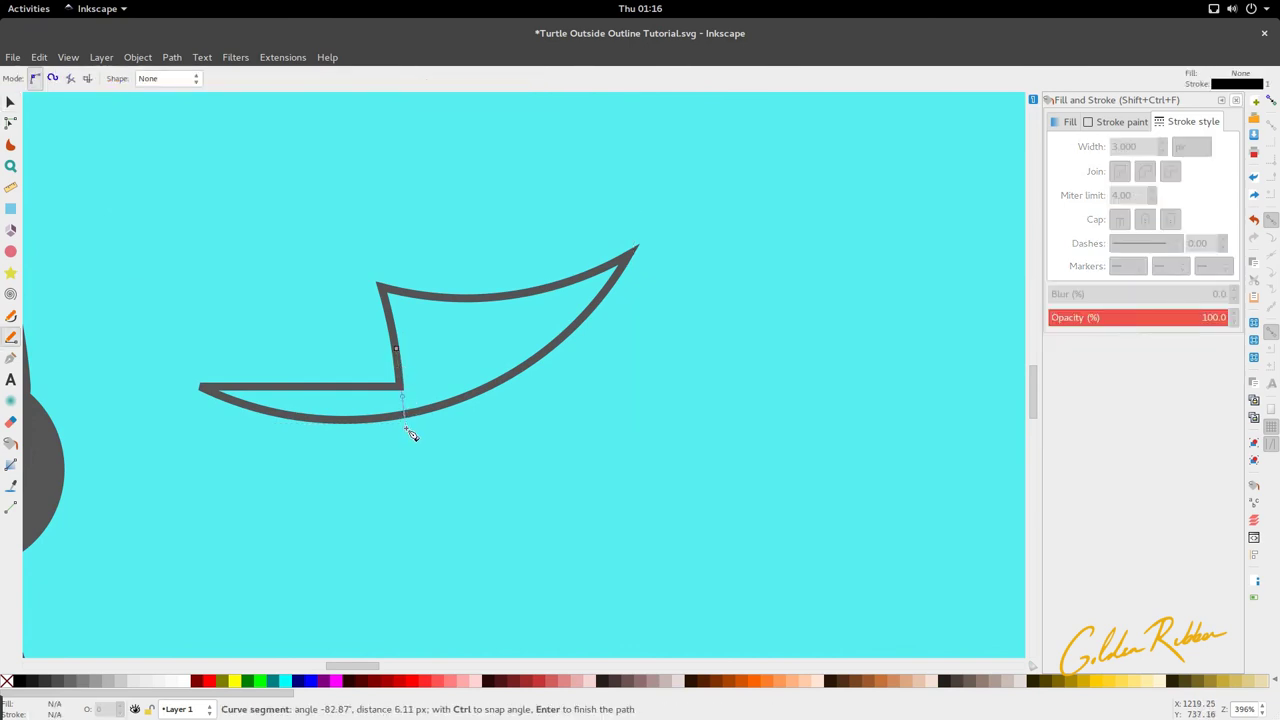
click(193, 389)
click(192, 350)
click(396, 349)
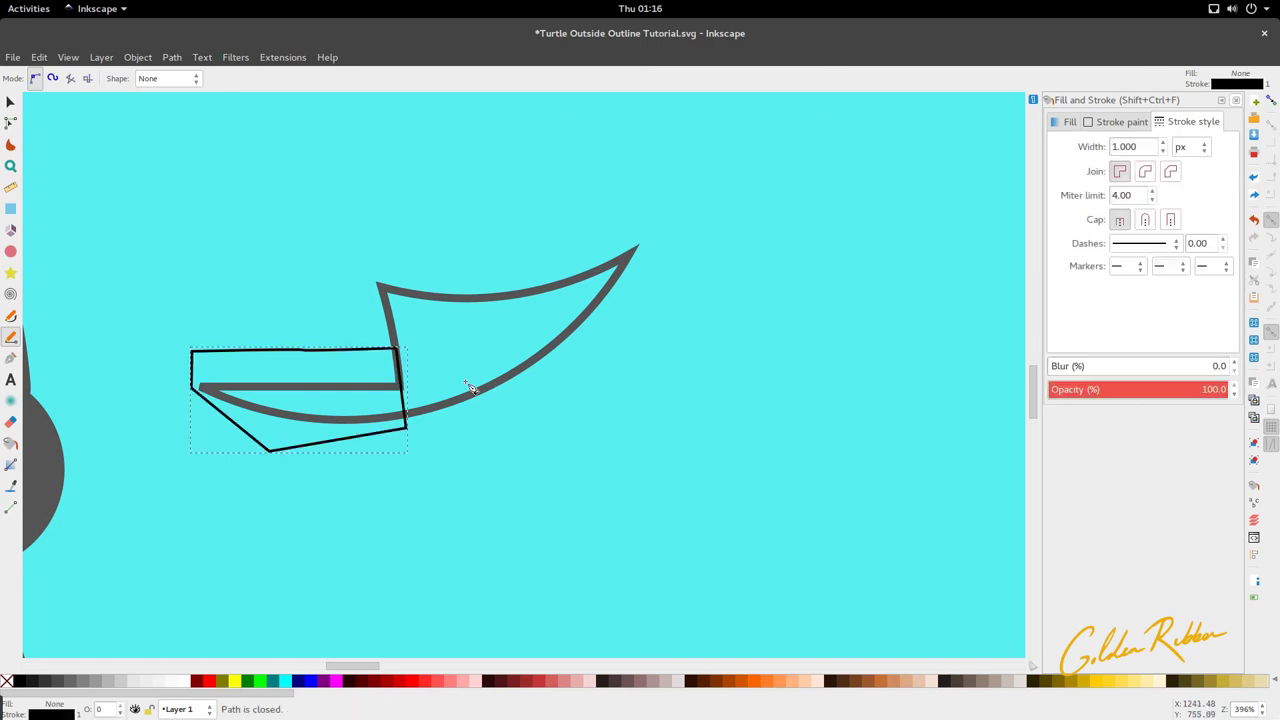
Subtract the polygon from the tail outline with a Difference operation
key(s)
shift+click(466, 398)
click(172, 57)
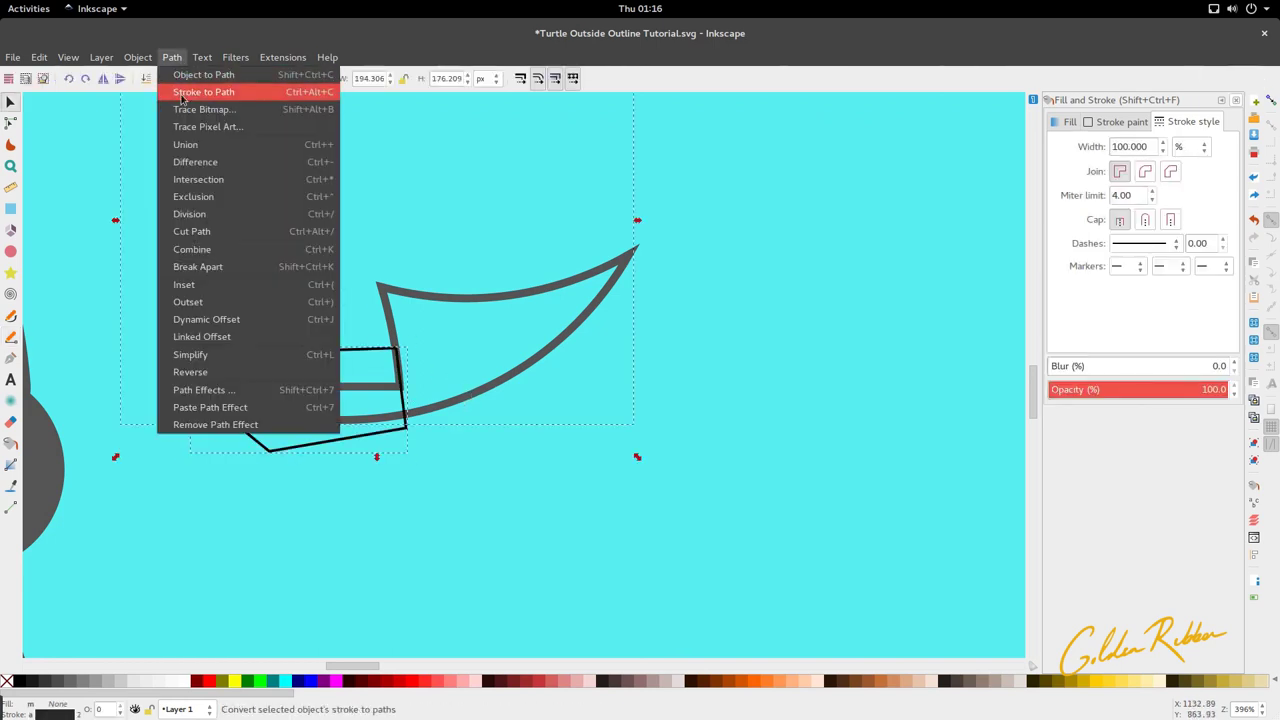
click(200, 160)
ctrl+scroll(373, 305, down, 4)
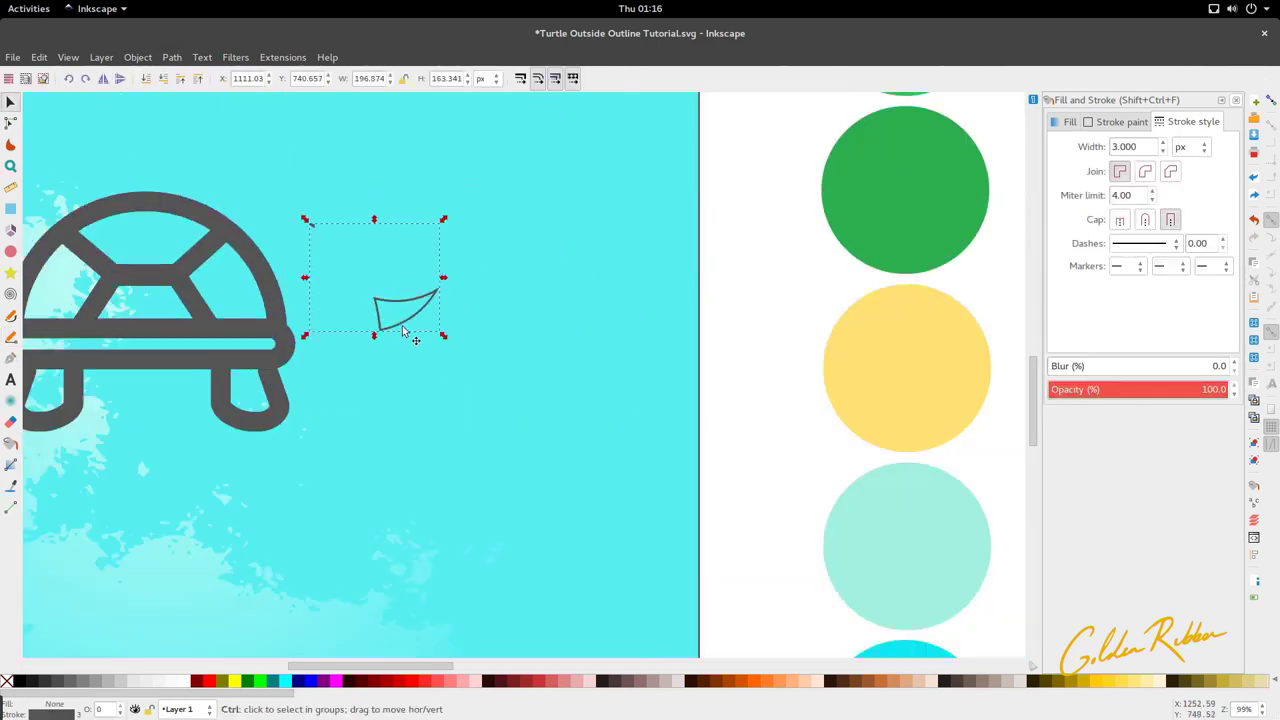
Move the trimmed tail back against the shell's rear edge and delete its three stray nodes on the shell
drag(409, 330, 302, 330)
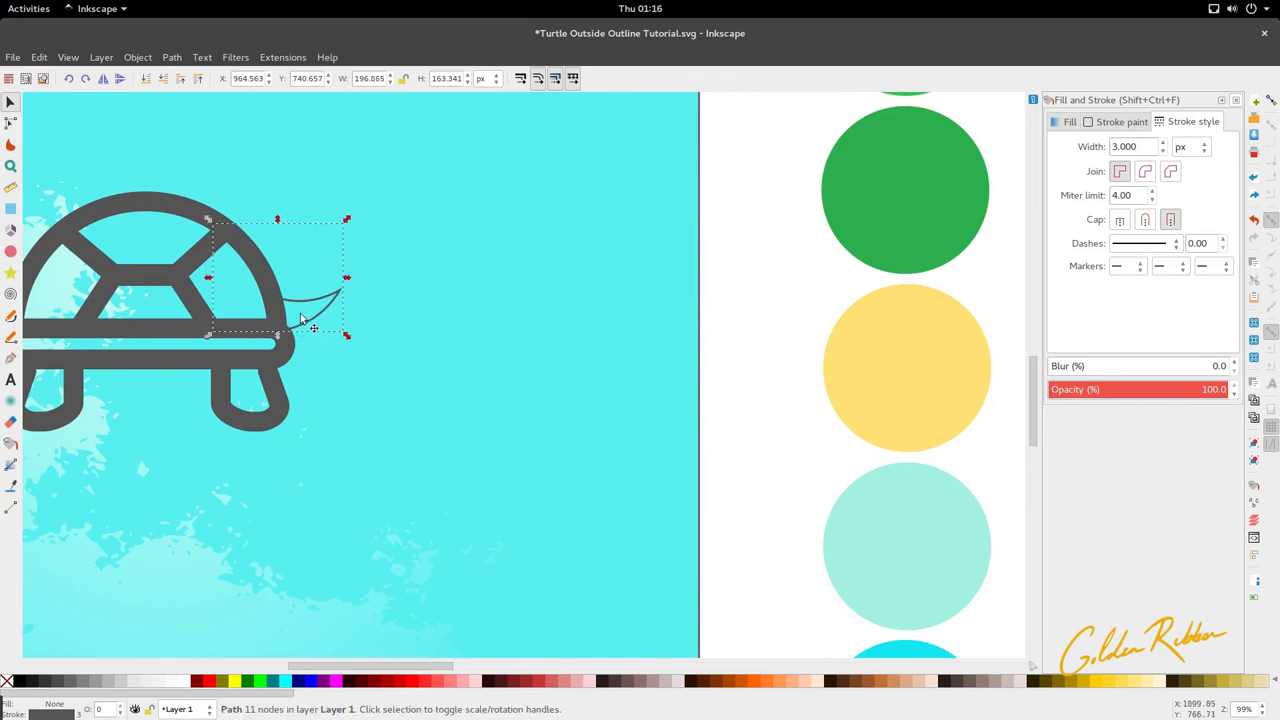
key(n)
drag(262, 205, 168, 252)
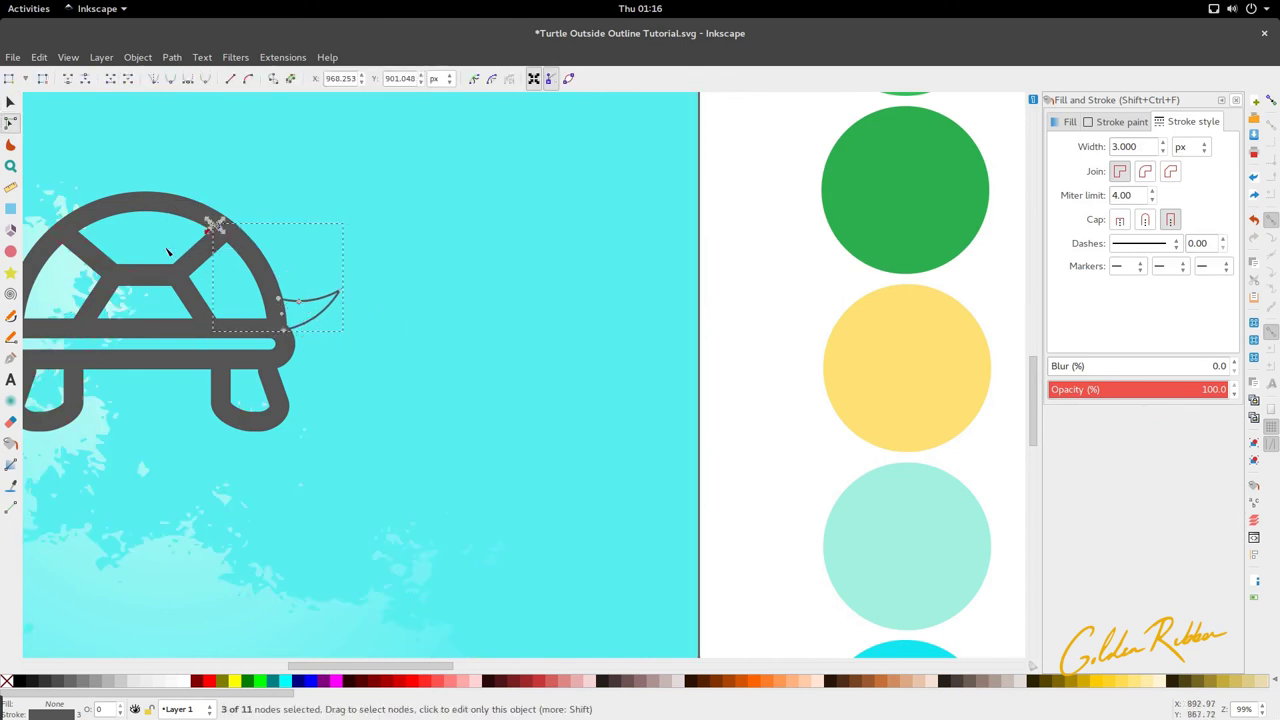
key(Delete)
key(s)
Set the tail's stroke width to 30 px and give it a round join
key(d)
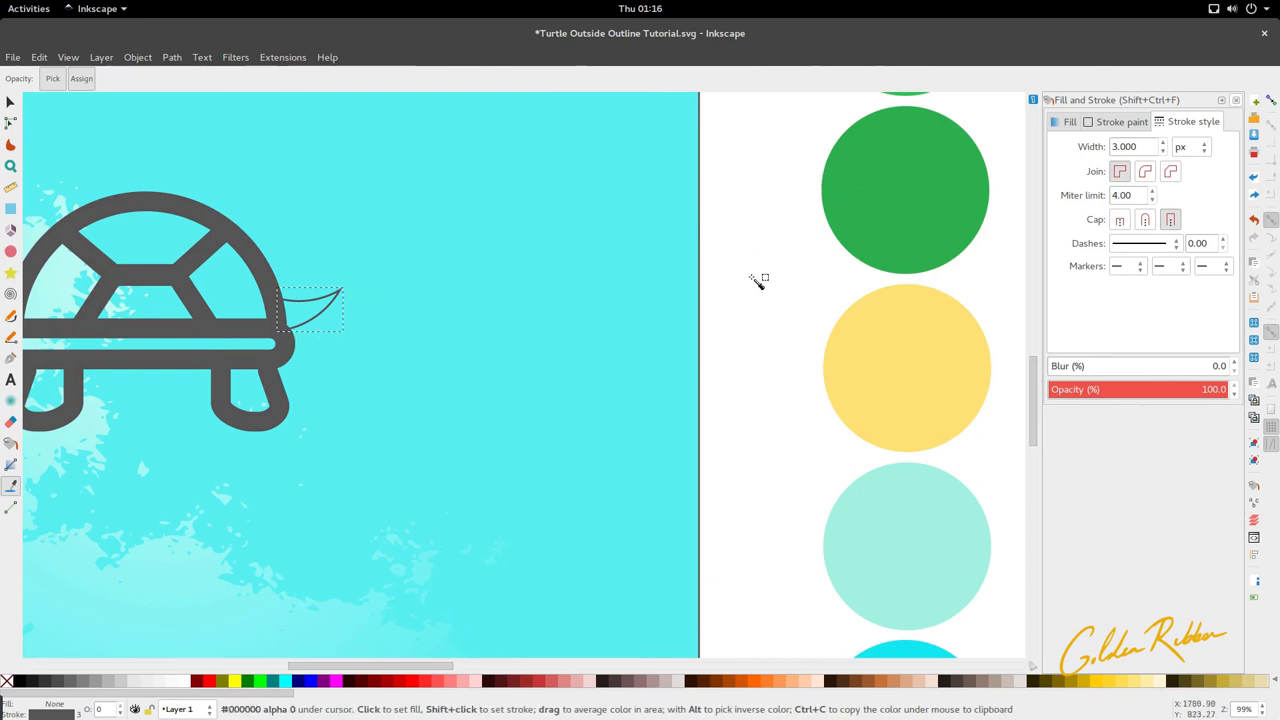
scroll(758, 280, left, 2)
click(1118, 172)
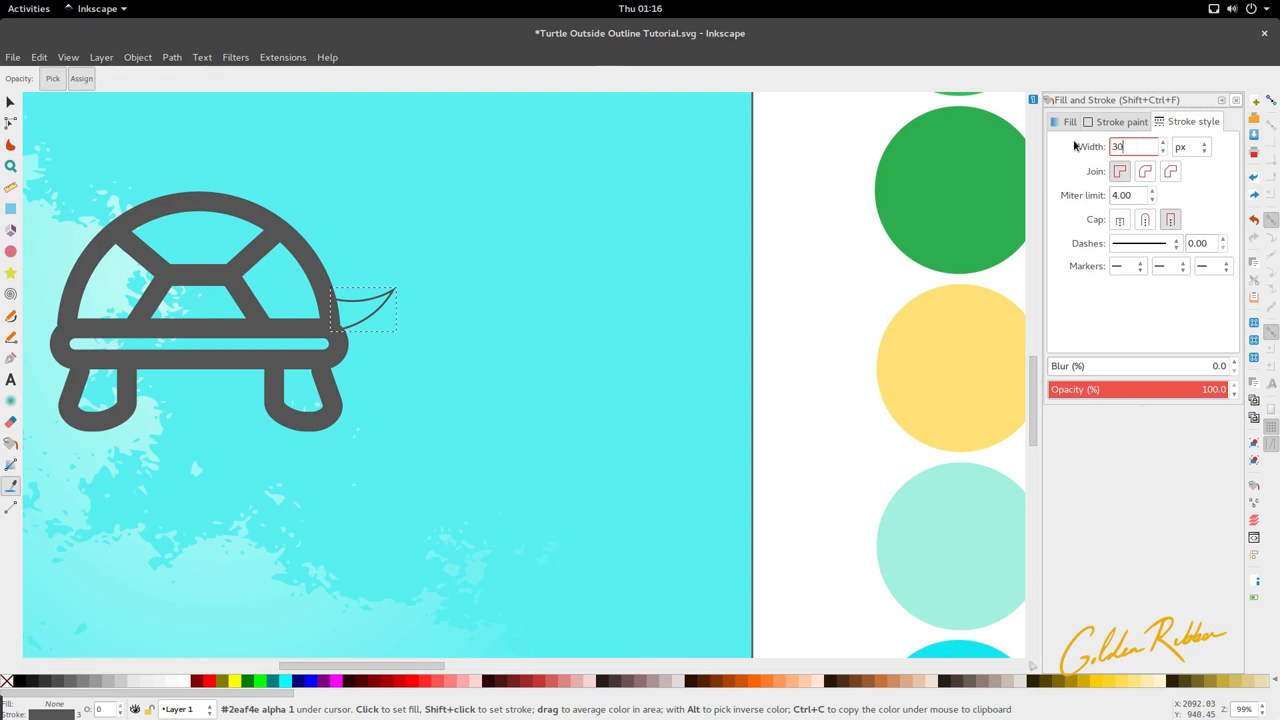
key(Return)
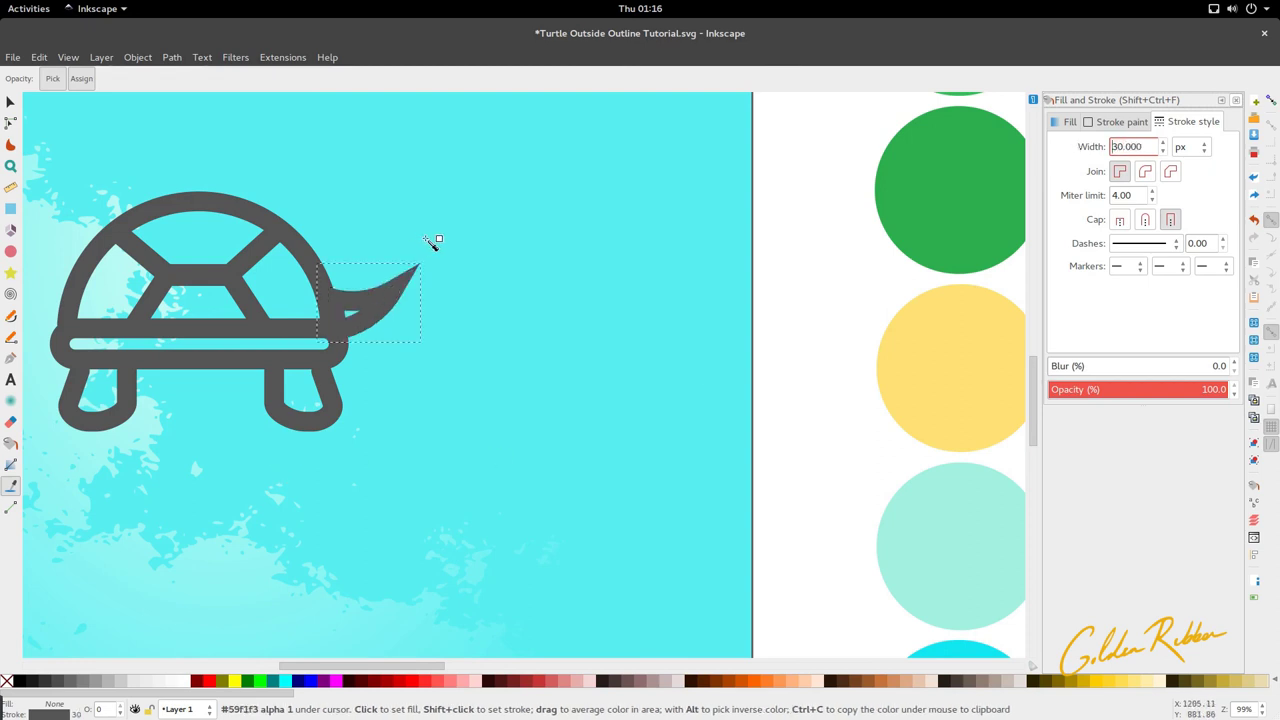
scroll(400, 360, up, 2)
scroll(371, 343, down, 3)
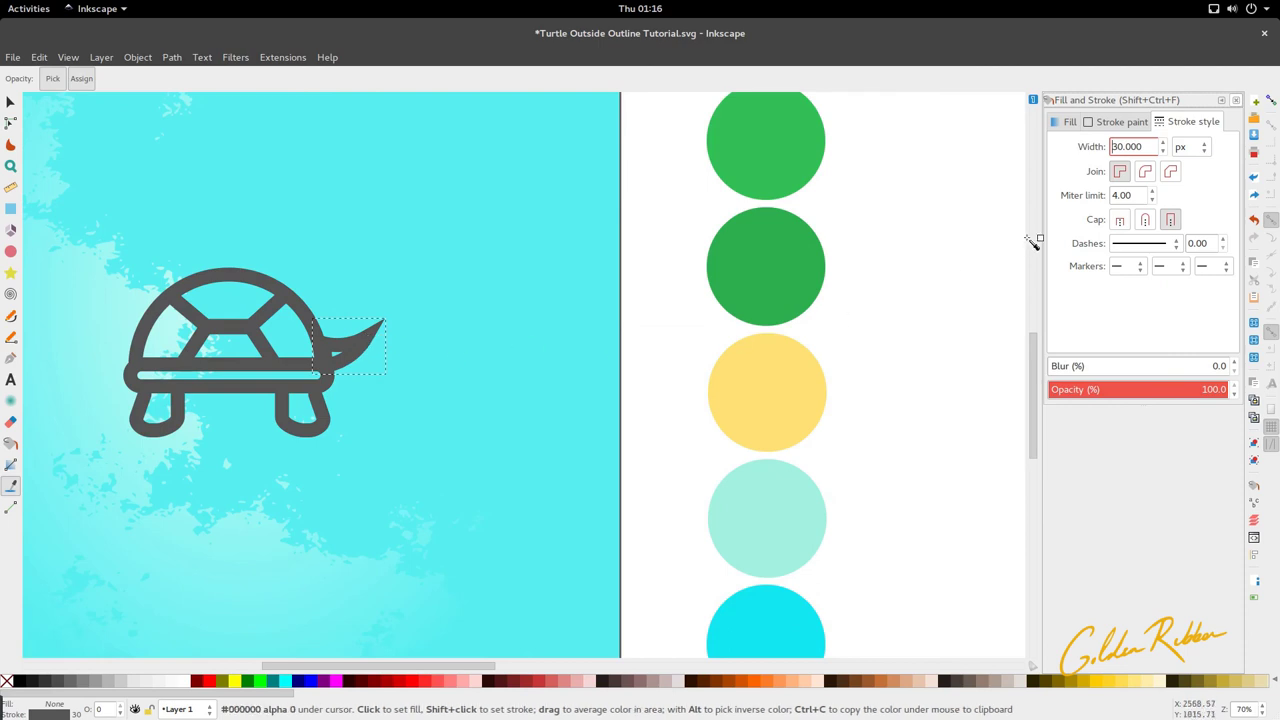
click(1145, 172)
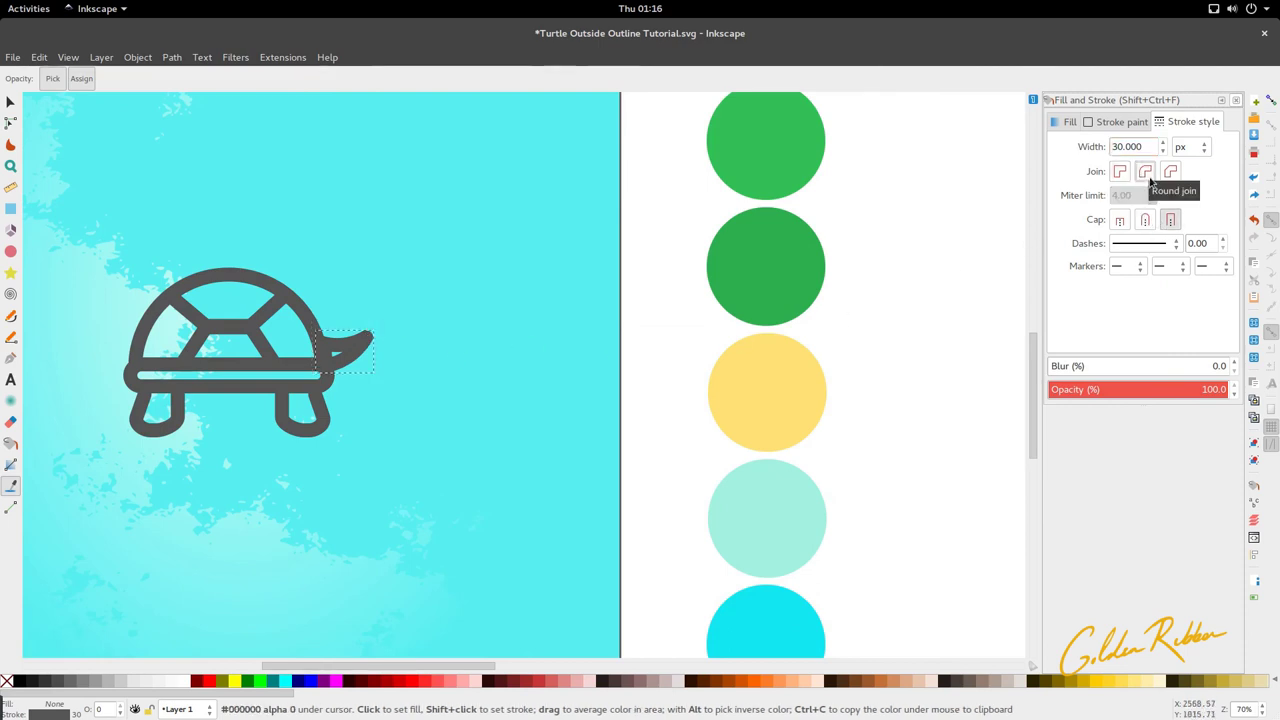
Move the tail down about 8 px so it meets the shell near the rounded bar
scroll(328, 364, up, 3)
key(s)
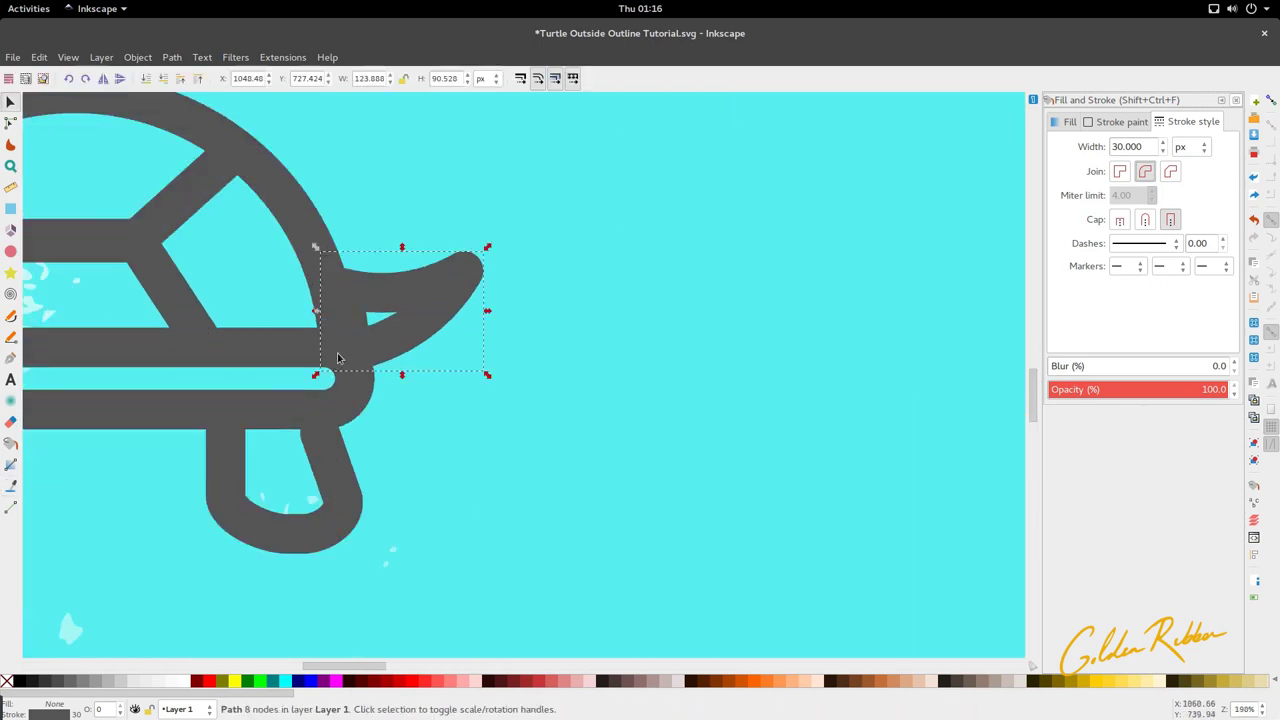
scroll(361, 340, down, 4)
drag(385, 338, 391, 344)
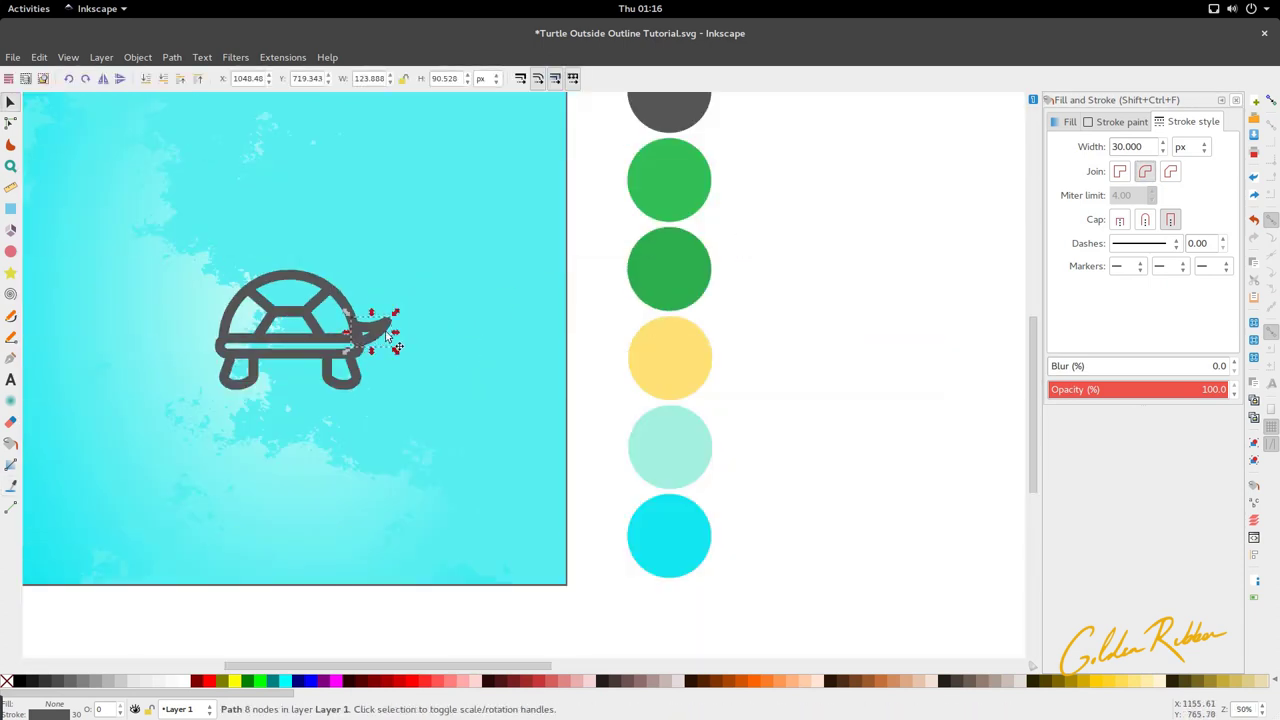
Adjust the curve handles at the tail's tip and lower base node to refine its shape slightly
scroll(387, 337, up, 4)
key(n)
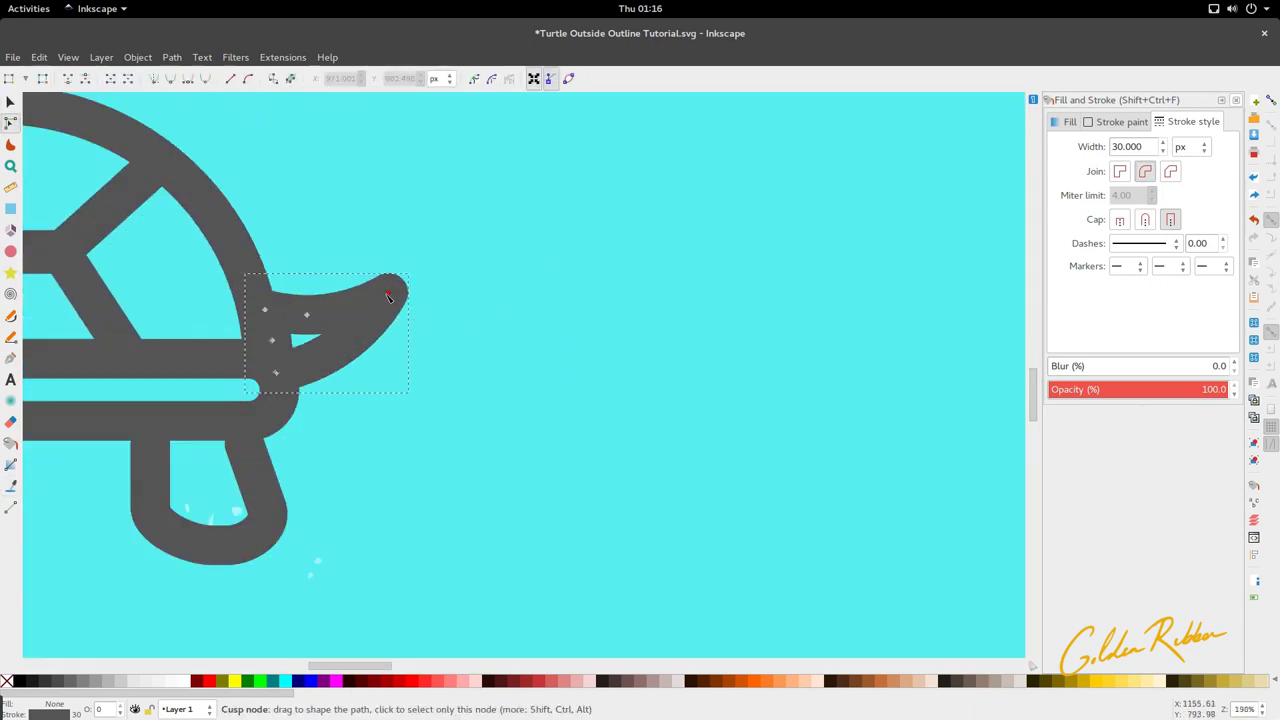
click(388, 293)
drag(362, 308, 364, 311)
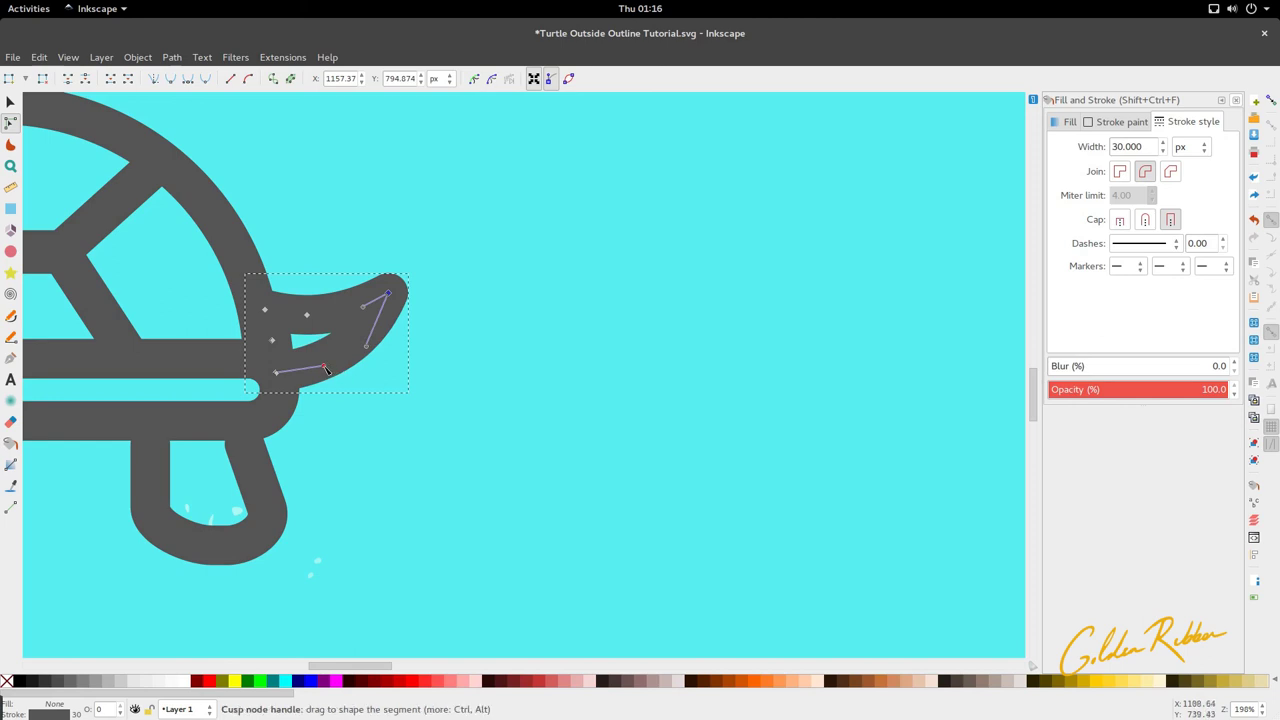
drag(325, 369, 328, 373)
key(s)
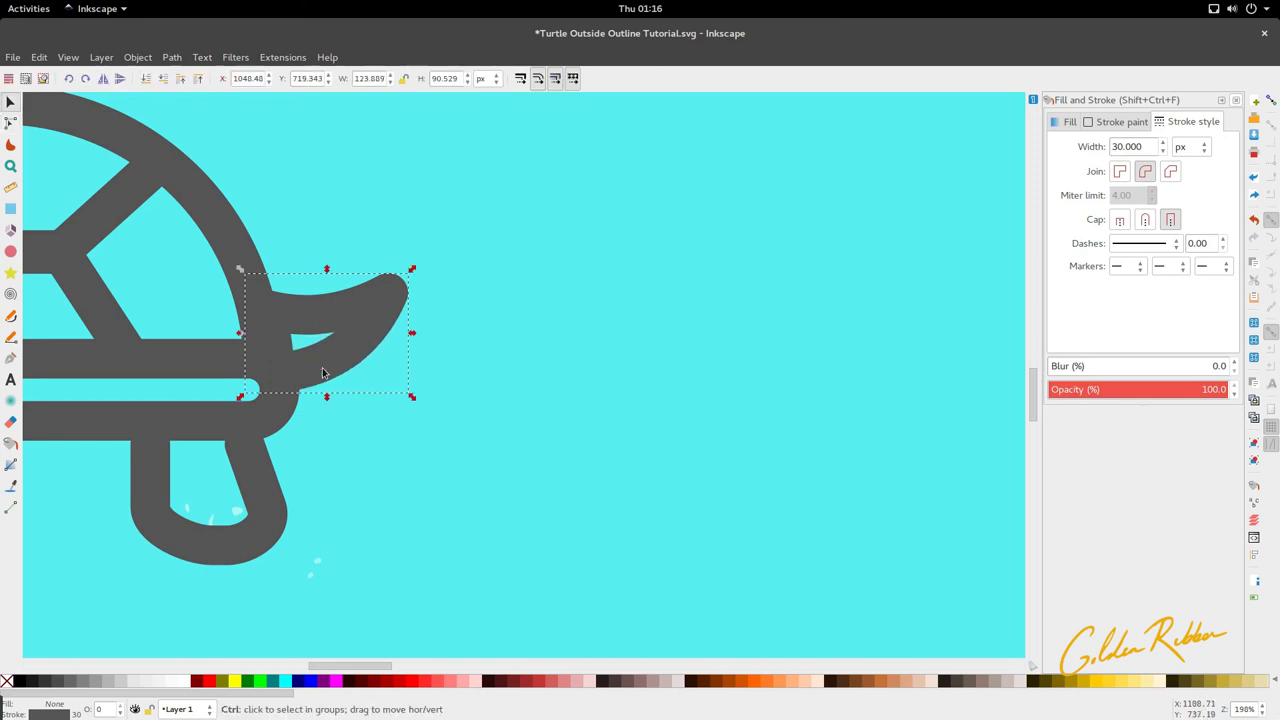
Move the three outlined circles from above the colour palette onto the turtle, overlapping the front of its shell
scroll(326, 371, down, 4)
scroll(343, 393, left, 4)
click(396, 393)
scroll(397, 397, down, 2)
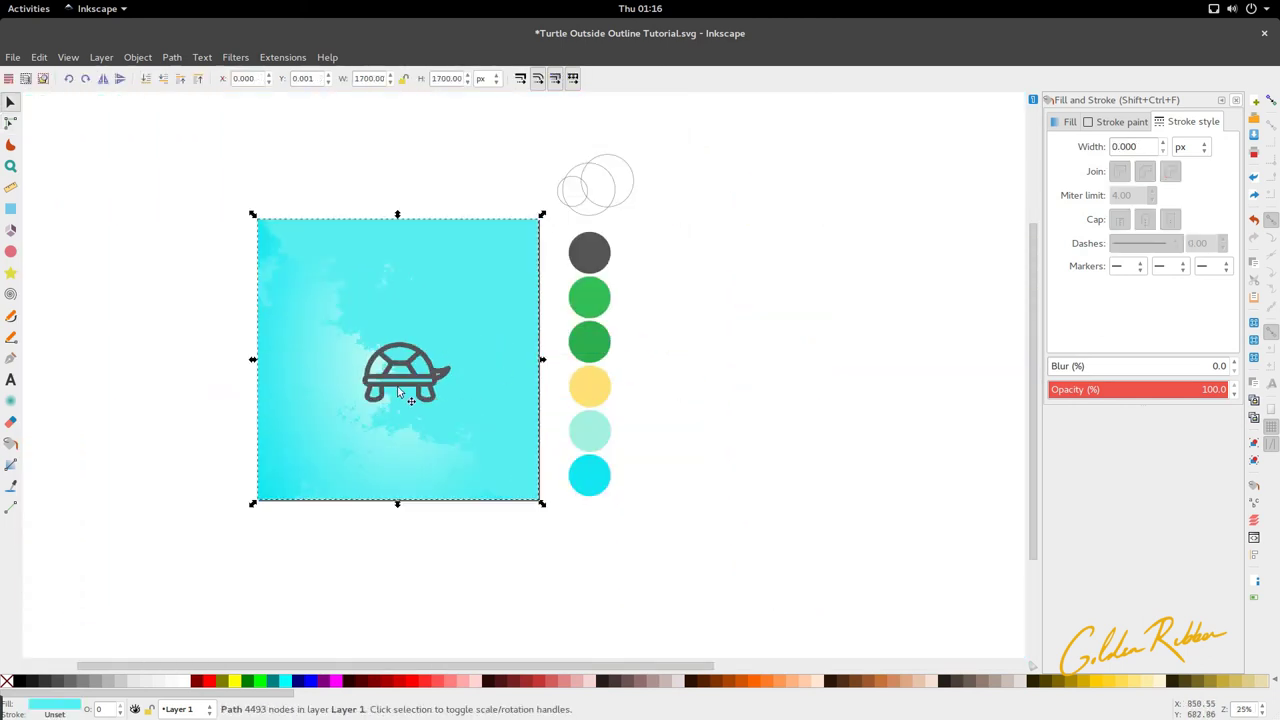
scroll(398, 378, up, 1)
scroll(402, 360, up, 2)
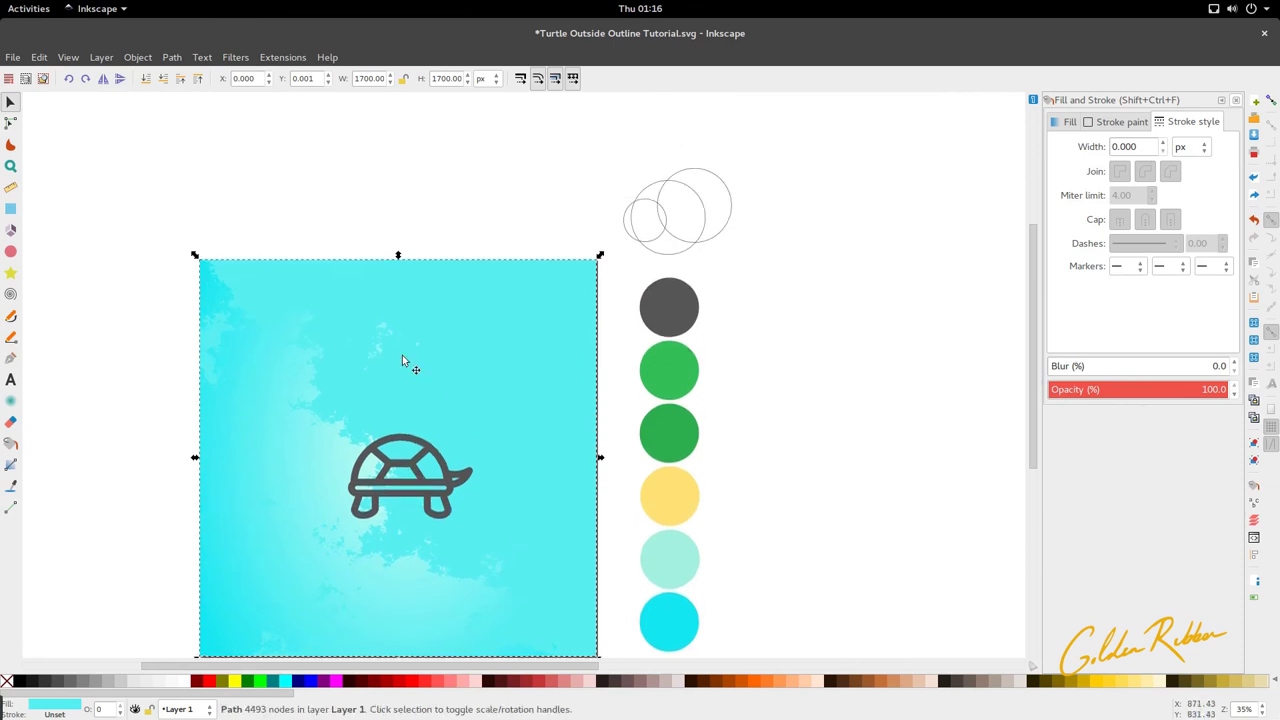
drag(586, 143, 777, 271)
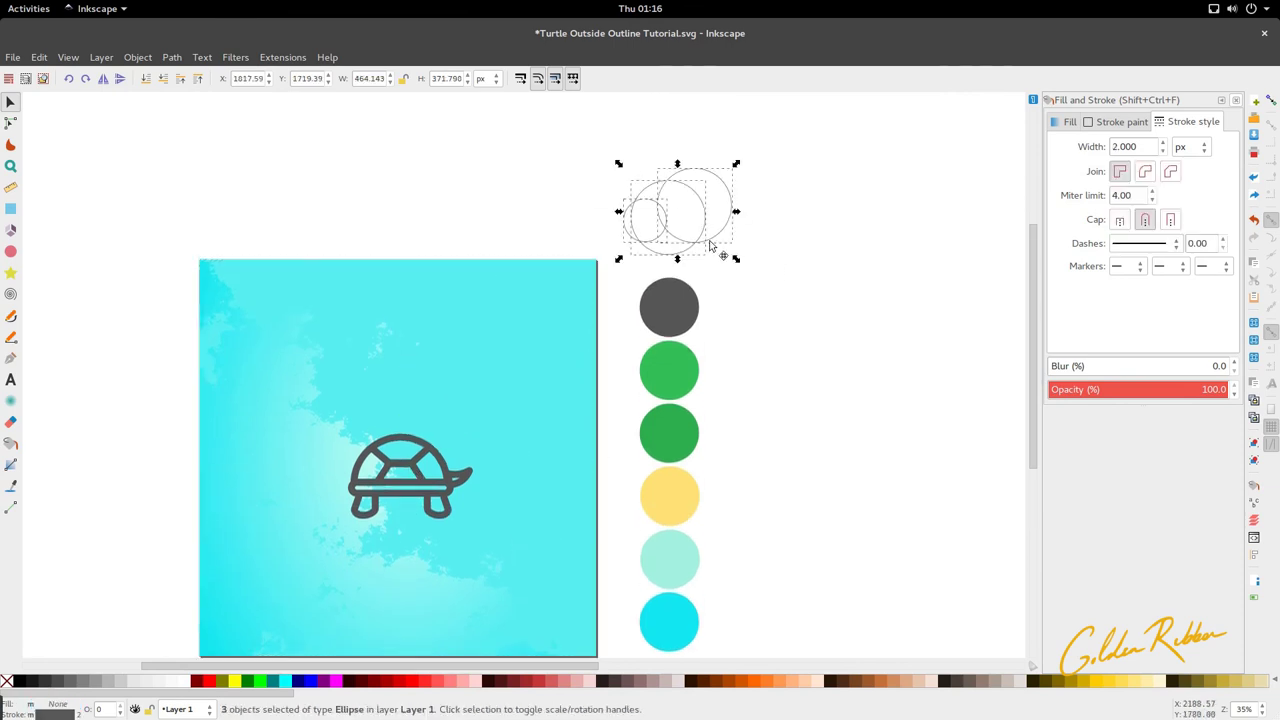
drag(710, 245, 341, 465)
scroll(363, 320, down, 4)
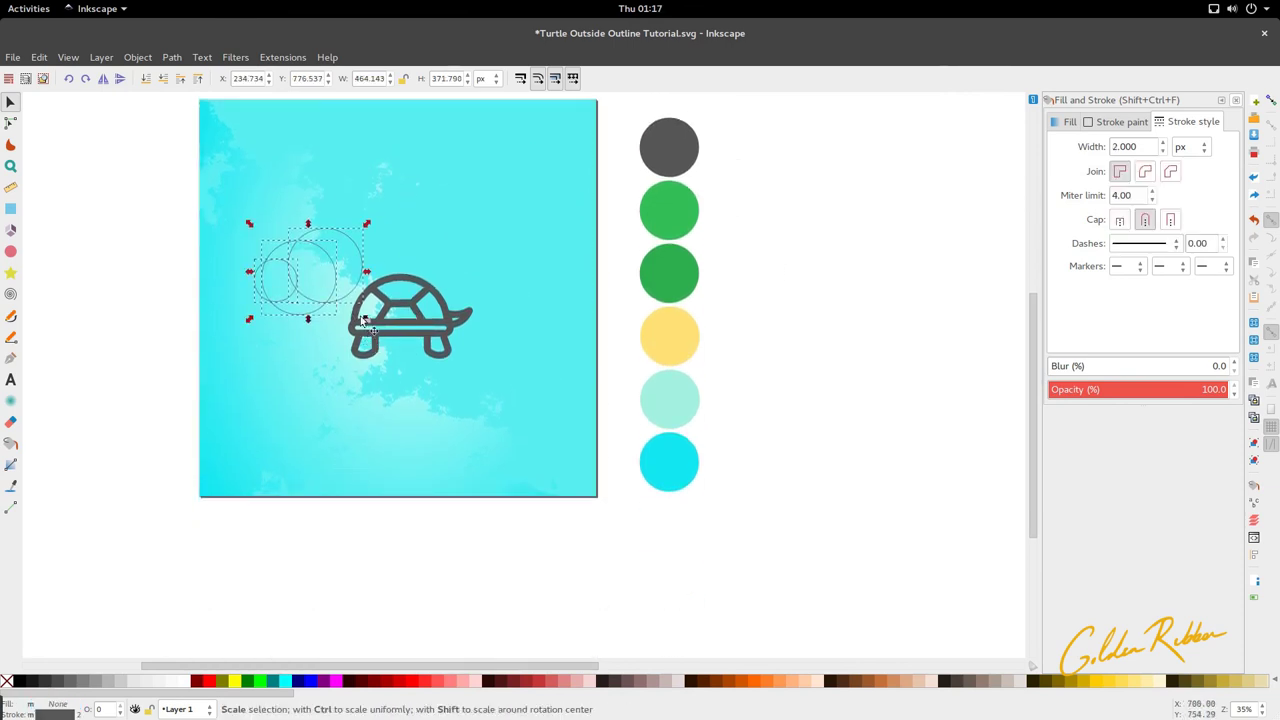
scroll(363, 320, up, 2)
mouse_move(343, 298)
mouse_down()
mouse_move(387, 282)
mouse_move(433, 300)
mouse_move(414, 314)
mouse_move(437, 308)
mouse_move(430, 320)
mouse_up()
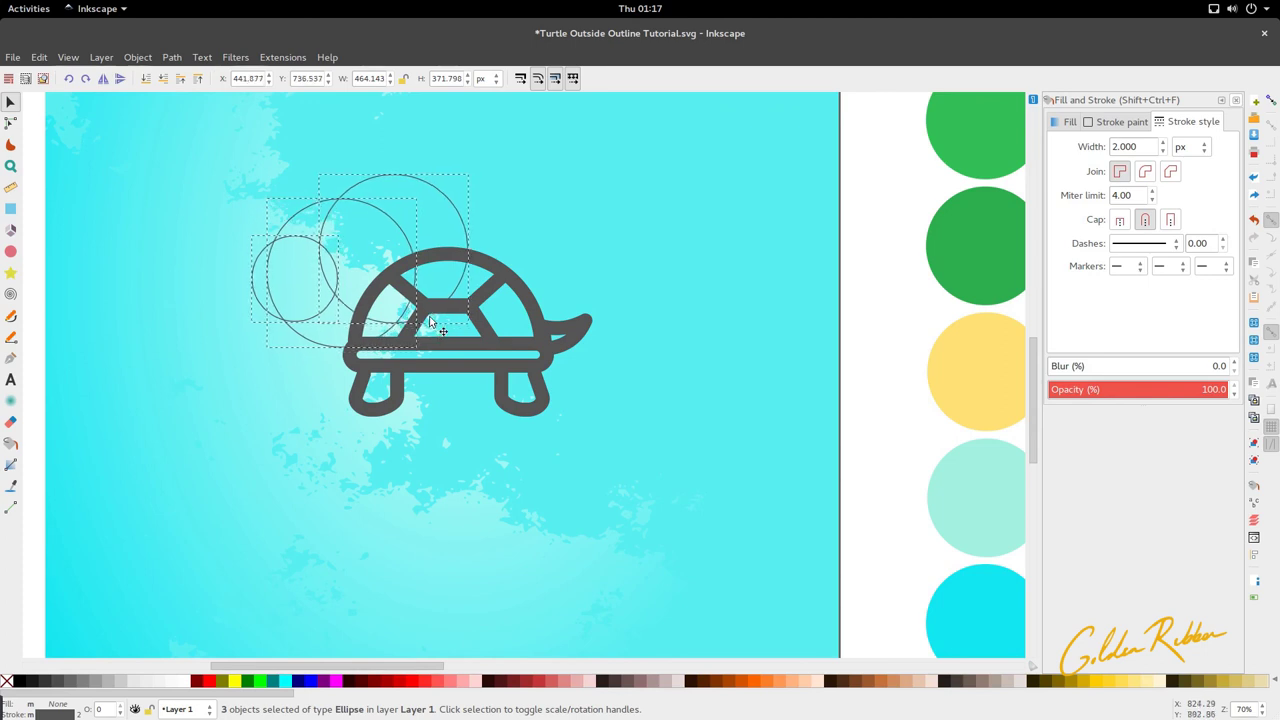
Recolour the circles' strokes from the palette: the darker green for the rightmost circle and yellow for the middle one
click(863, 325)
click(469, 227)
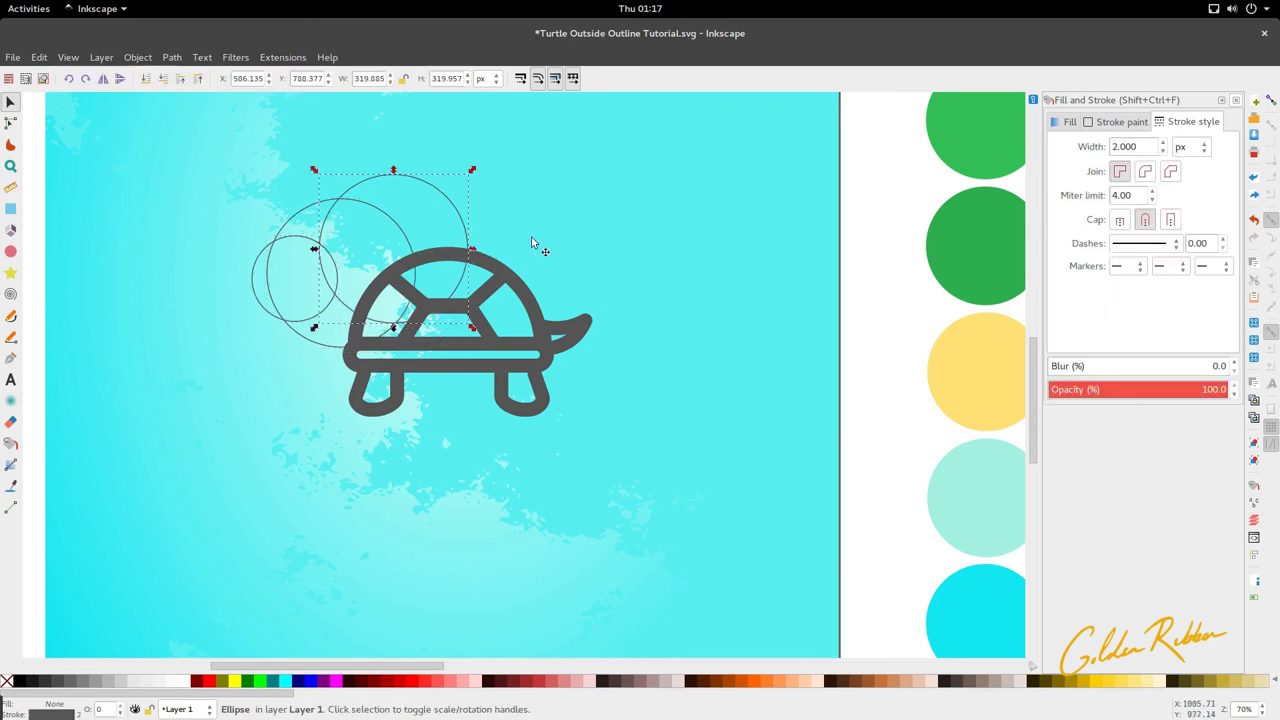
key(d)
shift+click(957, 264)
key(s)
click(305, 210)
key(d)
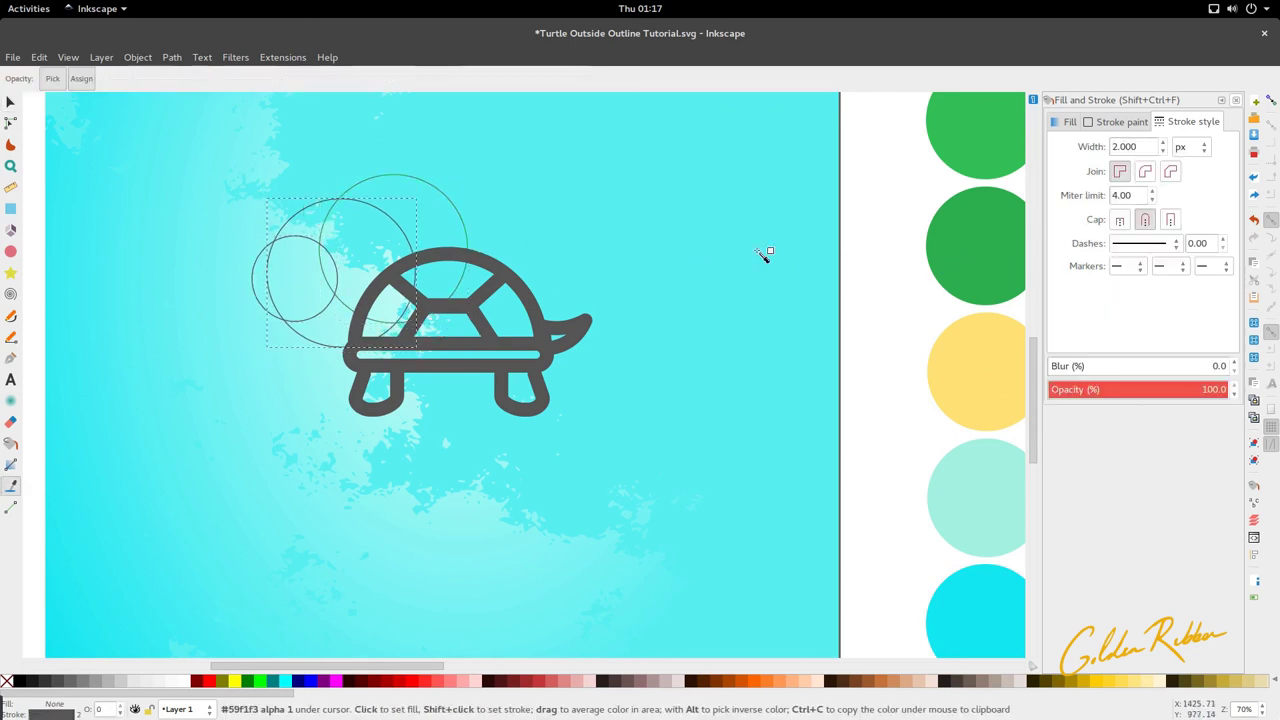
shift+click(997, 369)
key(s)
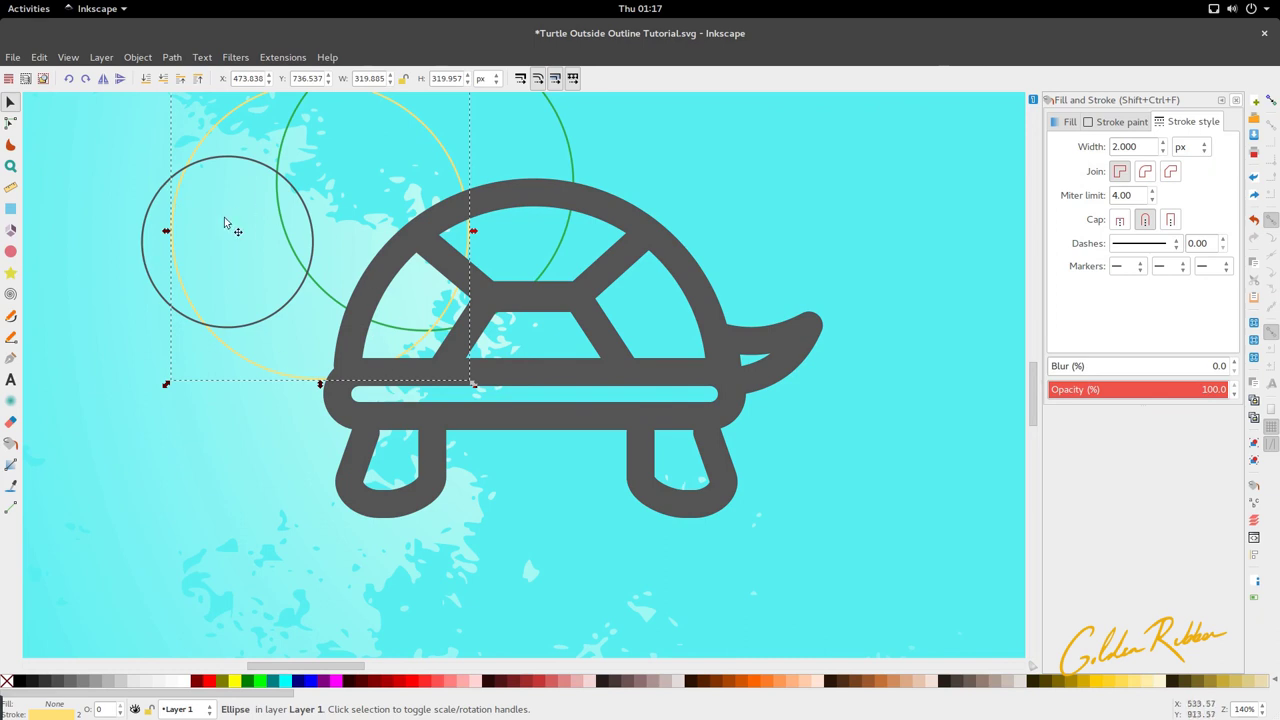
Select all three circles and shift them slightly to reposition them at the front of the shell
ctrl+scroll(405, 277, down, 2)
shift+click(365, 287)
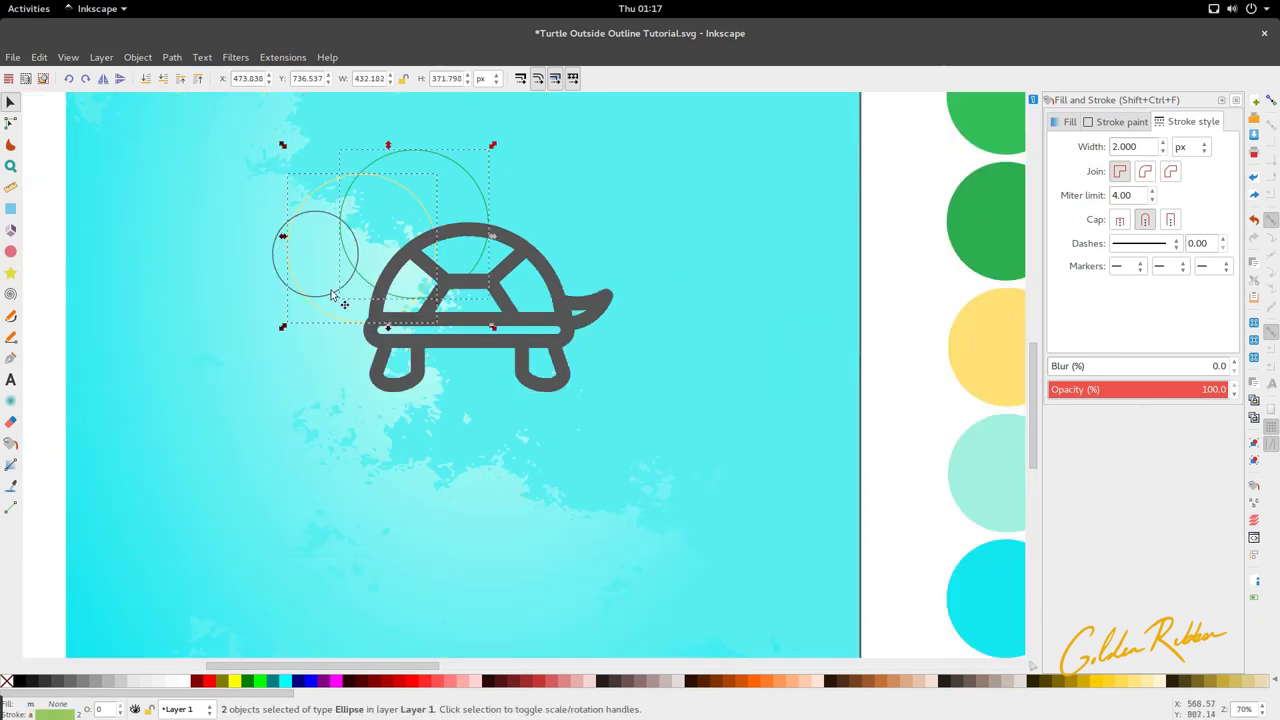
shift+click(331, 293)
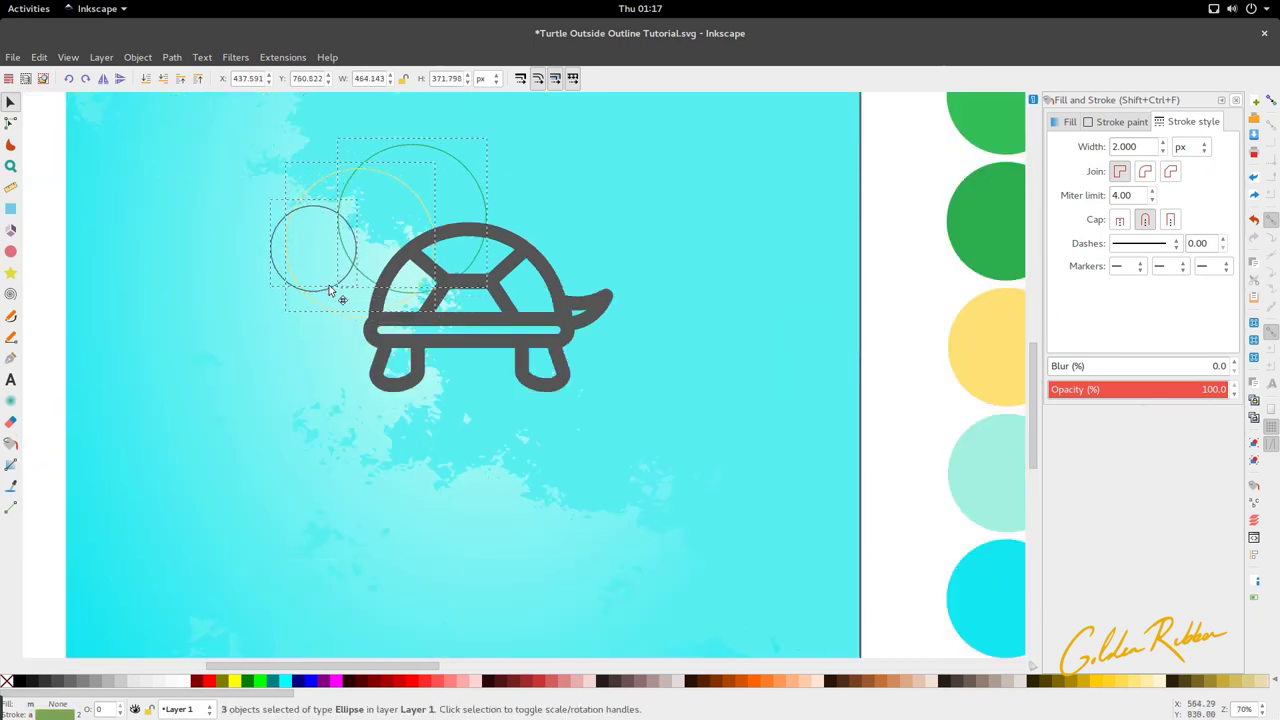
mouse_move(329, 285)
mouse_down()
mouse_move(340, 288)
mouse_move(322, 289)
mouse_up()
click(893, 377)
Select the yellow and green circles and subtract the green one from the yellow with Difference to leave a crescent
scroll(310, 290, up, 1)
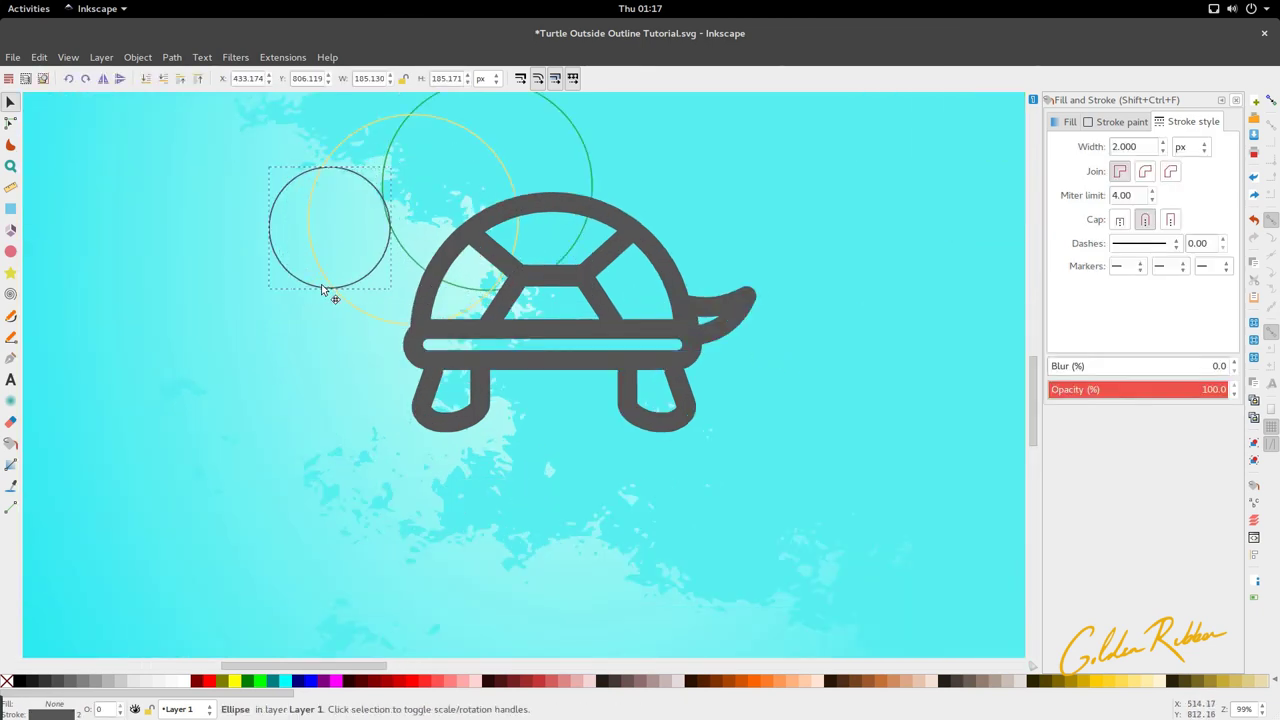
click(362, 313)
shift+click(410, 262)
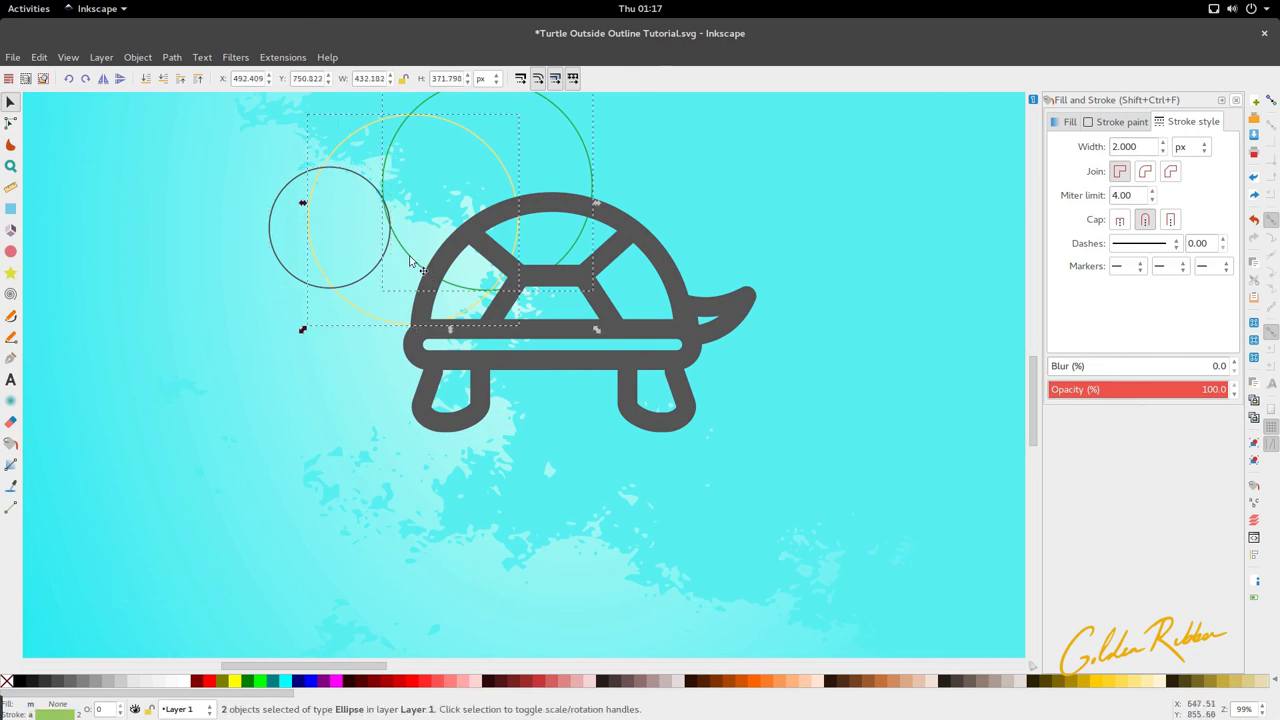
click(400, 266)
scroll(420, 112, up, 2)
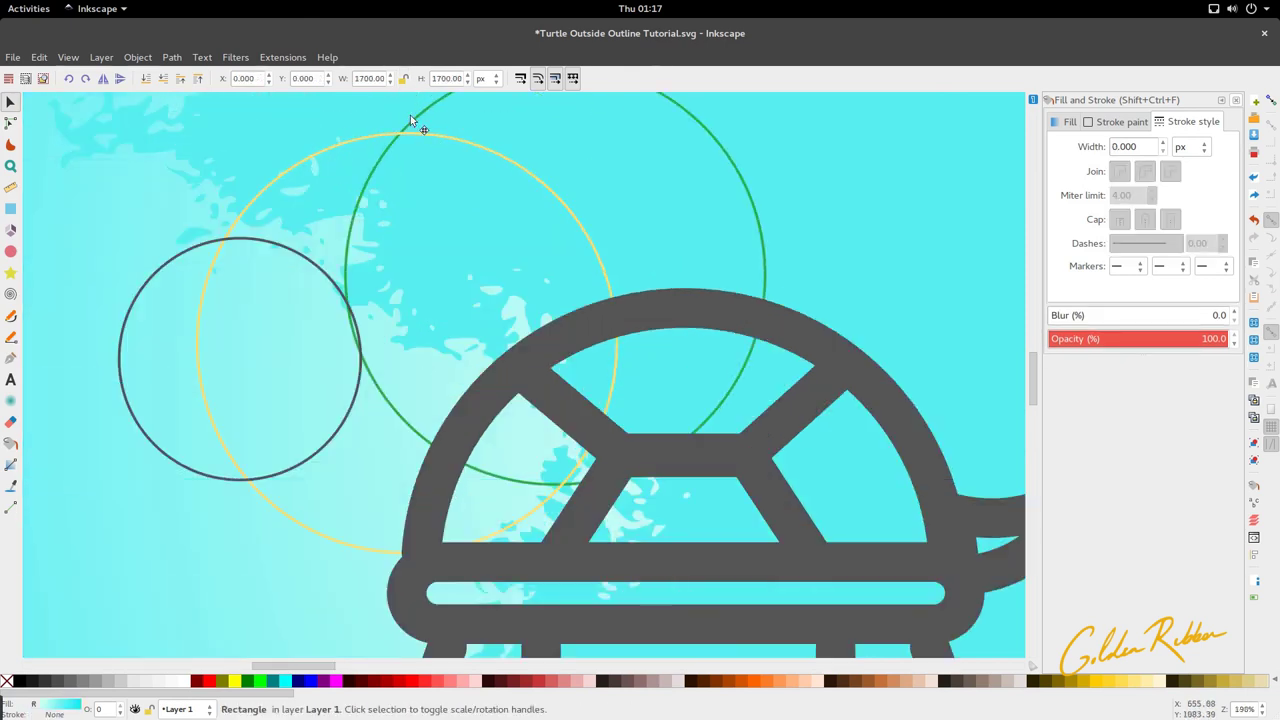
scroll(407, 120, down, 3)
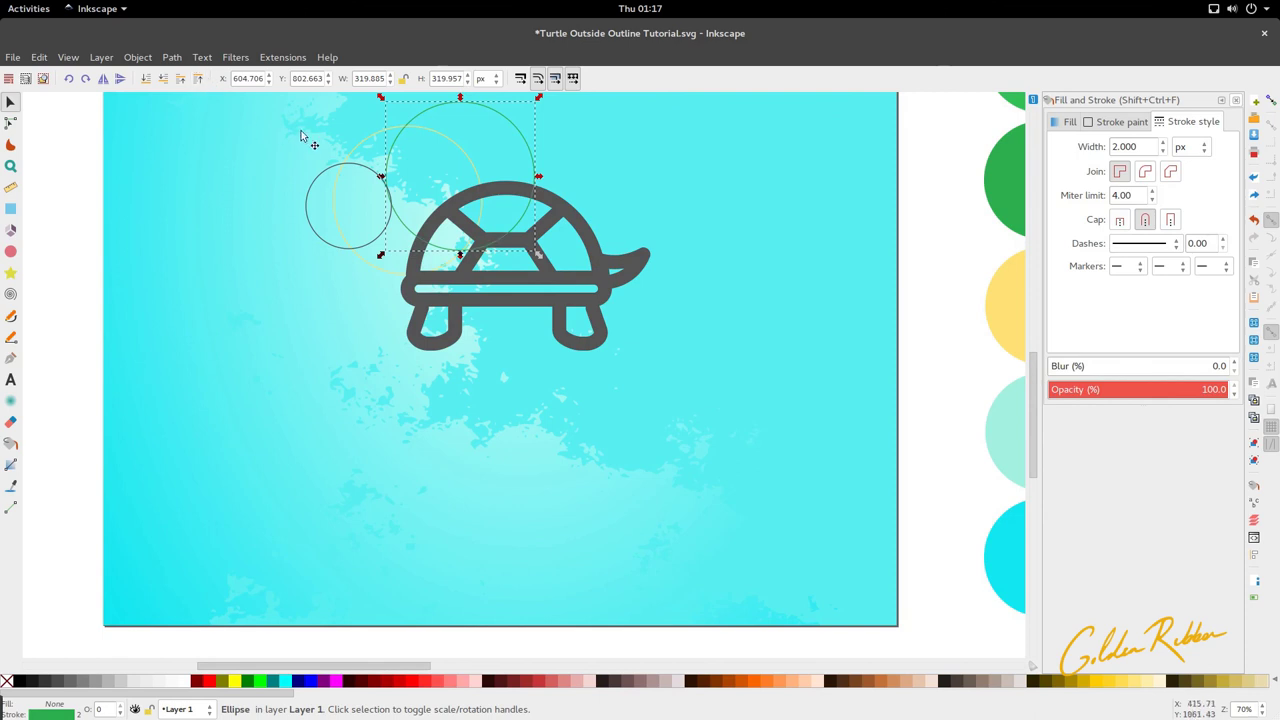
scroll(395, 138, up, 2)
shift+click(390, 134)
scroll(388, 125, down, 3)
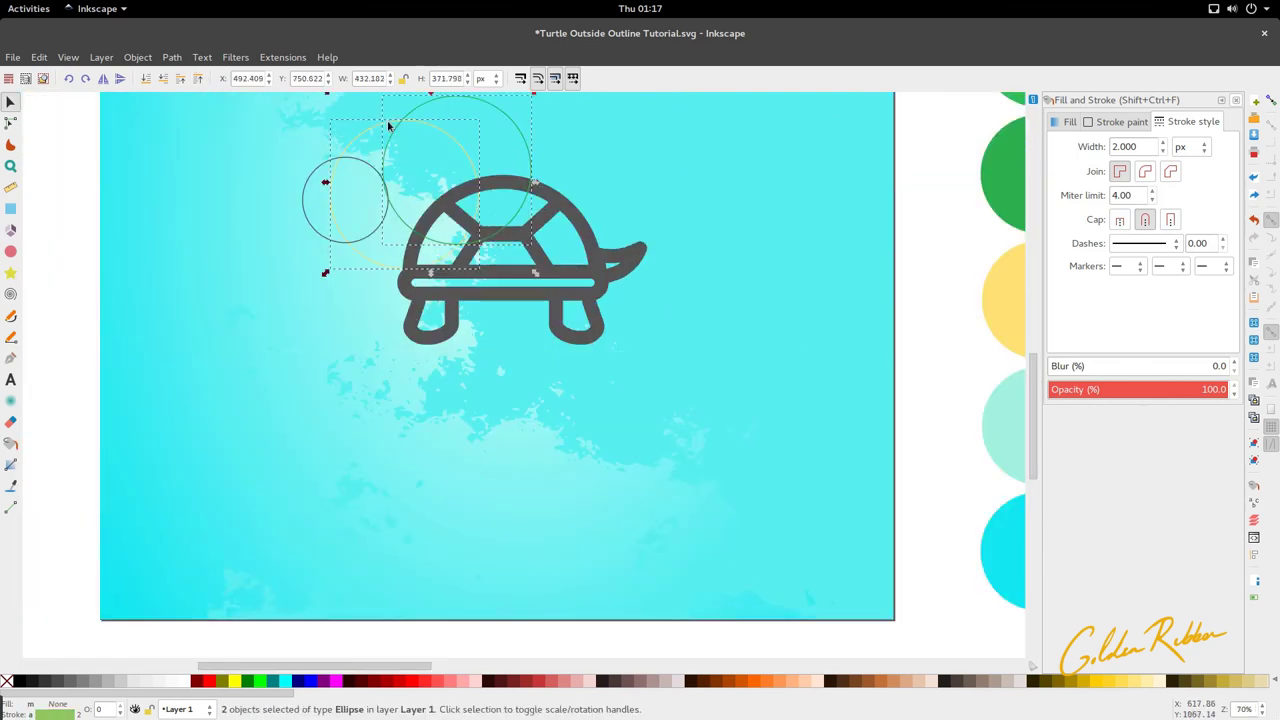
click(172, 57)
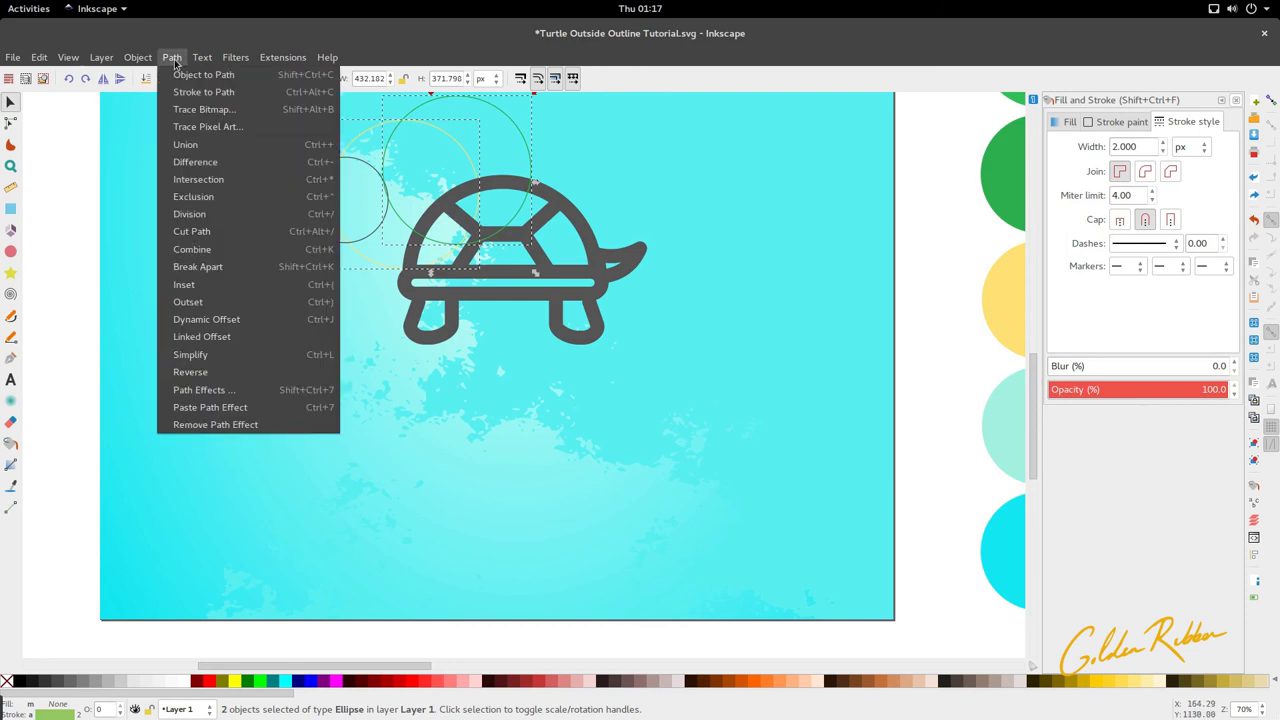
click(213, 161)
Draw a rectangle about 276 × 219 px covering the upper part of the yellow crescent
scroll(452, 244, up, 2)
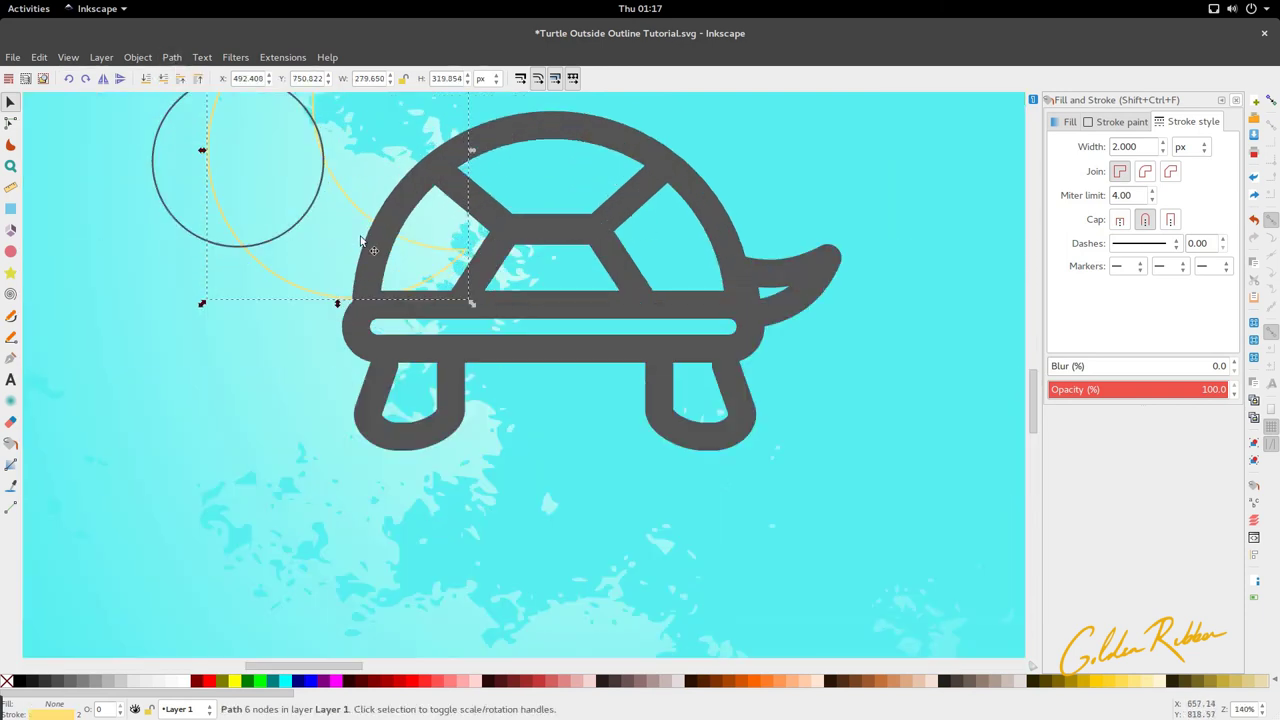
scroll(376, 250, up, 4)
scroll(383, 298, left, 4)
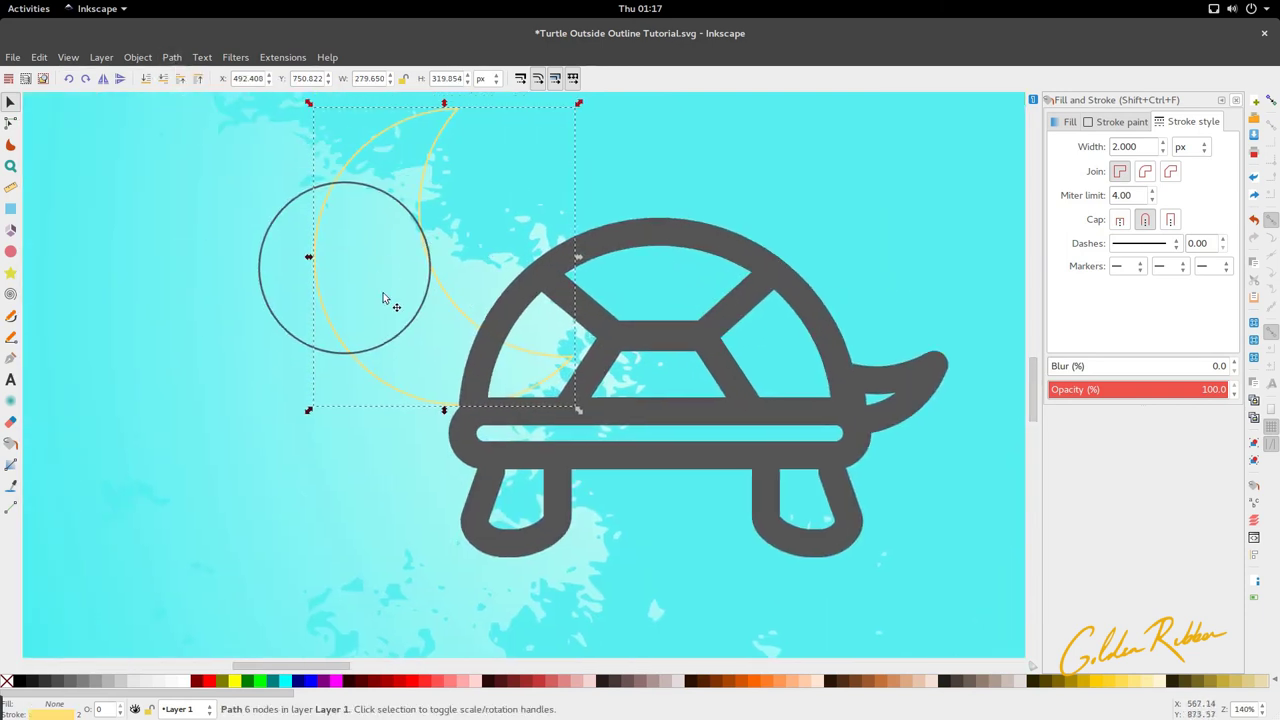
click(397, 342)
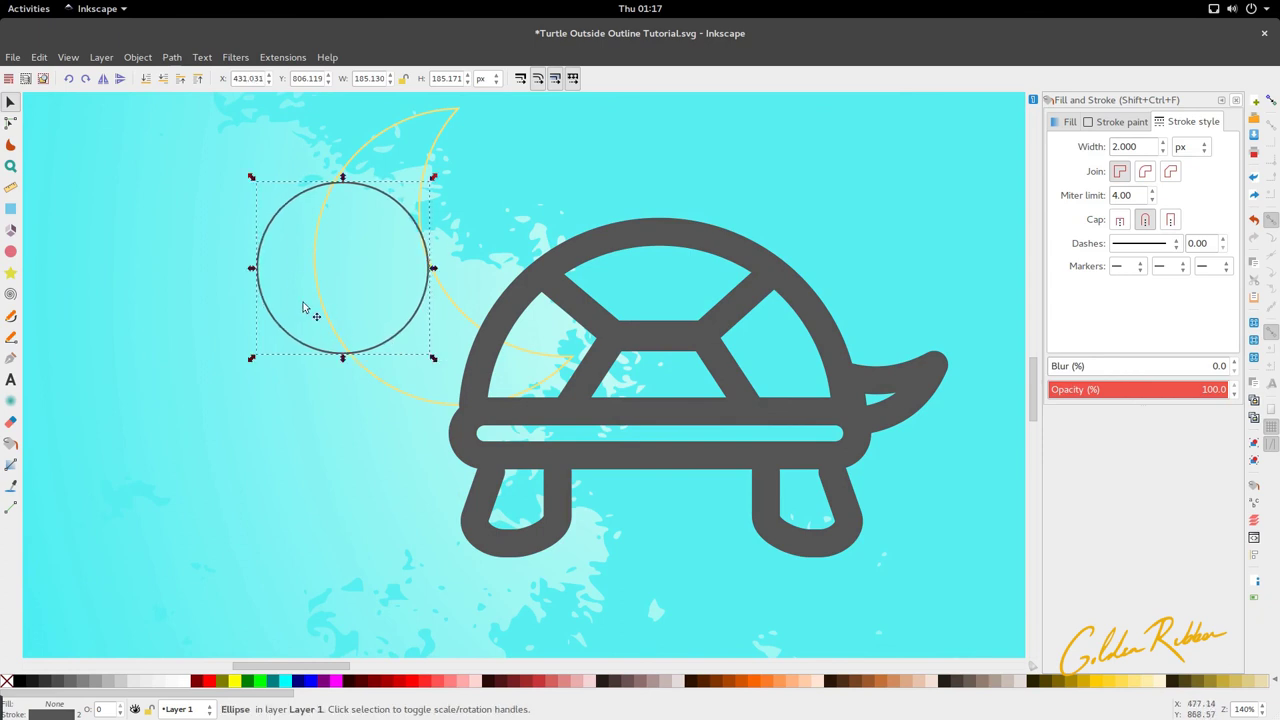
click(10, 208)
scroll(216, 190, up, 3)
drag(190, 157, 462, 376)
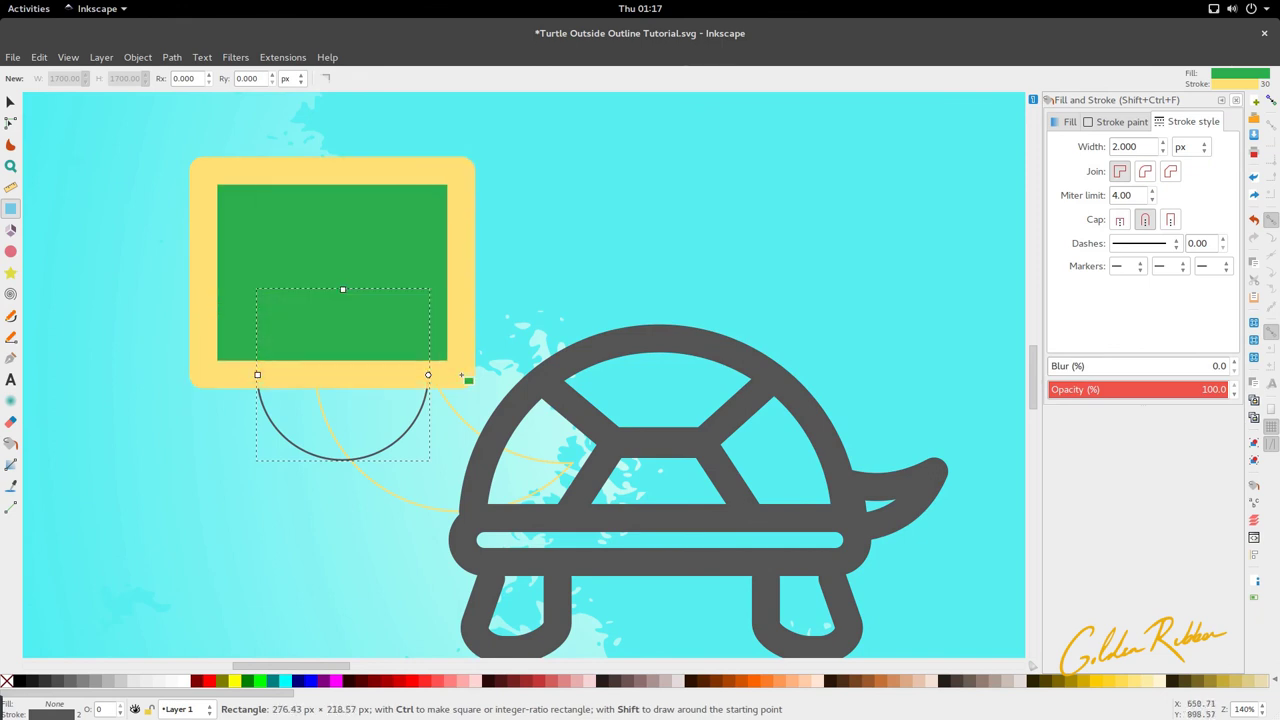
Try to remove the stroke from the rectangle and the yellow crescent together
key(s)
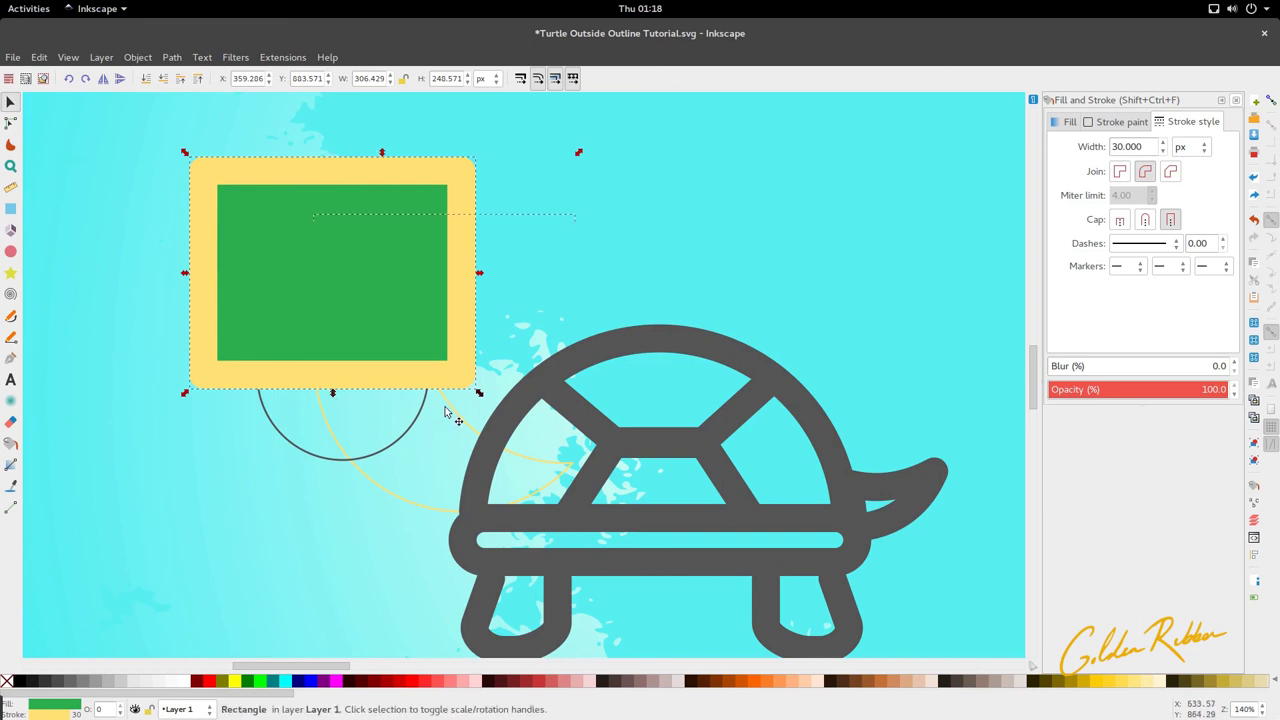
shift+click(445, 408)
click(170, 58)
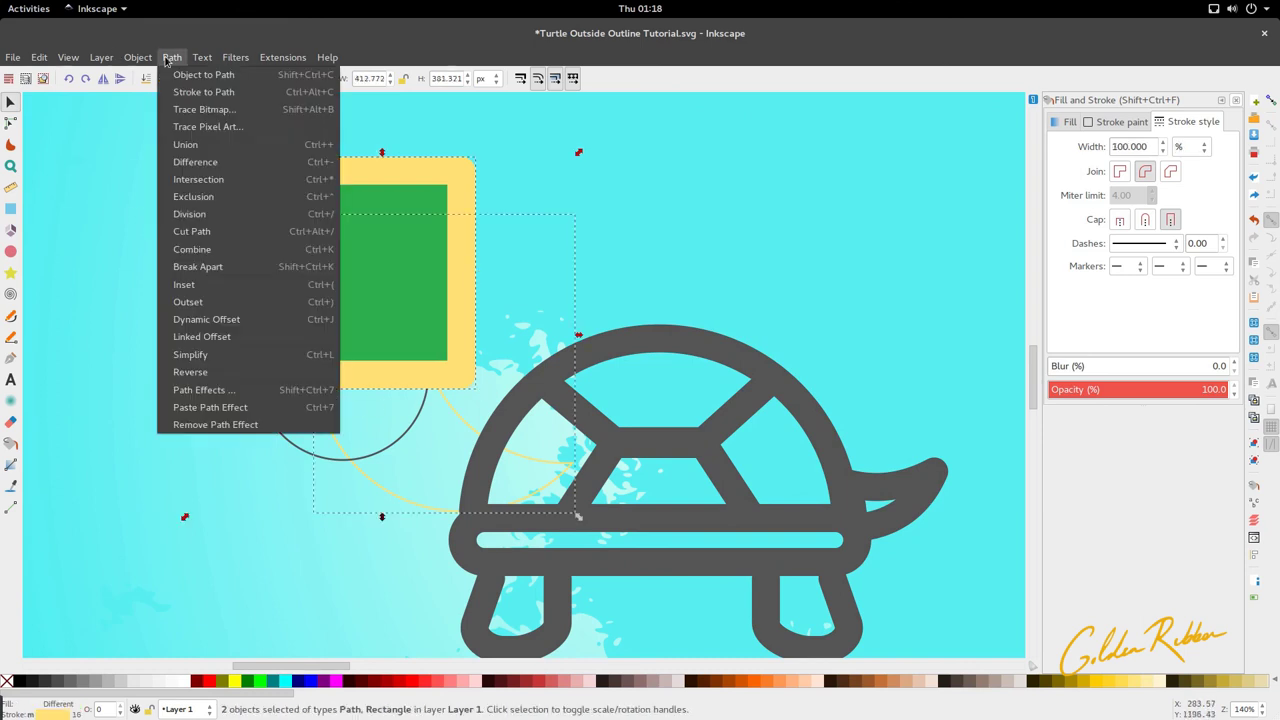
click(166, 60)
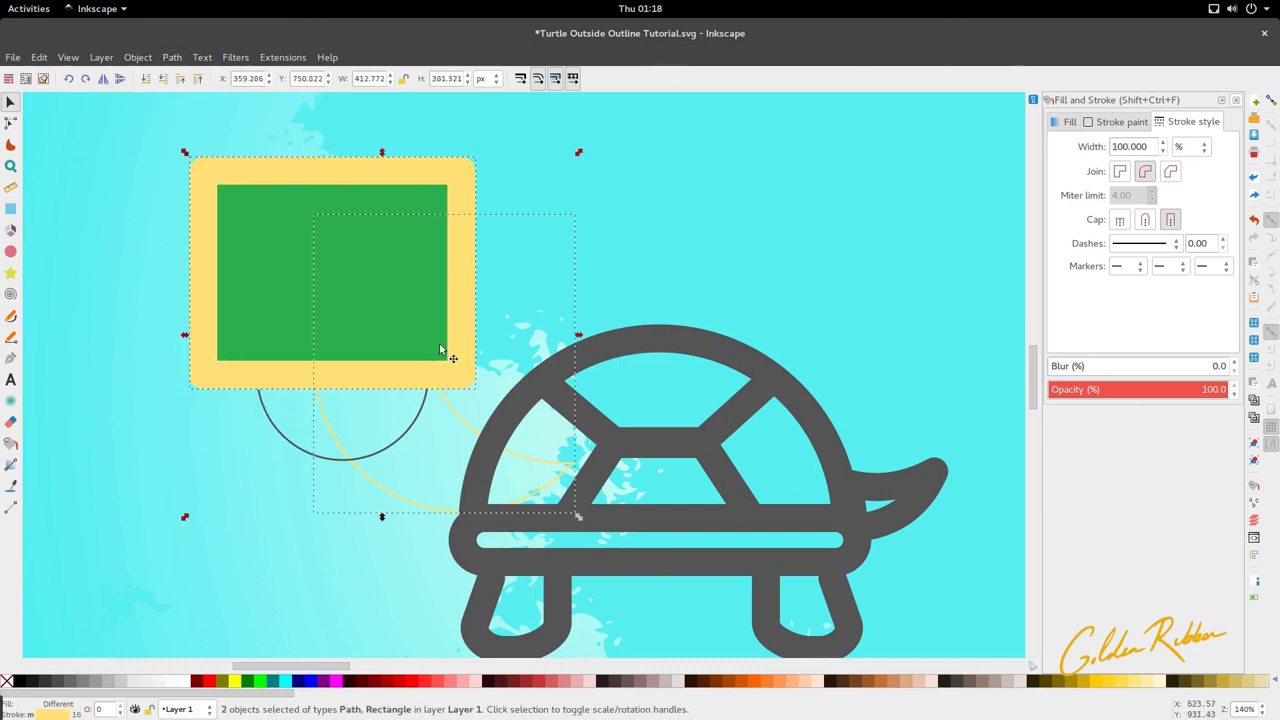
right_click(52, 714)
click(95, 697)
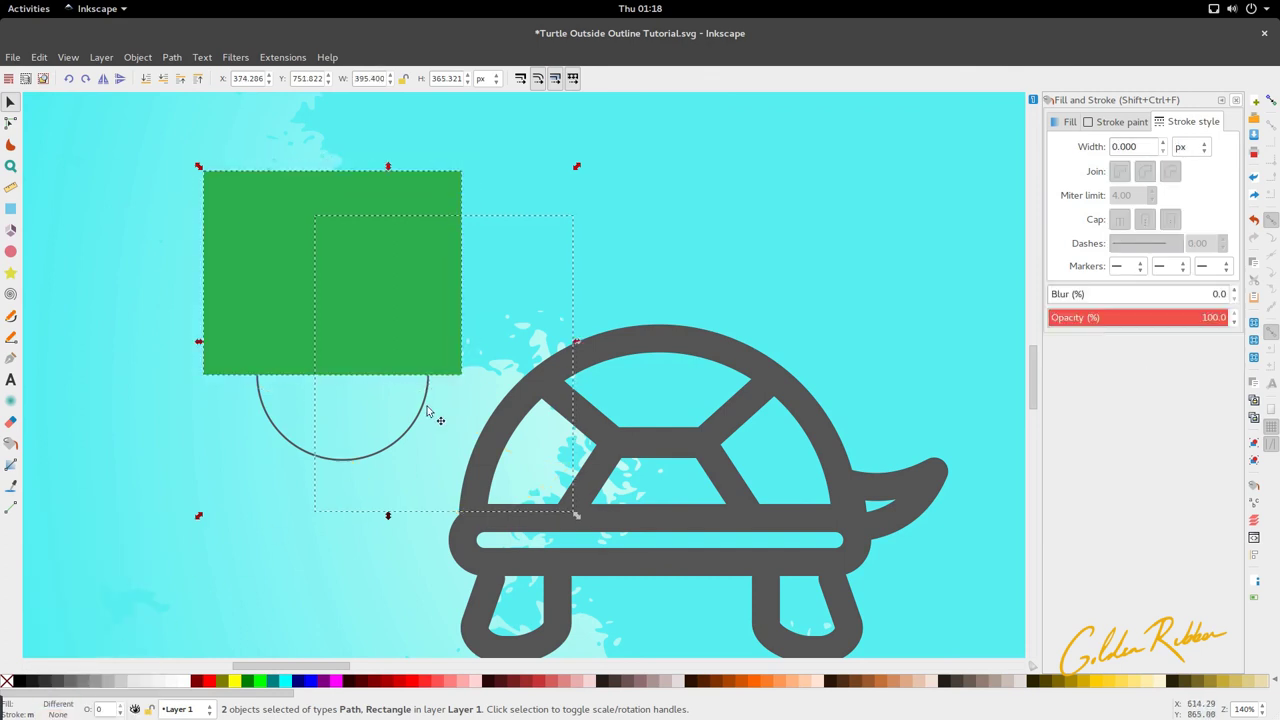
key(ctrl+z)
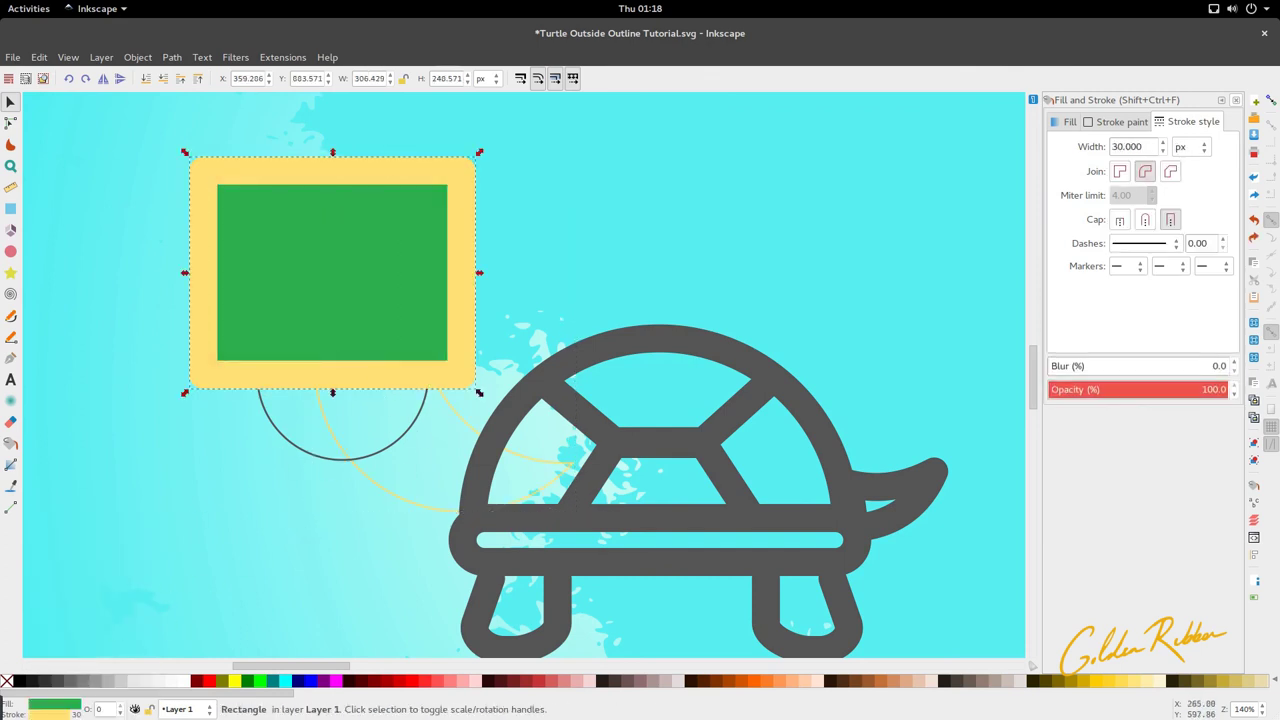
Remove the stroke from the rectangle only, and subtract it from the yellow crescent with Difference to trim the crescent's top
right_click(55, 714)
click(90, 703)
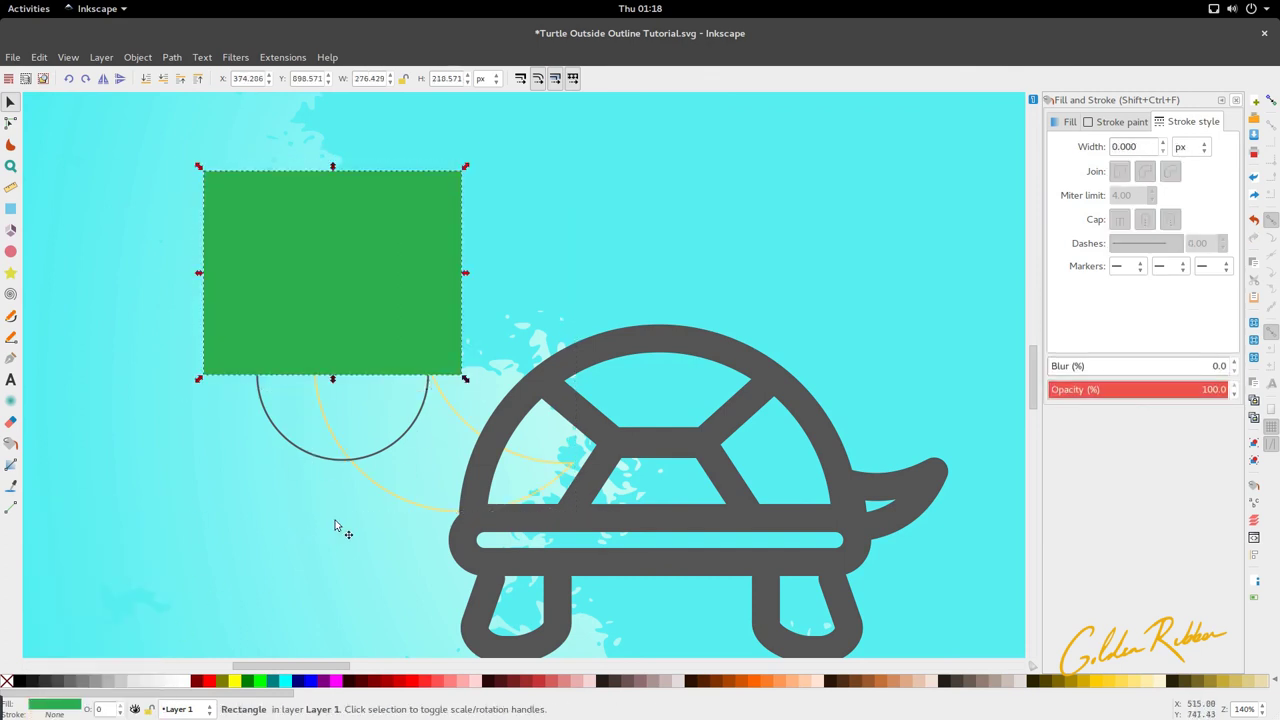
click(415, 370)
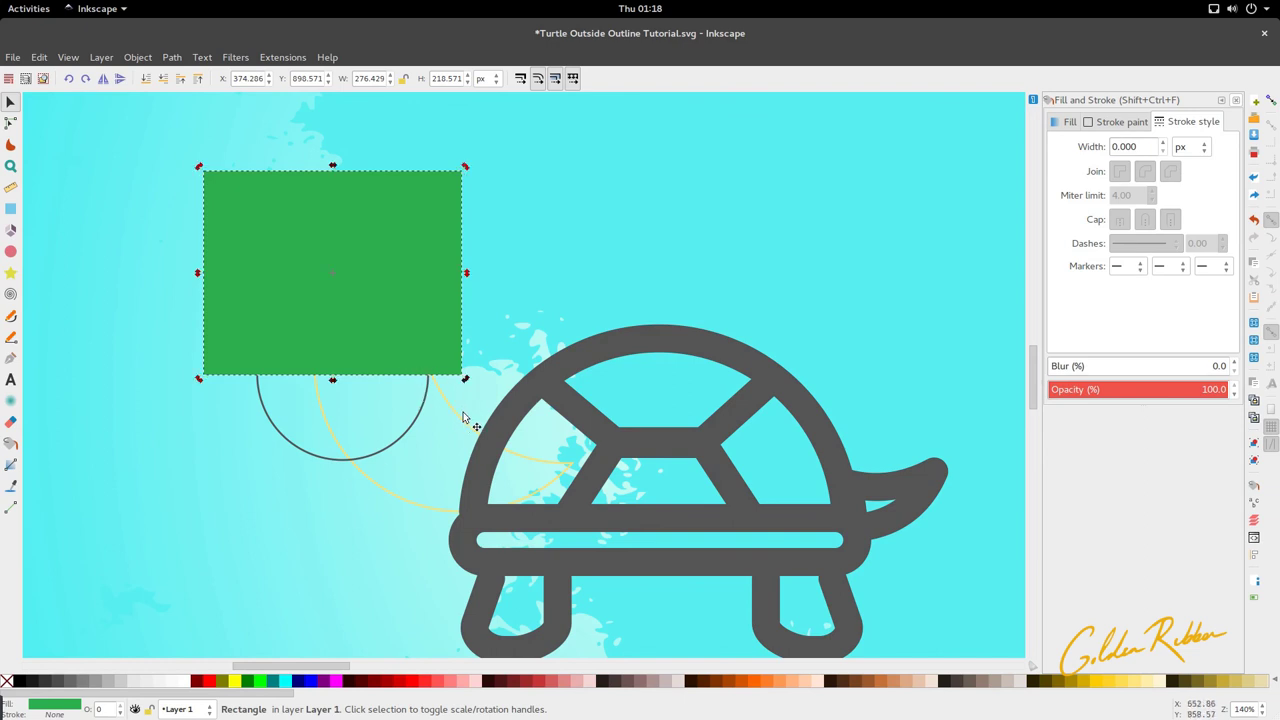
shift+click(463, 418)
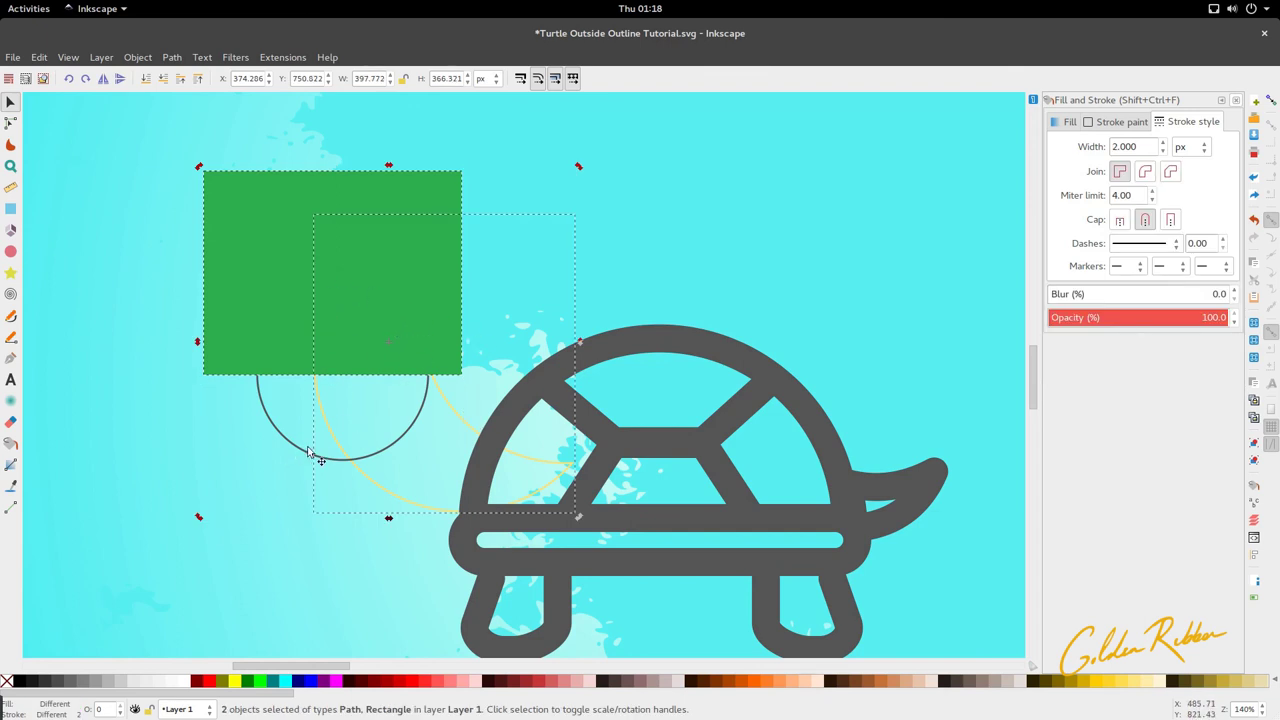
click(172, 57)
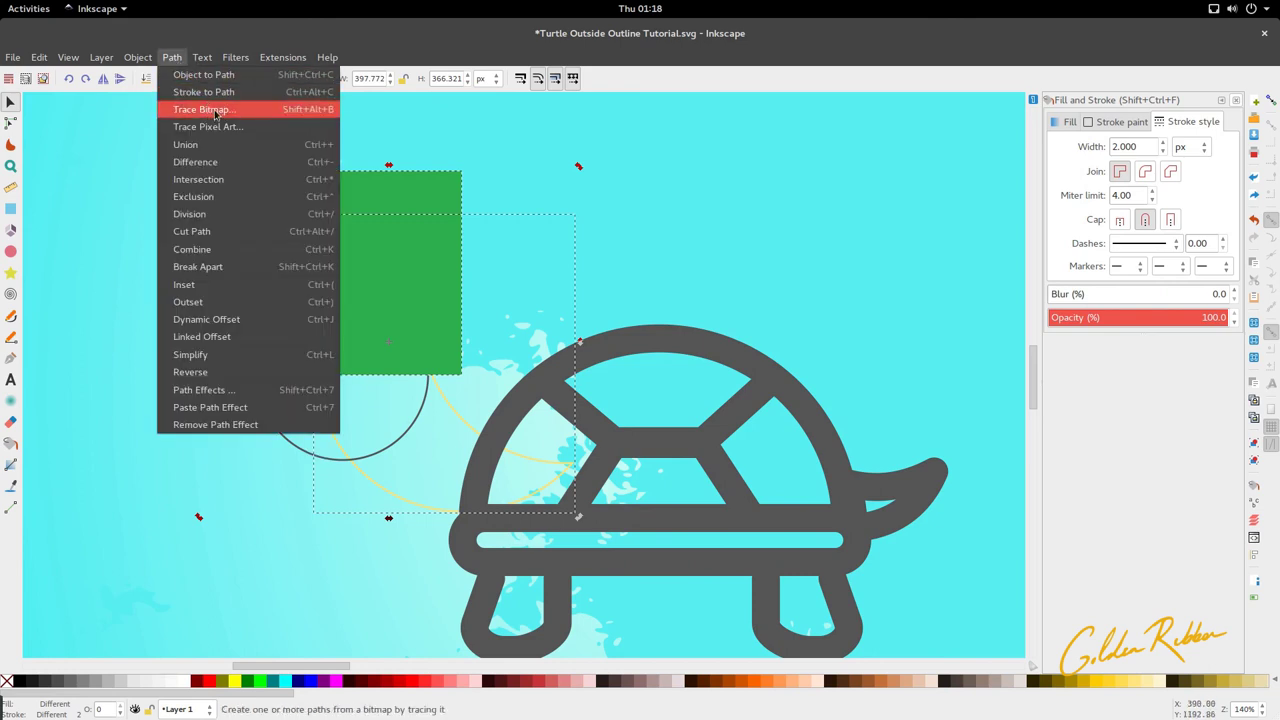
click(244, 162)
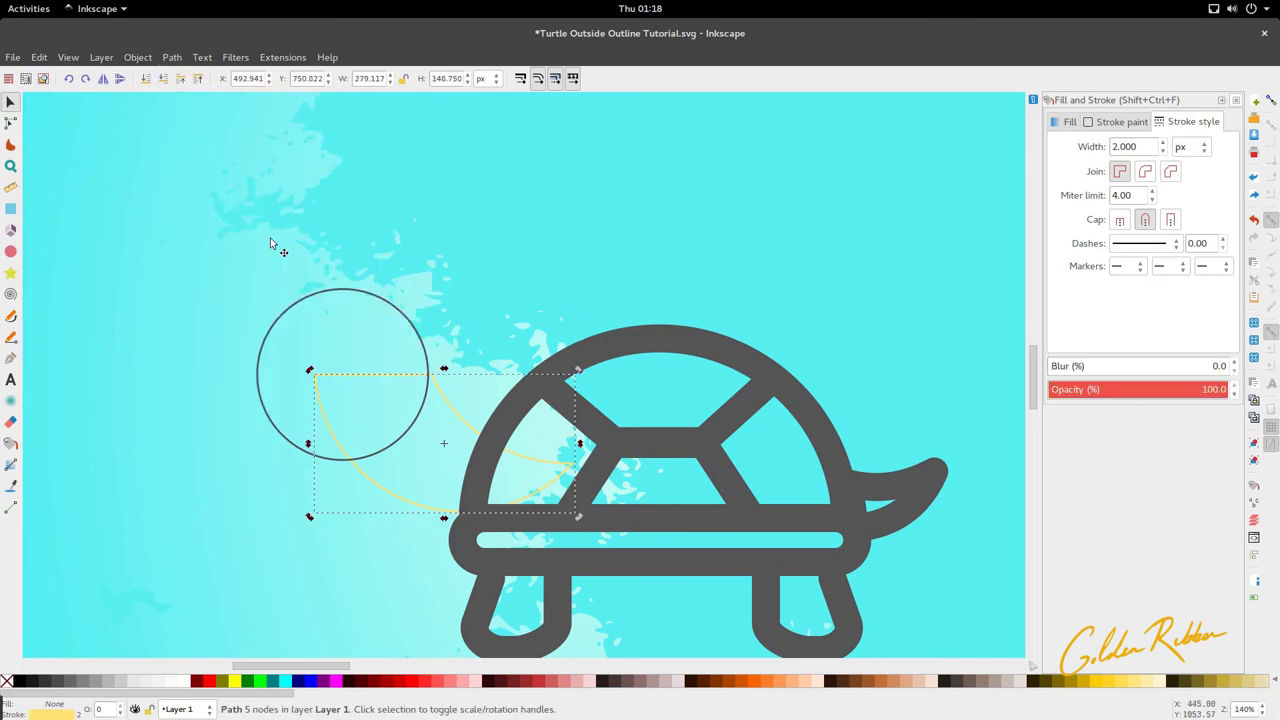
Scale the dark circle to about 202 px wide and line its edge up with the inner corner of the trimmed crescent
click(328, 455)
drag(330, 456, 355, 461)
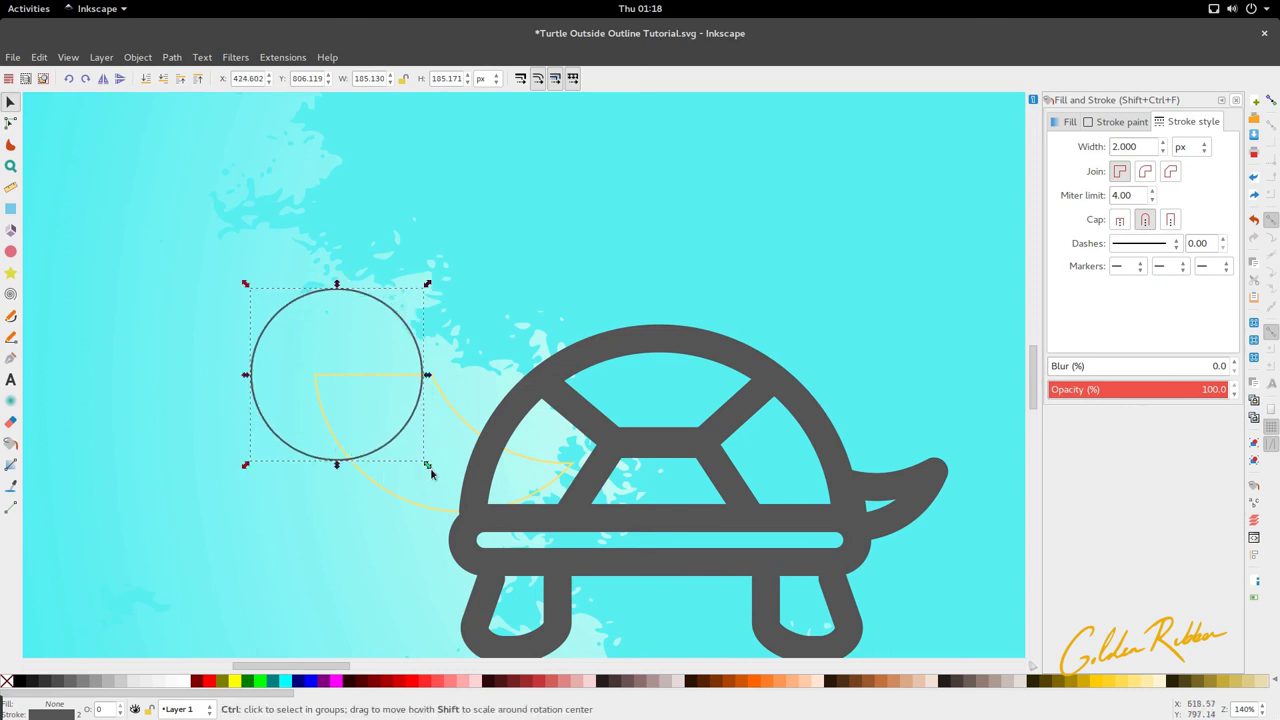
mouse_move(431, 470)
mouse_down()
mouse_move(448, 483)
mouse_move(392, 452)
mouse_move(441, 491)
mouse_up()
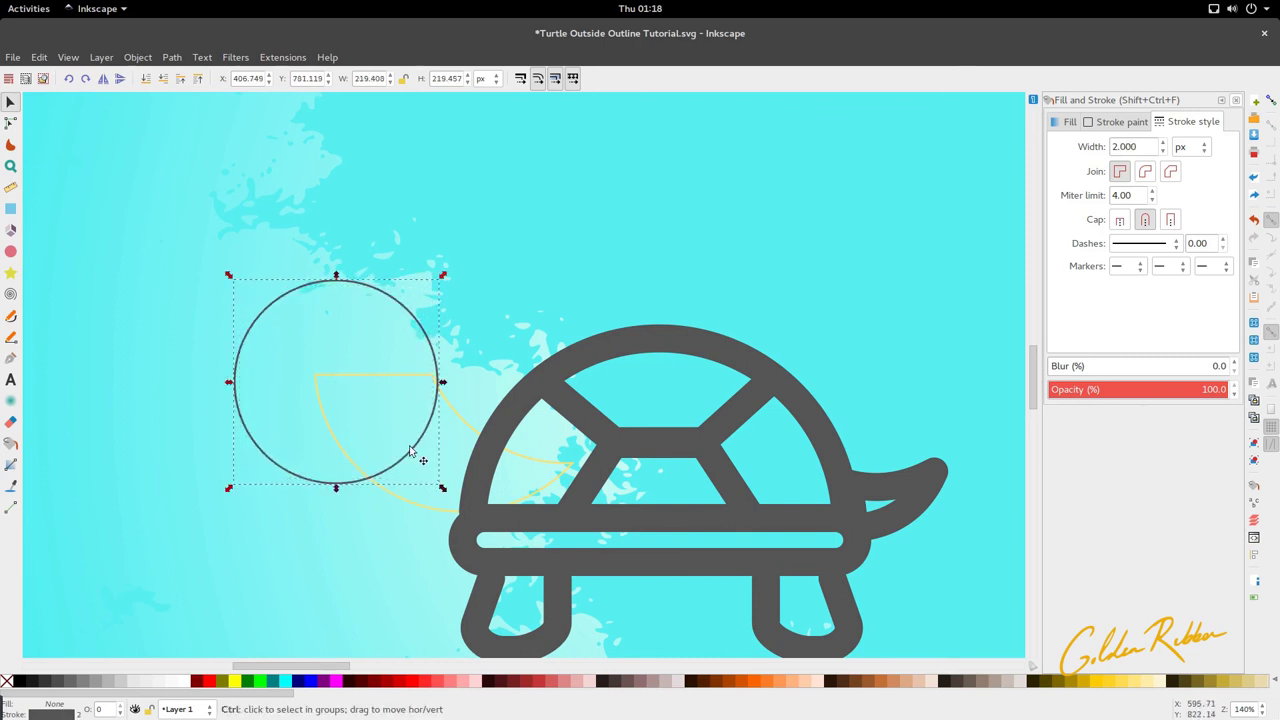
drag(406, 445, 404, 445)
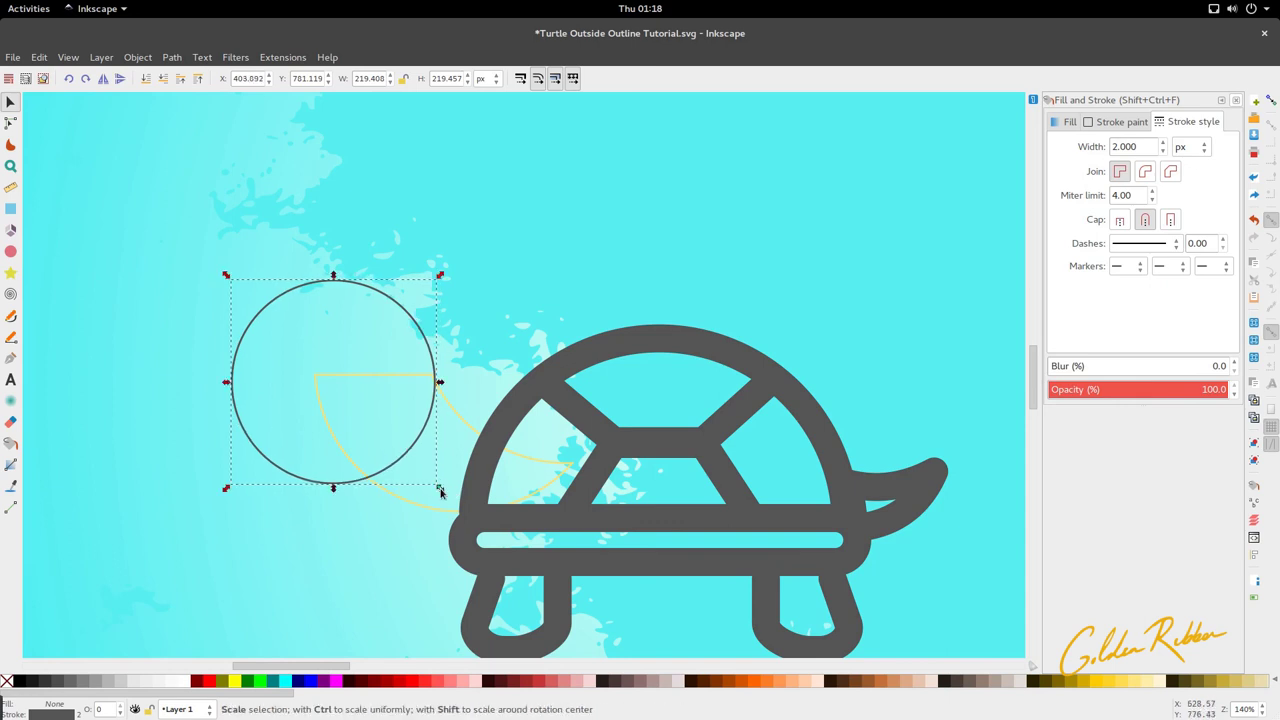
drag(438, 487, 397, 461)
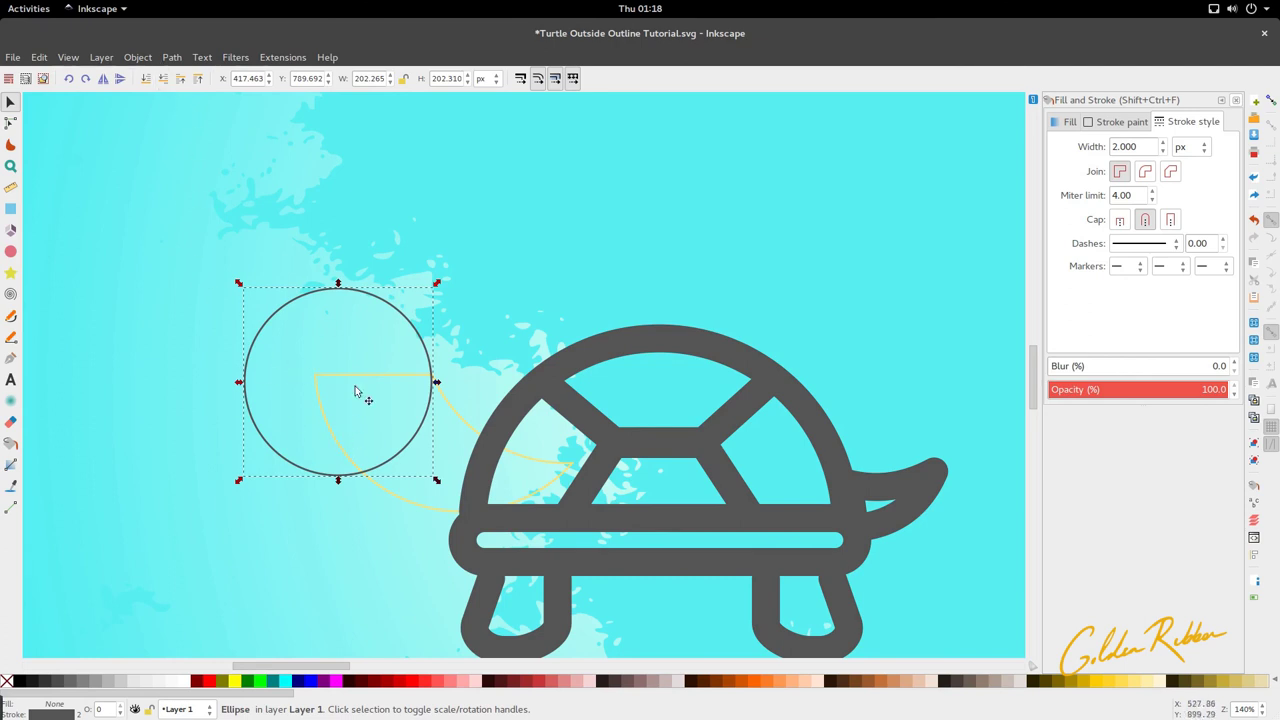
Draw a horizontal line about 257 px long across the dark circle and move it to the circle's middle
key(p)
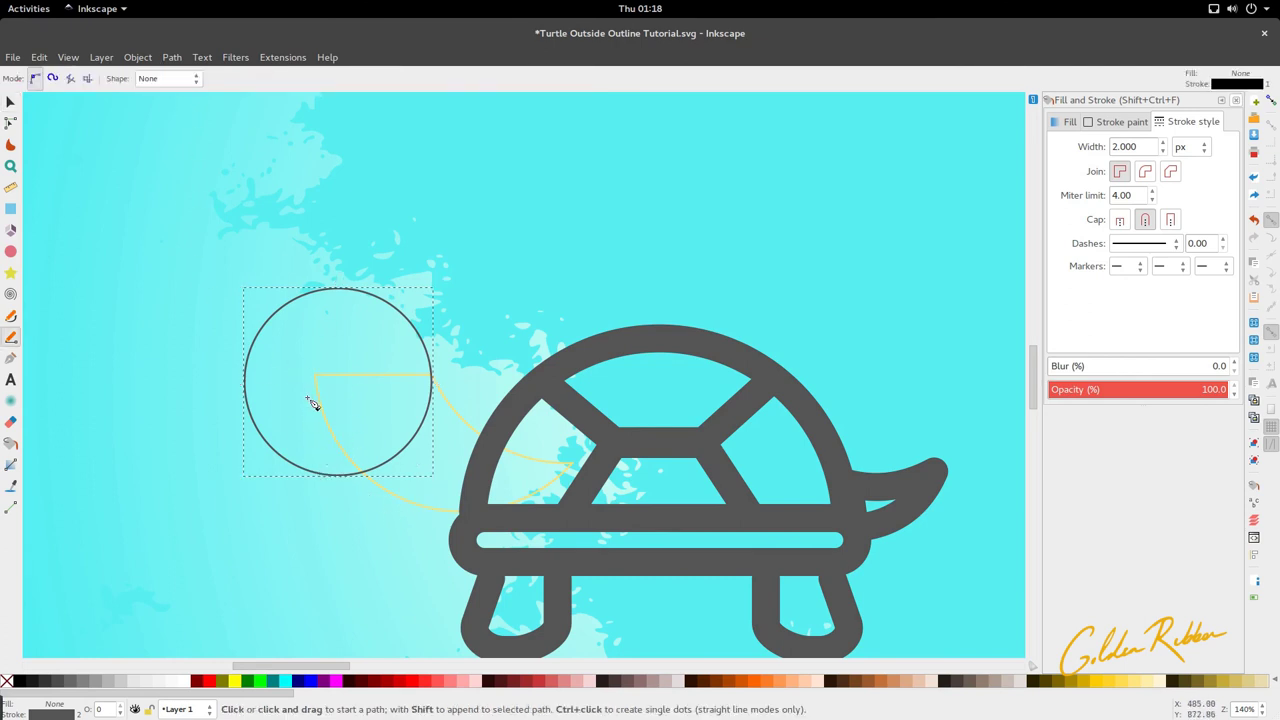
click(240, 378)
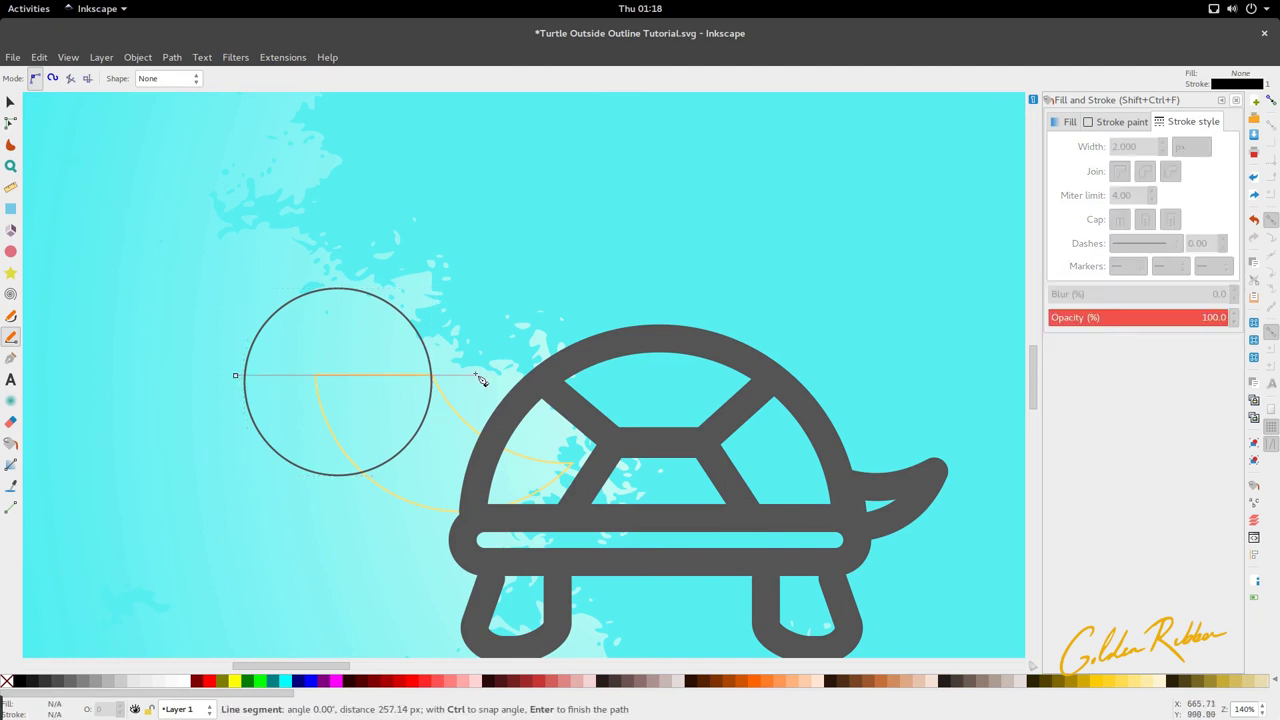
double_click(476, 376)
key(s)
drag(460, 376, 448, 382)
Split the dark circle along the horizontal line with Cut Path and delete its lower half
shift+click(432, 362)
click(172, 57)
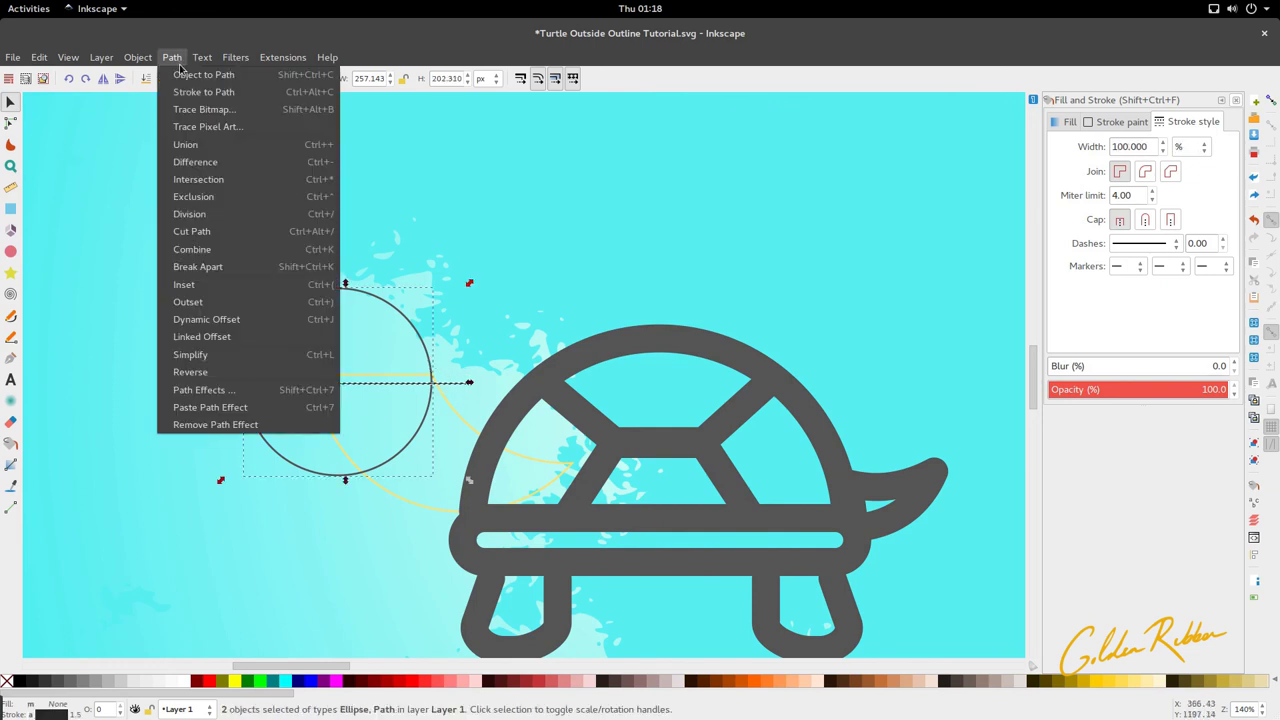
click(200, 231)
click(202, 410)
click(275, 452)
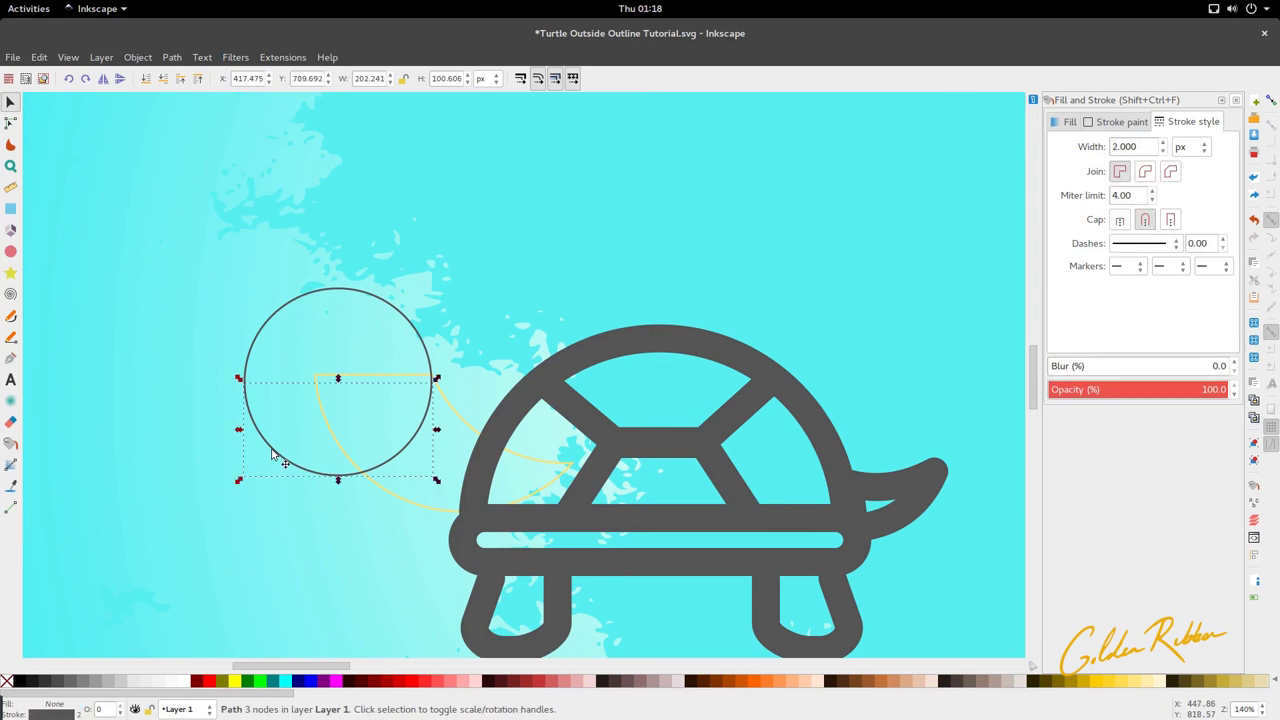
key(Delete)
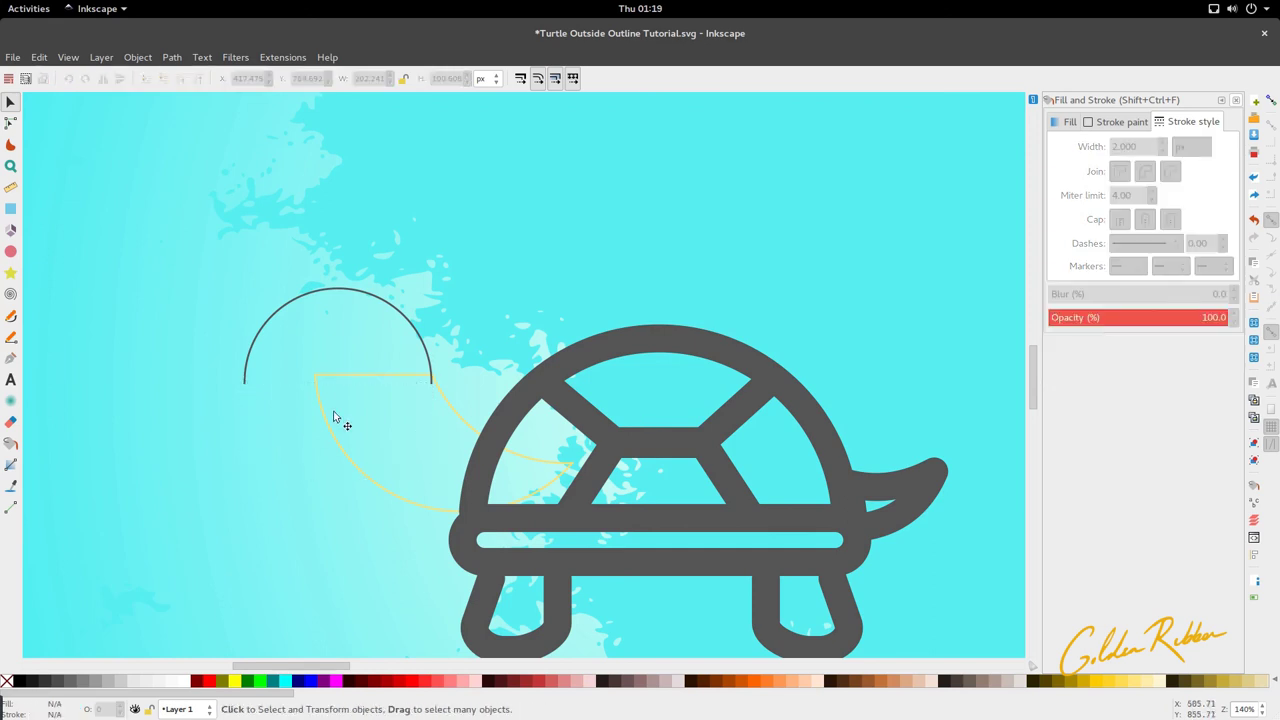
Delete the straight segment between the two upper nodes of the trimmed yellow crescent
click(427, 370)
key(n)
drag(288, 357, 490, 395)
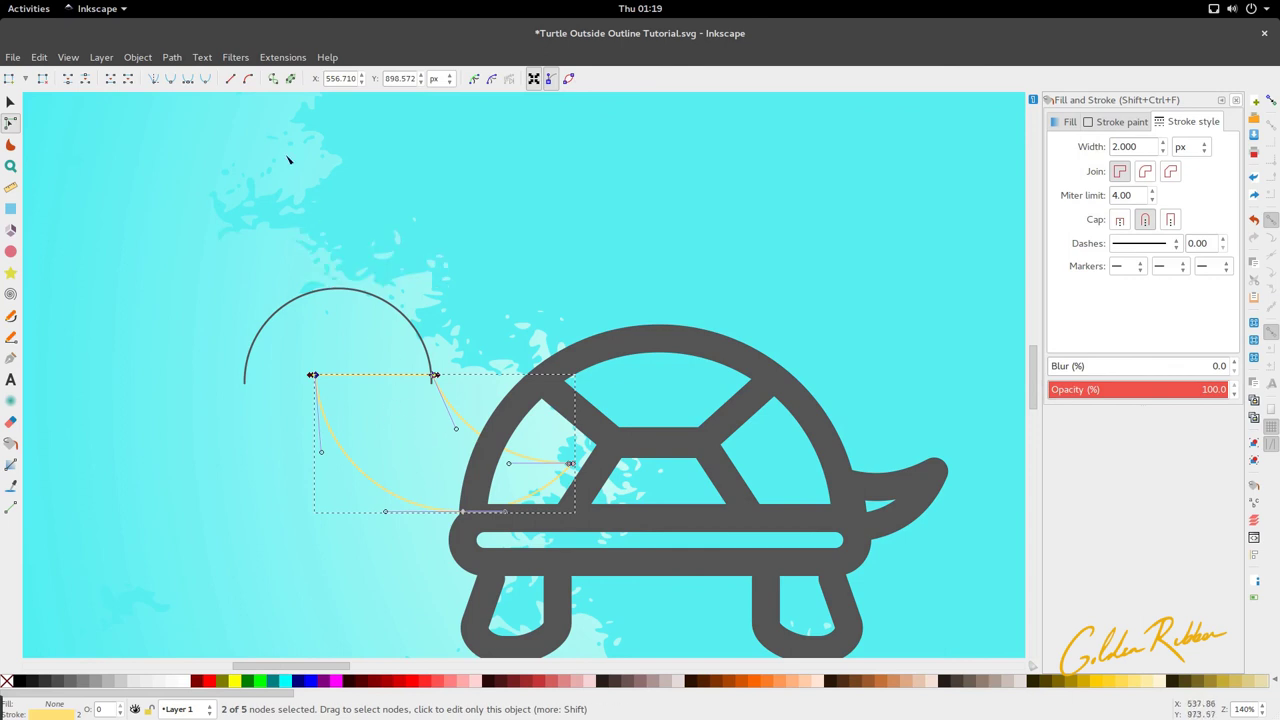
click(130, 82)
click(380, 400)
Move the dark semicircular arc so its right end meets the upper end of the yellow neck curve
click(429, 357)
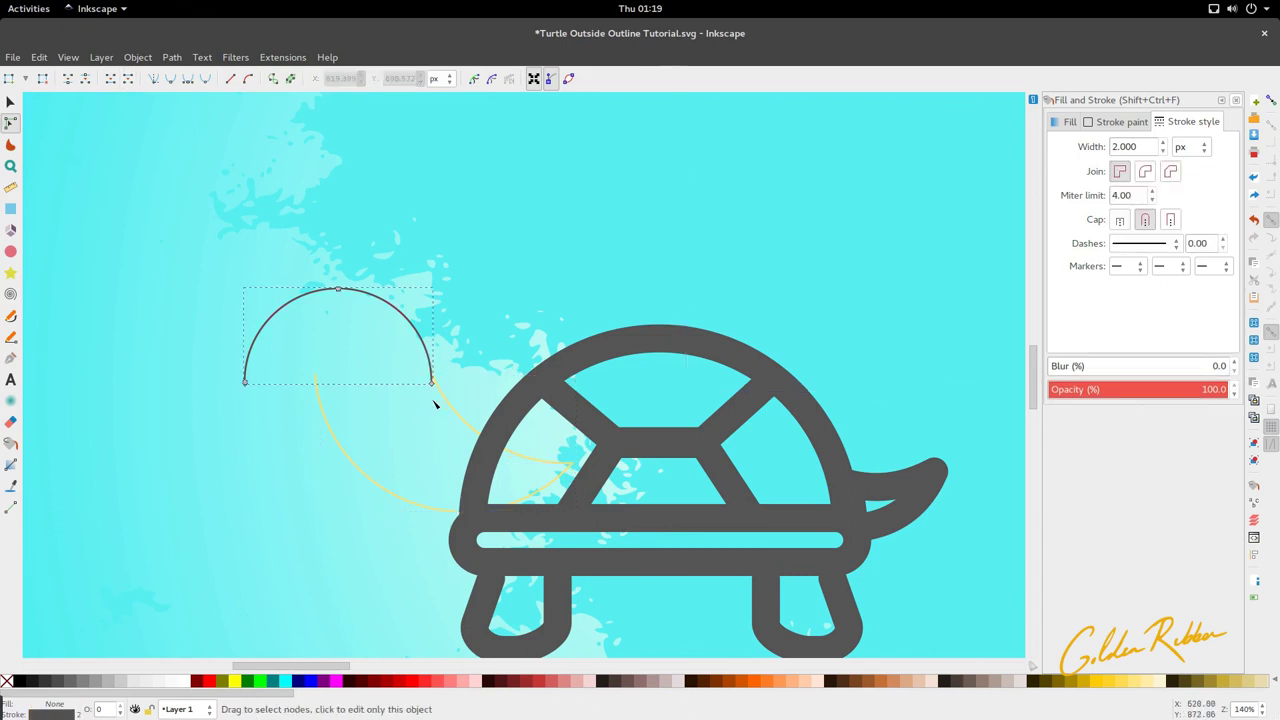
scroll(434, 403, up, 3)
key(s)
drag(426, 314, 390, 333)
Select the touching end nodes of the dark arc and the yellow neck curve and join them into one path
click(456, 344)
key(n)
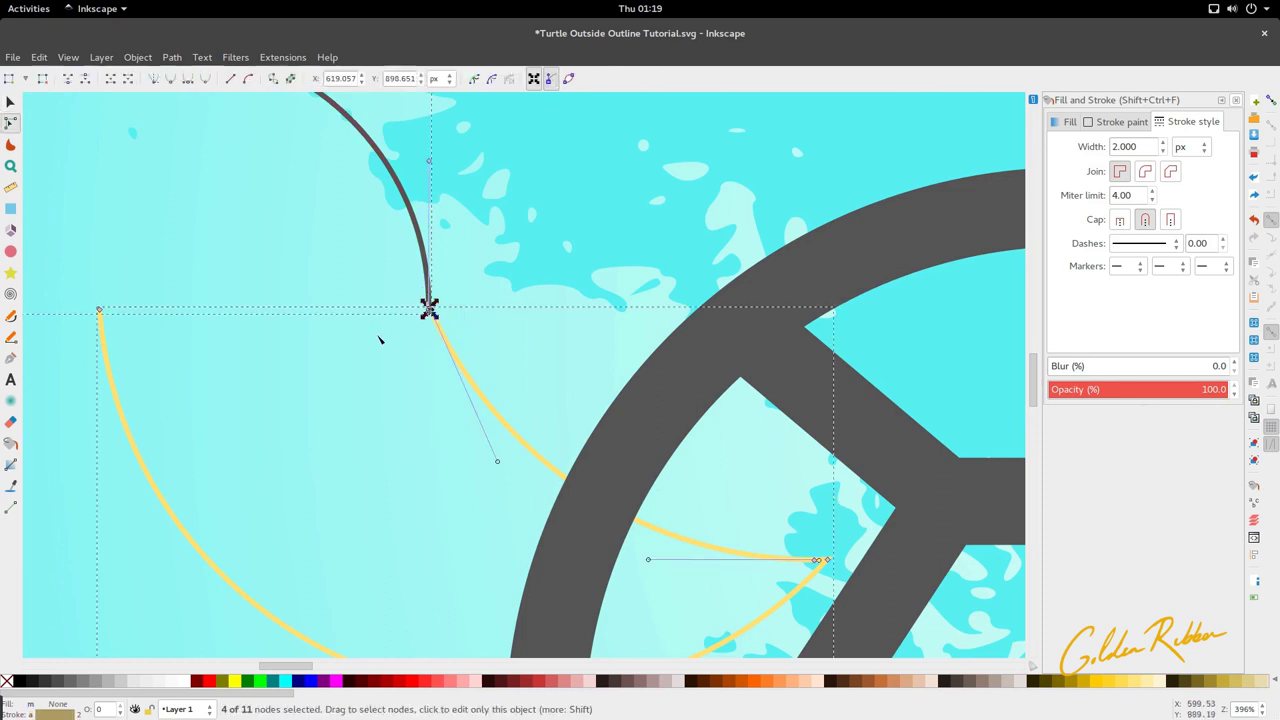
scroll(419, 391, down, 2)
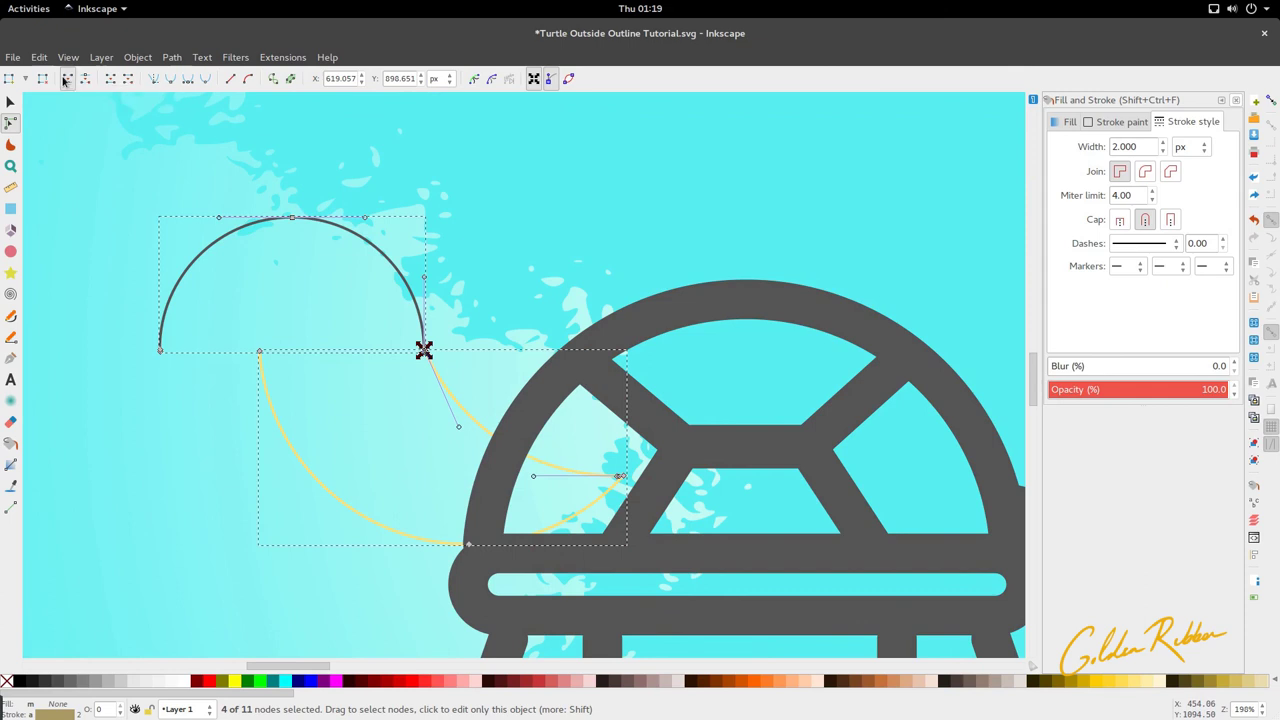
click(63, 80)
click(354, 369)
Set the stroke width of the joined head and neck path to 30 px
scroll(371, 360, down, 3)
scroll(391, 373, up, 2)
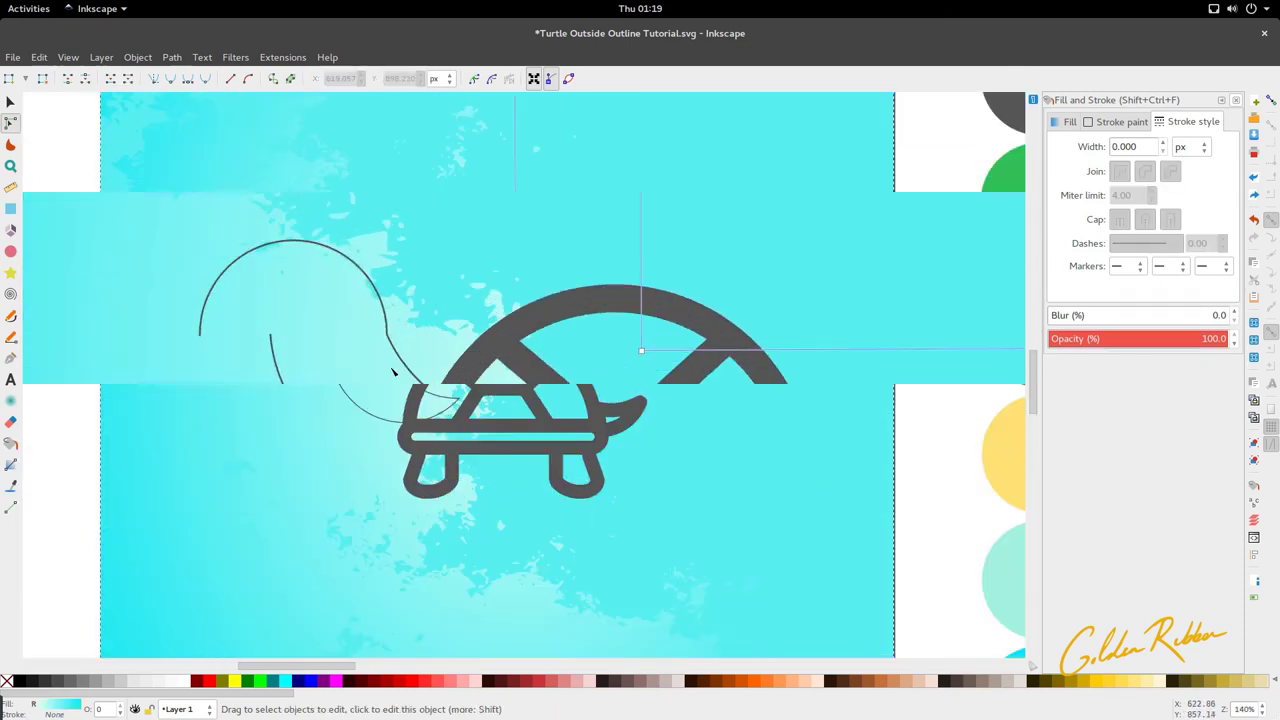
click(389, 328)
scroll(391, 379, up, 2)
click(388, 286)
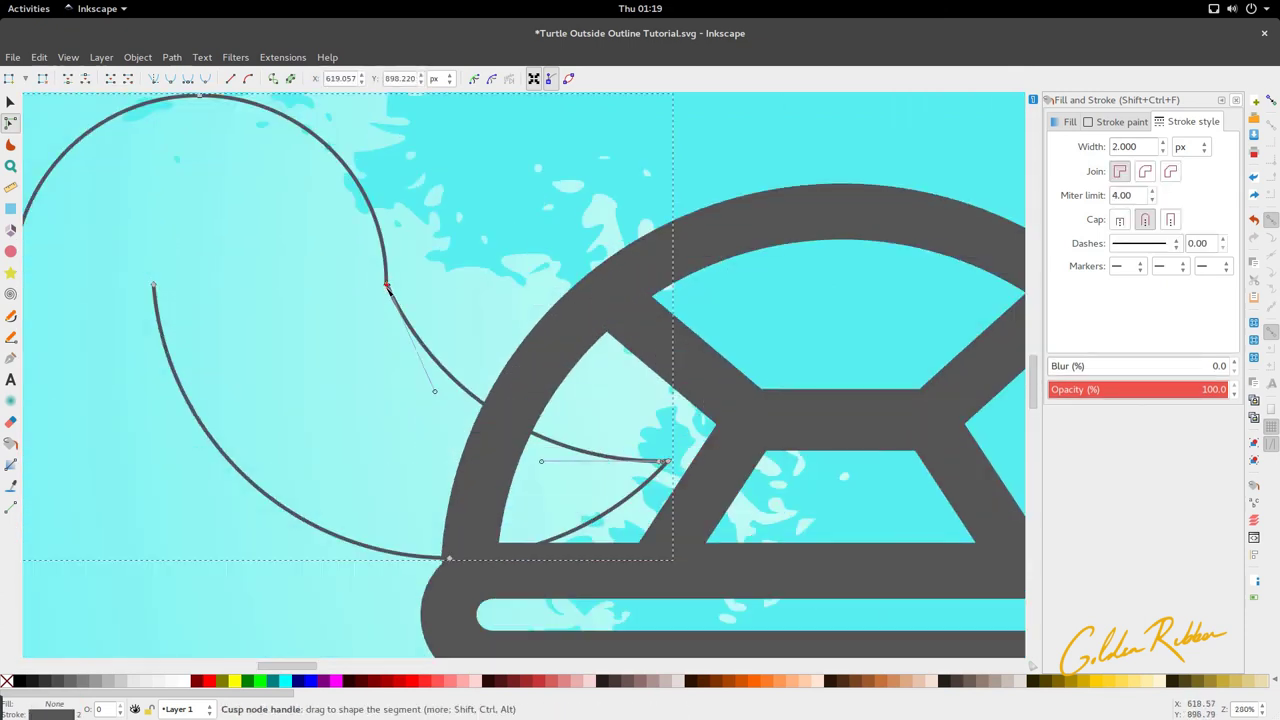
key(s)
scroll(371, 432, down, 2)
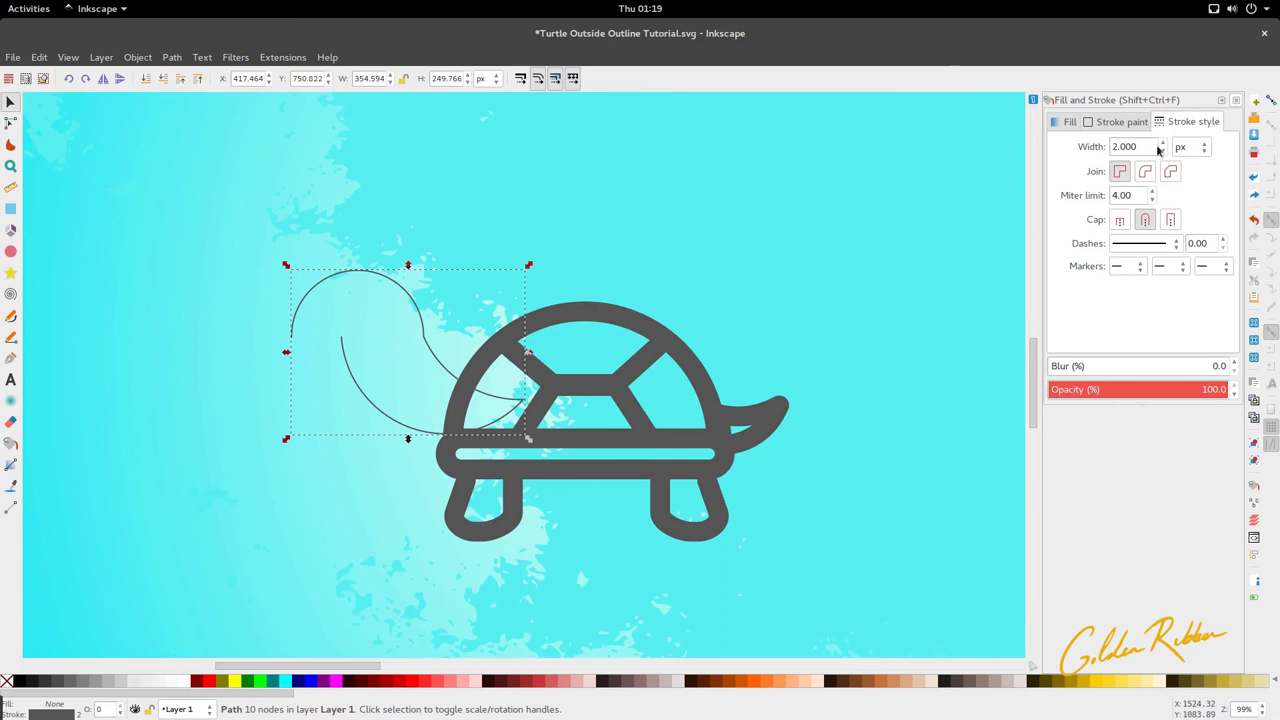
drag(1158, 149, 1083, 146)
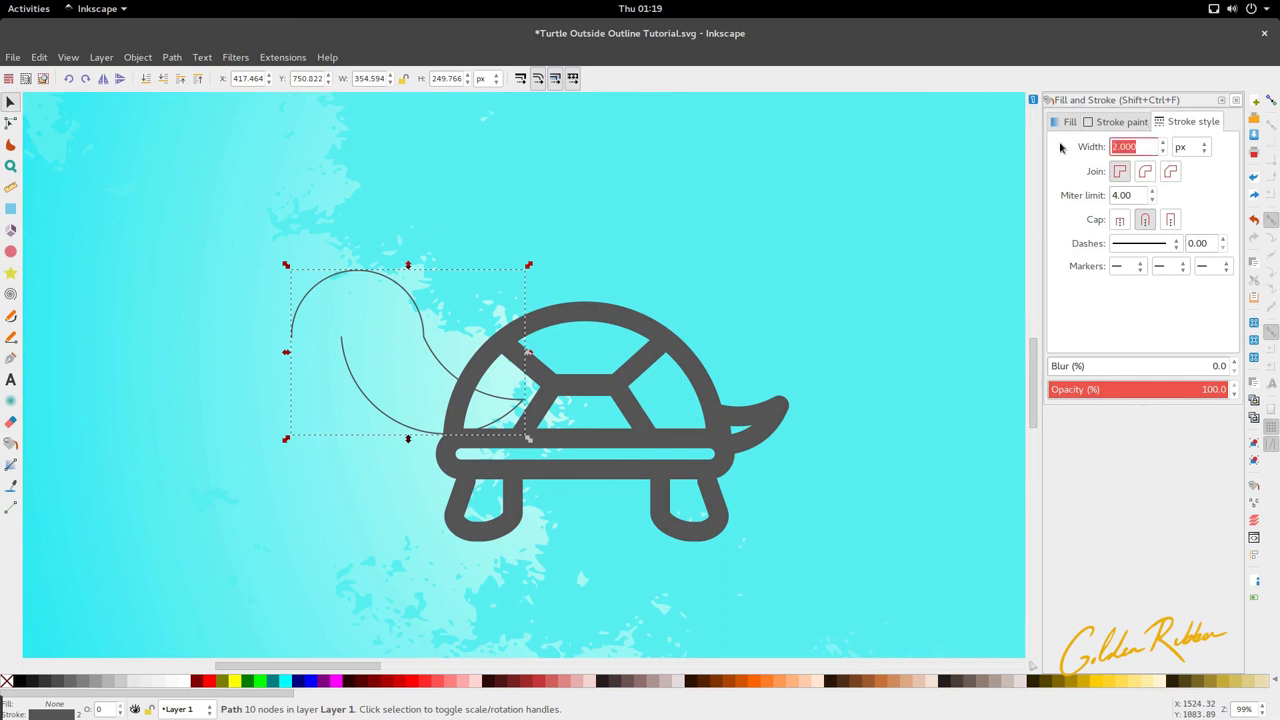
key(Return)
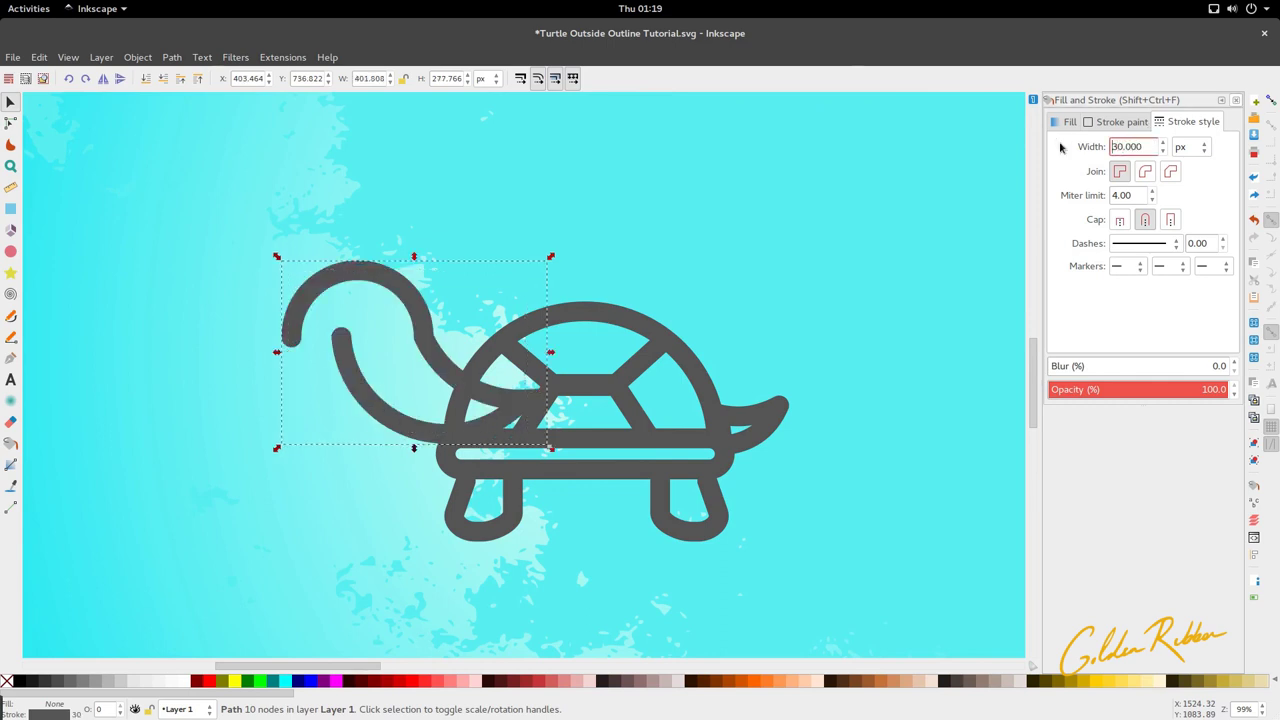
Subtract the shell dome from the head and neck path with Difference, using a selection of both shapes
click(509, 337)
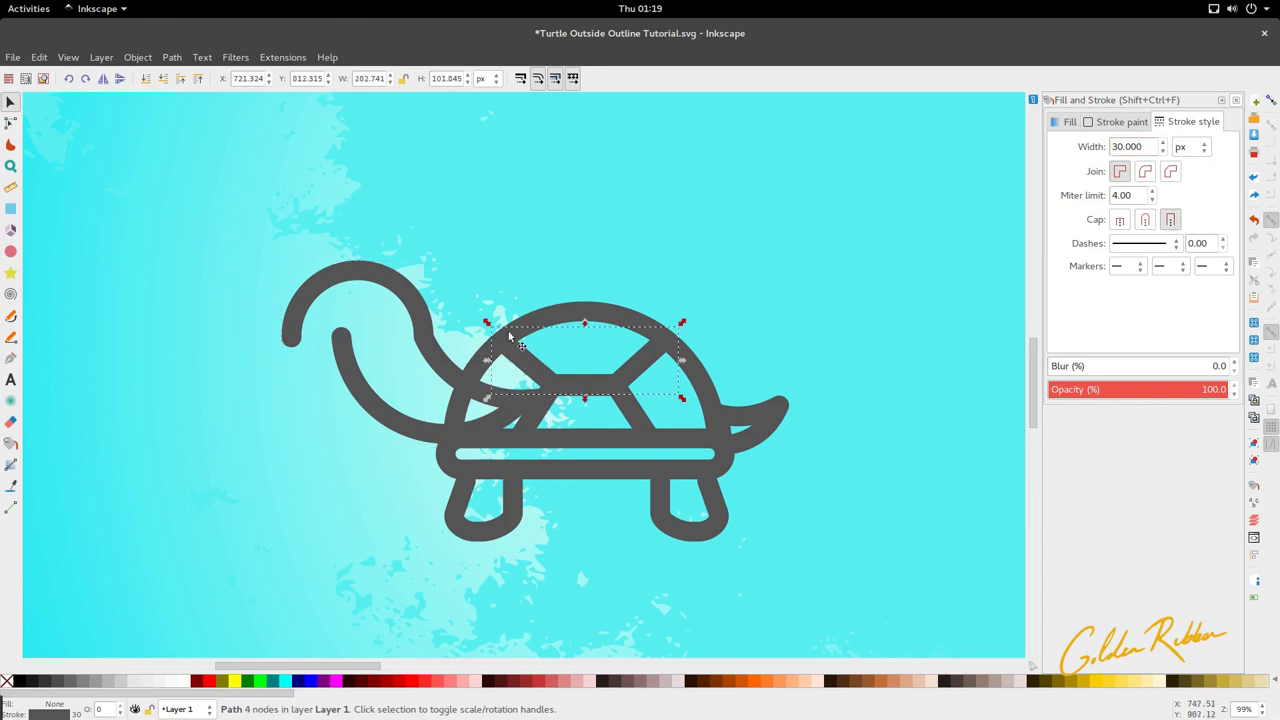
click(587, 317)
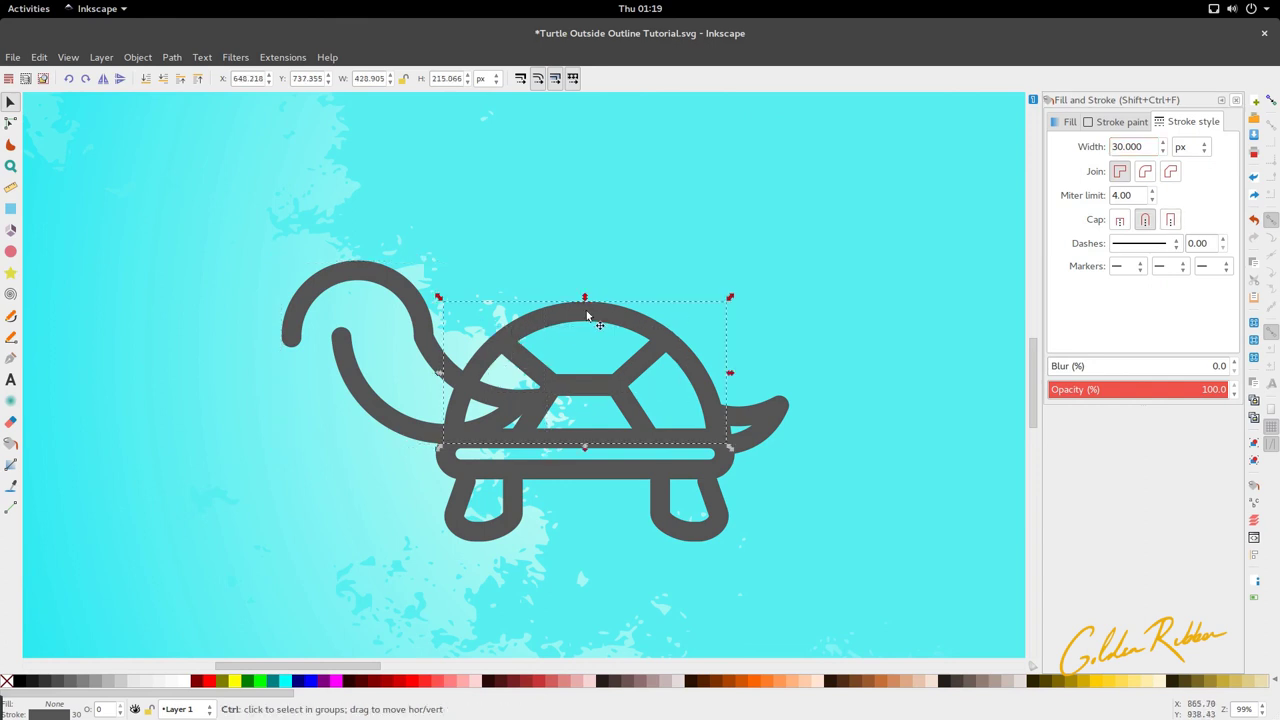
shift+click(403, 421)
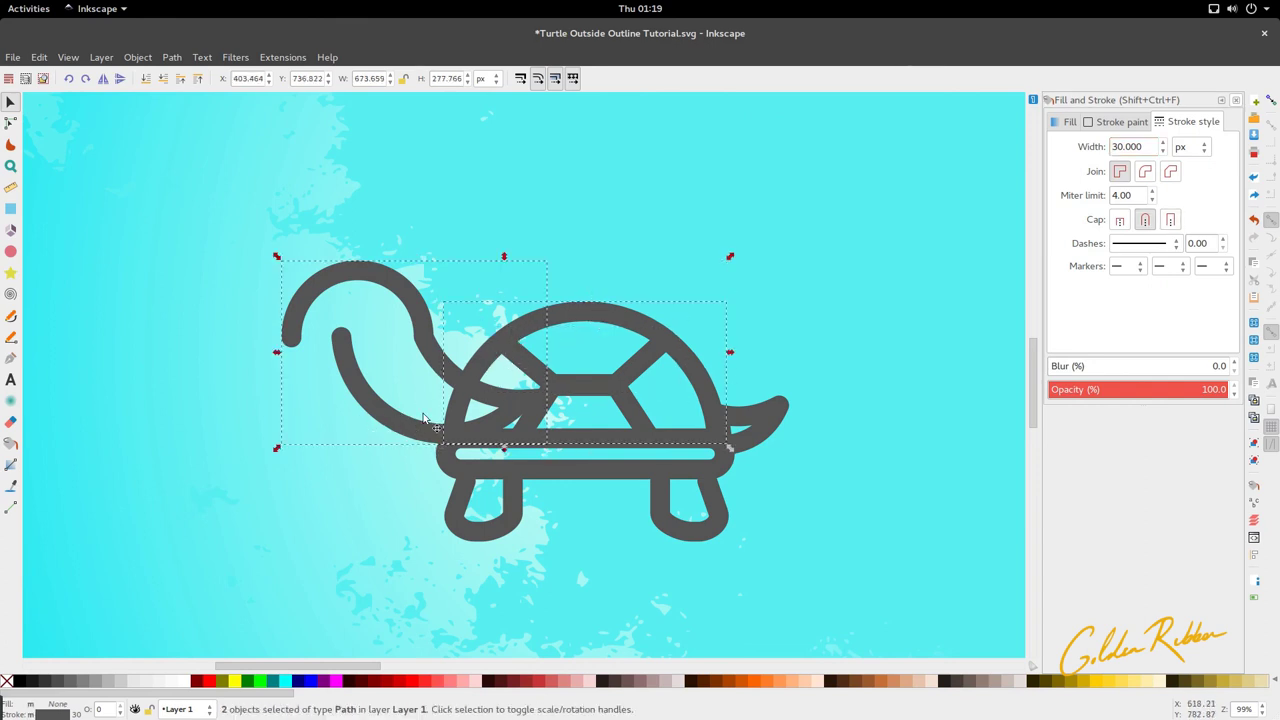
key(ctrl+minus)
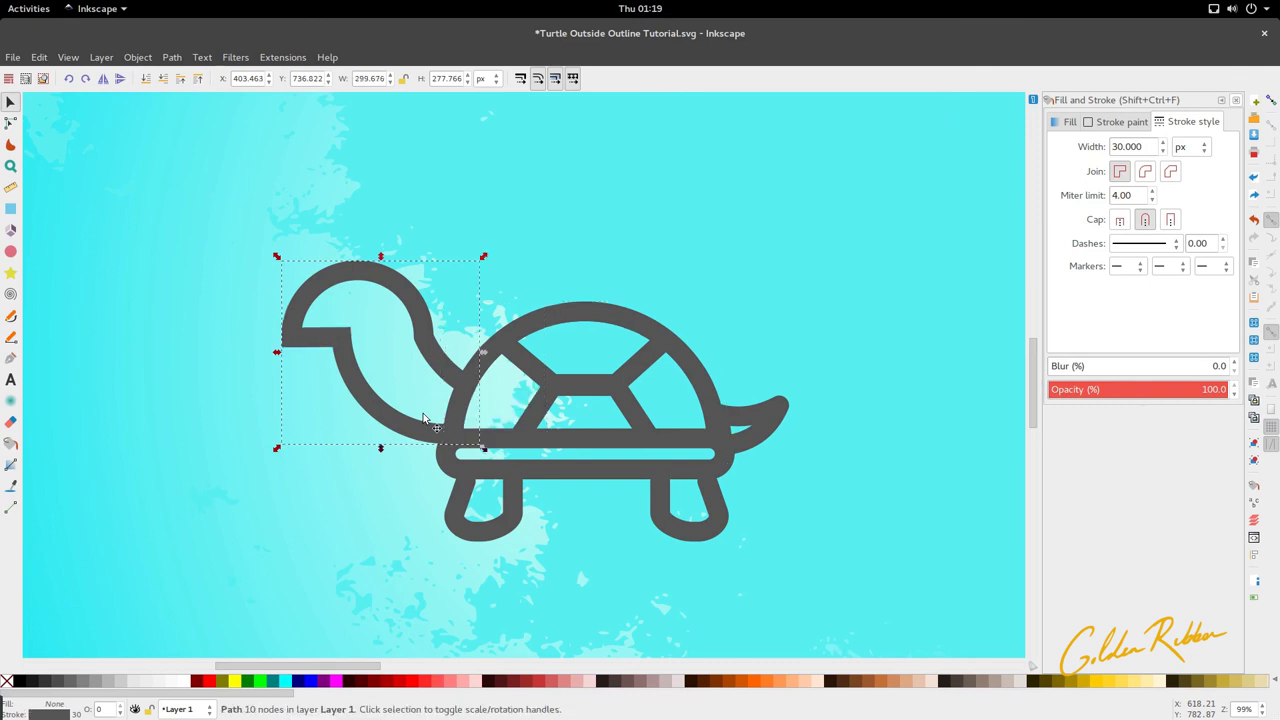
Scale the head and neck outline down to about 218 by 201 px and place it against the shell's front edge
scroll(424, 418, down, 2)
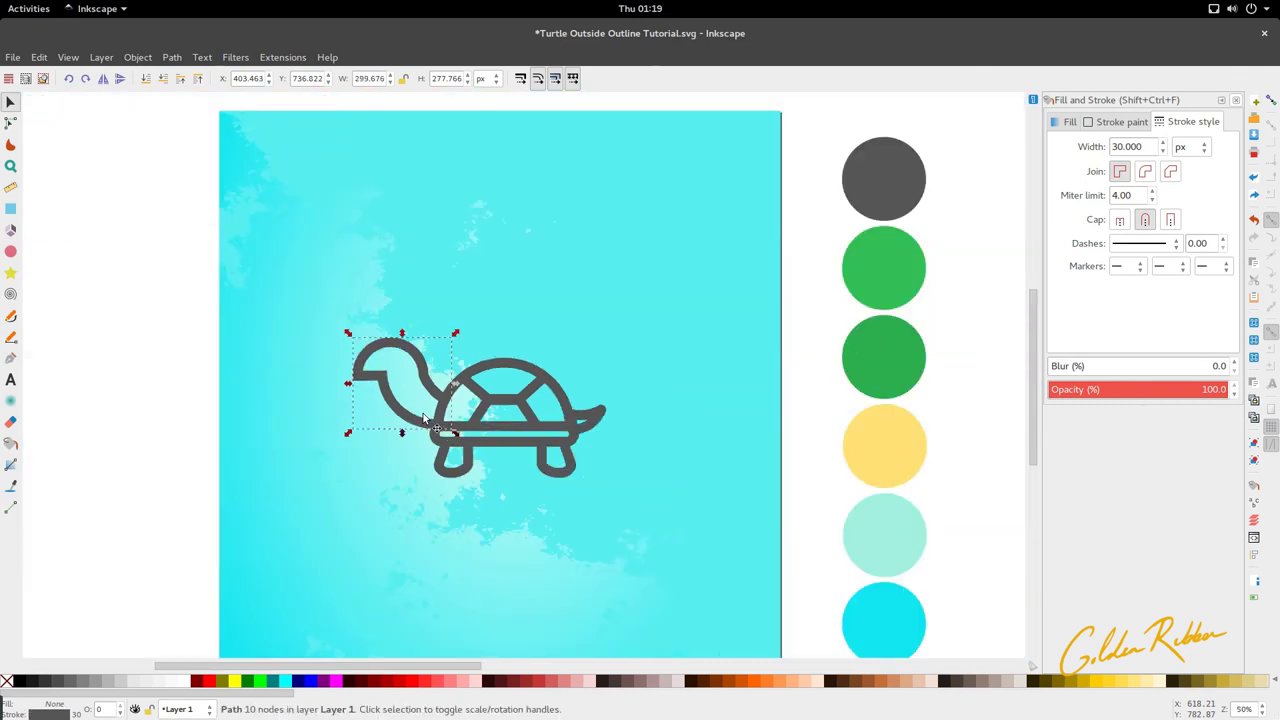
scroll(424, 418, up, 3)
mouse_move(508, 456)
mouse_down()
mouse_move(478, 456)
mouse_move(429, 424)
mouse_move(465, 457)
mouse_move(441, 436)
mouse_up()
scroll(437, 430, down, 4)
scroll(437, 455, up, 3)
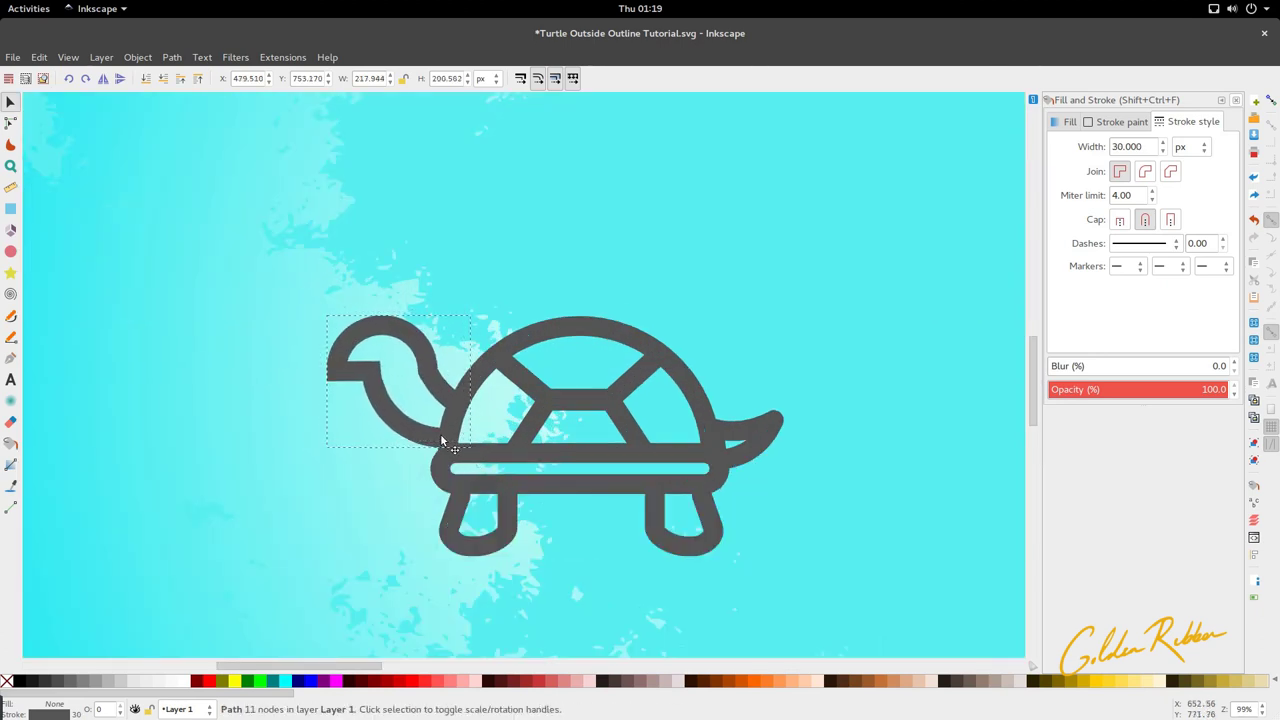
Nudge the head and neck outline slightly up and toward the shell so the neck meets the shell's front edge
key(Right)
key(Up)
key(Up)
key(Right)
click(441, 433)
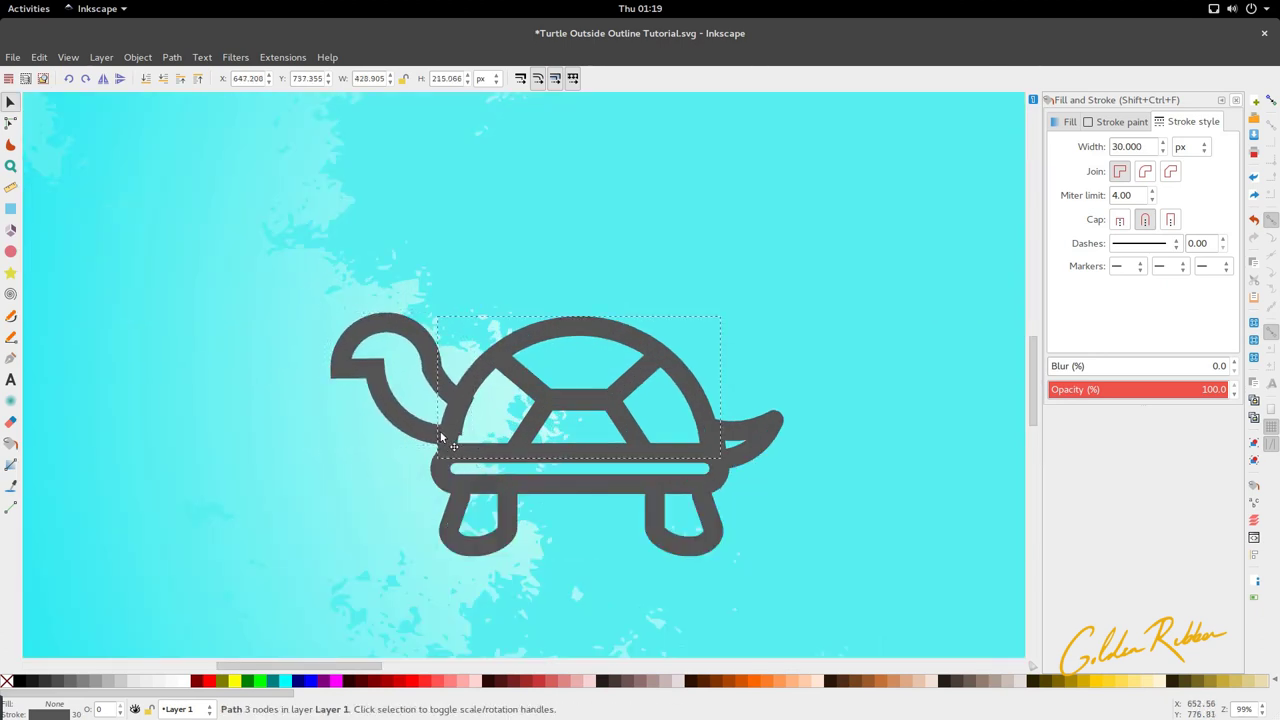
click(441, 437)
alt+click(441, 437)
scroll(441, 440, down, 3)
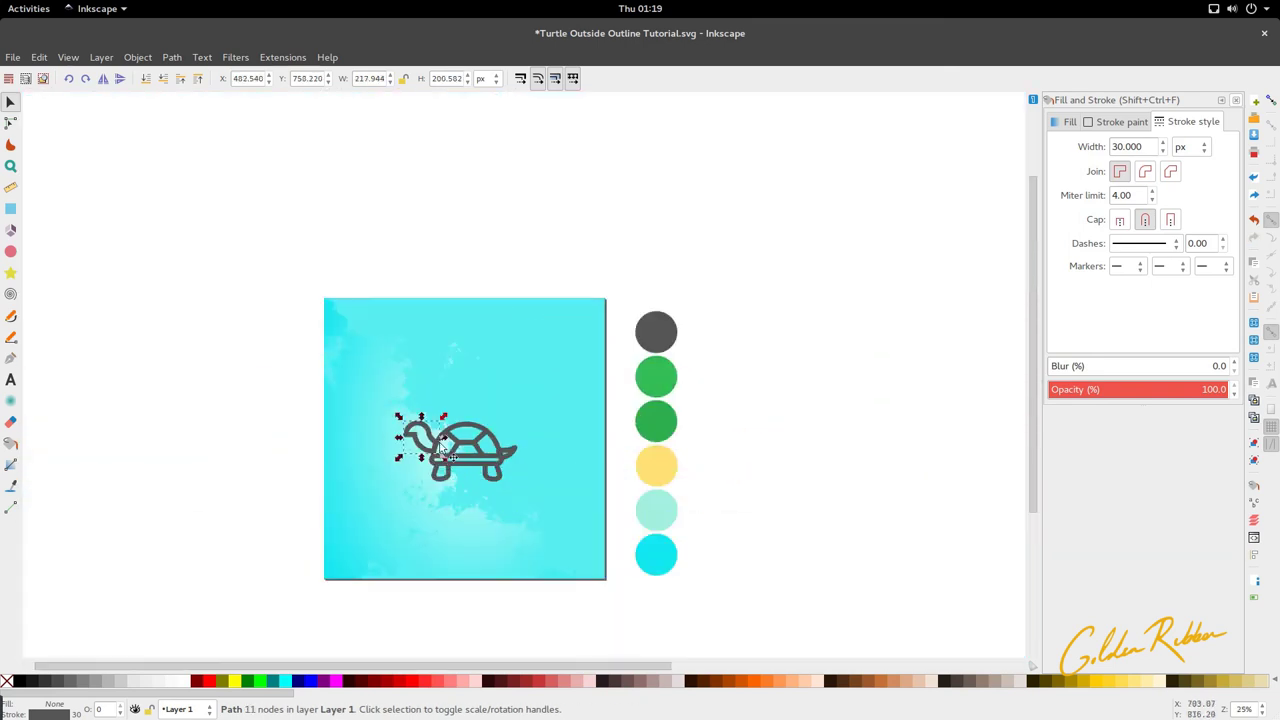
scroll(437, 348, up, 5)
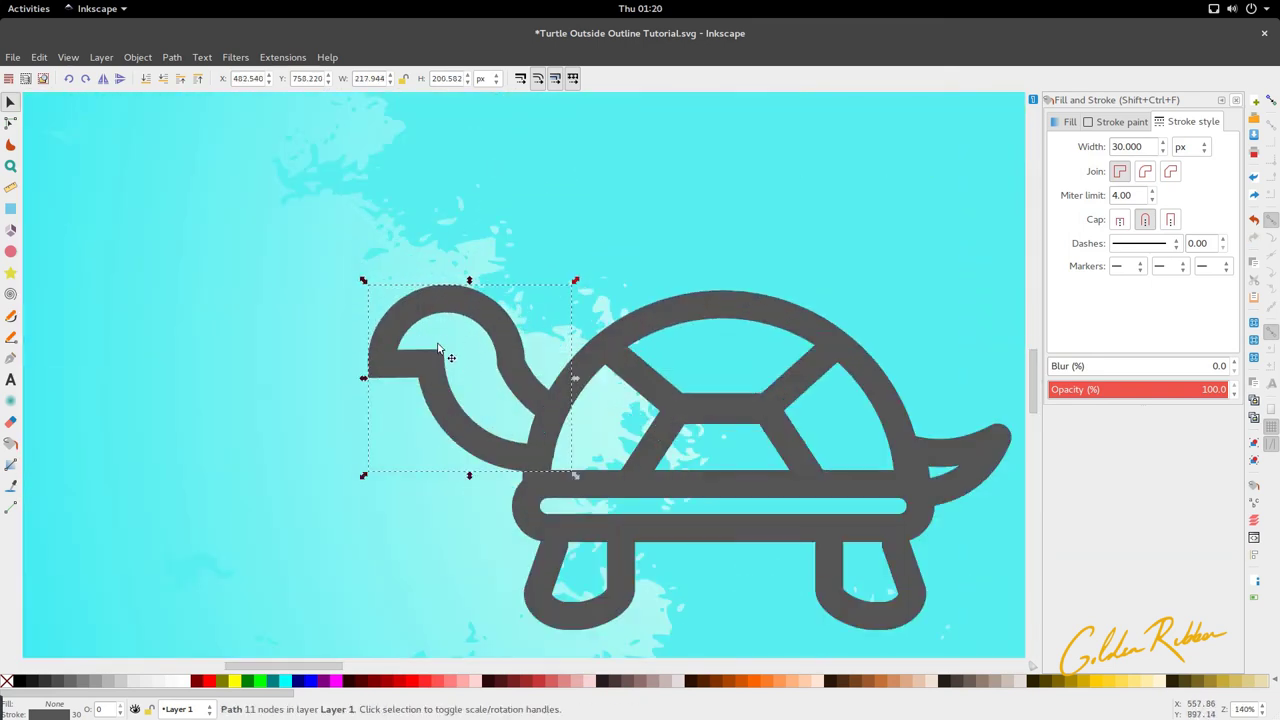
click(417, 372)
key(ctrl)
drag(519, 465, 517, 465)
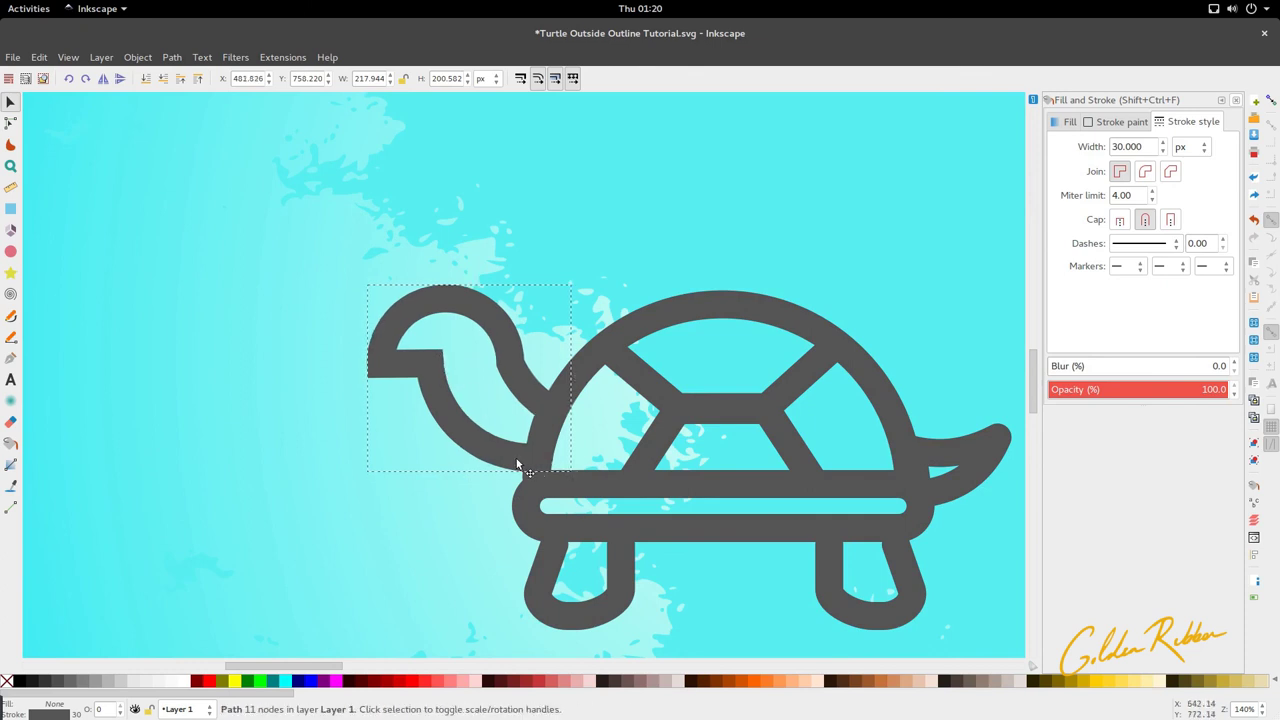
Draw a small circular eye inside the turtle's head with the outline's dark grey stroke and no fill
click(10, 251)
scroll(438, 322, up, 2)
drag(425, 323, 470, 368)
scroll(470, 368, down, 2)
key(d)
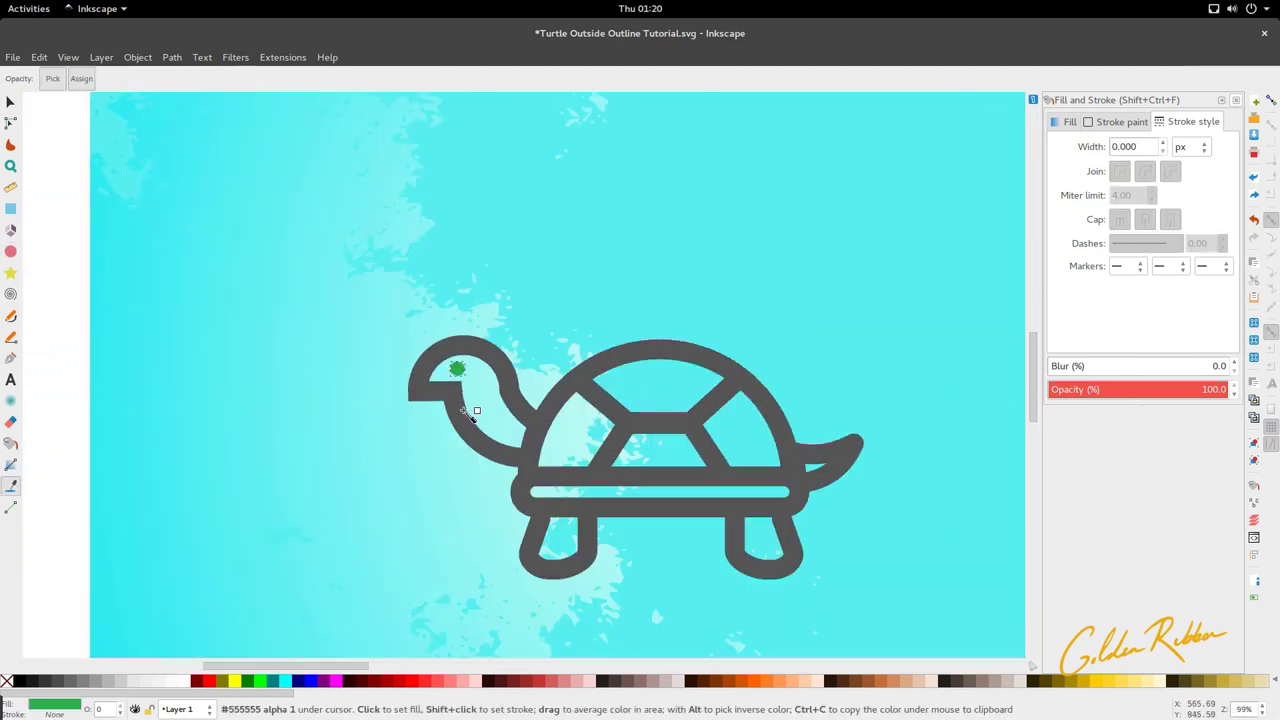
key(s)
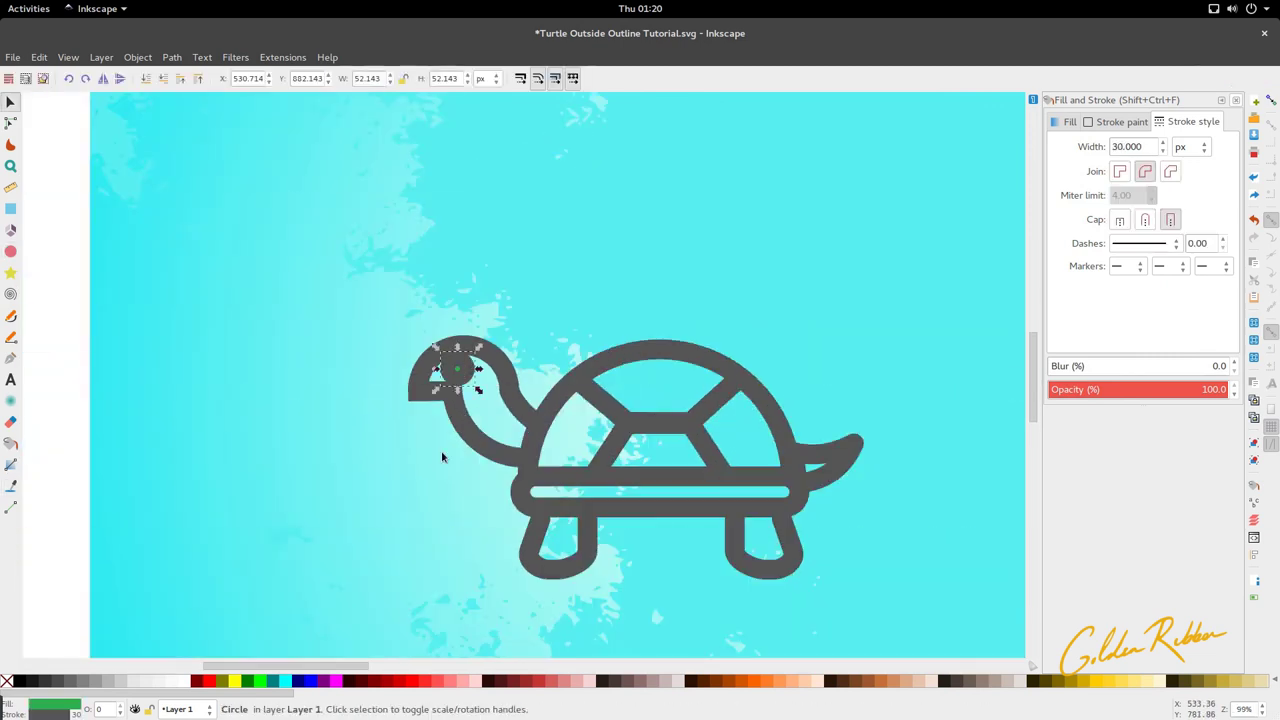
right_click(56, 711)
click(100, 706)
Set the eye circle's stroke width to 10 px and shrink the circle to about 24 px across
double_click(1143, 147)
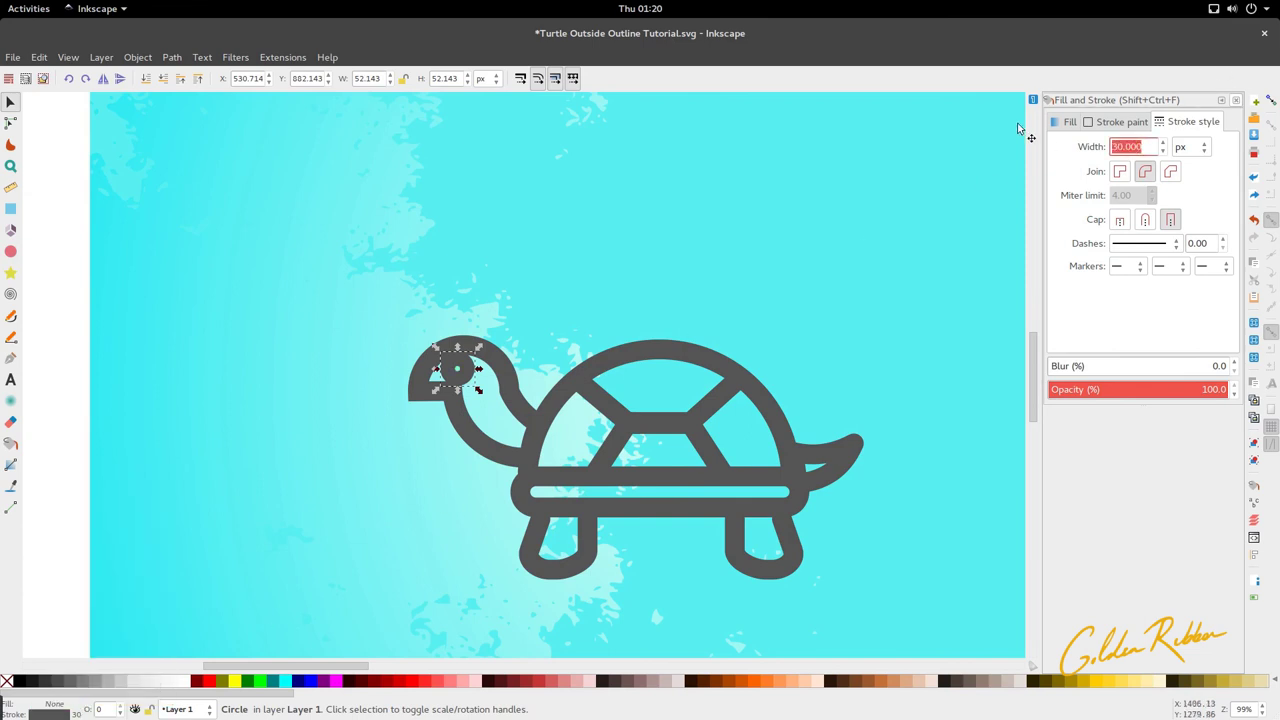
text(10)
key(Return)
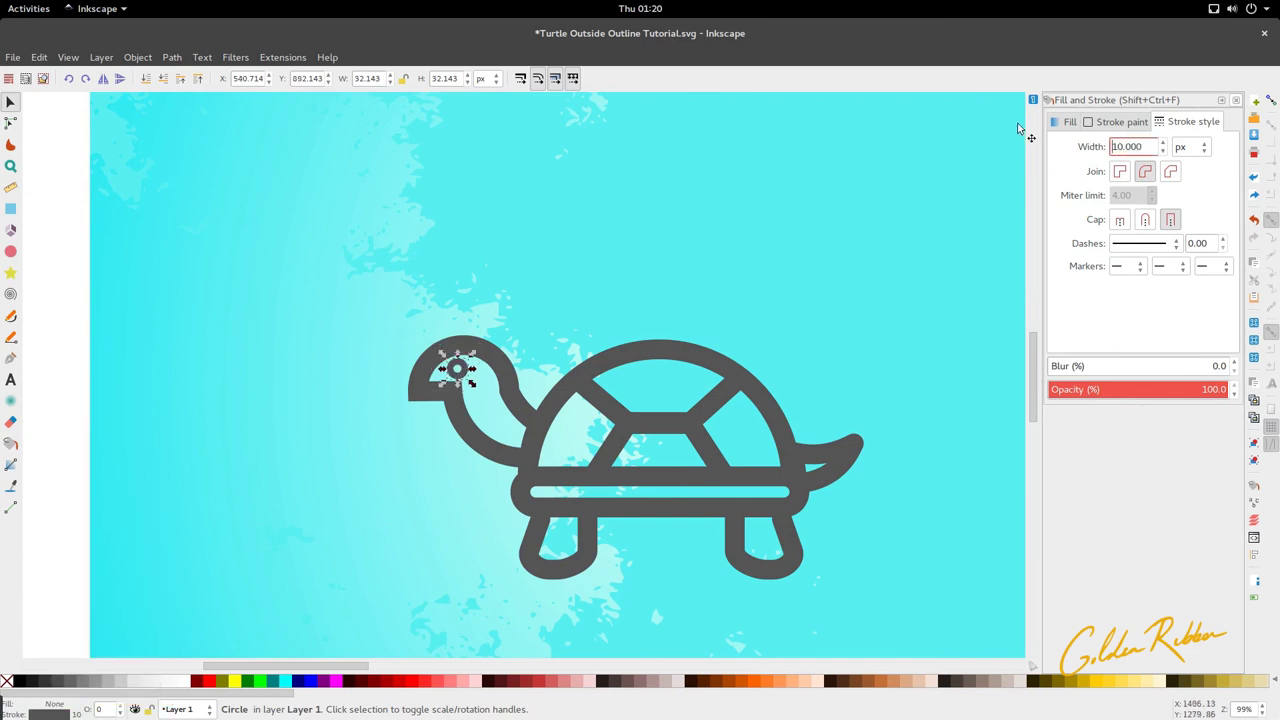
drag(472, 384, 474, 398)
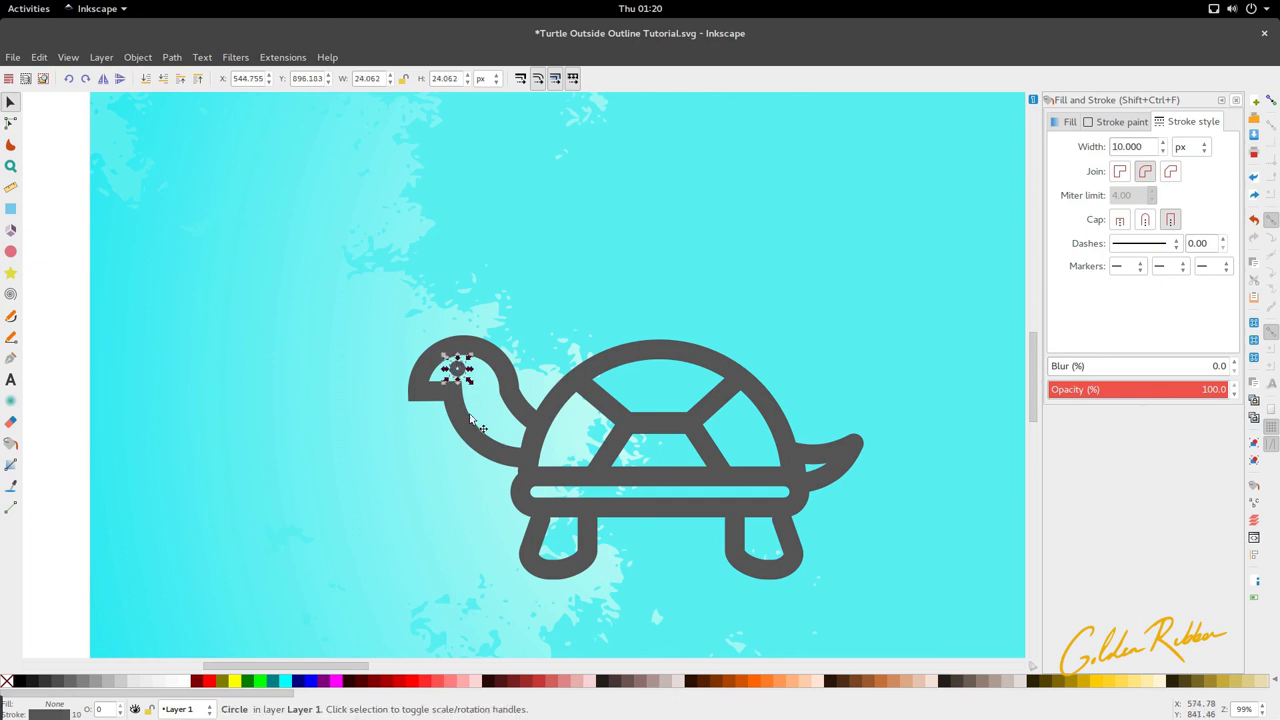
Select all the turtle's parts, duplicate them and move the copy straight up above the cyan background
scroll(474, 411, down, 2)
scroll(473, 410, right, 4)
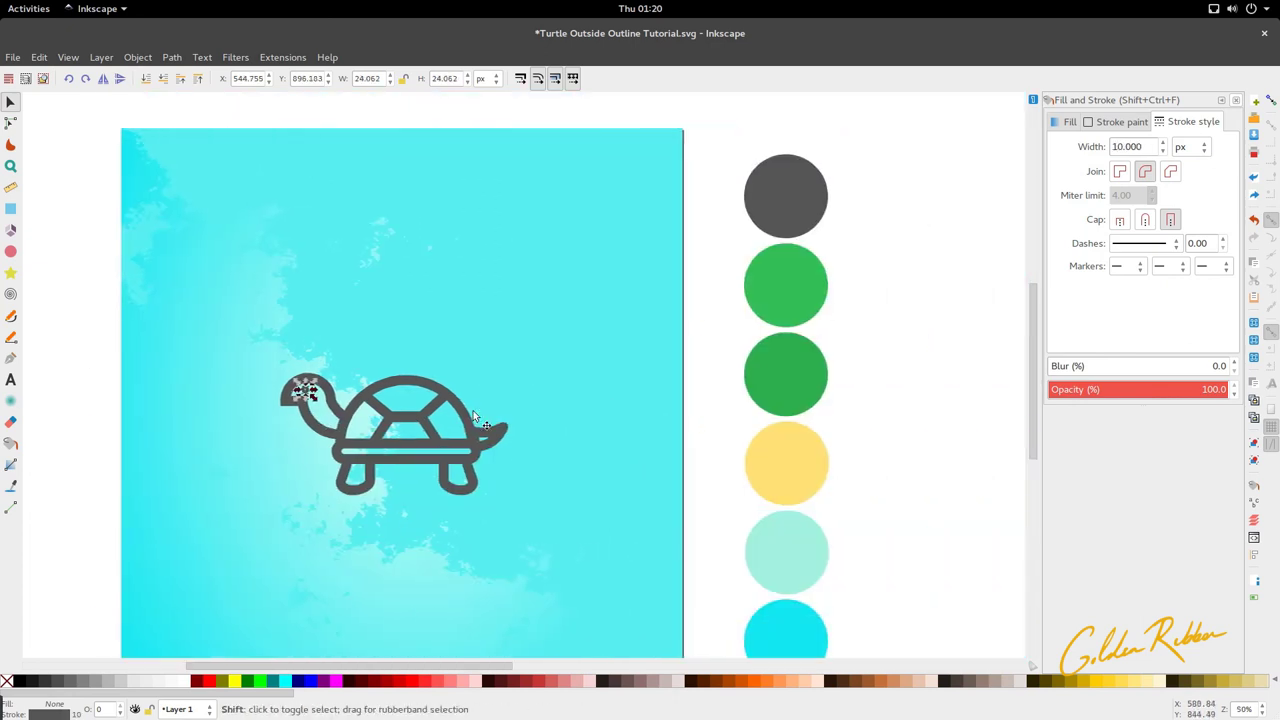
scroll(470, 430, down, 3)
click(68, 449)
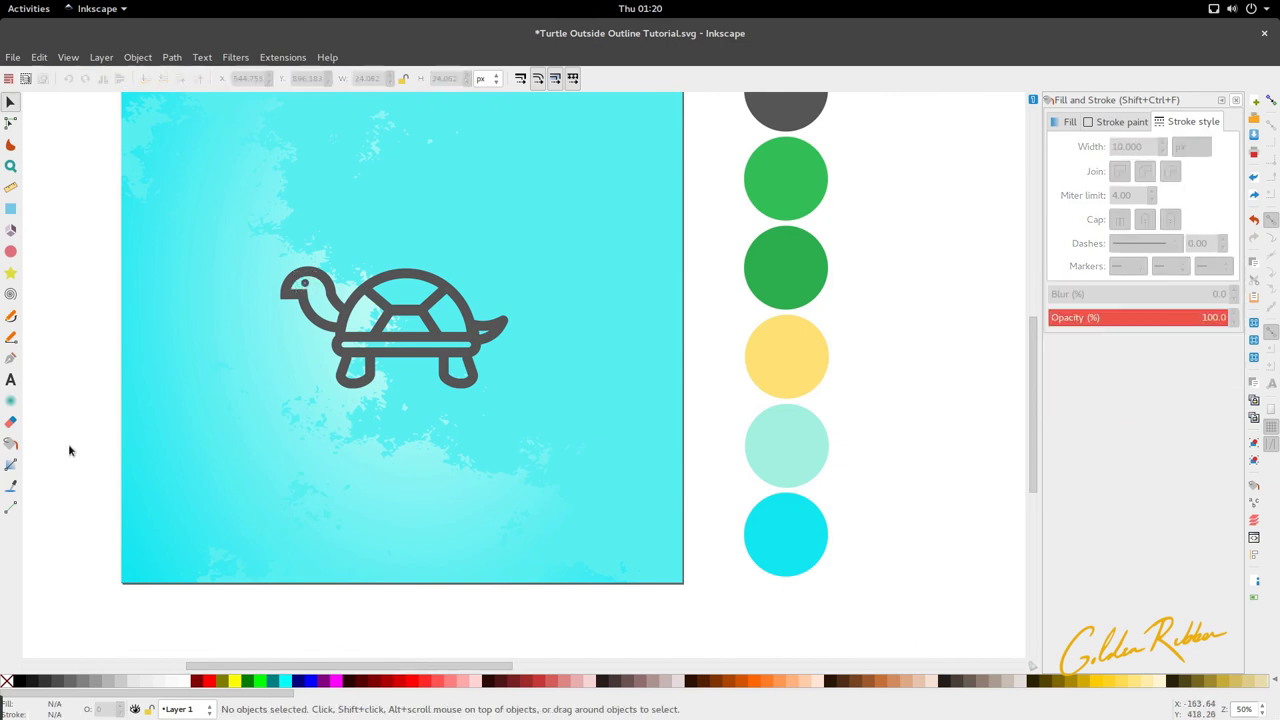
drag(76, 456, 524, 221)
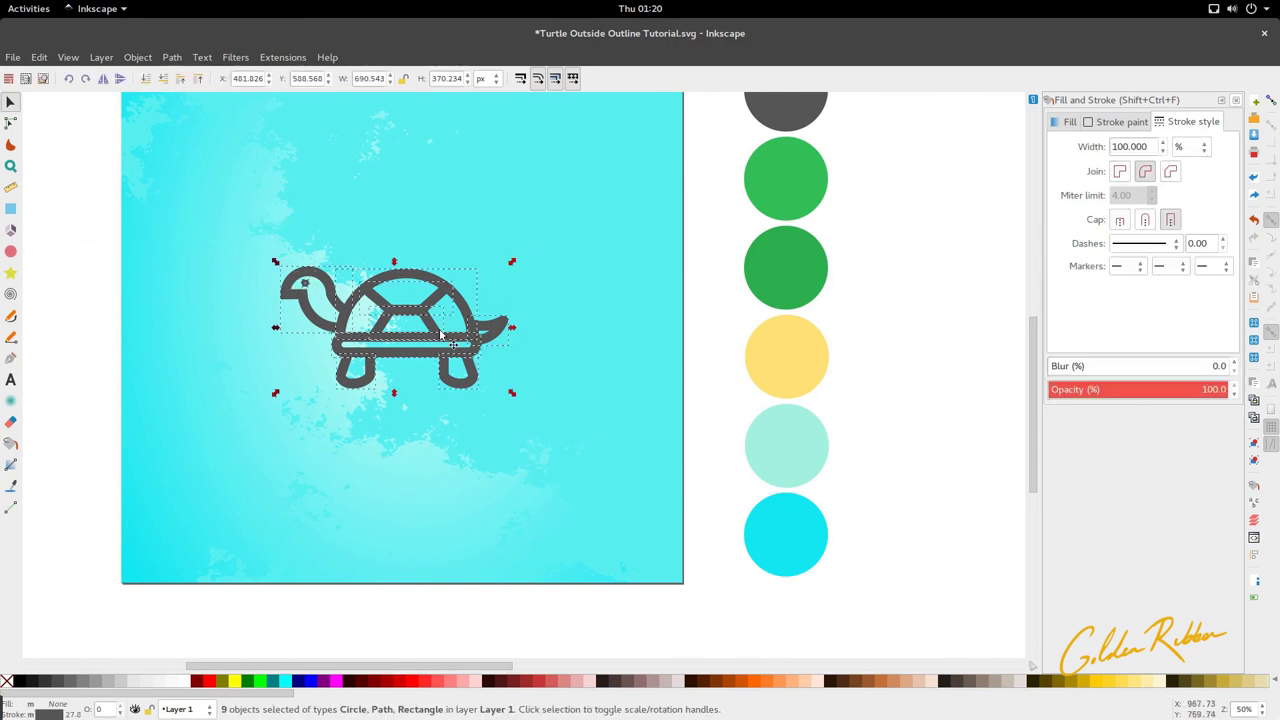
key(ctrl)
drag(456, 358, 438, 179)
scroll(445, 250, up, 5)
drag(432, 378, 420, 166)
scroll(414, 185, up, 2)
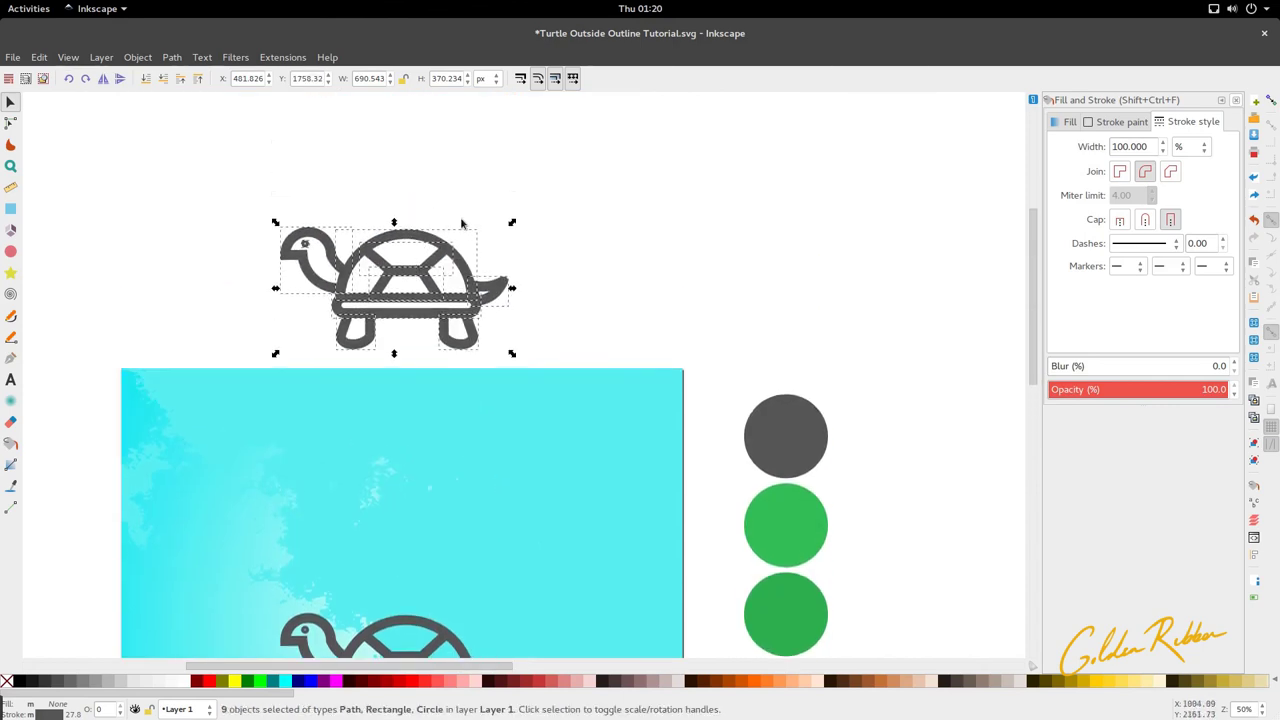
Set the stroke width of all parts of the copied turtle to 3 px
click(1184, 147)
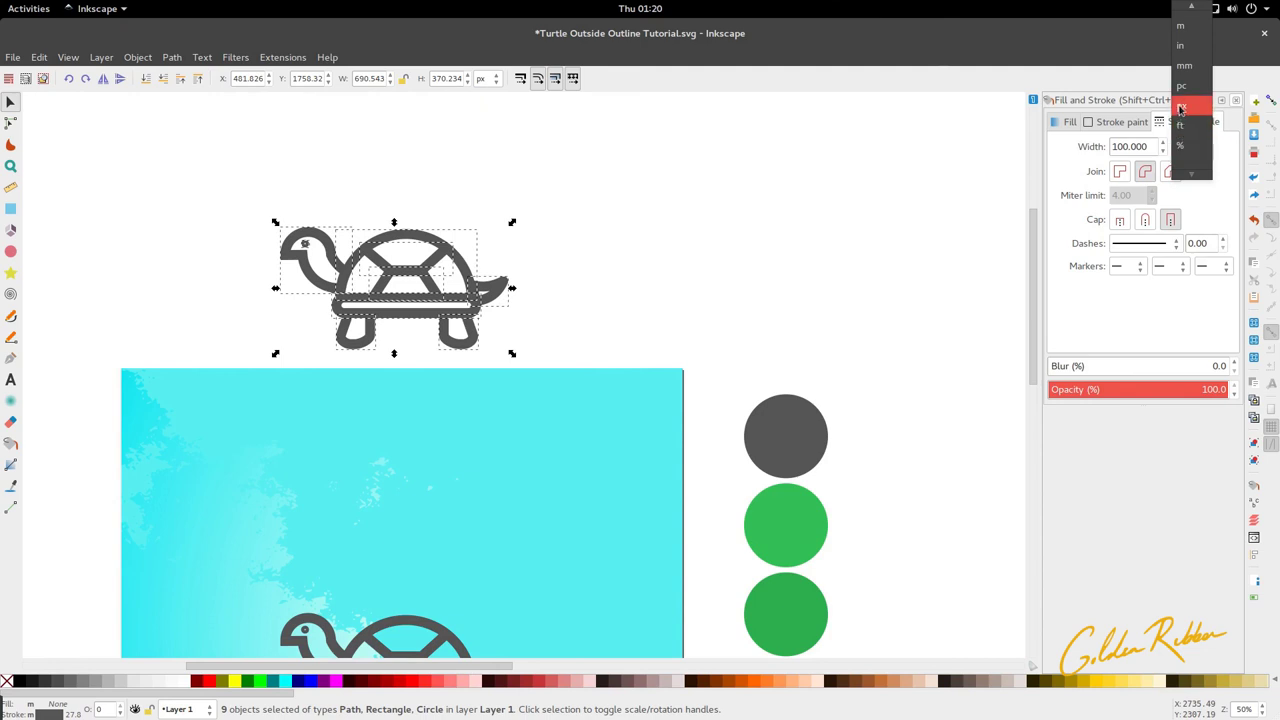
click(1172, 132)
double_click(1129, 146)
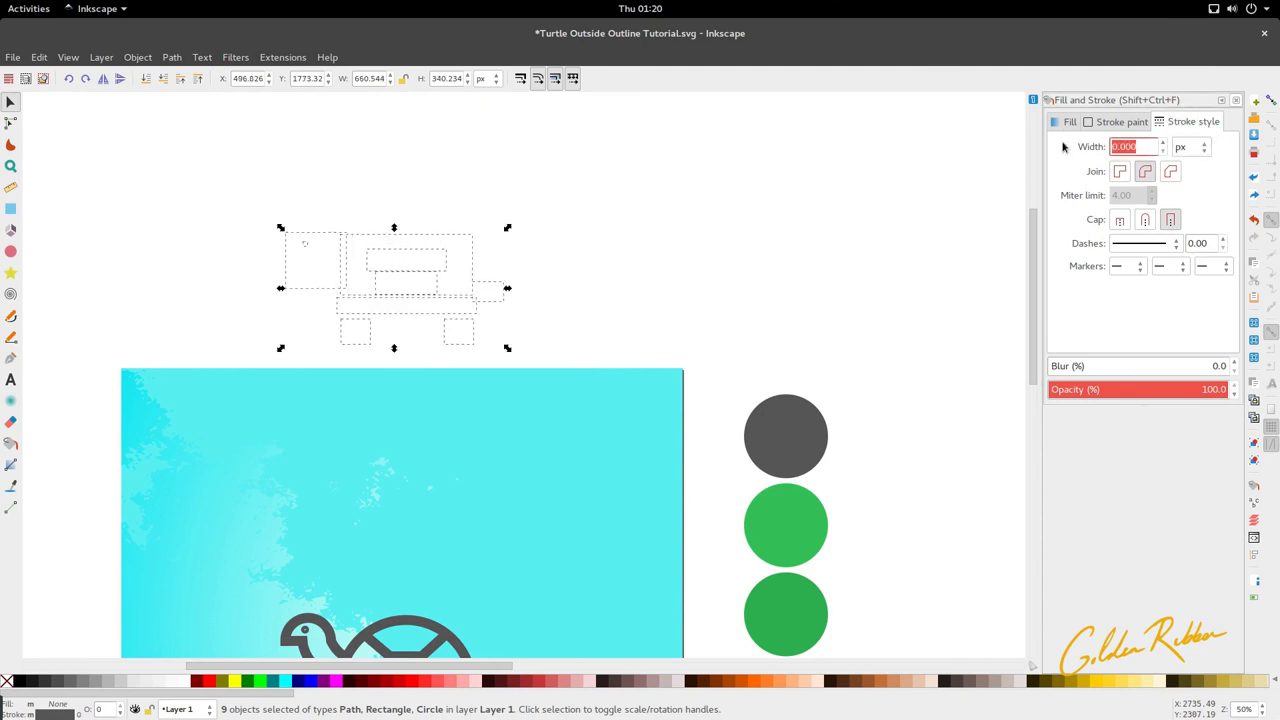
text(3)
key(Return)
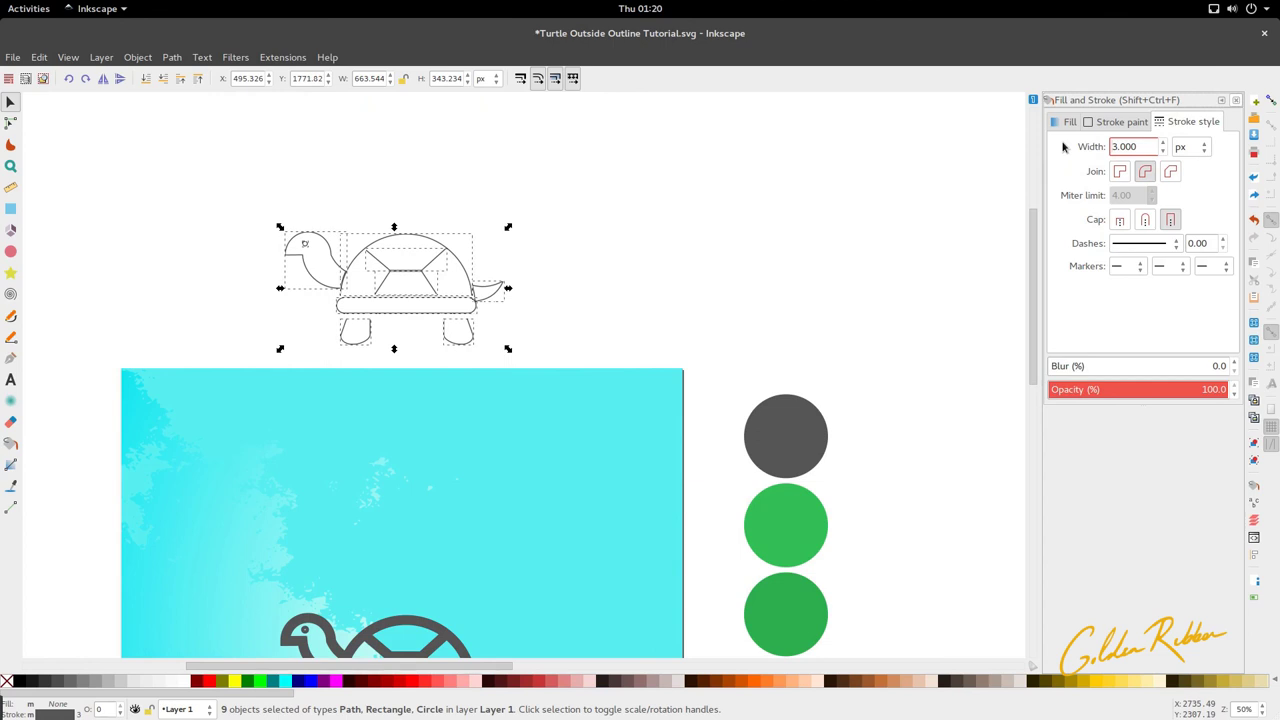
Raise the two upper end nodes of the copied turtle's front leg to the lower edge of the bar
click(746, 221)
scroll(349, 331, up, 4)
key(n)
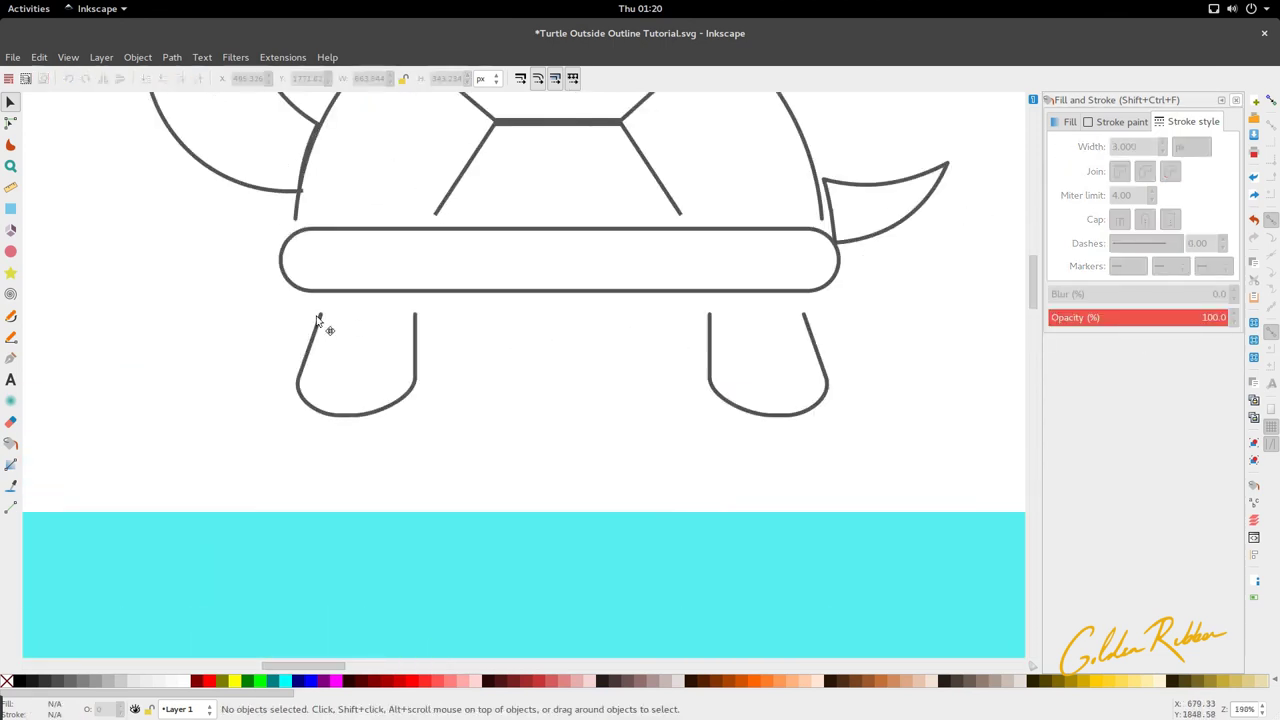
click(316, 322)
drag(297, 308, 476, 358)
drag(416, 314, 422, 296)
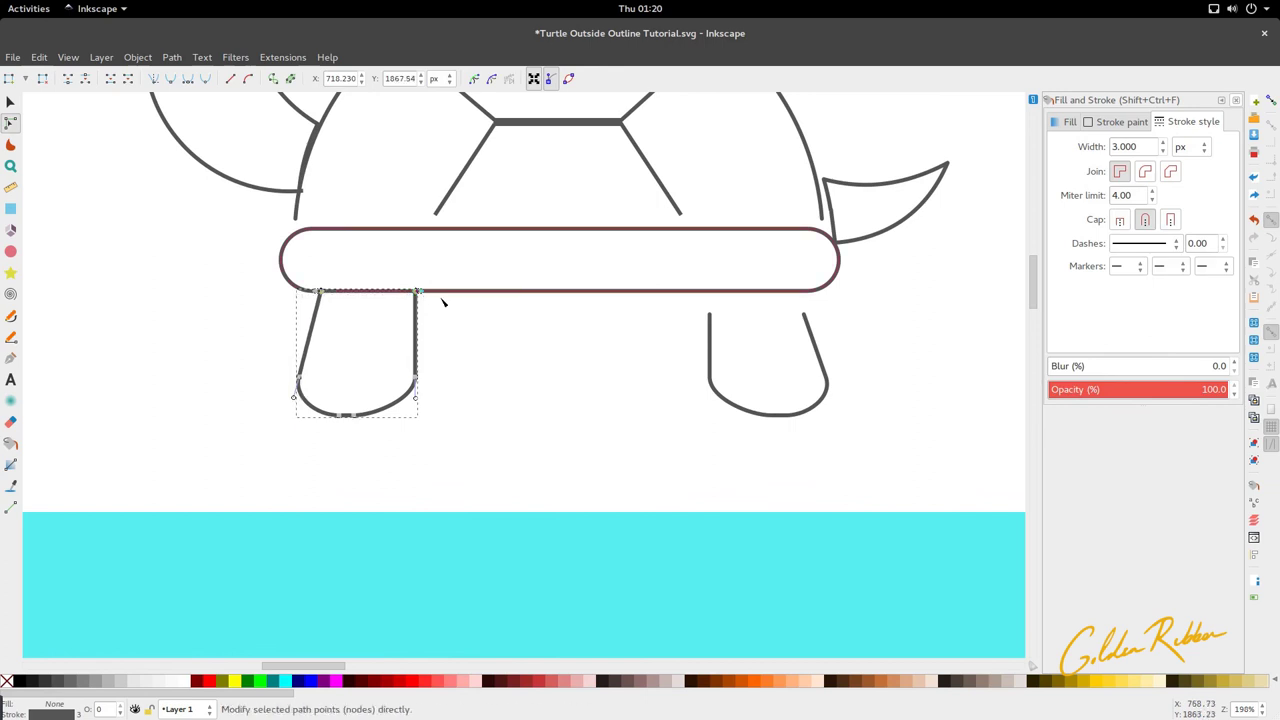
Raise the two upper end nodes of the copied turtle's back leg slightly past the bar's lower edge
click(705, 327)
drag(660, 280, 874, 346)
drag(709, 314, 706, 287)
scroll(840, 280, up, 1)
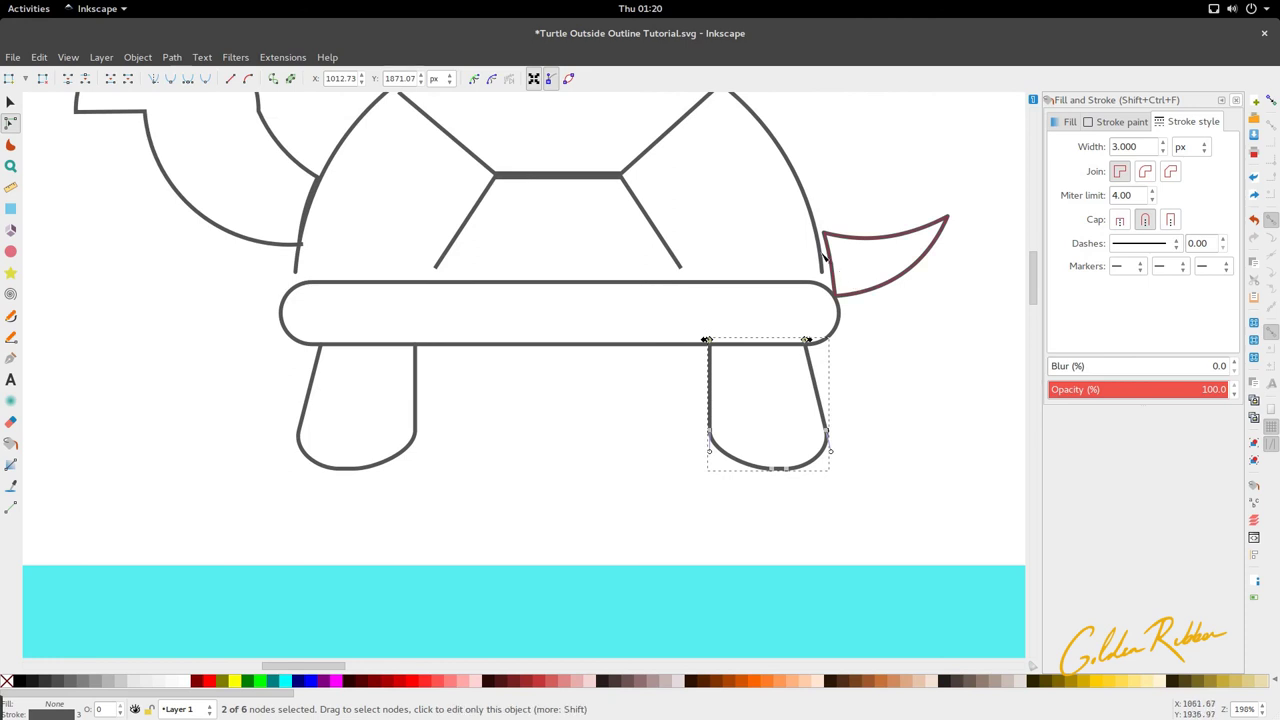
Move the base nodes of the copied turtle's tail inward so they overlap the shell dome
click(825, 258)
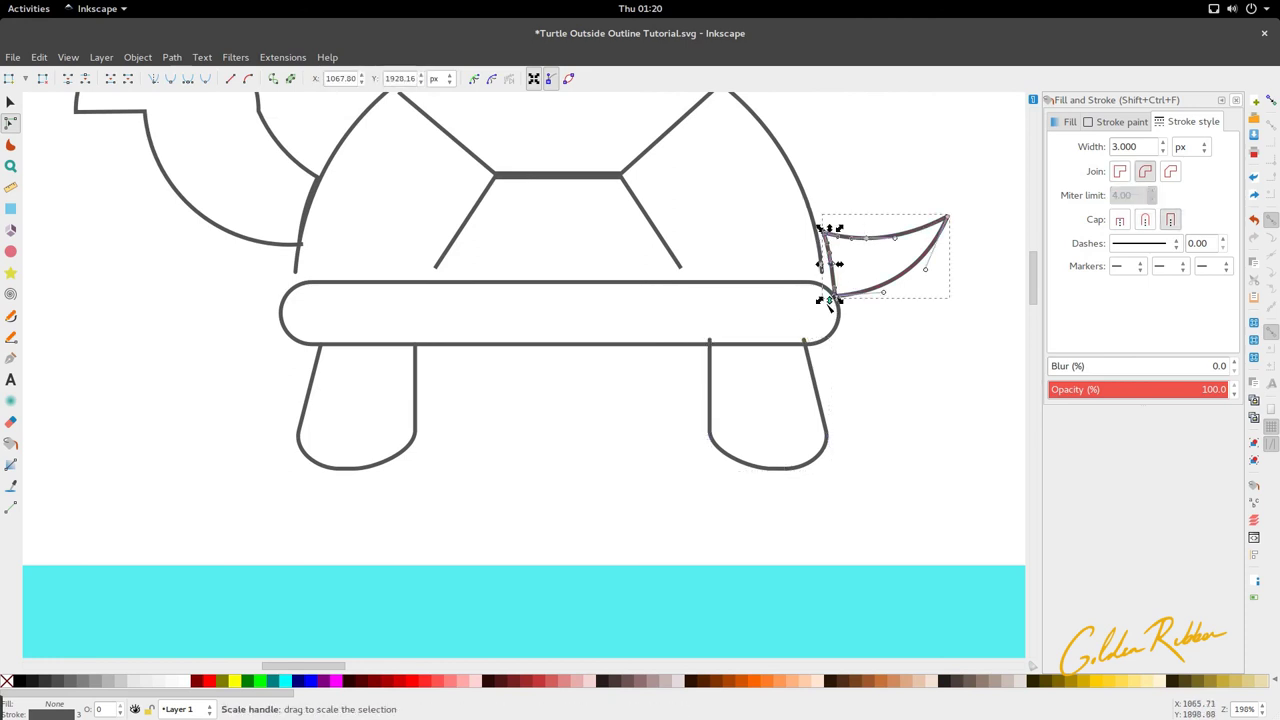
key(s)
scroll(688, 316, up, 2)
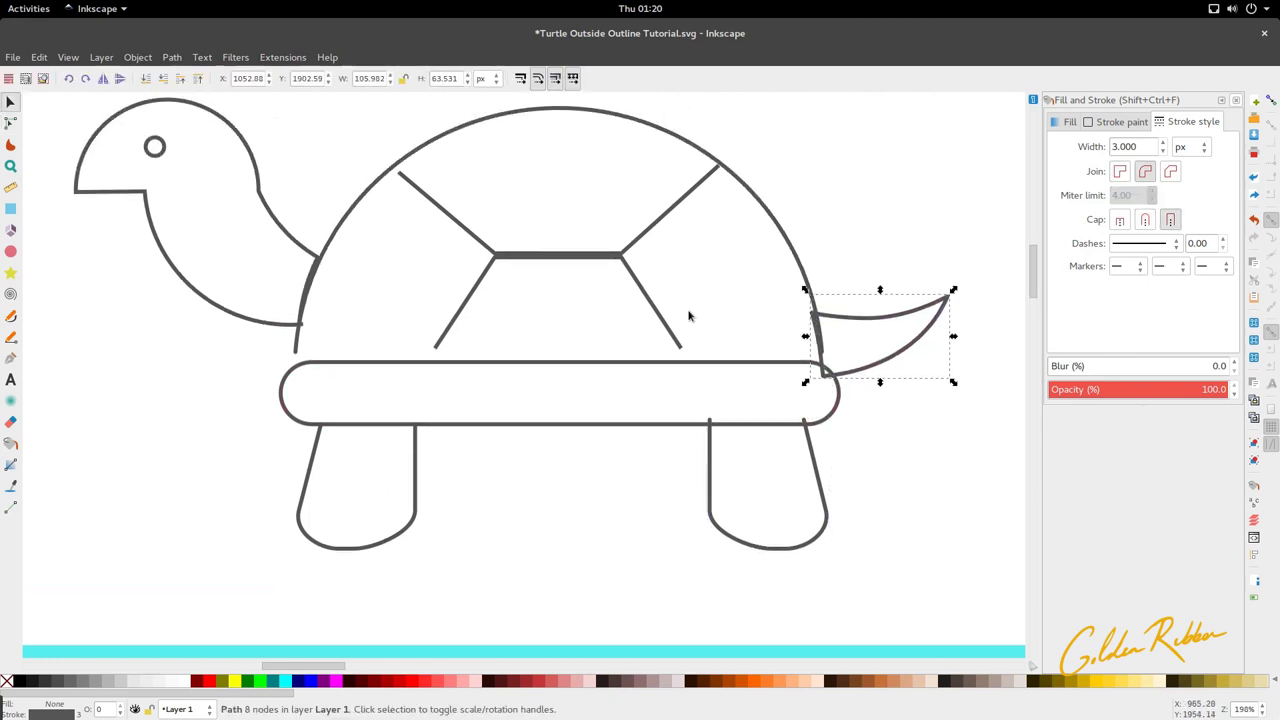
Try to move the end node at the front of the copied shell dome
scroll(490, 258, left, 1)
double_click(348, 355)
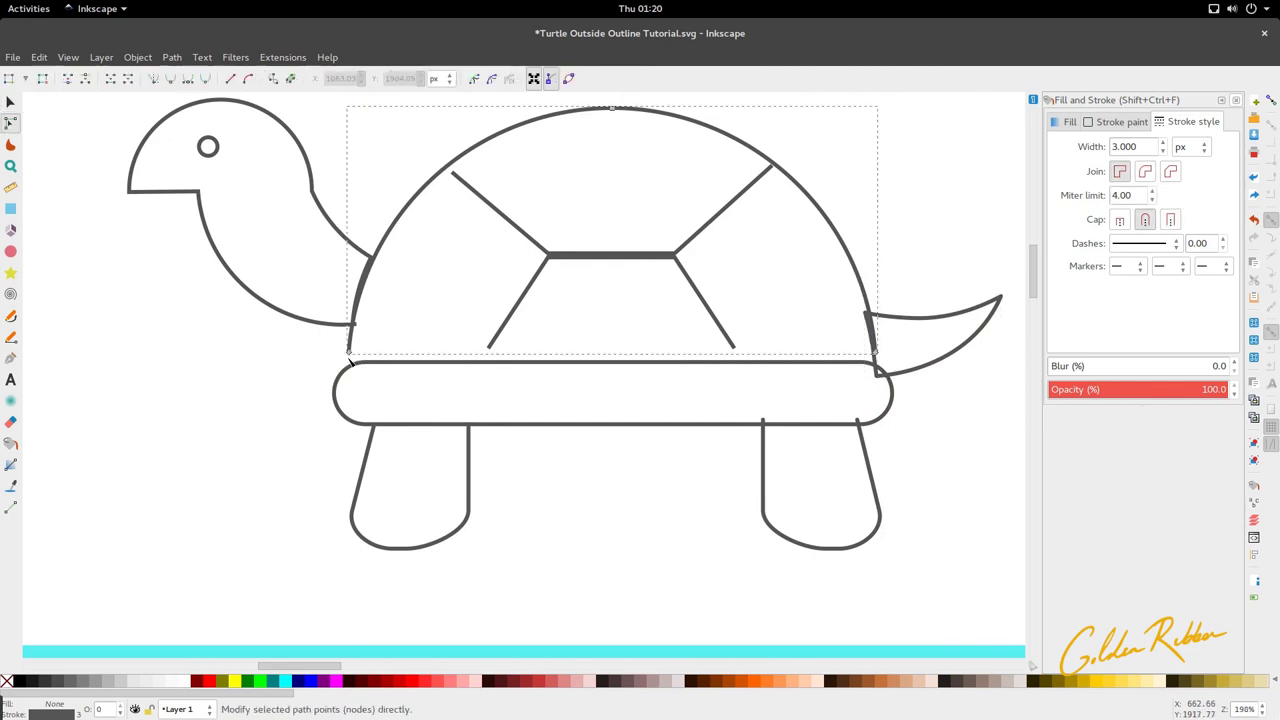
mouse_move(350, 355)
mouse_down()
mouse_move(353, 371)
mouse_move(350, 353)
mouse_up()
key(ctrl+z)
key(ctrl+z)
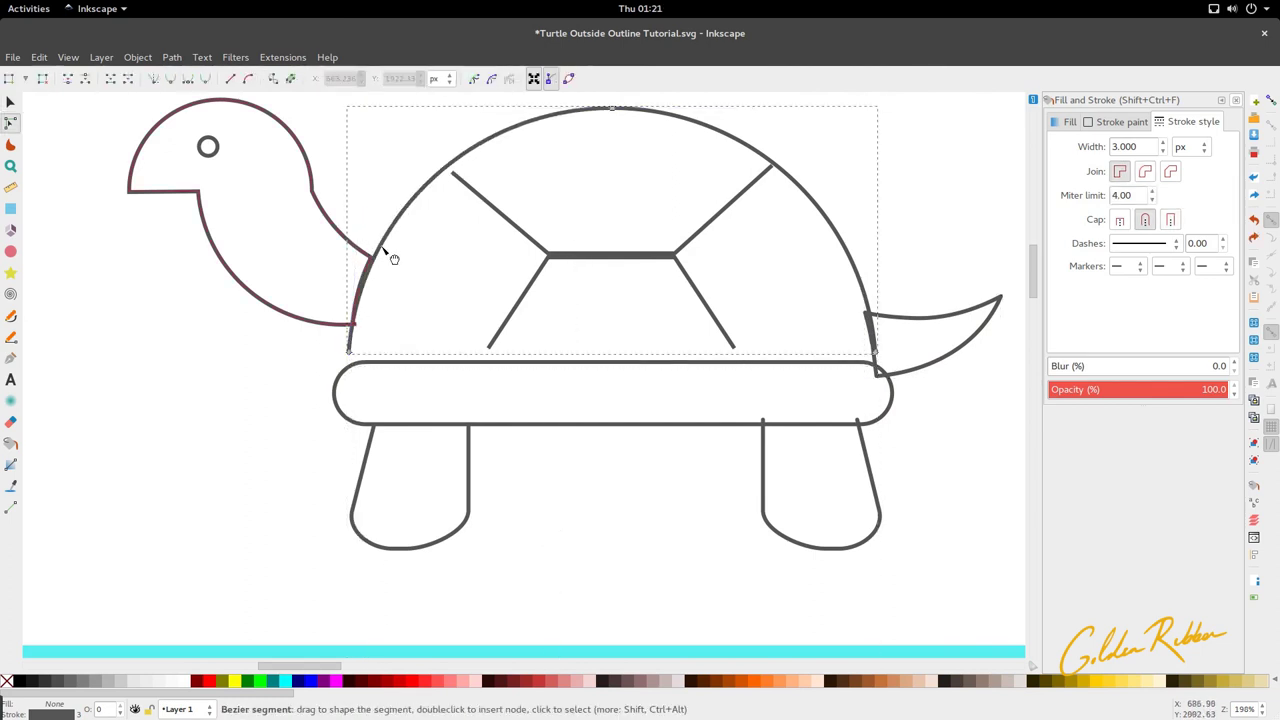
Lower the two end nodes of the copied turtle's shell dome so they overlap the bar
click(394, 297)
click(349, 355)
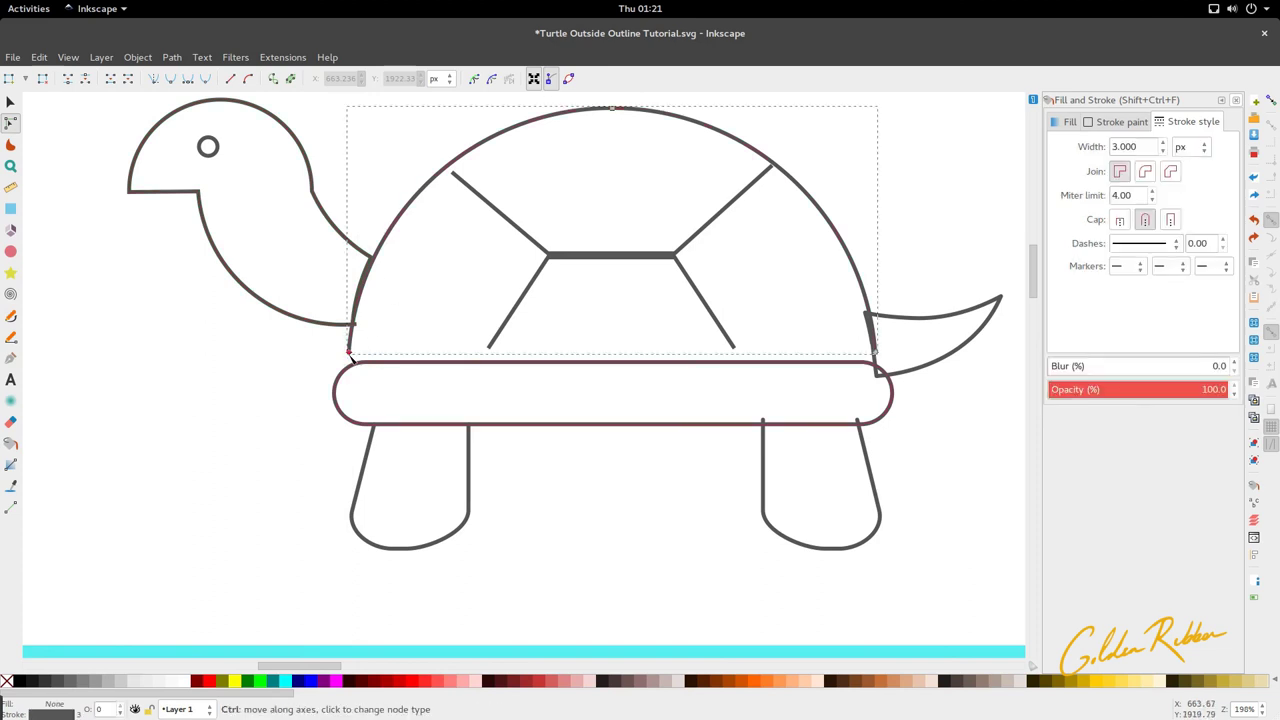
drag(349, 356, 350, 368)
drag(360, 236, 342, 206)
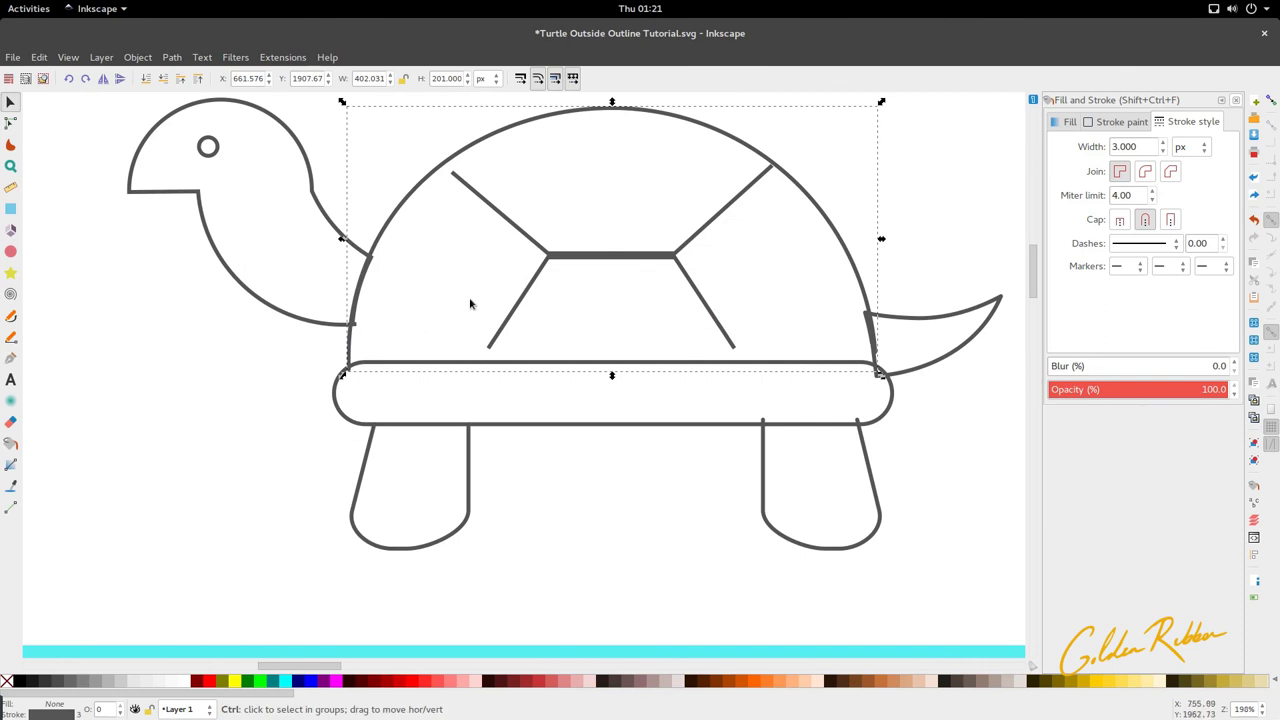
Unite all nine parts of the copied turtle outline into a single path
click(305, 321)
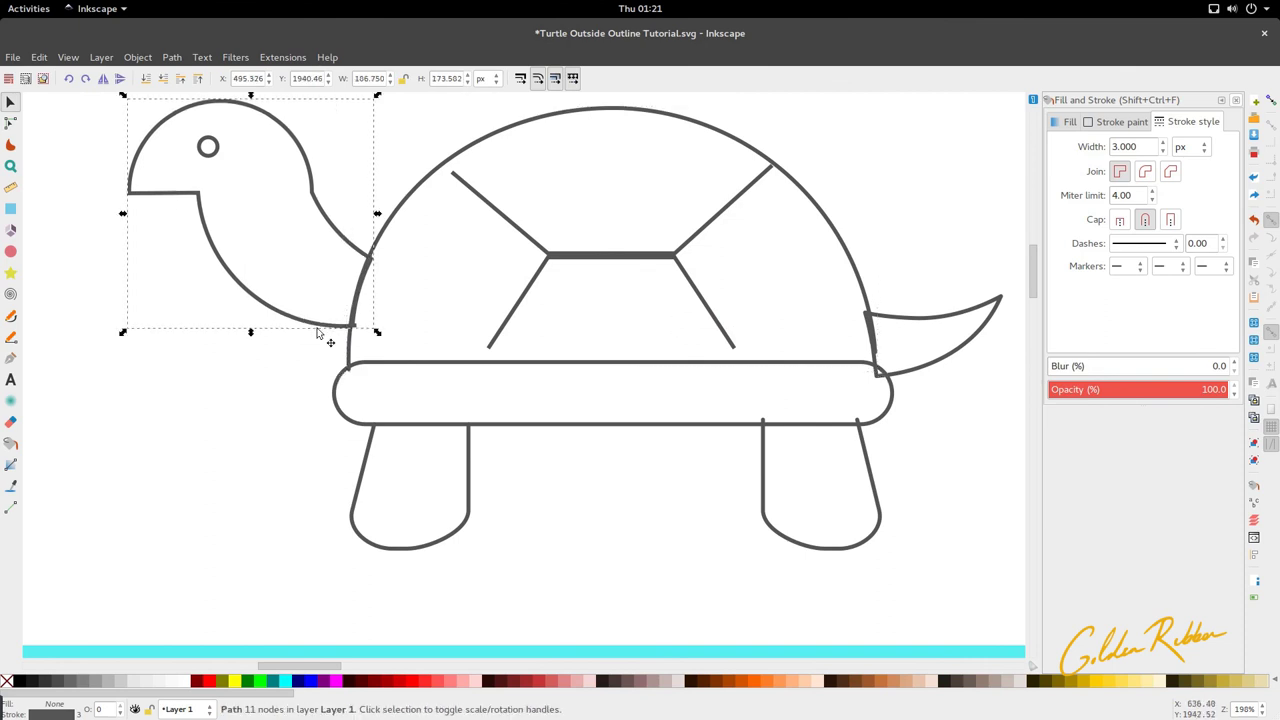
scroll(405, 390, down, 3)
drag(257, 240, 681, 459)
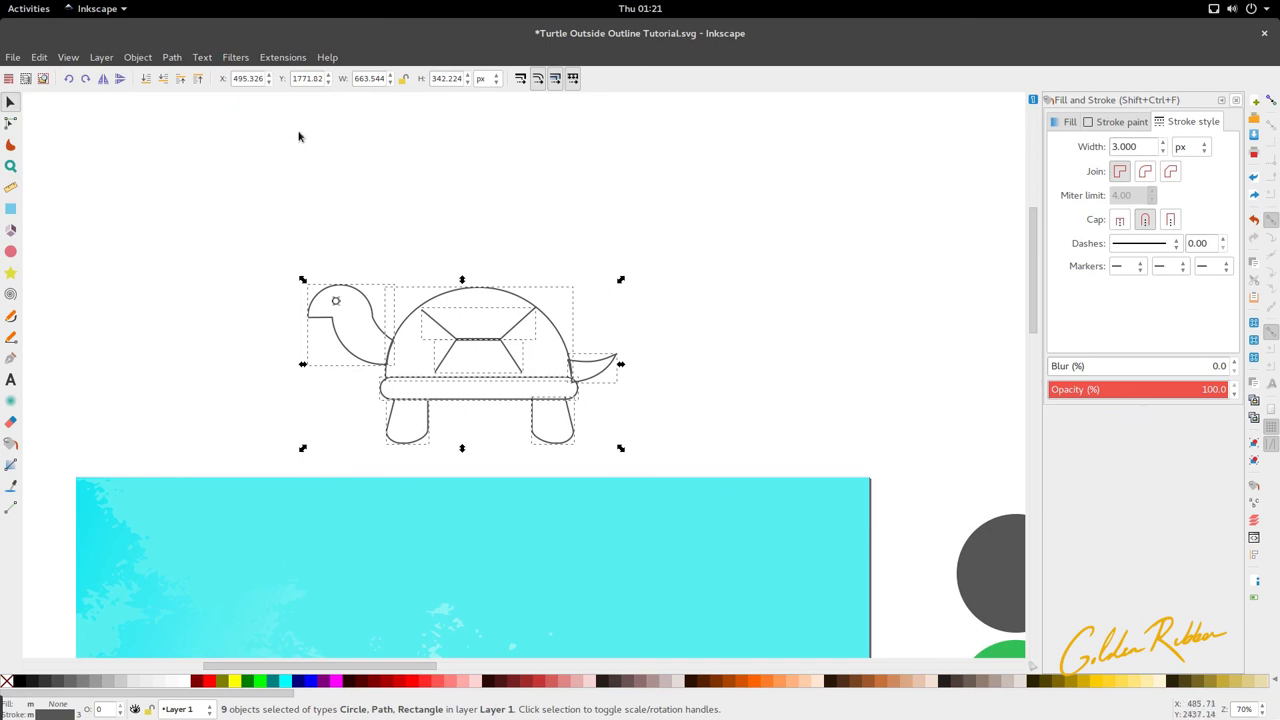
click(172, 57)
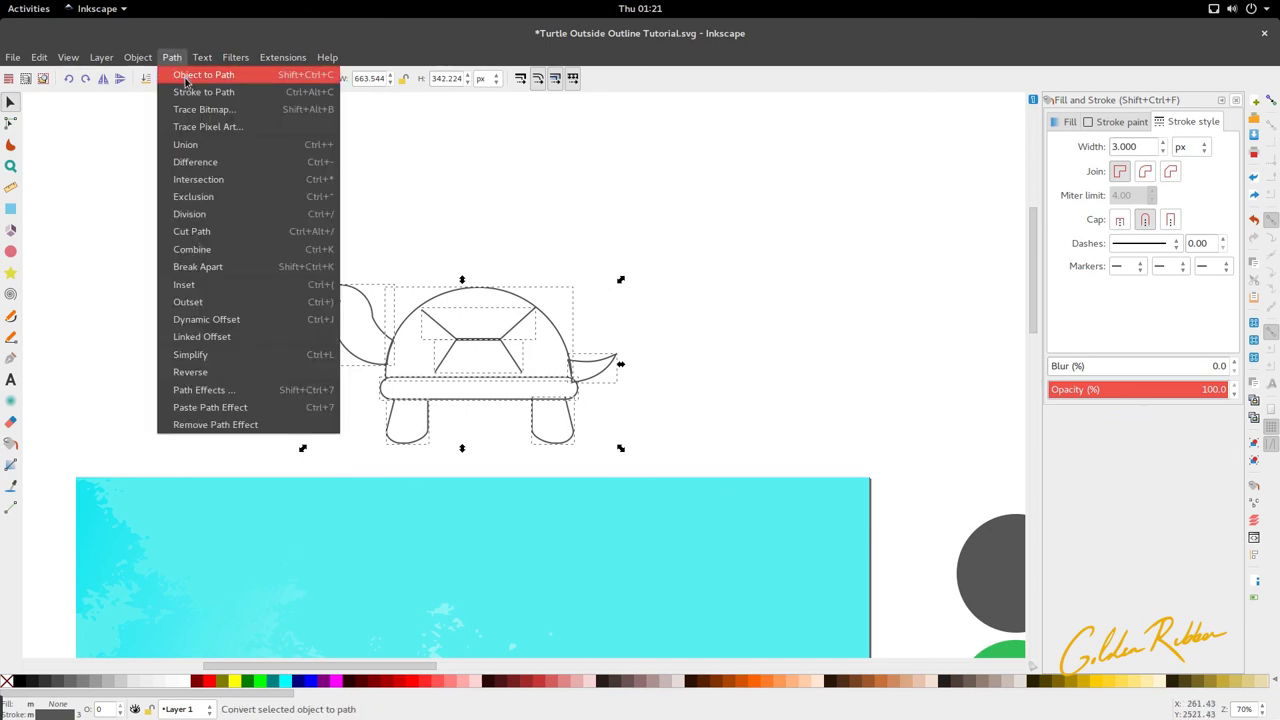
click(207, 148)
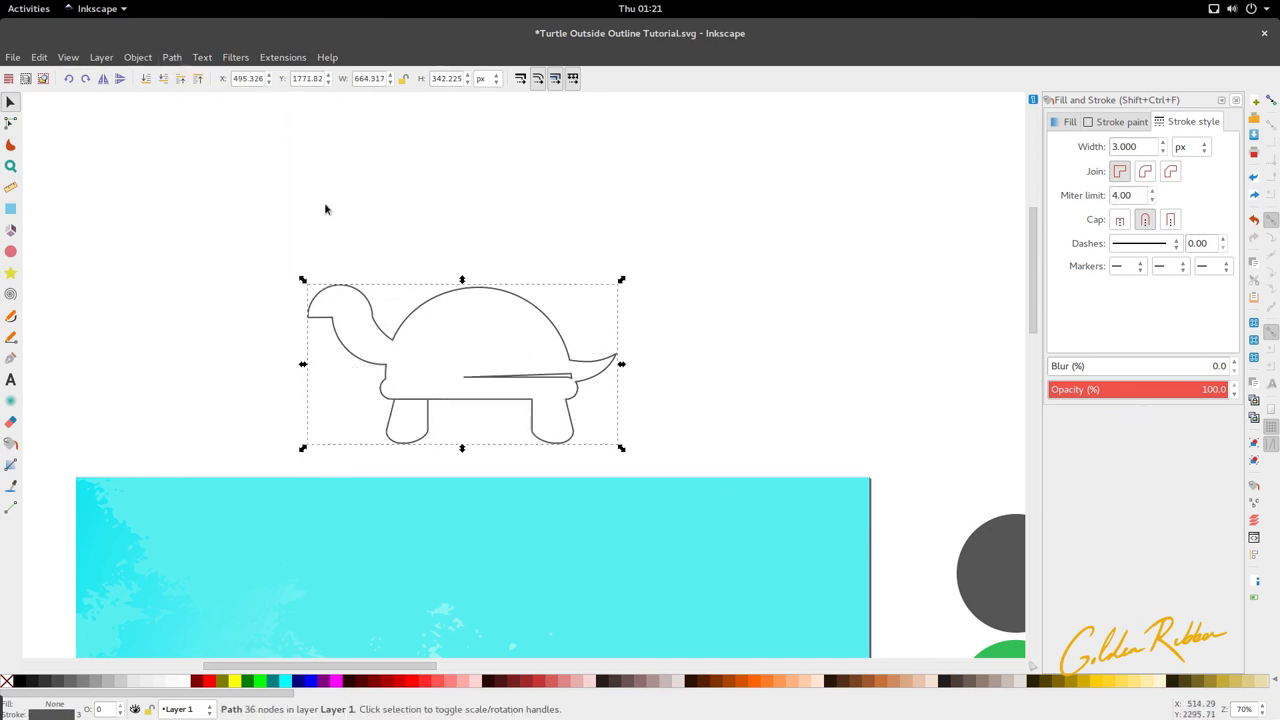
Delete the stray nodes forming the thin spike inside the merged turtle silhouette
scroll(549, 371, up, 2)
key(n)
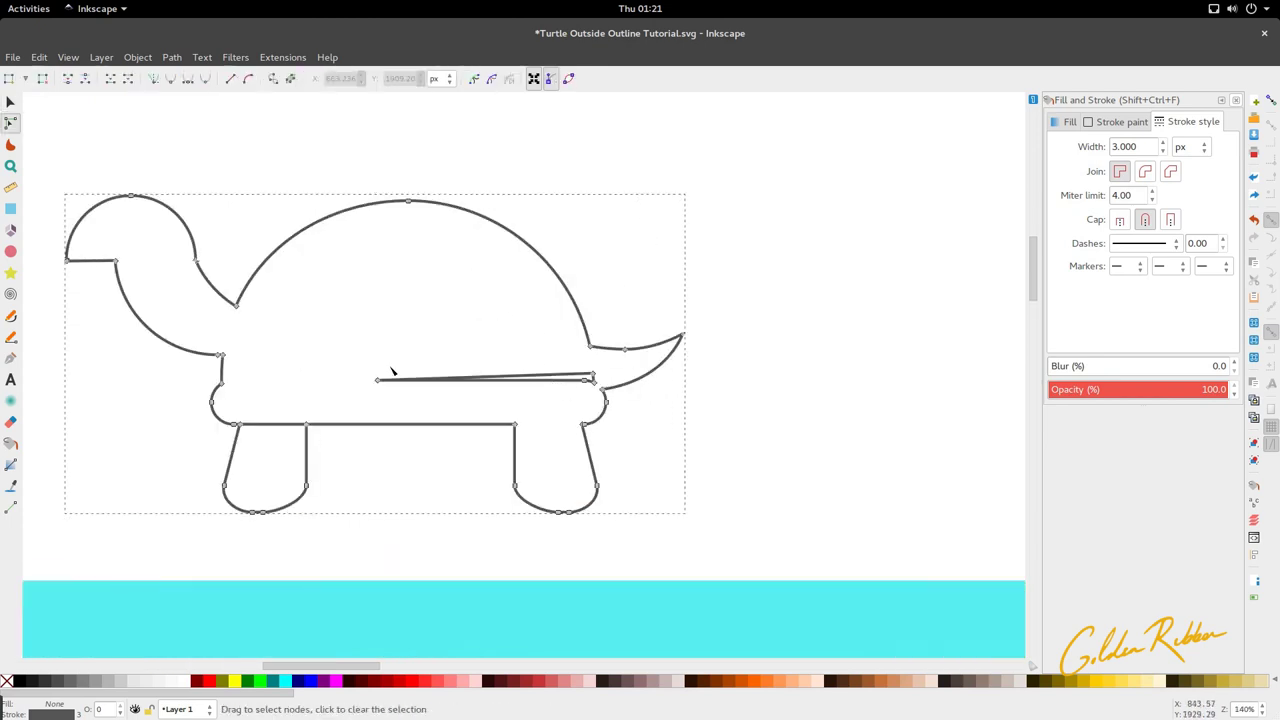
drag(367, 358, 600, 395)
key(Delete)
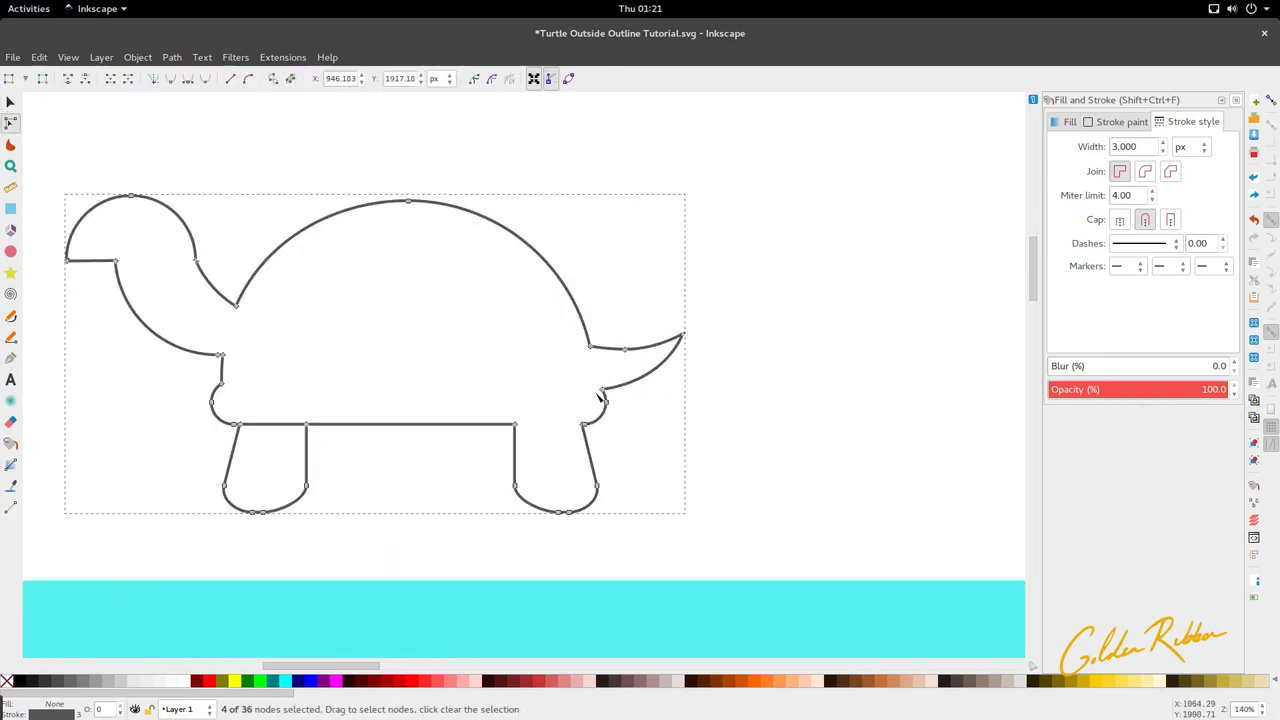
key(s)
scroll(590, 396, down, 4)
scroll(554, 426, up, 5)
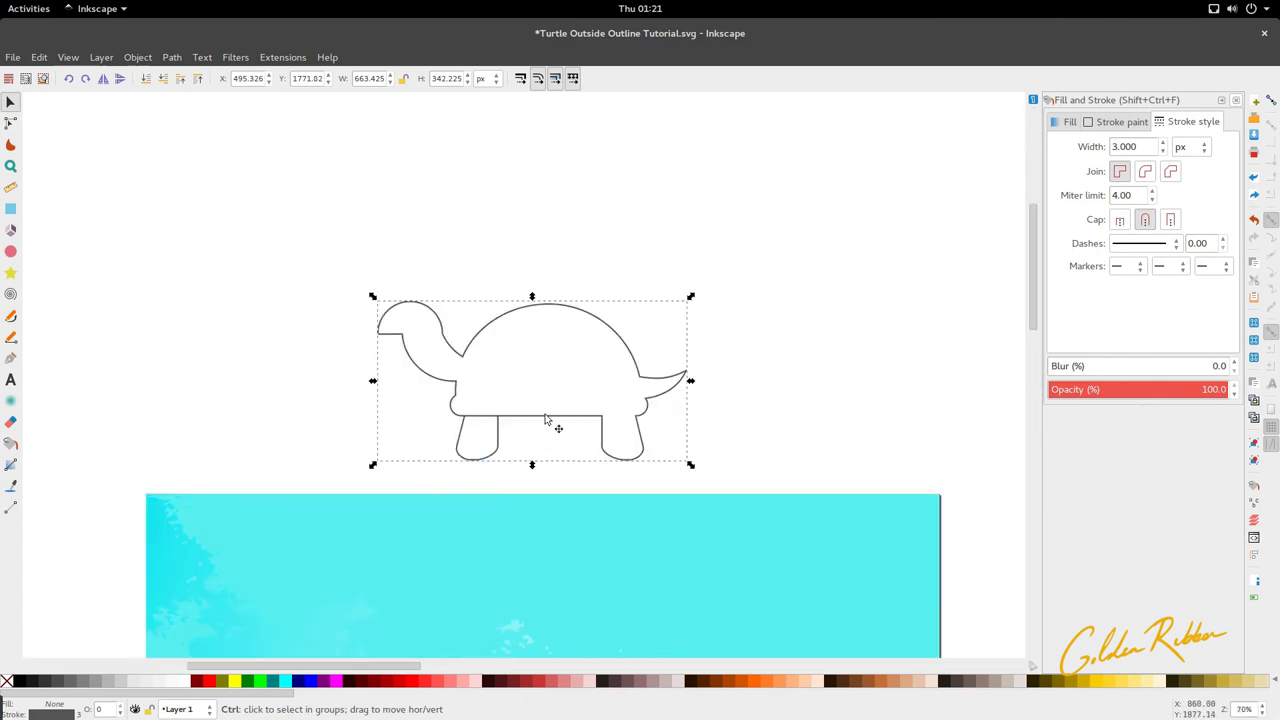
Fill the merged turtle silhouette with the lighter green of the palette circles and remove its stroke
scroll(468, 396, down, 4)
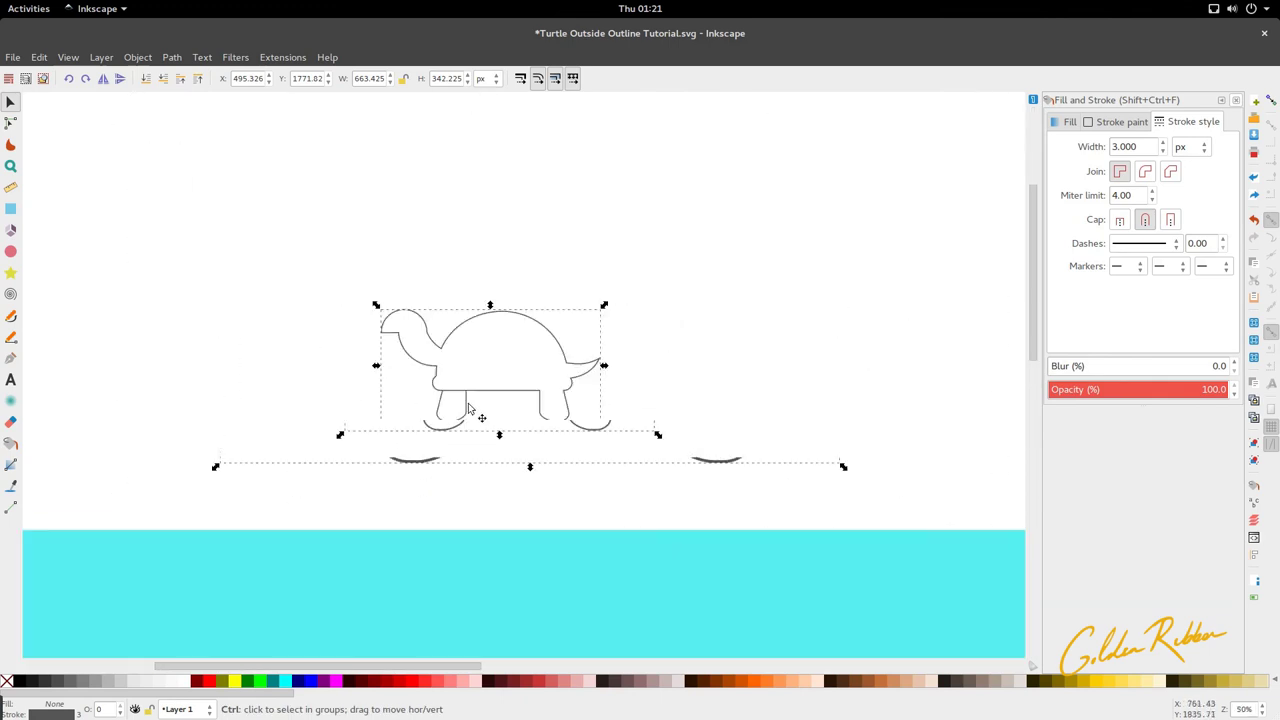
key(d)
click(880, 607)
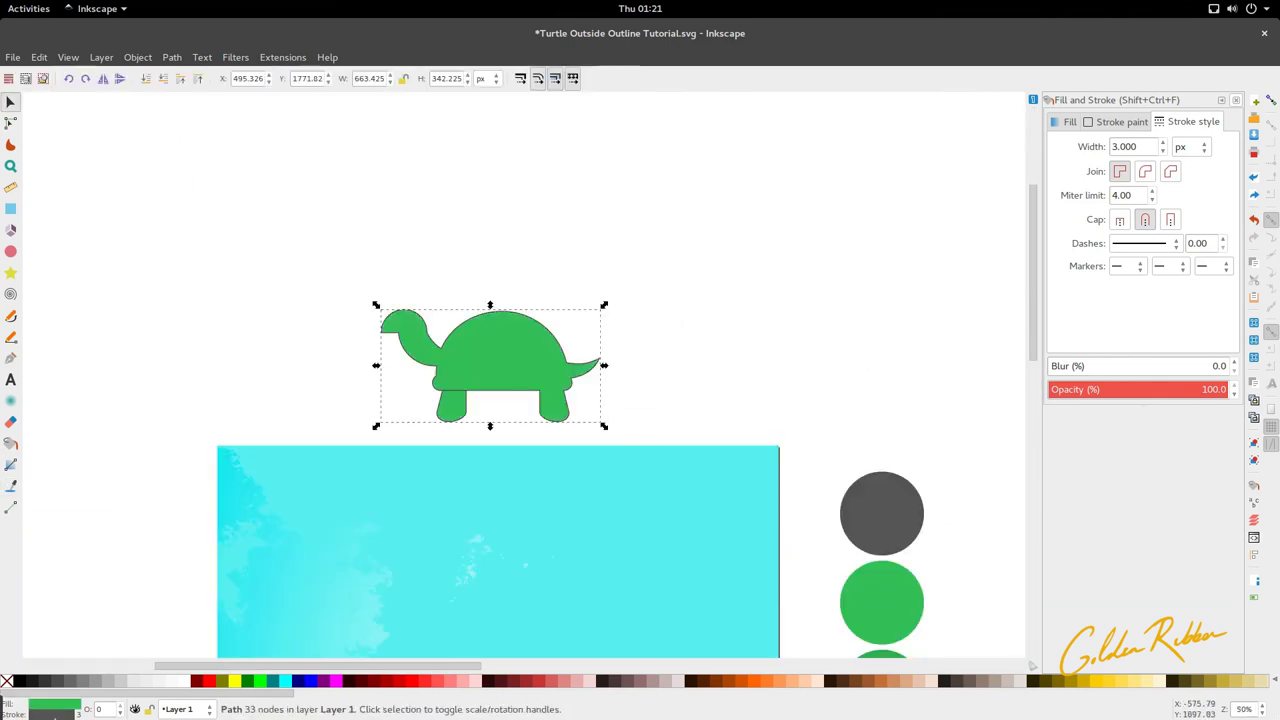
click(97, 489)
scroll(414, 370, down, 5)
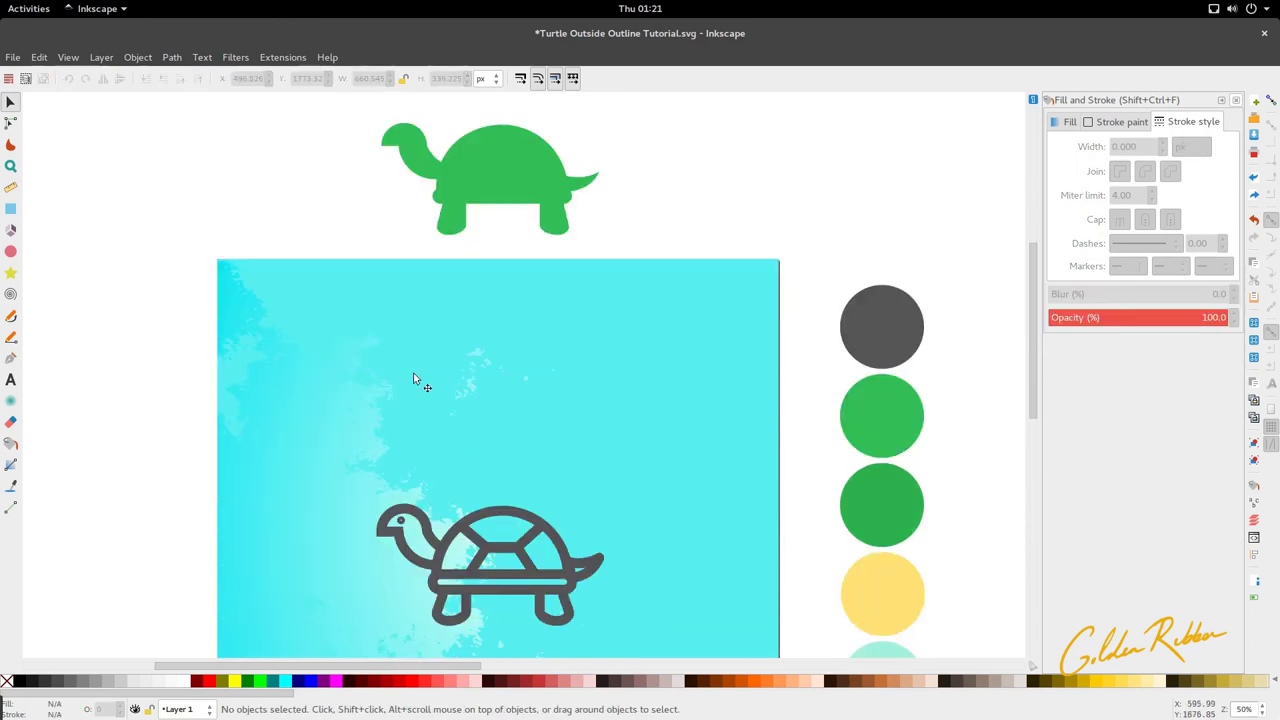
Move the green silhouette onto the outlined turtle, offset slightly down and to the right
drag(469, 173, 494, 557)
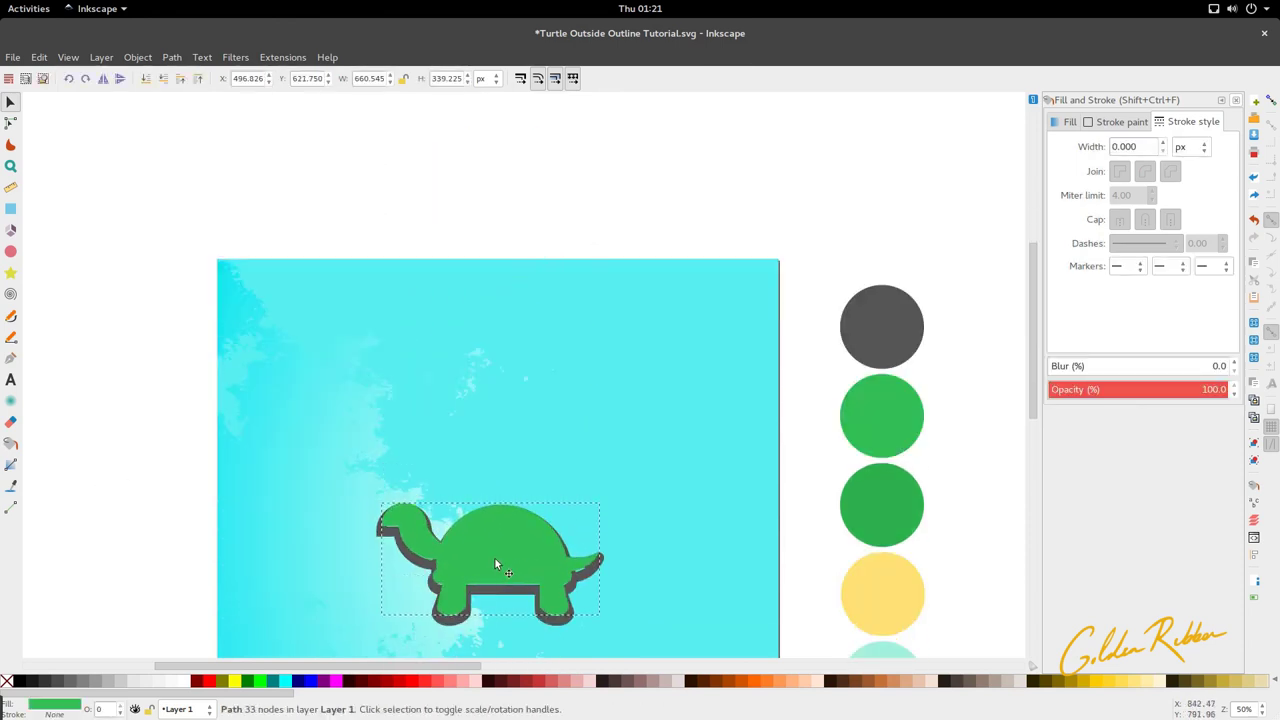
scroll(495, 565, down, 5)
mouse_move(491, 360)
mouse_down()
mouse_move(493, 378)
mouse_move(505, 376)
mouse_move(494, 373)
mouse_up()
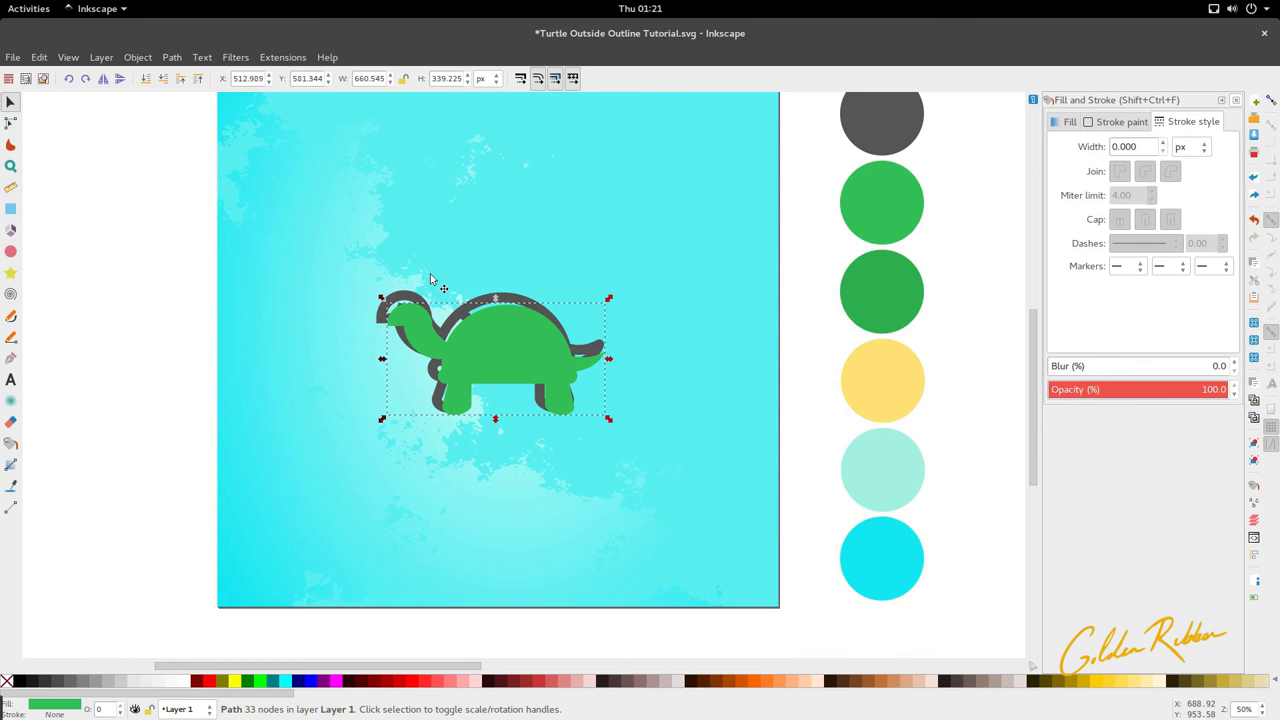
Reorder the green silhouette so it sits above the cyan background but behind the turtle's dark outlines
click(145, 78)
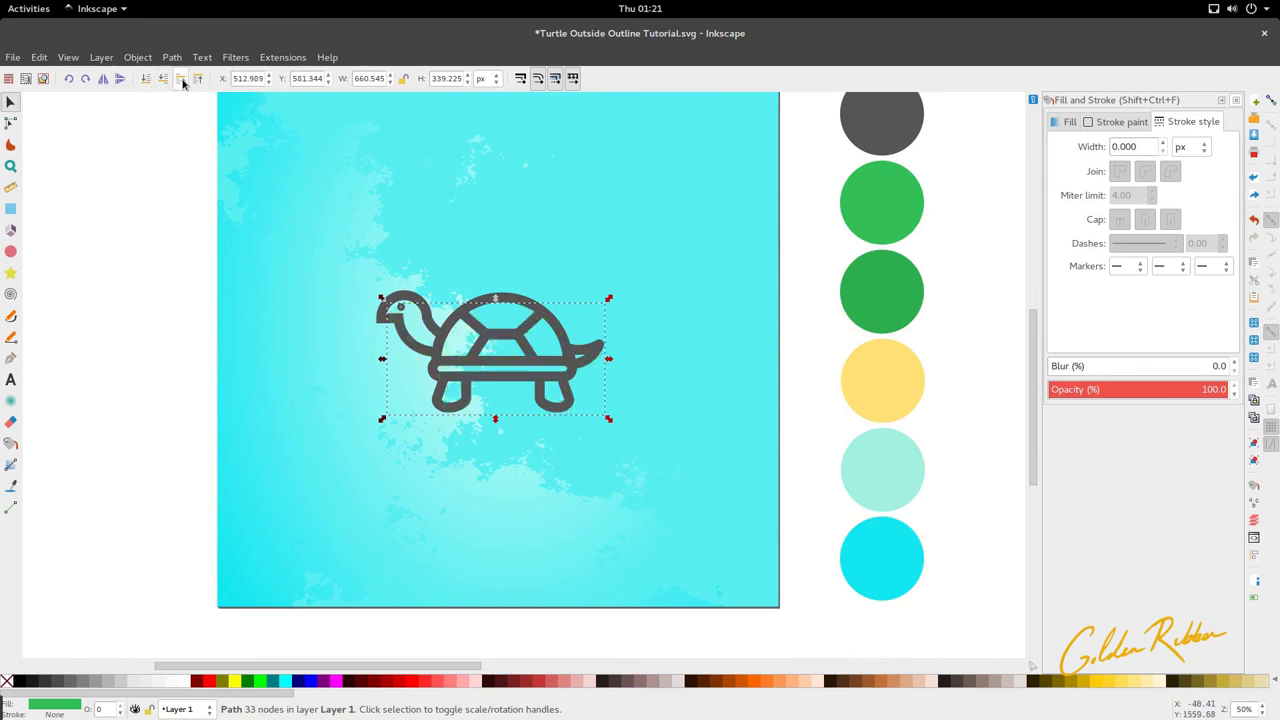
click(181, 79)
click(181, 79)
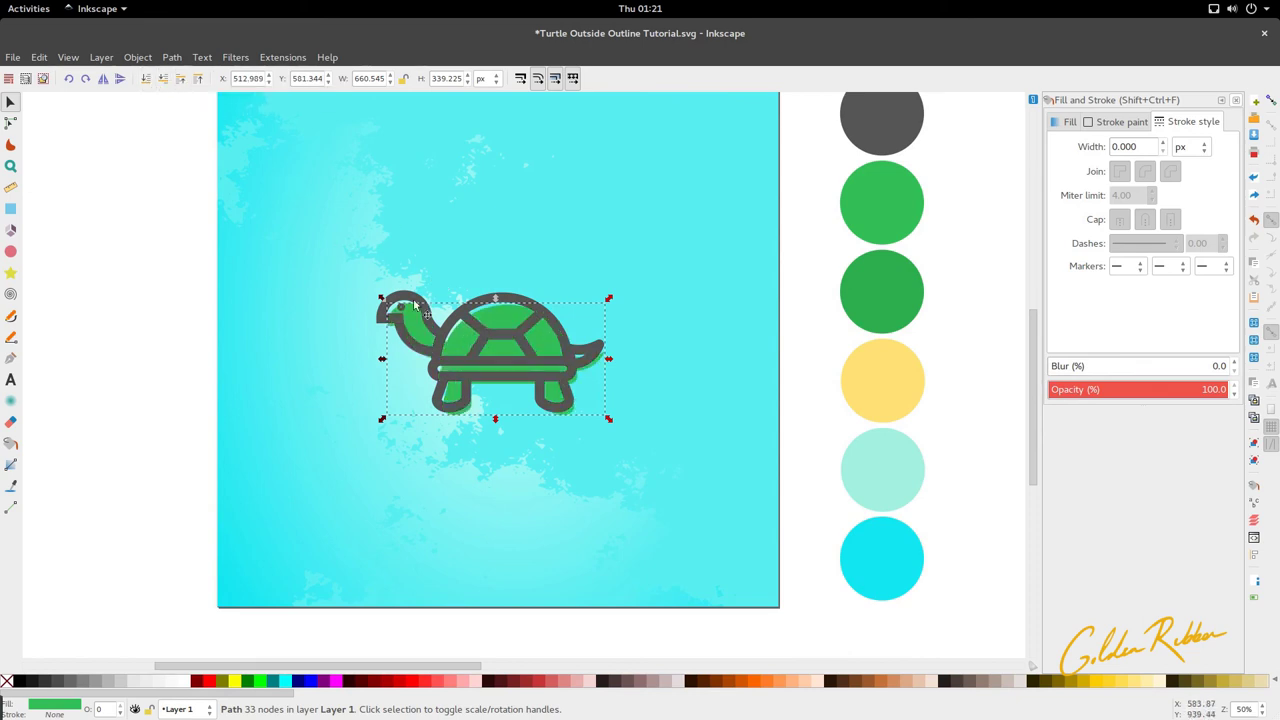
Duplicate the turtle's eye circle and place the copy diagonally below and to the right of the original
scroll(456, 240, up, 3)
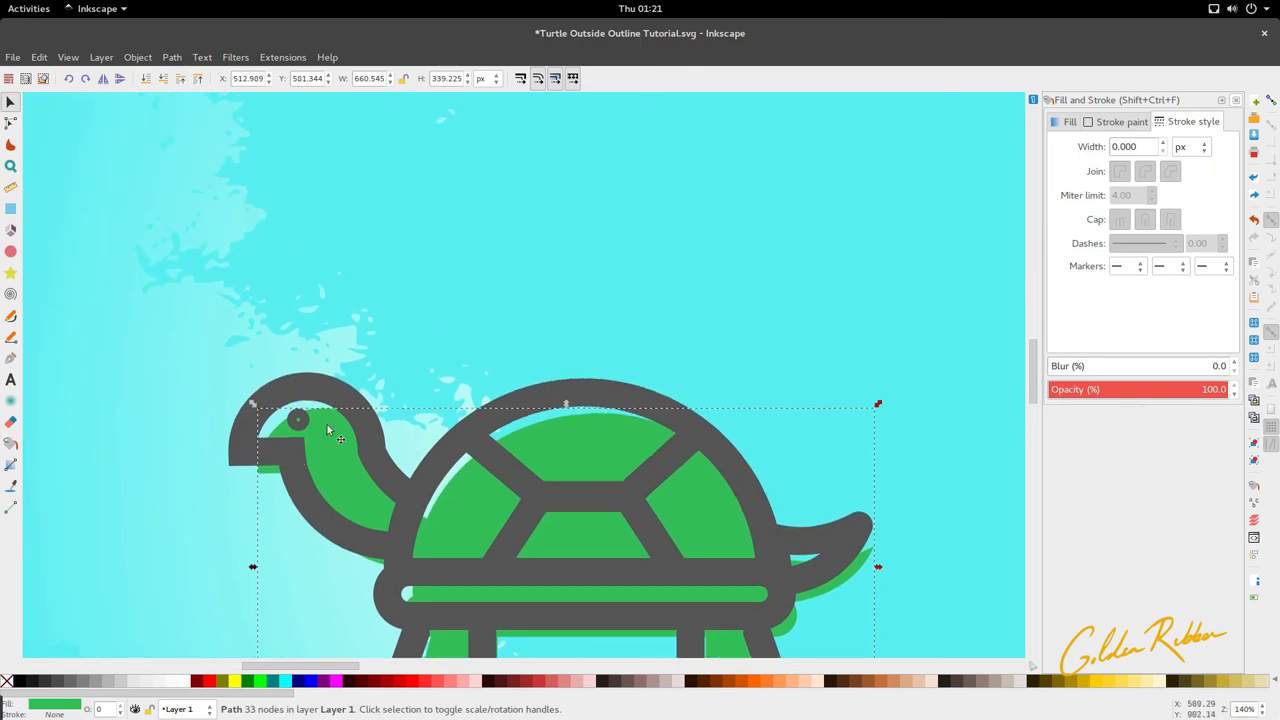
click(10, 253)
ctrl+scroll(351, 465, up, 2)
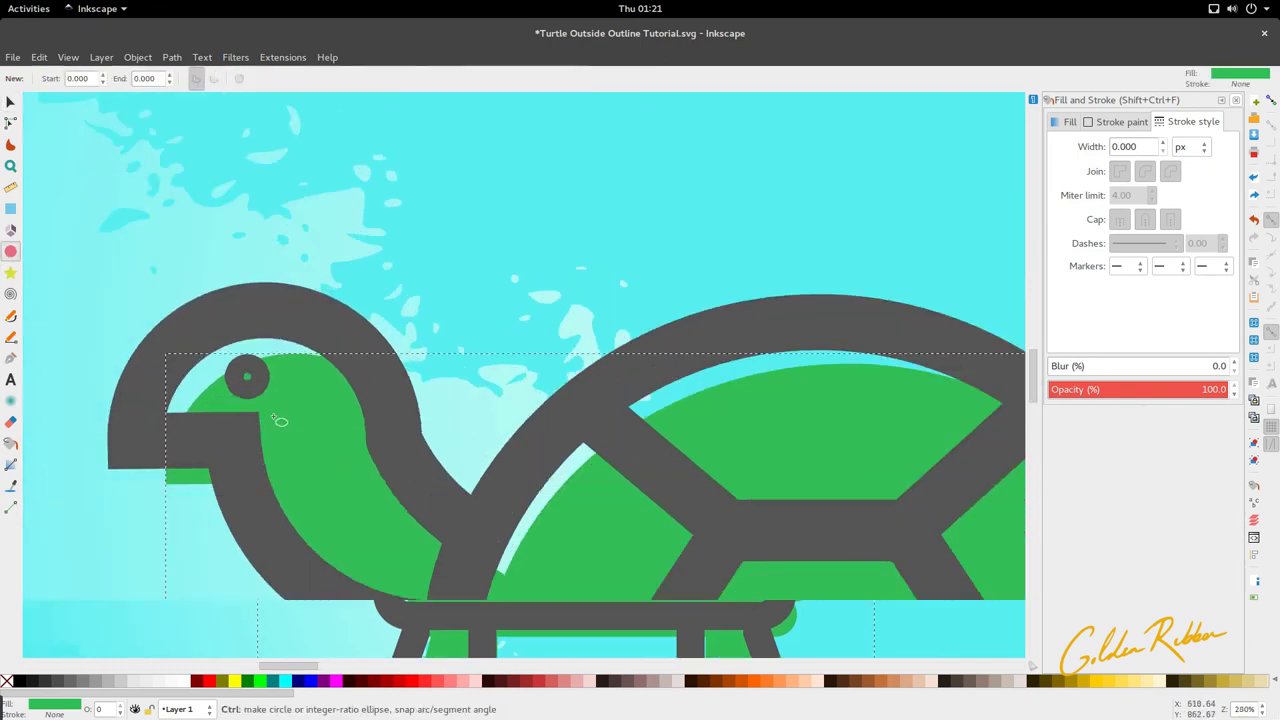
key(s)
click(257, 384)
key(ctrl+d)
drag(258, 385, 297, 418)
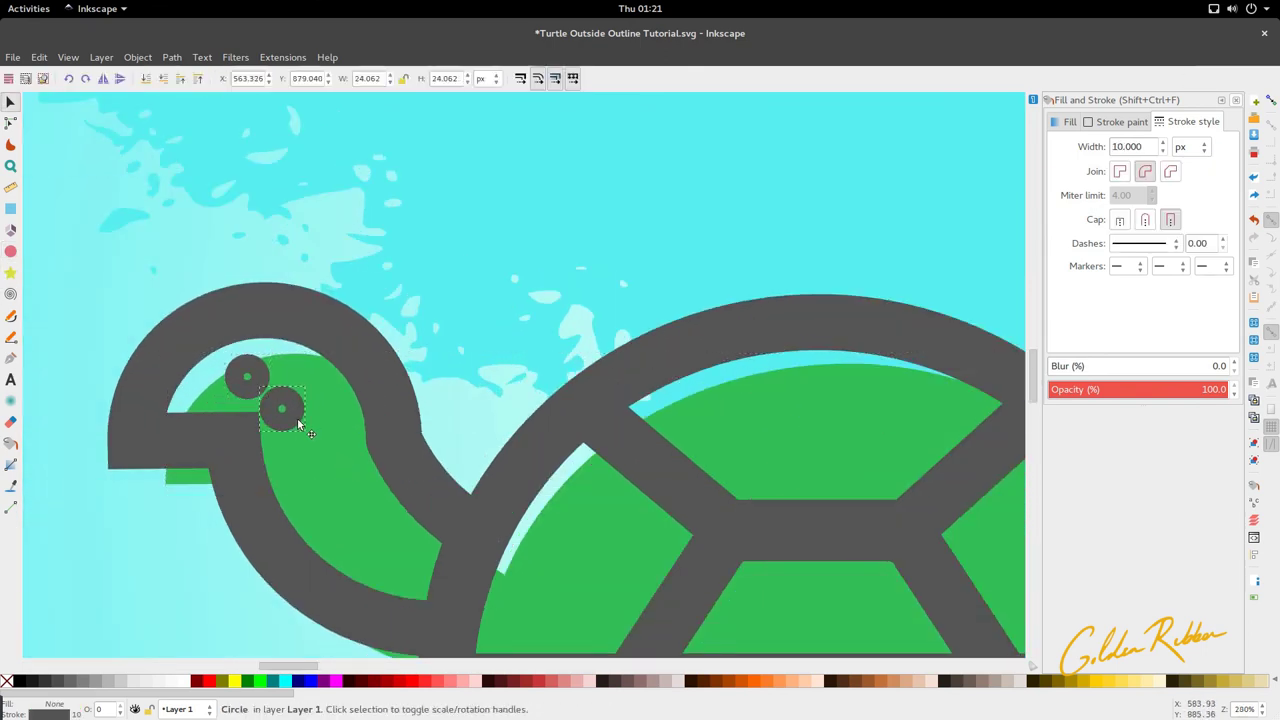
Cut the copied eye circle out of the green silhouette as a hole
shift+click(333, 478)
scroll(333, 478, down, 2)
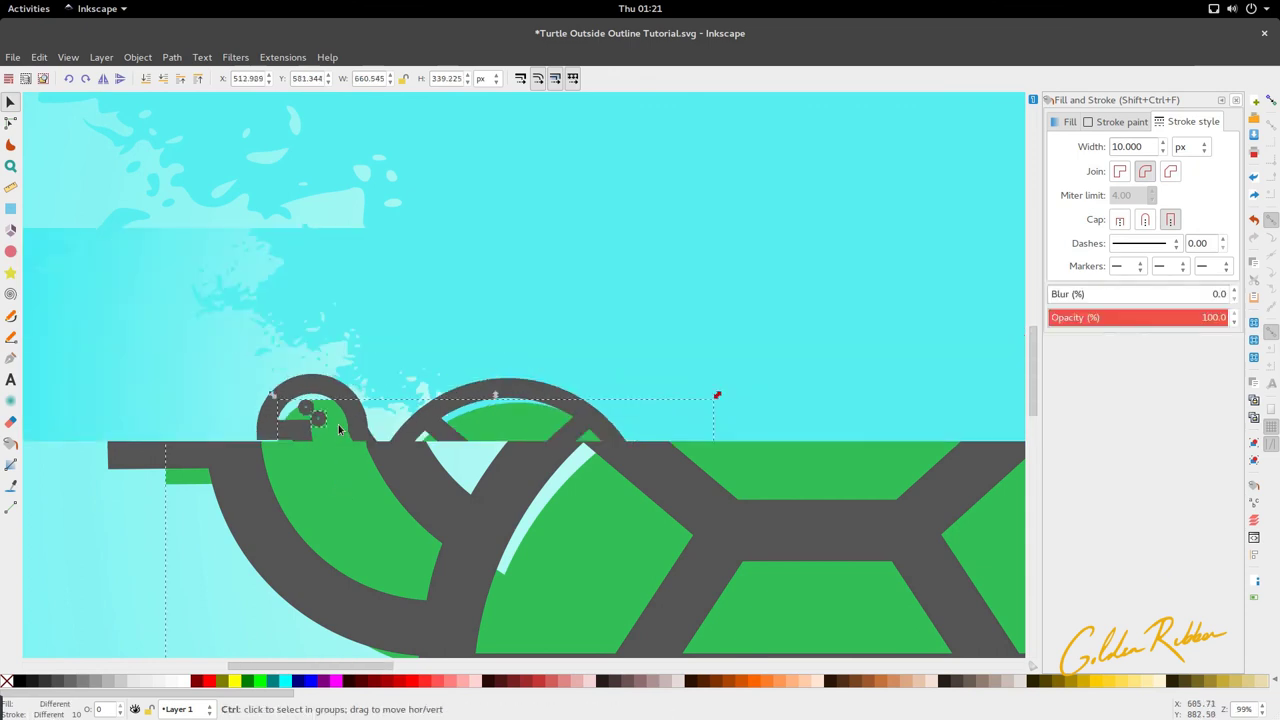
key(d)
click(339, 453)
key(s)
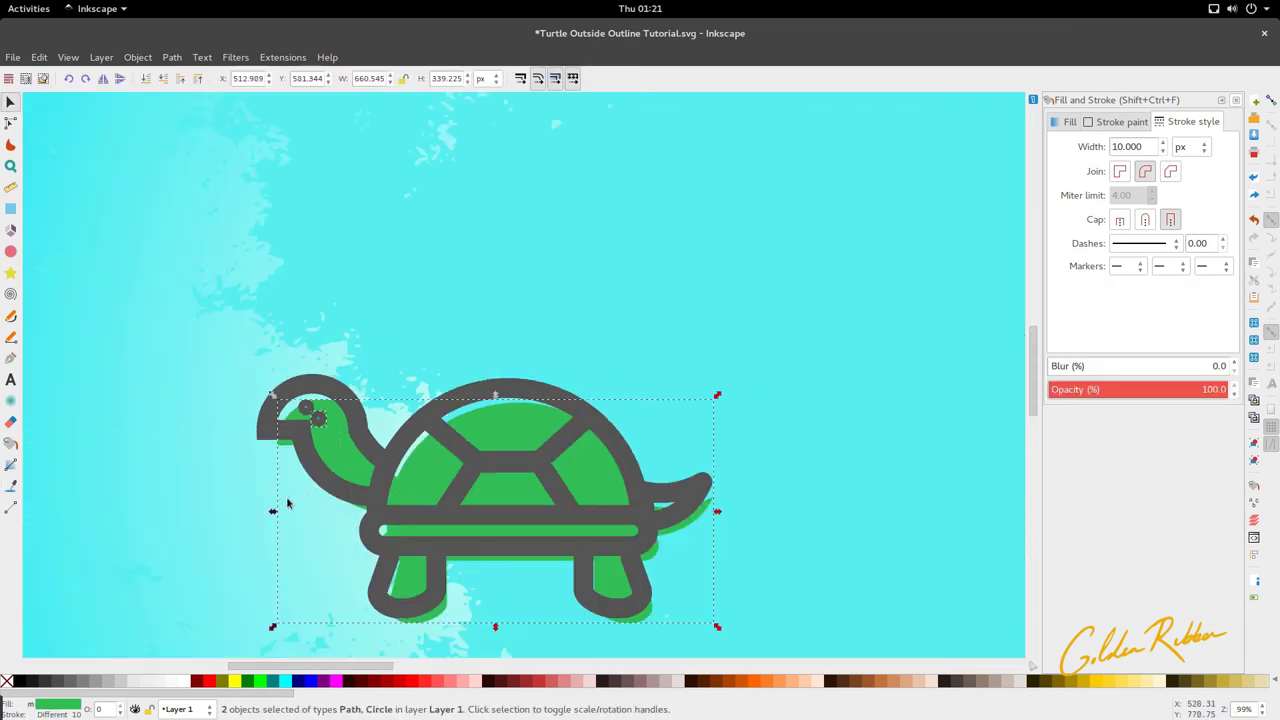
key(ctrl+k)
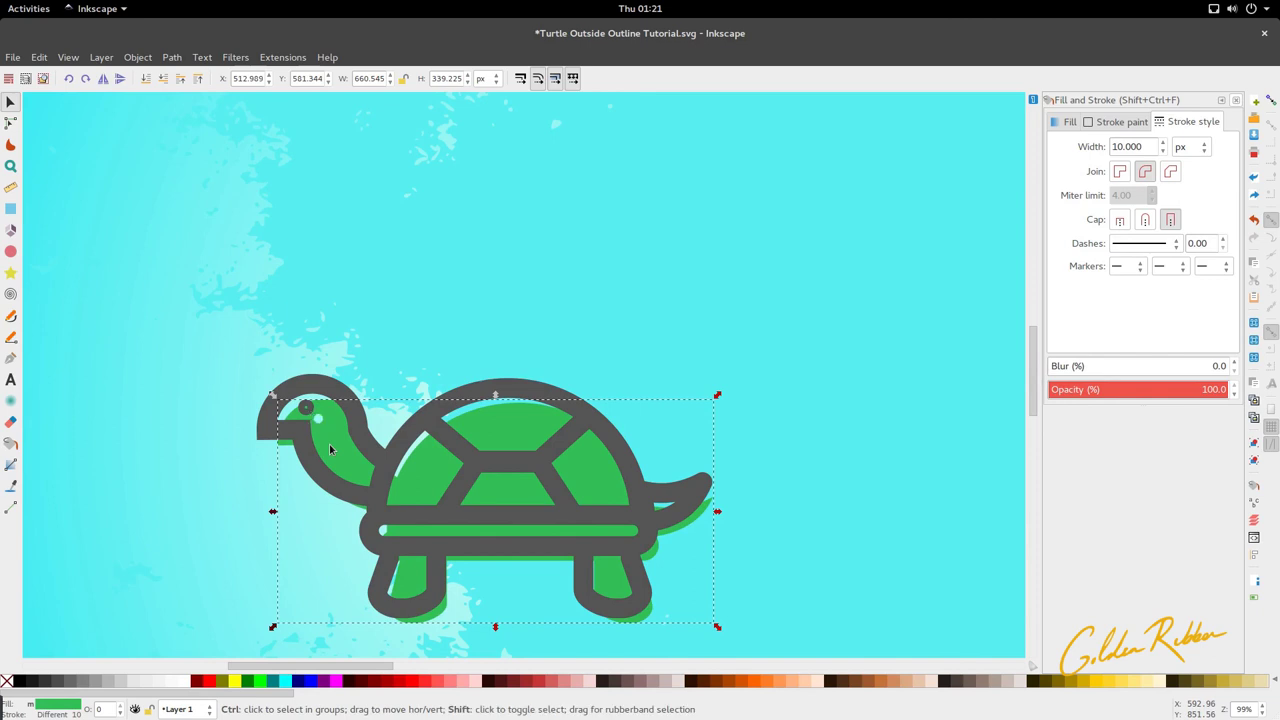
scroll(330, 448, down, 3)
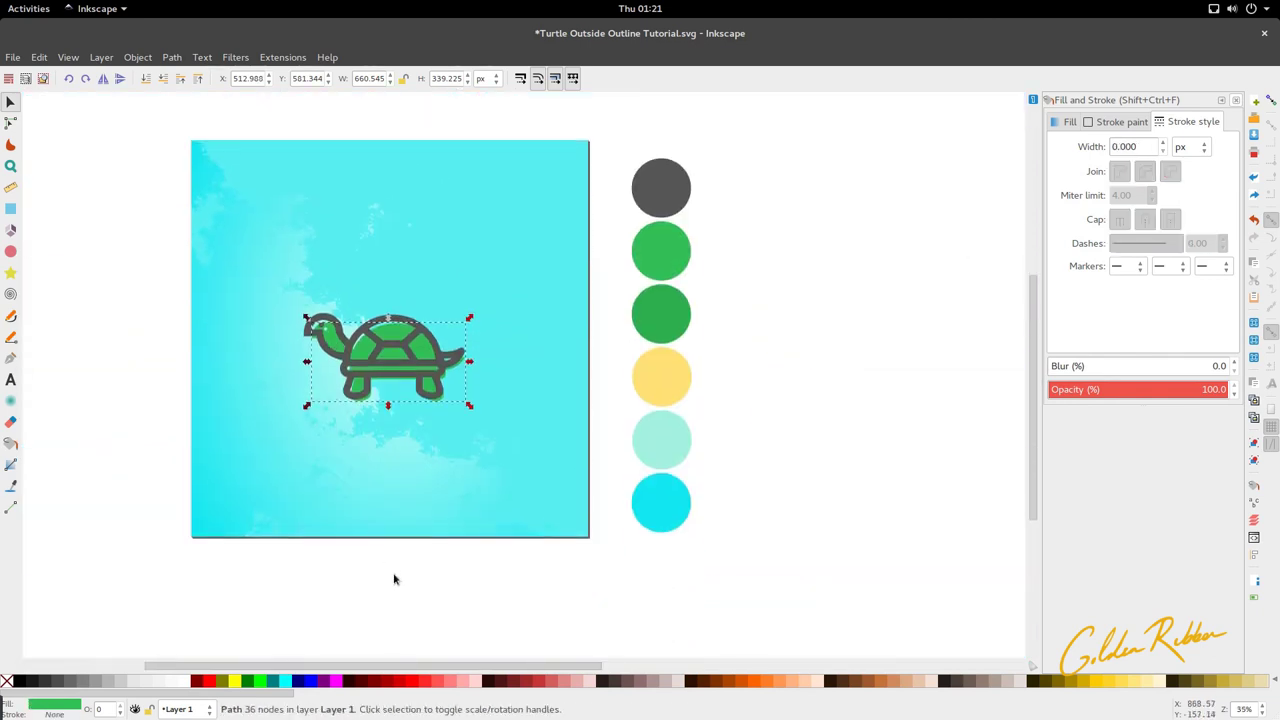
Nudge the green silhouette slightly further down and right beneath the turtle outline
click(394, 579)
scroll(408, 347, up, 2)
click(358, 344)
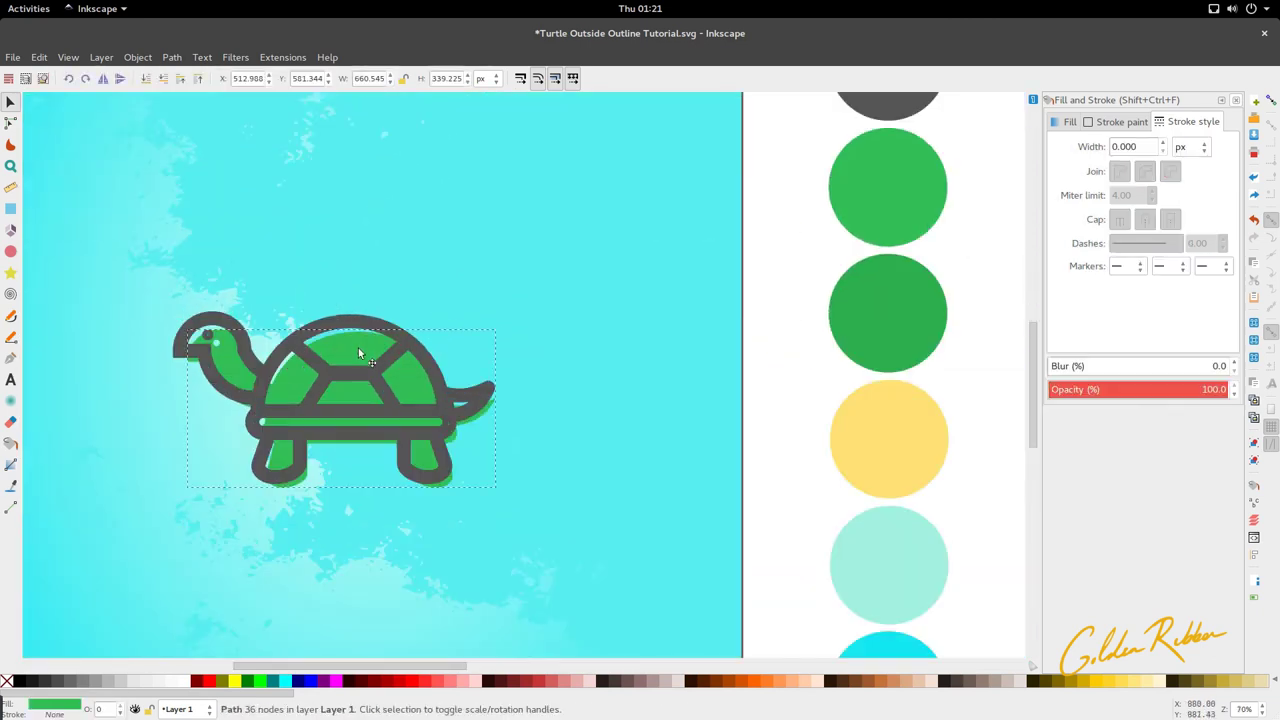
drag(347, 345, 349, 343)
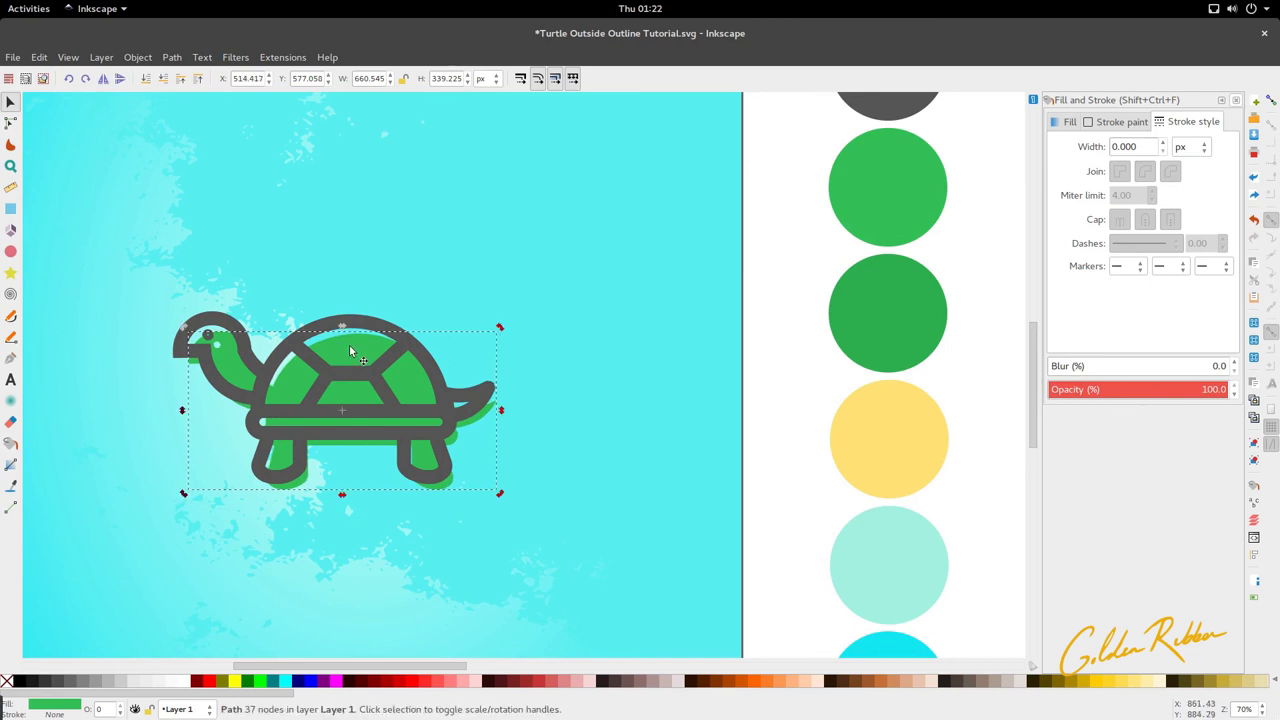
Draw a closed six-sided polygon around the turtle's rear half, with one slanted edge crossing the shell
key(b)
click(320, 311)
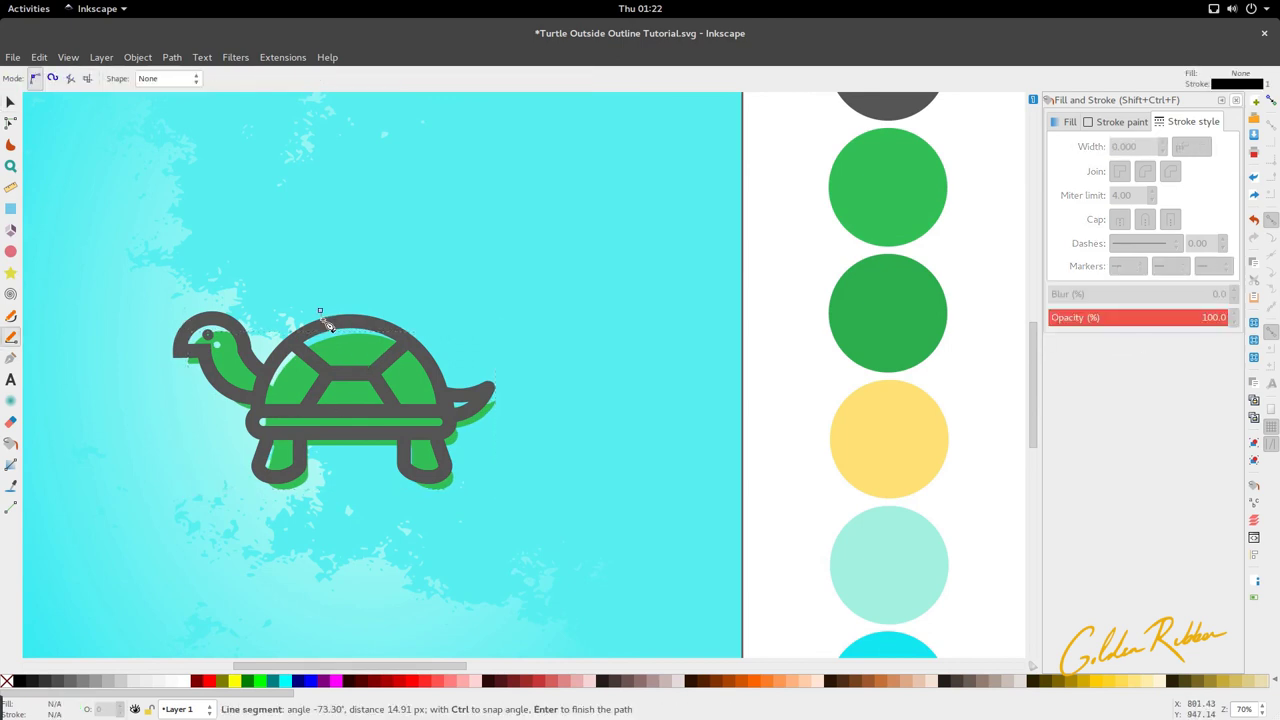
click(400, 495)
click(468, 508)
click(545, 420)
click(500, 290)
click(385, 285)
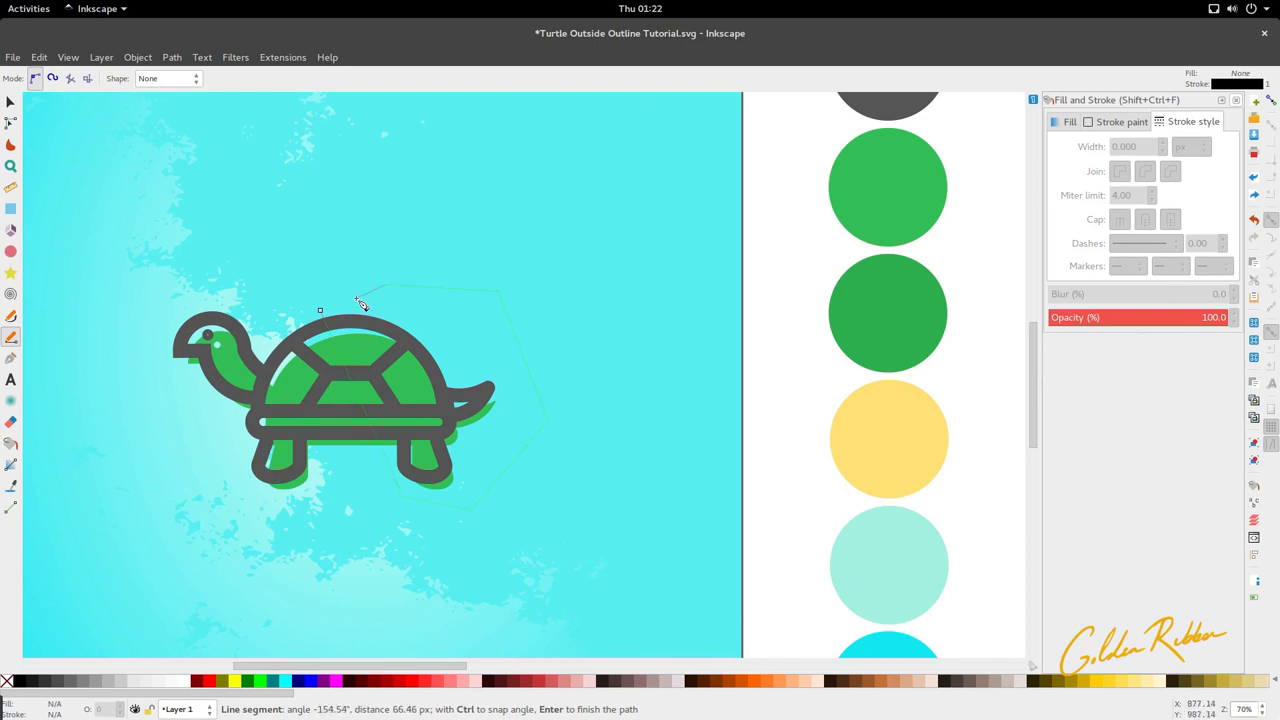
click(320, 311)
Duplicate the green silhouette and intersect the copy with the polygon to keep only its rear part
key(s)
scroll(336, 356, up, 2)
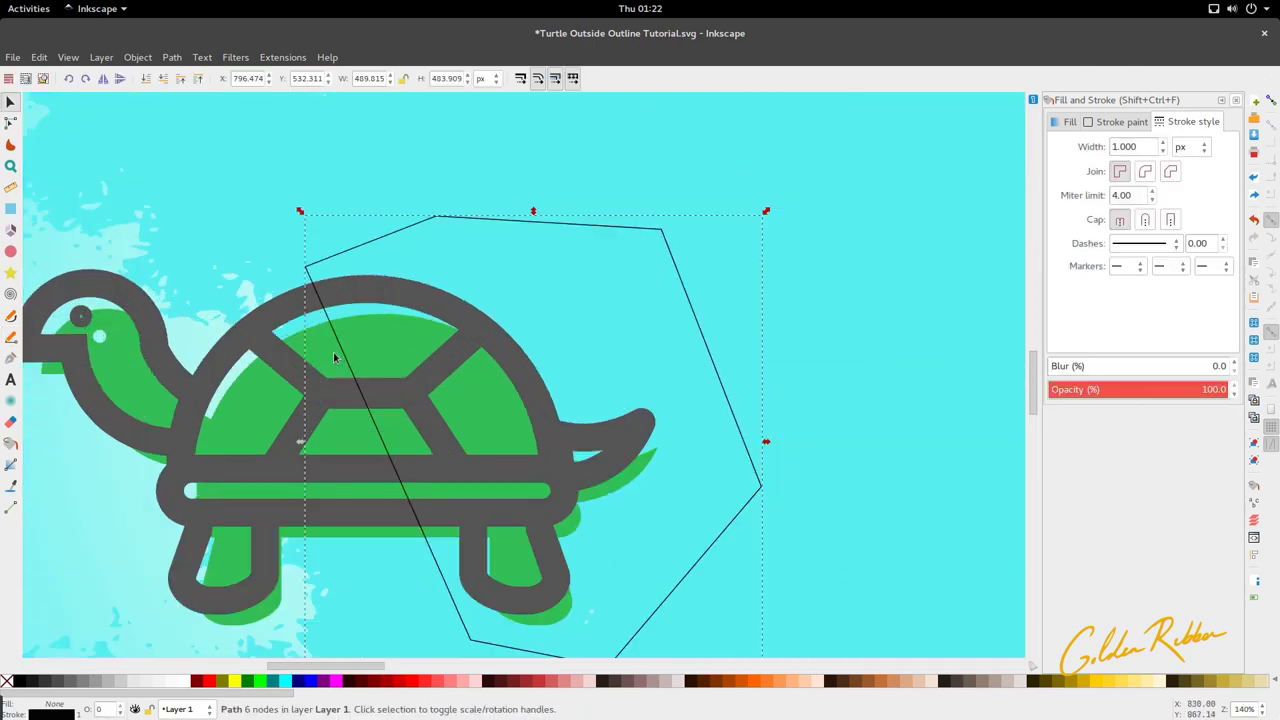
shift+click(328, 352)
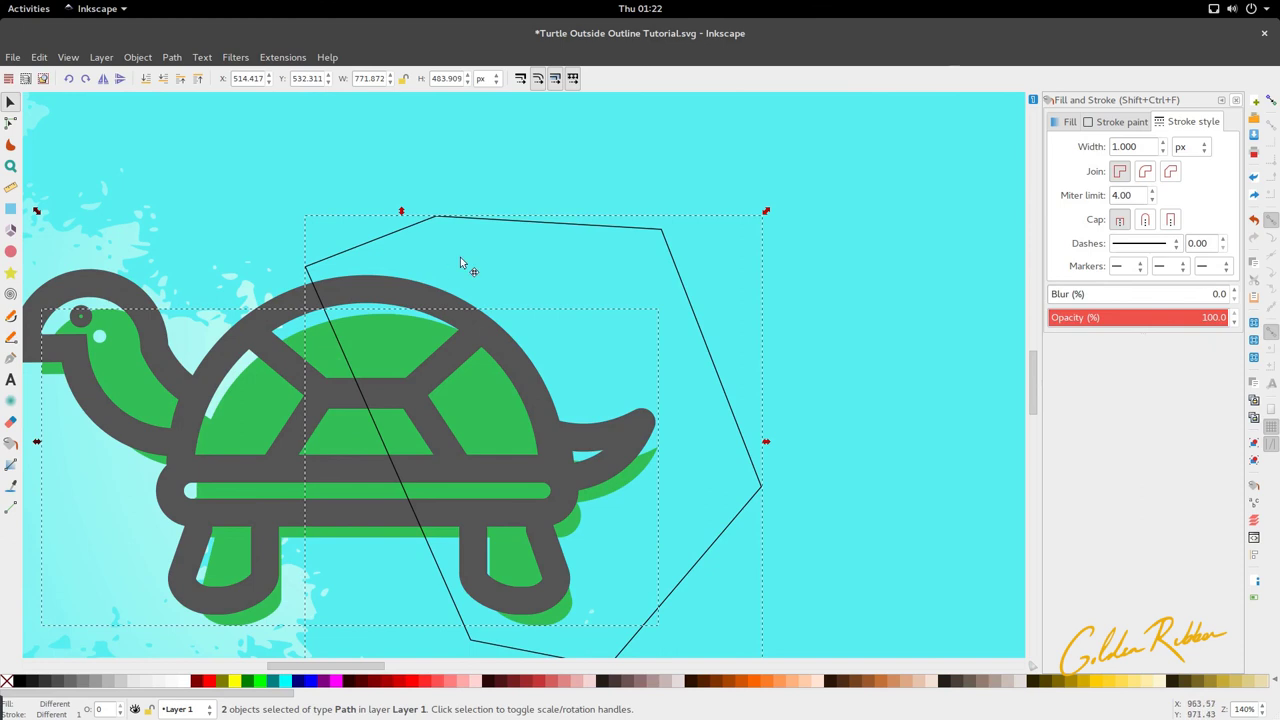
scroll(461, 263, down, 2)
ctrl+click(425, 292)
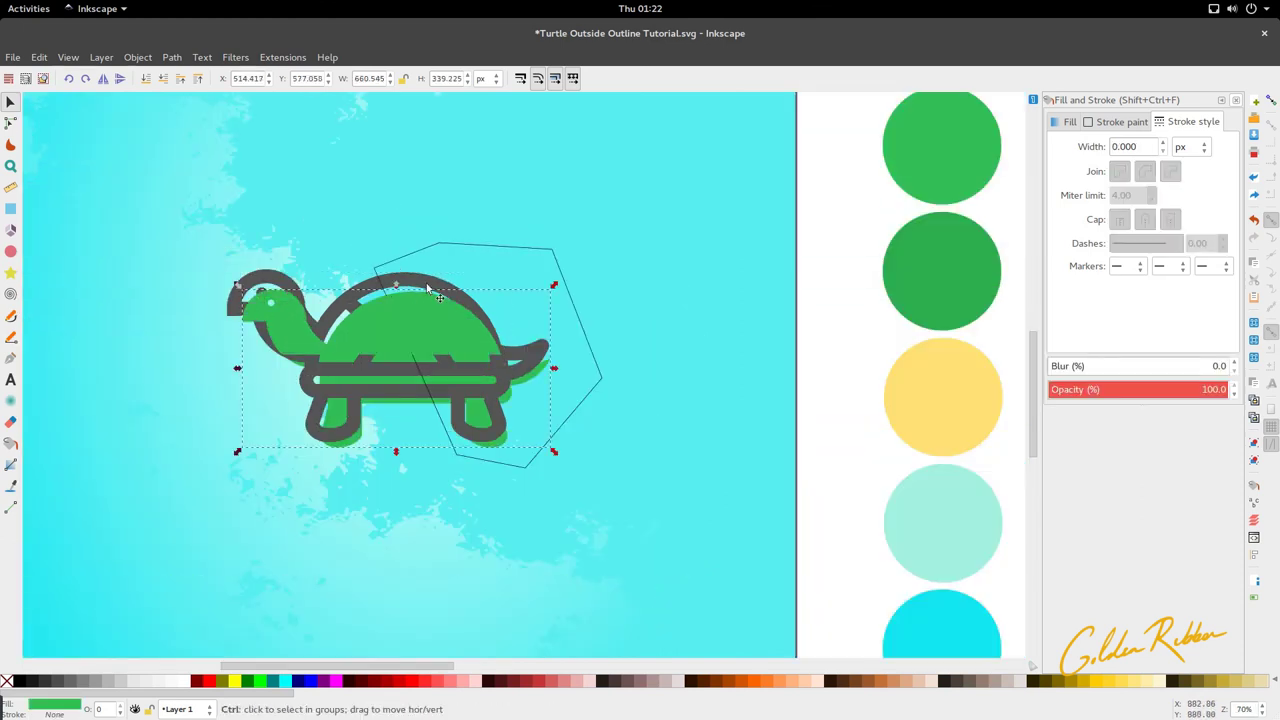
shift+click(441, 244)
key(ctrl+asterisk)
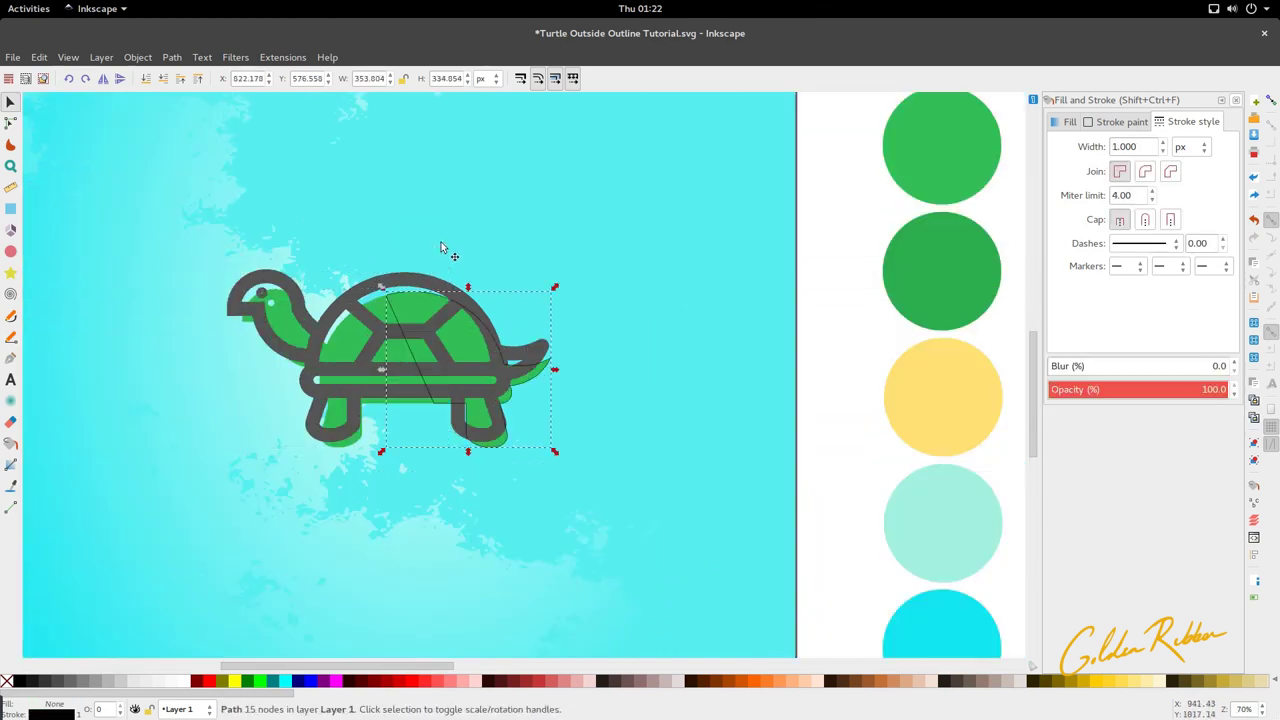
Fill the rear silhouette piece with the darker green of the palette circles
scroll(441, 247, down, 2)
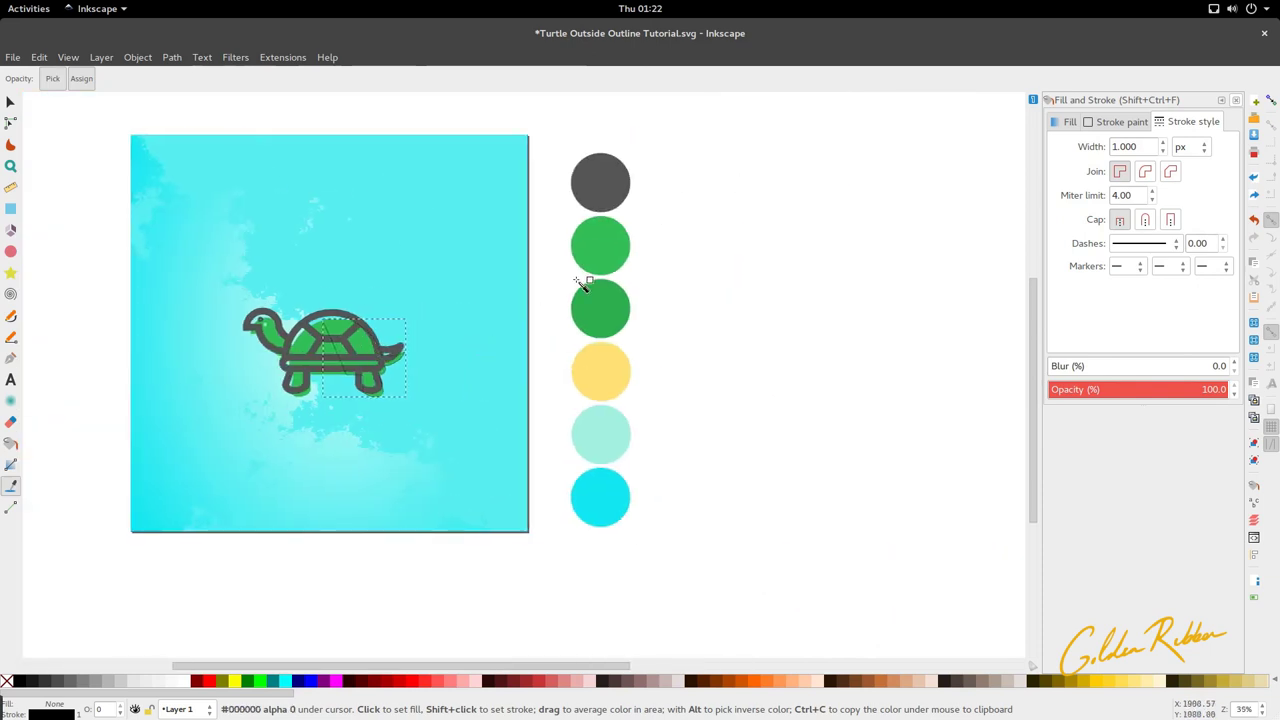
click(592, 312)
key(d)
key(s)
scroll(355, 360, up, 1)
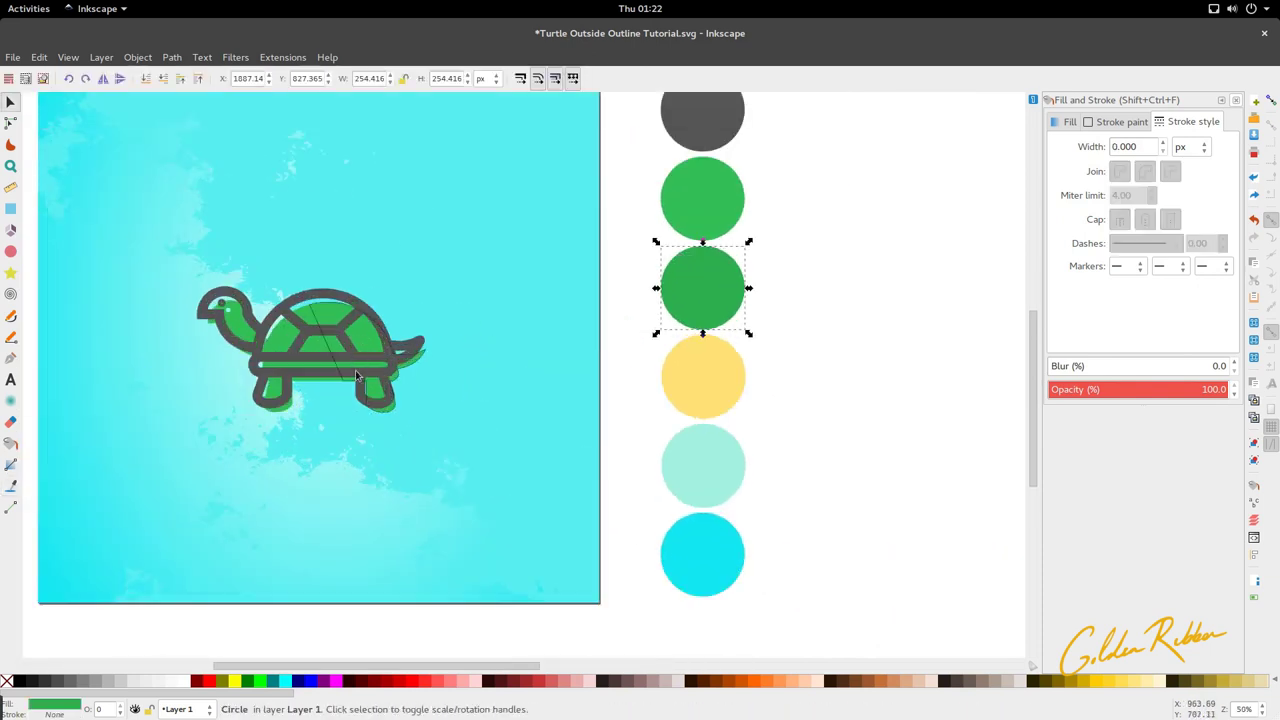
click(345, 389)
key(d)
click(686, 280)
key(d)
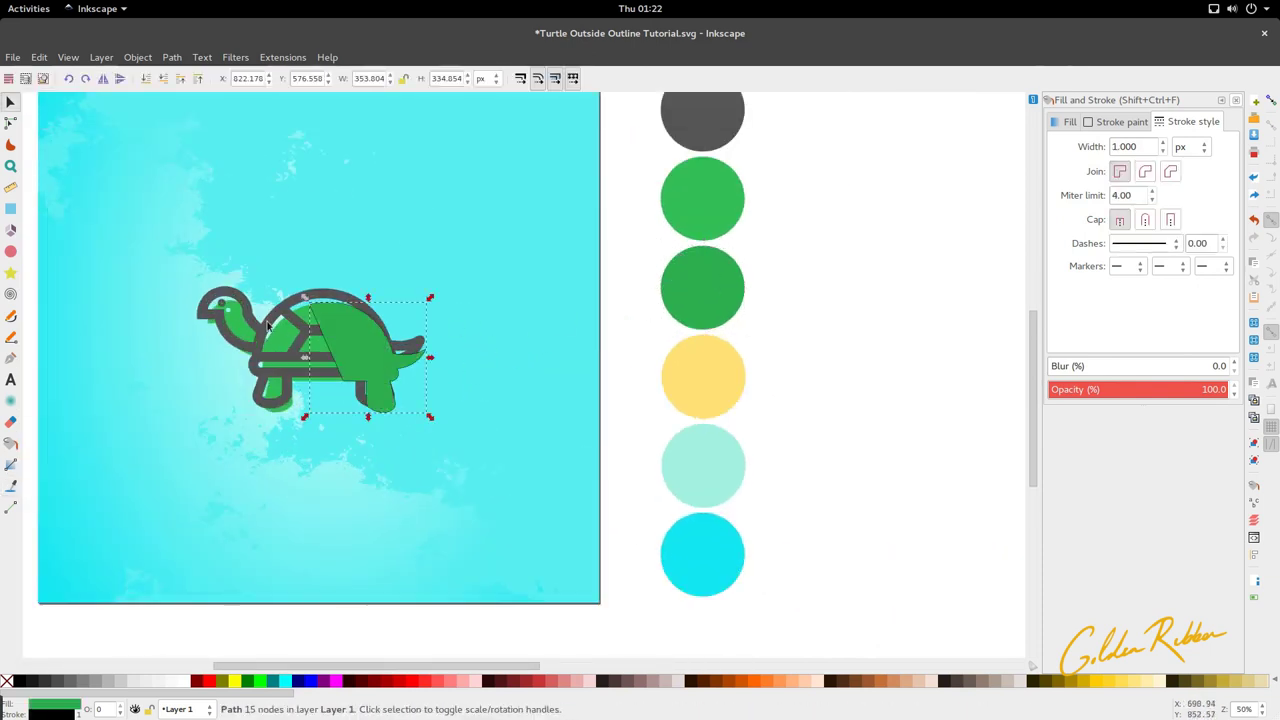
Lower the darker green rear piece beneath the turtle outline but above the lighter silhouette, and remove its stroke
click(165, 80)
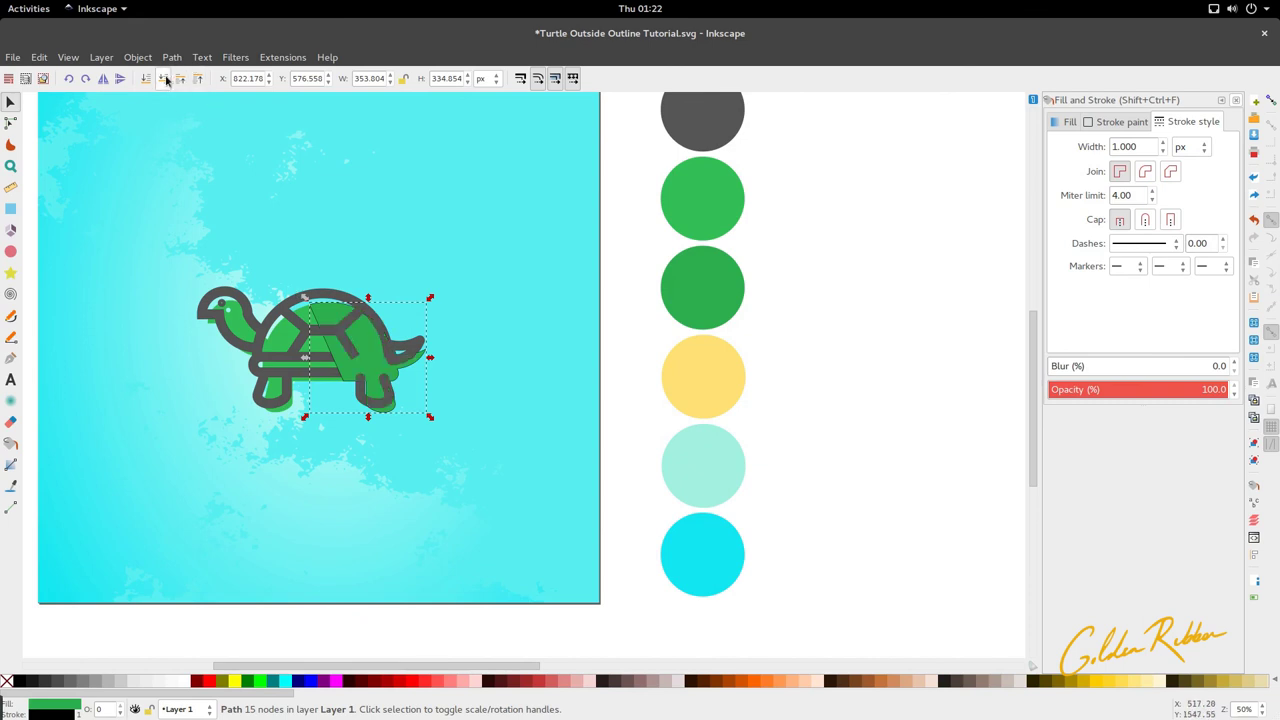
click(166, 80)
click(166, 80)
click(180, 80)
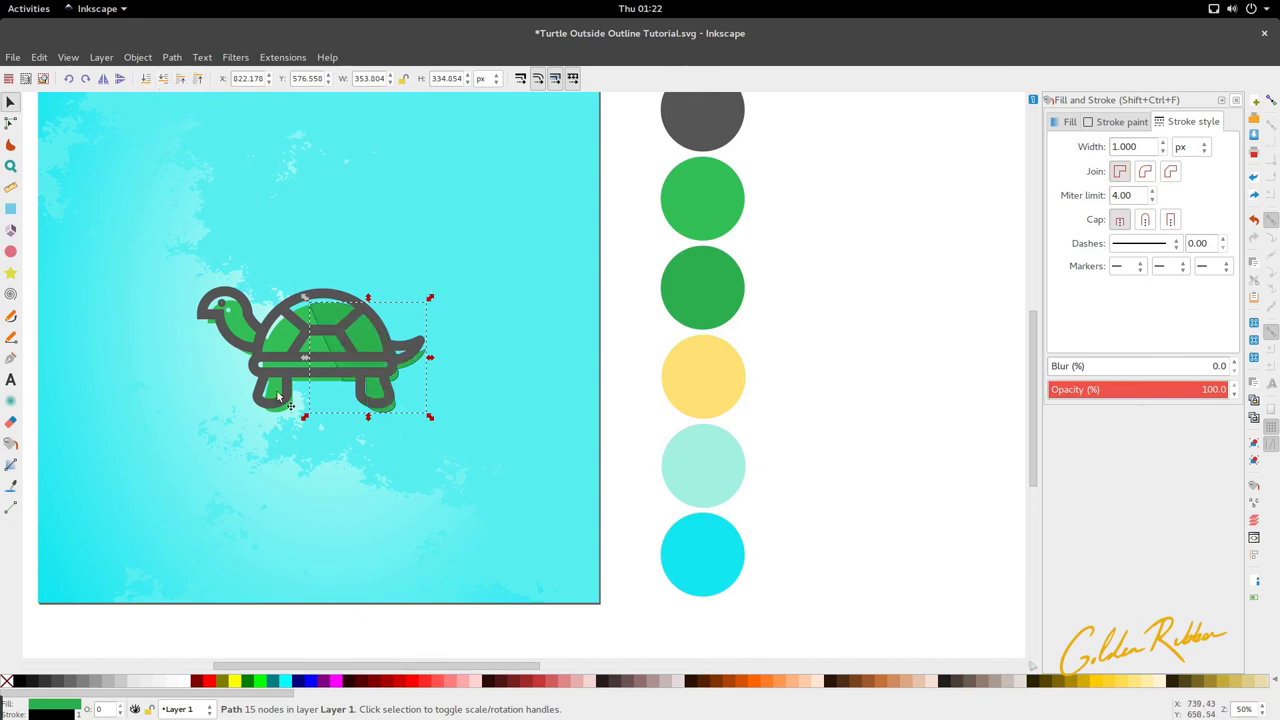
right_click(70, 714)
click(130, 706)
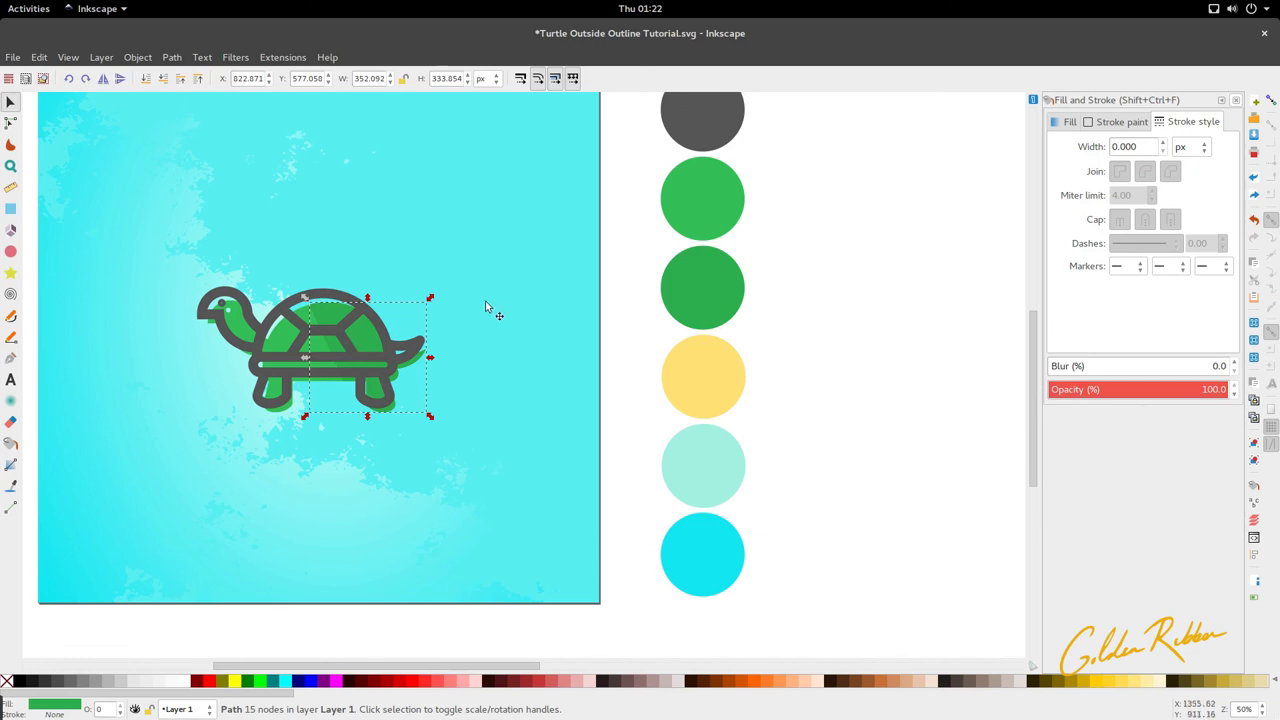
Select all of the turtle's outline parts together with its green silhouette and darker rear piece
scroll(508, 311, up, 2)
scroll(489, 338, down, 3)
scroll(293, 409, up, 1)
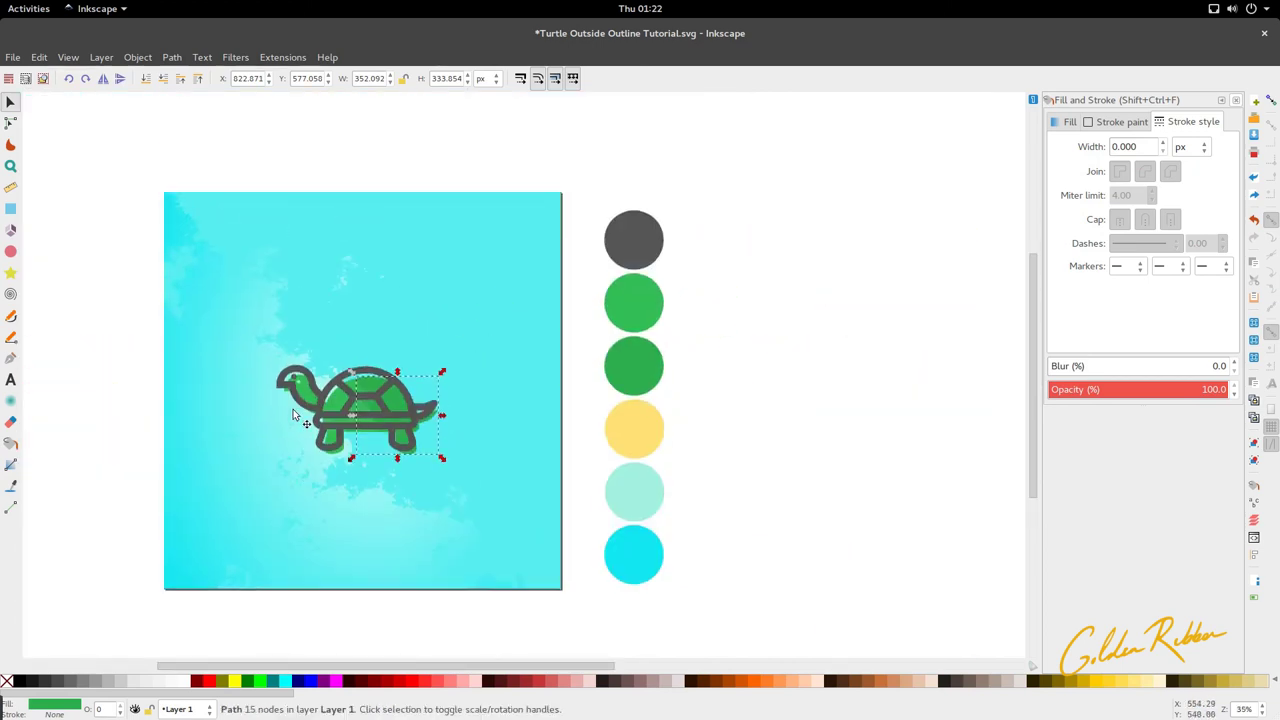
drag(124, 446, 465, 348)
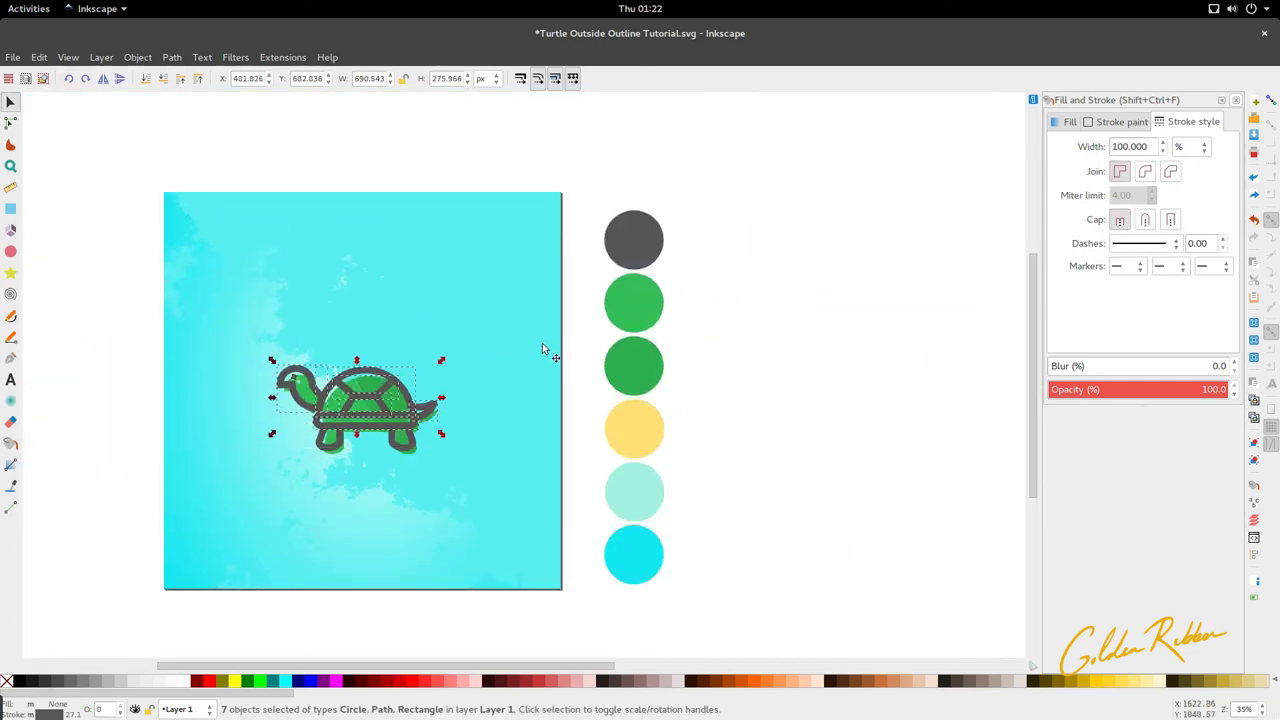
click(568, 324)
key(ctrl+z)
drag(580, 334, 265, 467)
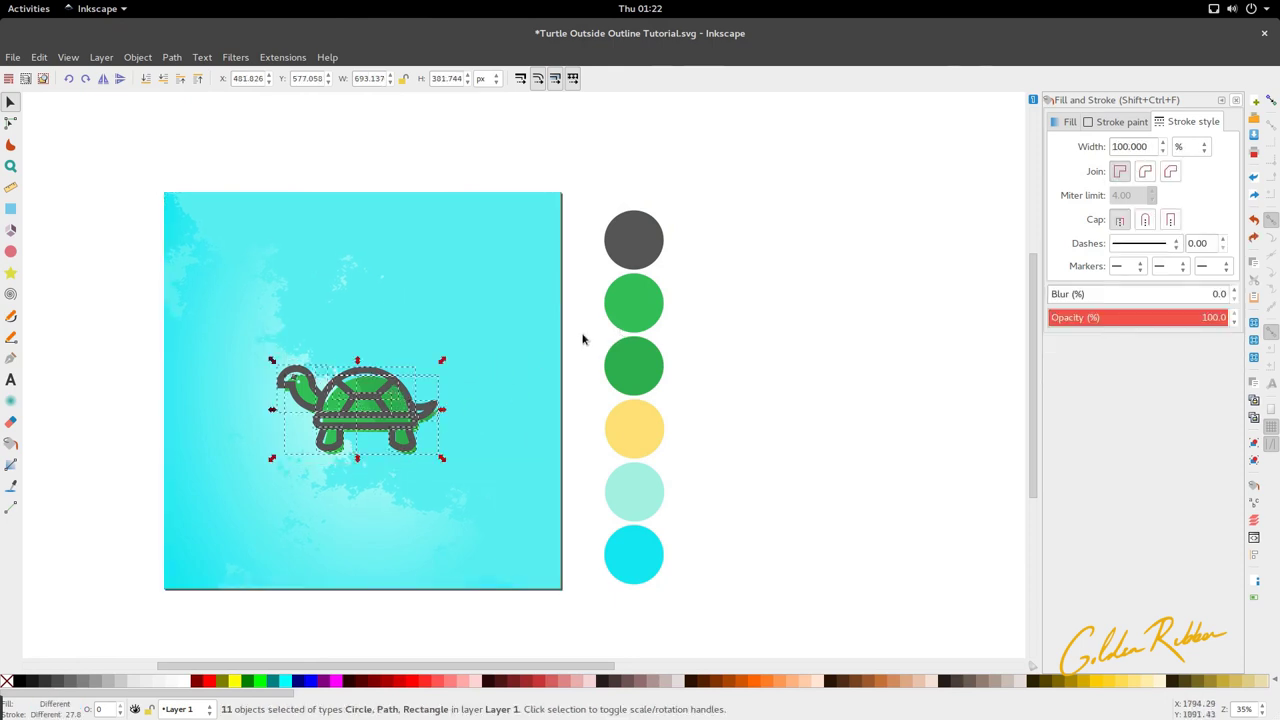
scroll(578, 338, right, 2)
scroll(577, 340, left, 2)
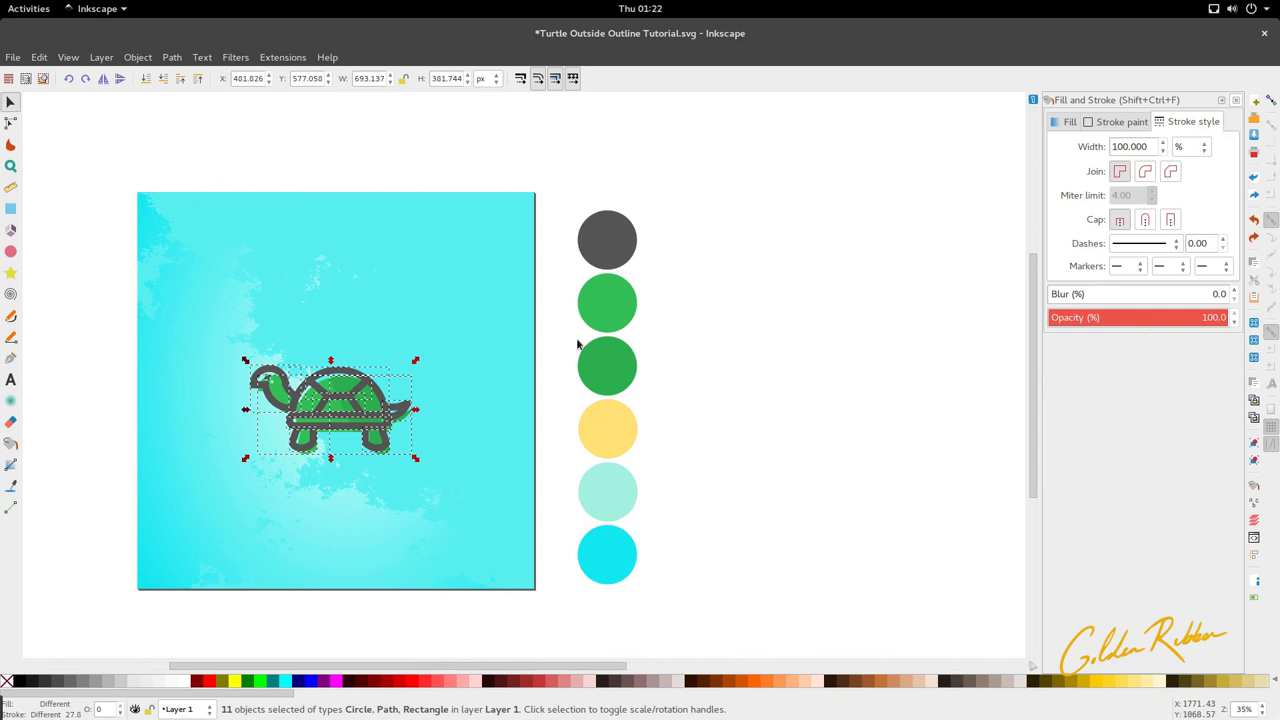
key(shift)
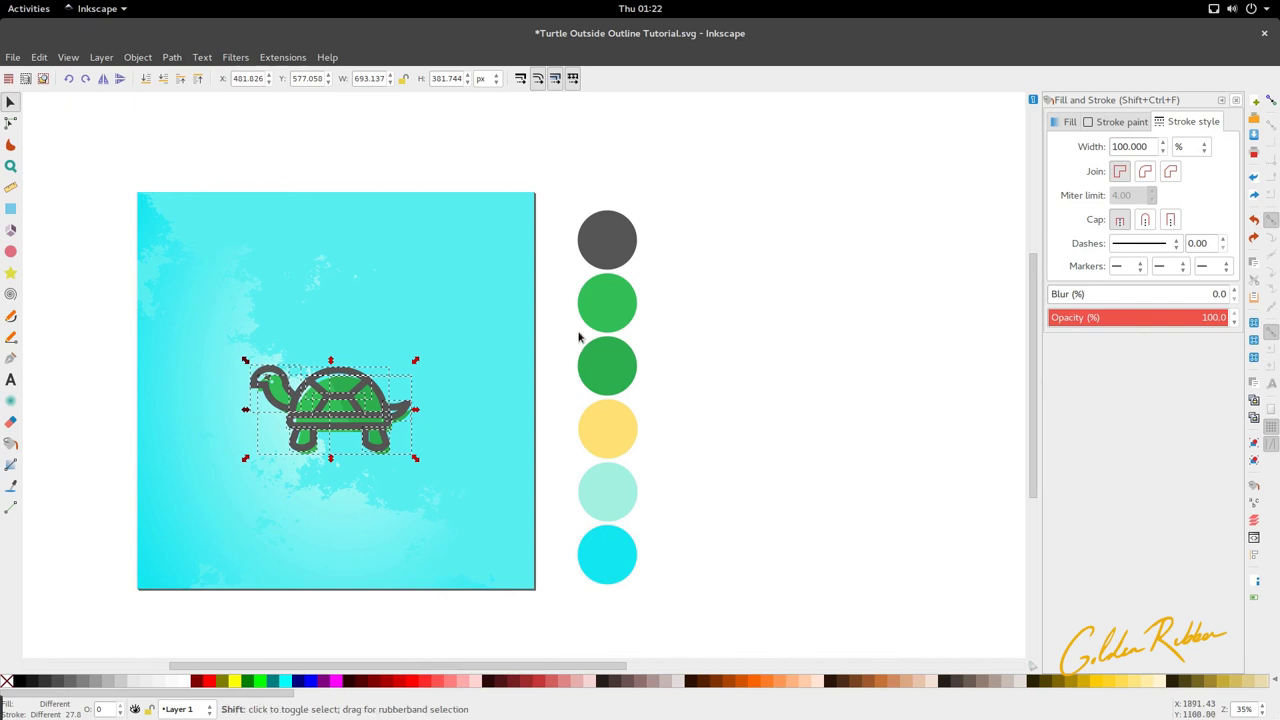
scroll(578, 337, left, 1)
Save the turtle drawing and bring up the desktop's overview of open windows
key(ctrl+s)
key(super)
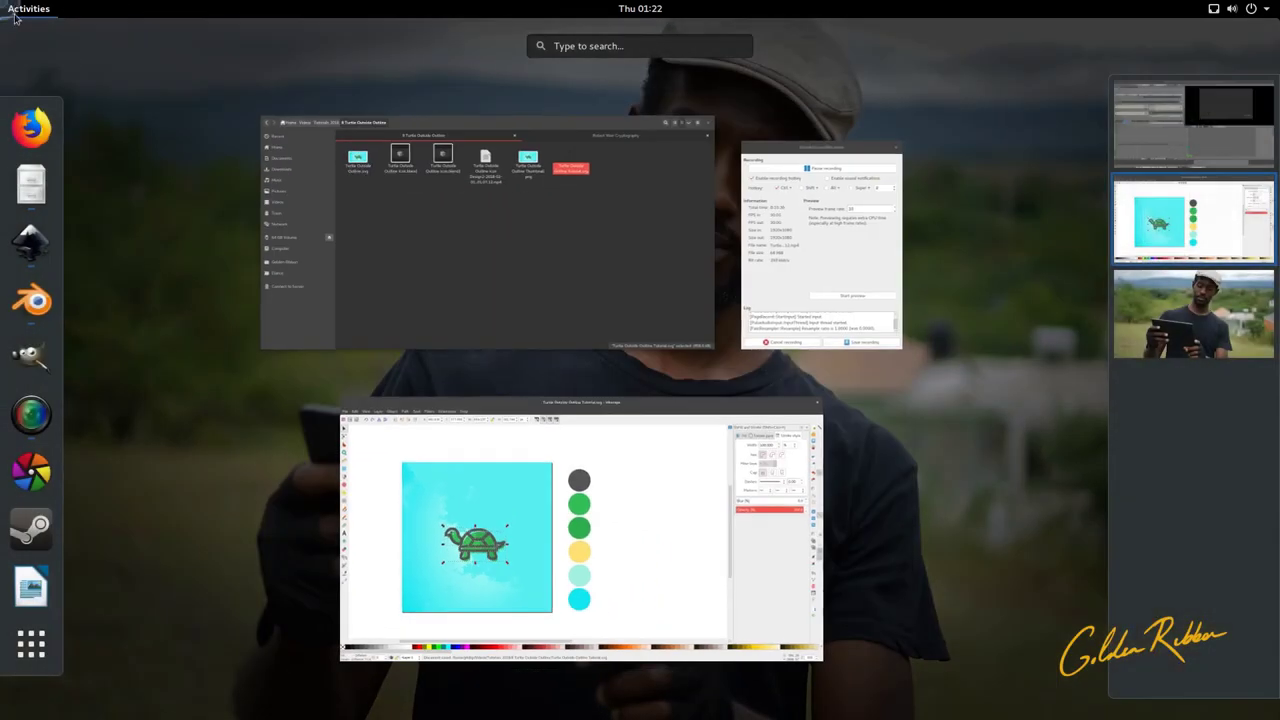